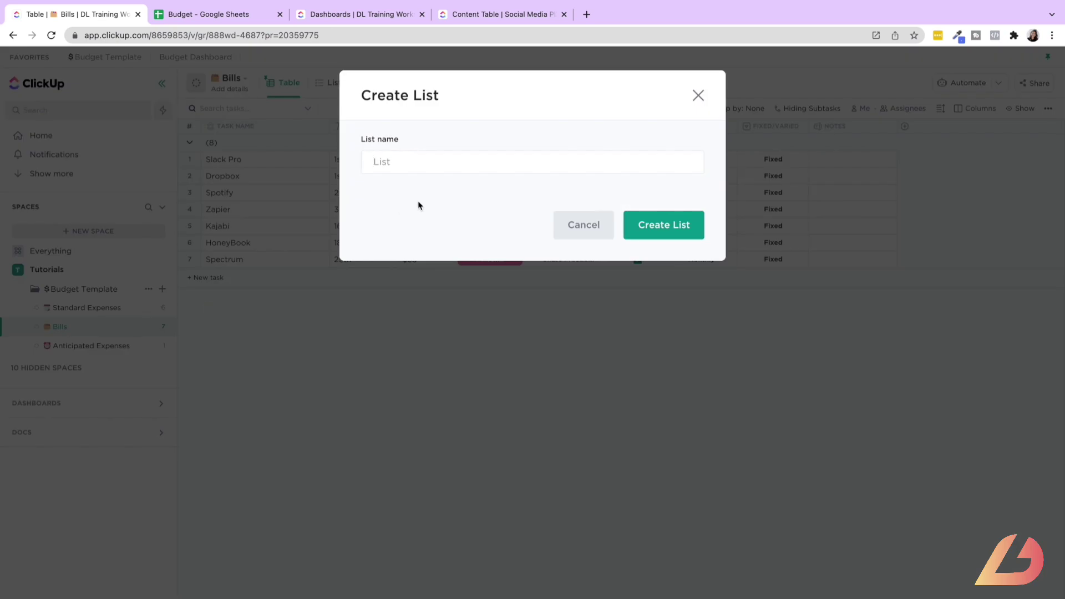
Step: Create a list named "List" in the Tutorials space and dismiss the offer to inherit statuses and views
type("List")
key("Return")
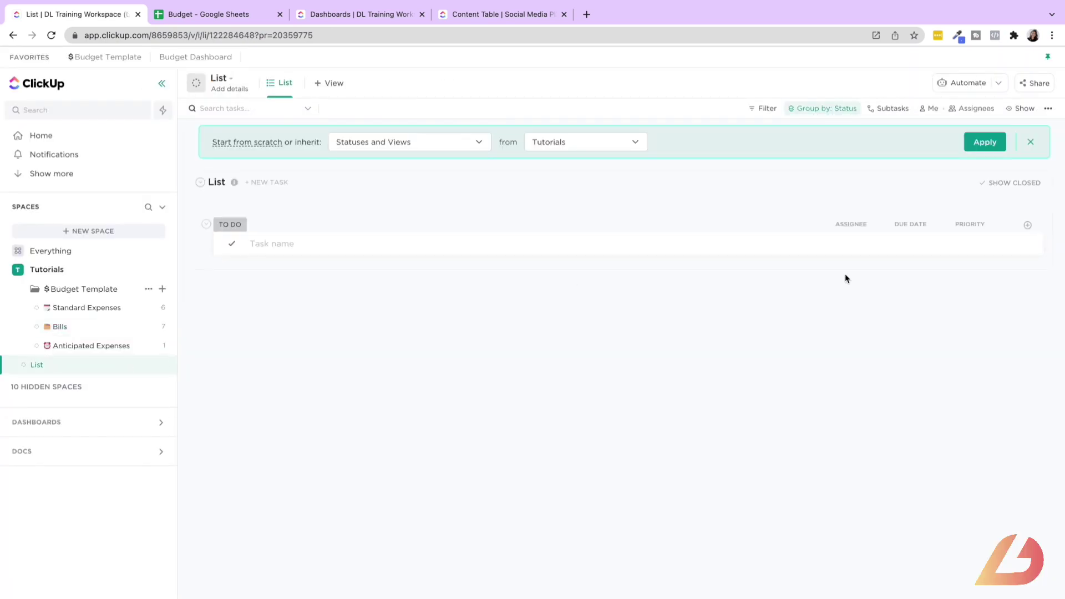
left_click(1031, 143)
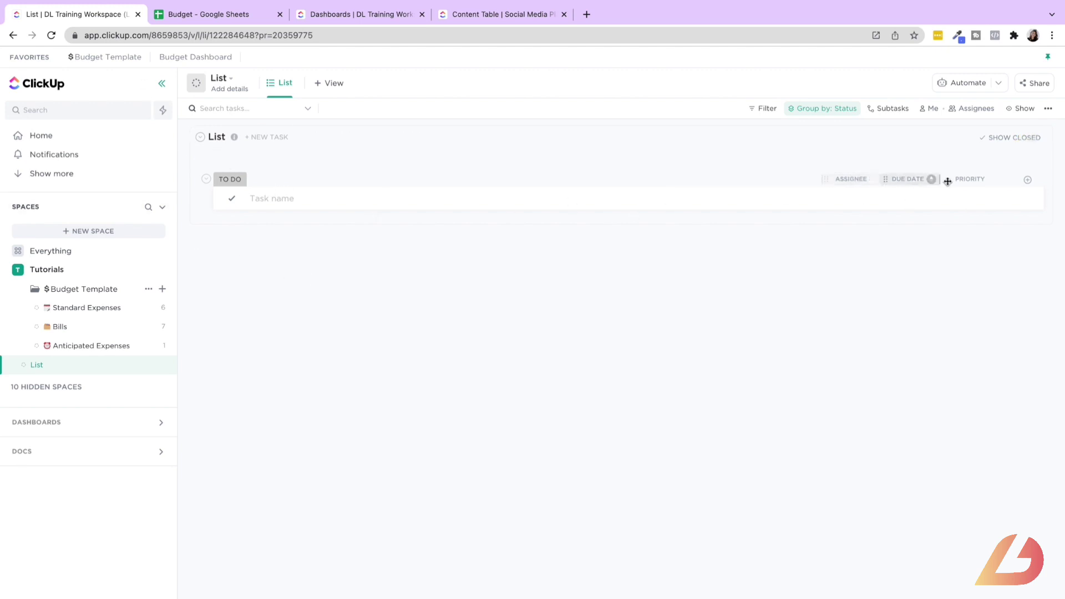
Step: Add a task named "Check emails" under the To Do status and close the new-task entry row
left_click(270, 200)
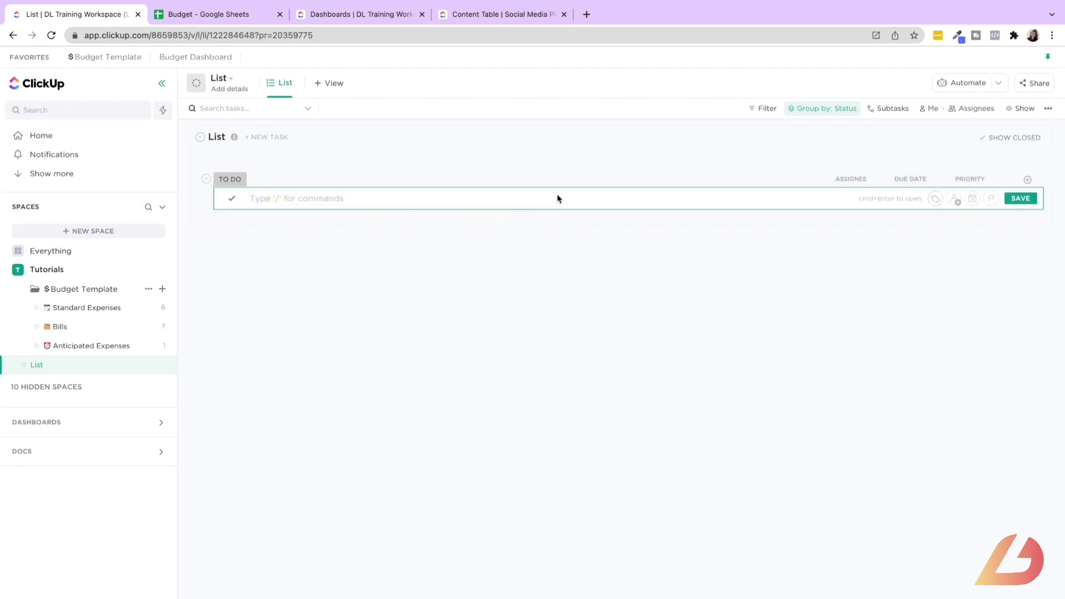
type("Check emails")
key("Return")
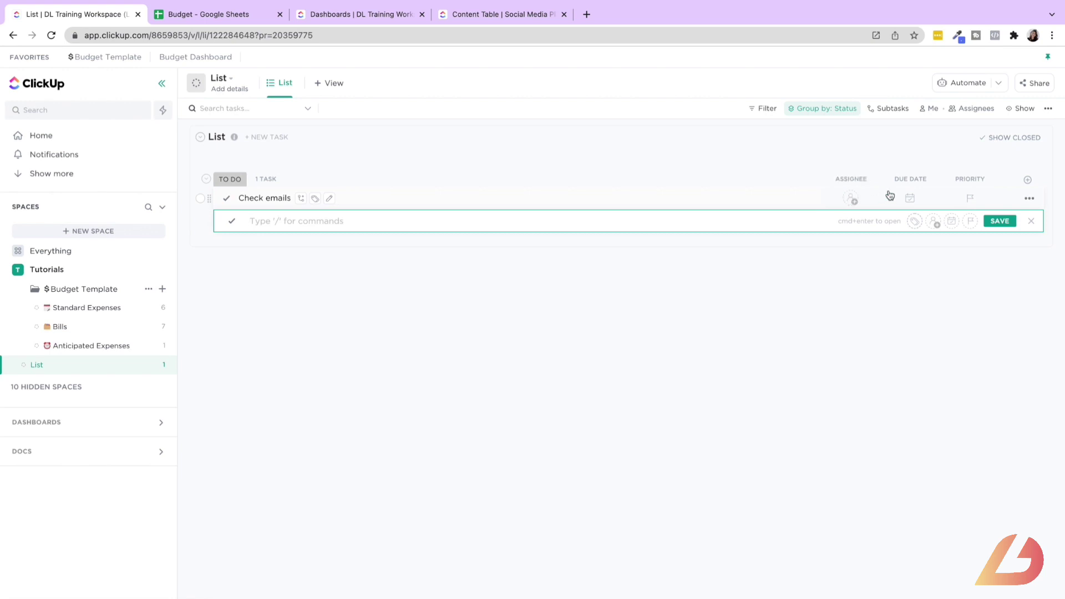
left_click(1031, 221)
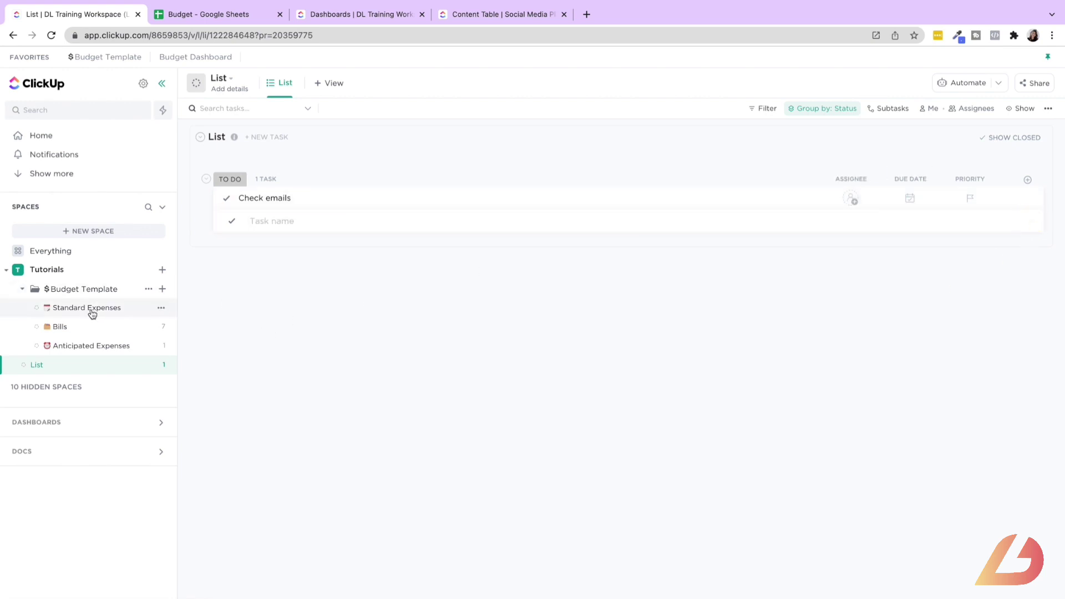
Step: Examine the Bills list in its Table and List views, then return to the new list
left_click(95, 332)
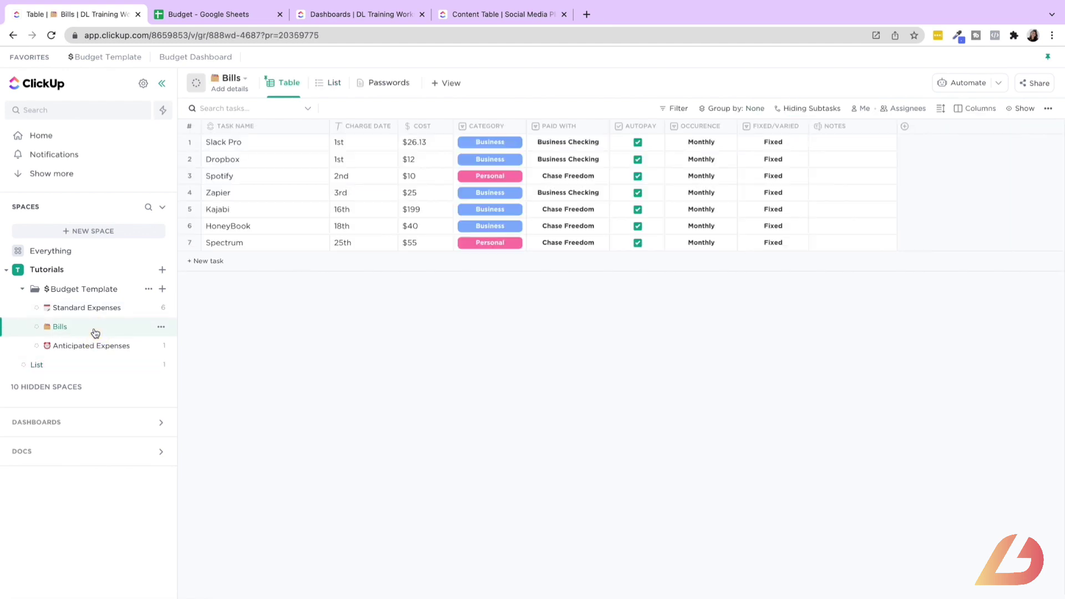
left_click(332, 82)
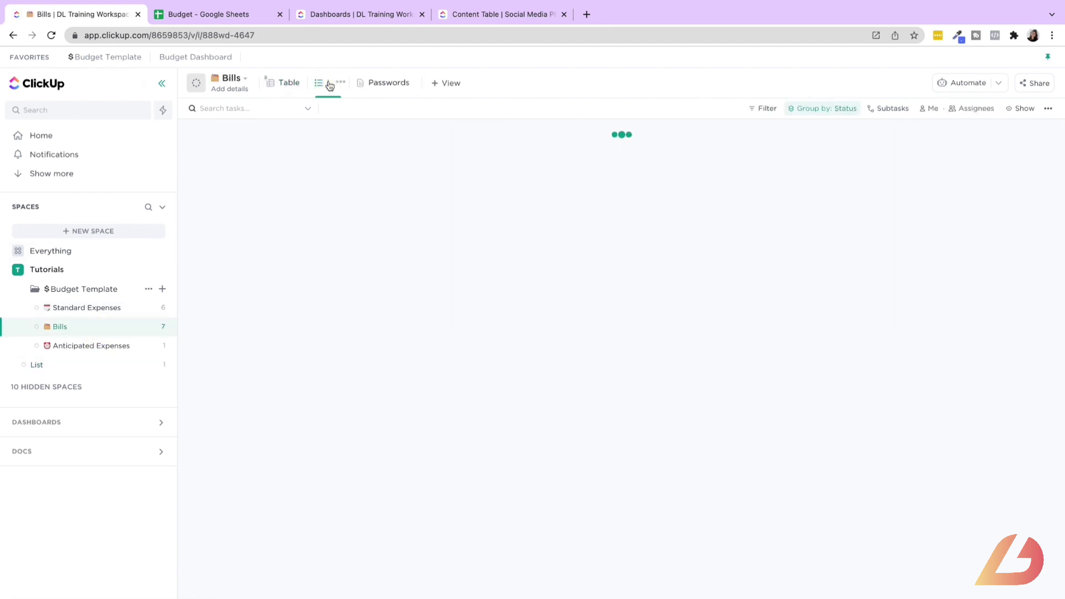
left_click(283, 89)
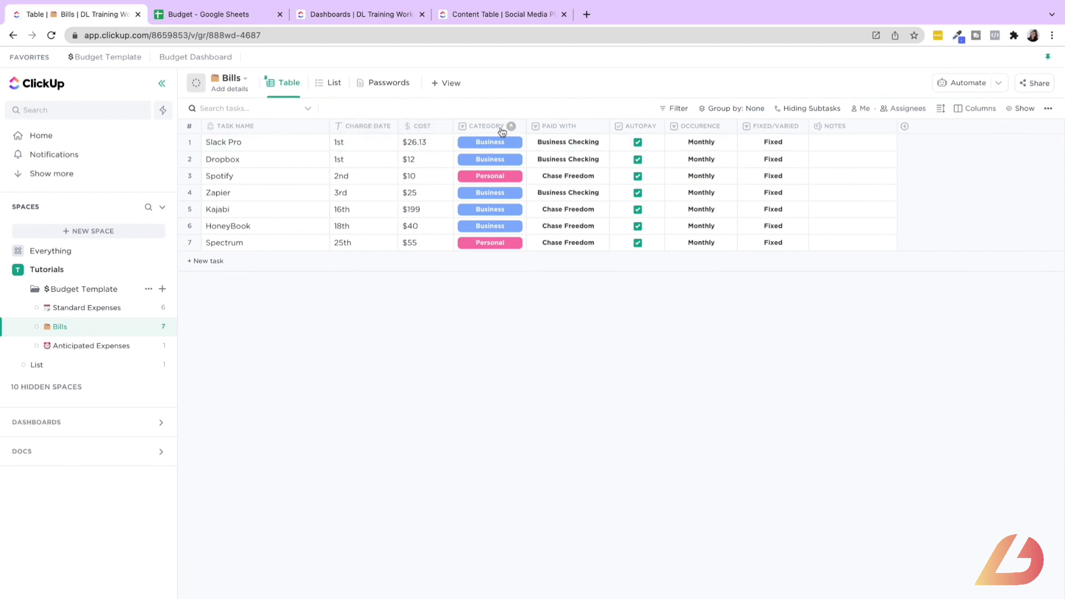
left_click(68, 371)
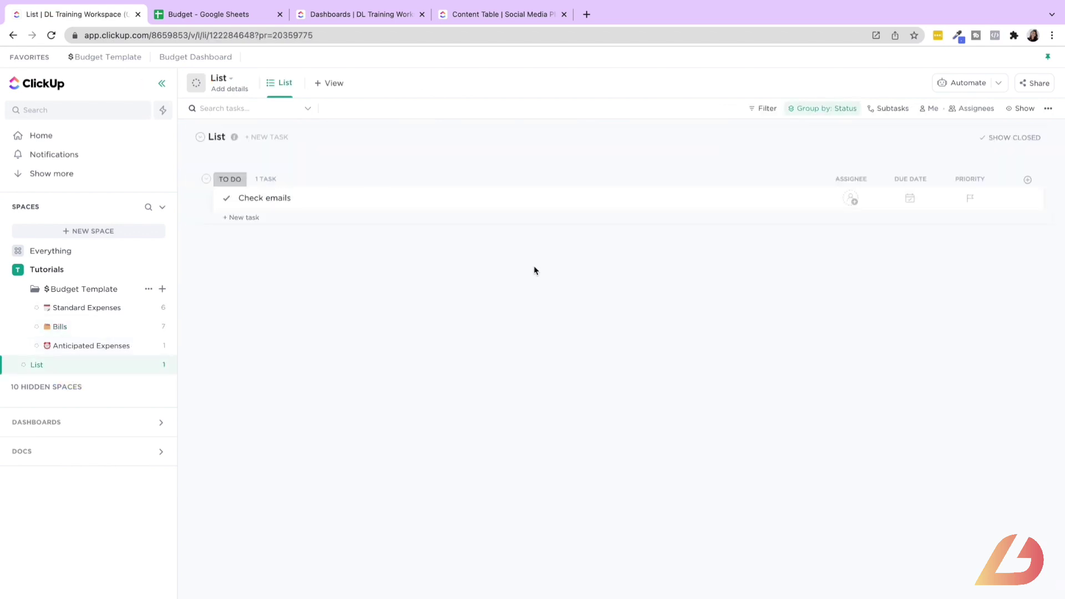
Step: Look through the available fields and show the Comments column in the list
left_click(1028, 182)
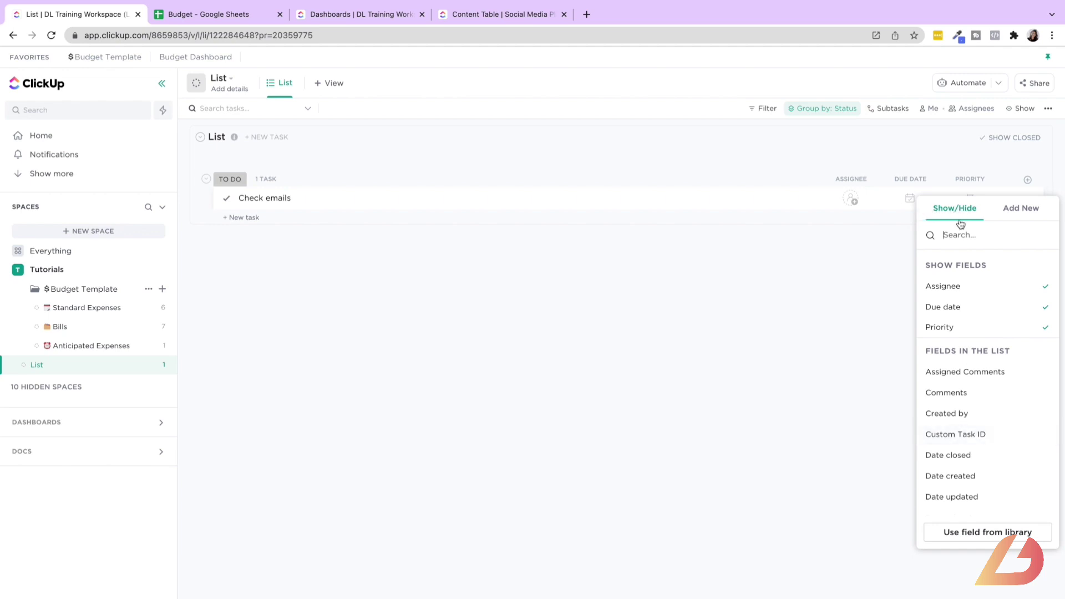
scroll(974, 415, "down", 5)
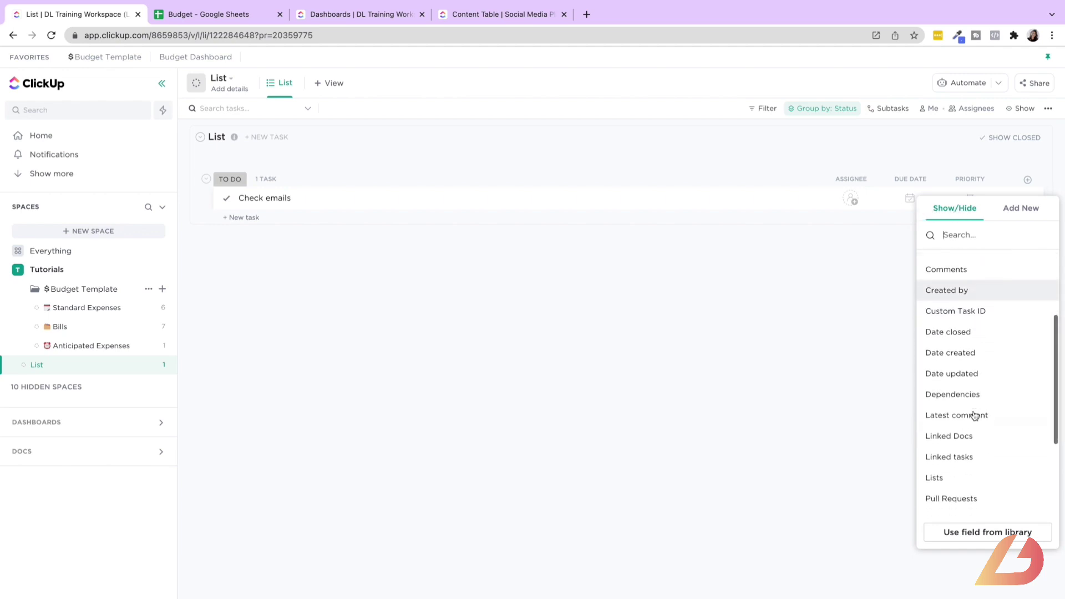
scroll(973, 417, "up", 5)
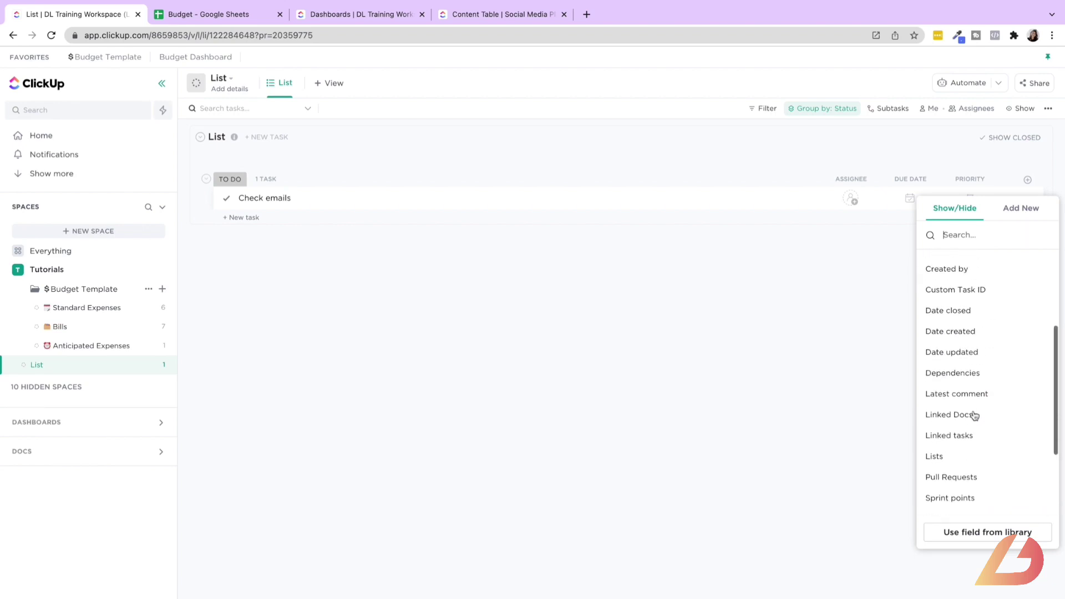
scroll(1013, 382, "up", 1)
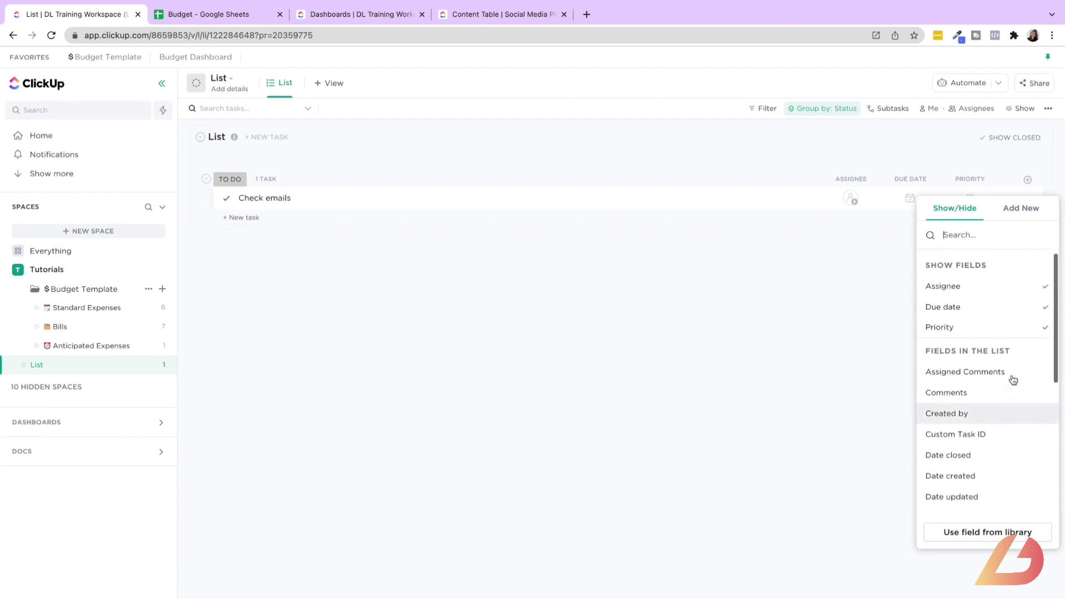
left_click(960, 398)
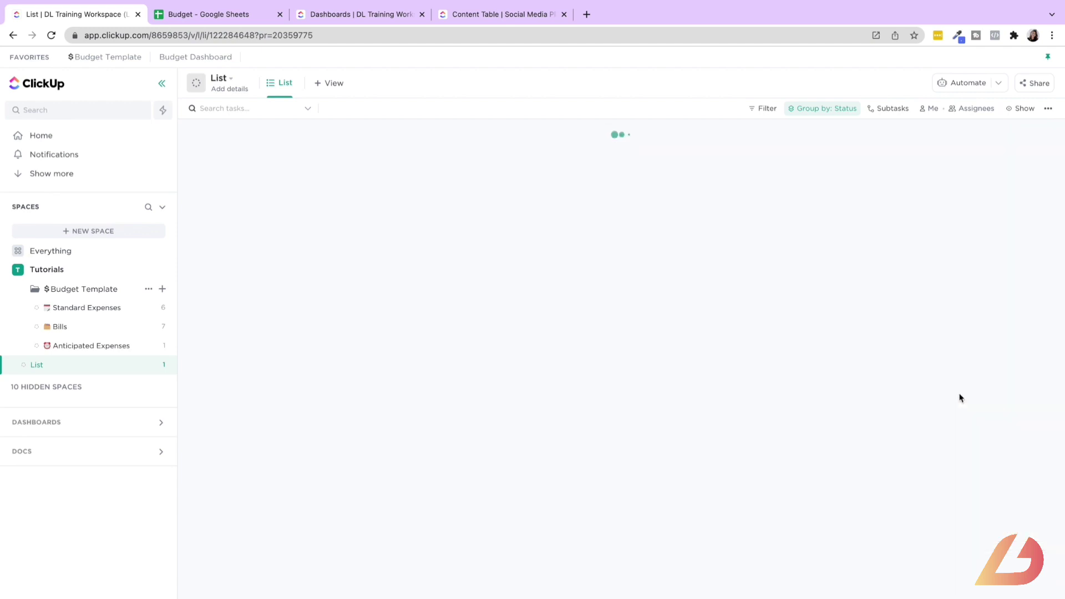
Step: Show the Date created column in the list
left_click(1027, 180)
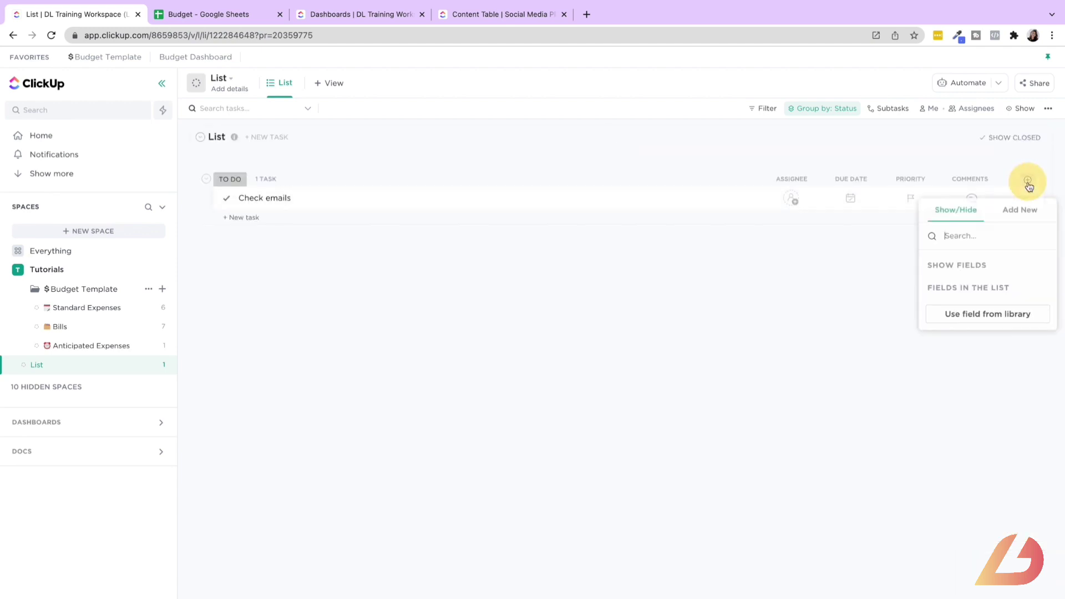
scroll(951, 462, "down", 2)
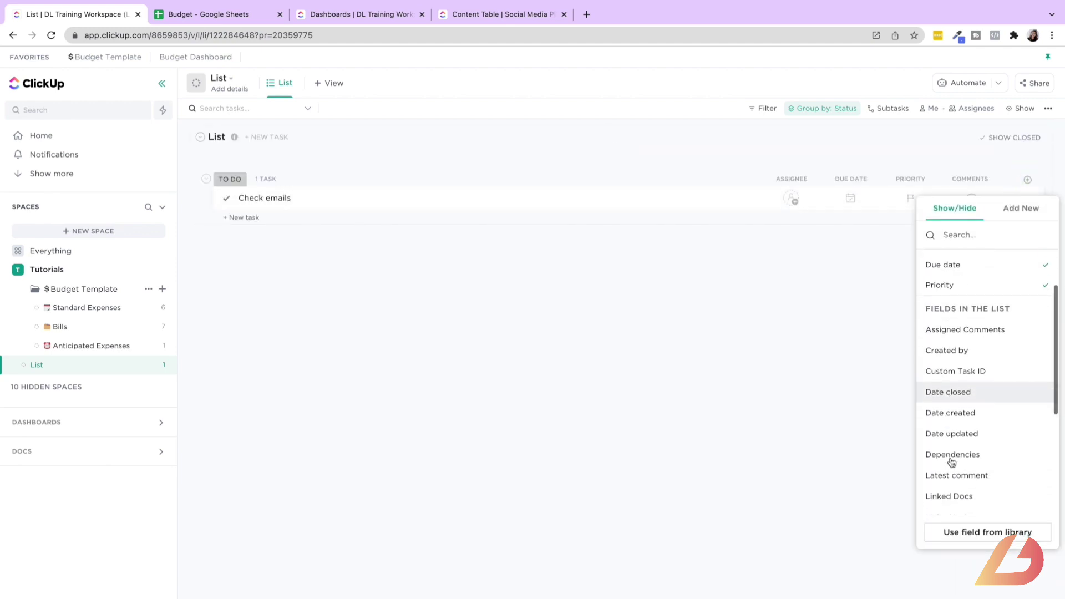
left_click(952, 412)
left_click(820, 363)
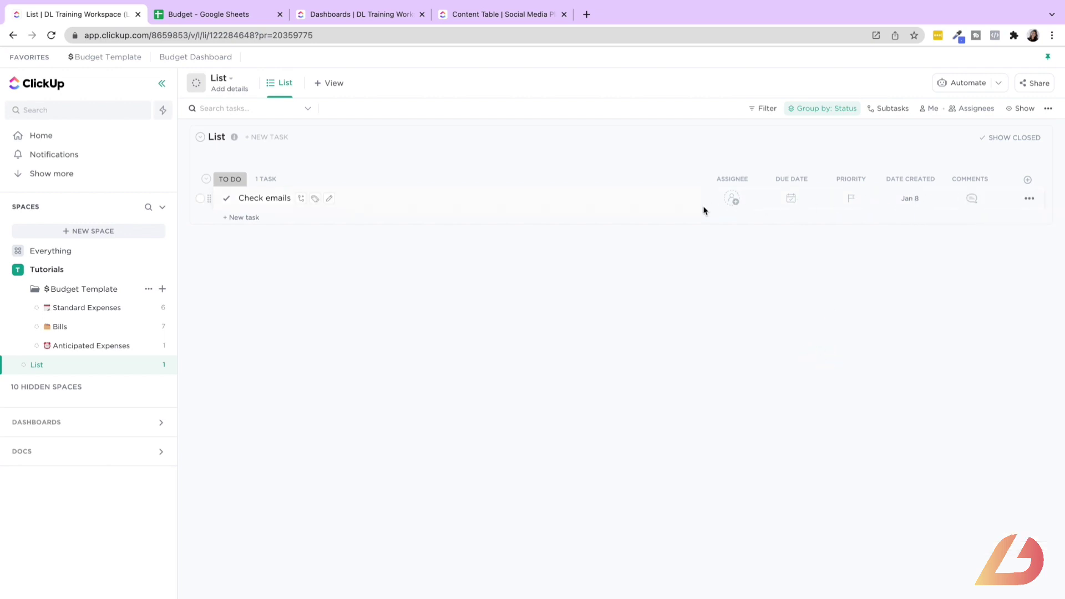
Step: Post the comment "Hey!" on the Check emails task and view it from the list's Comments column
left_click(279, 203)
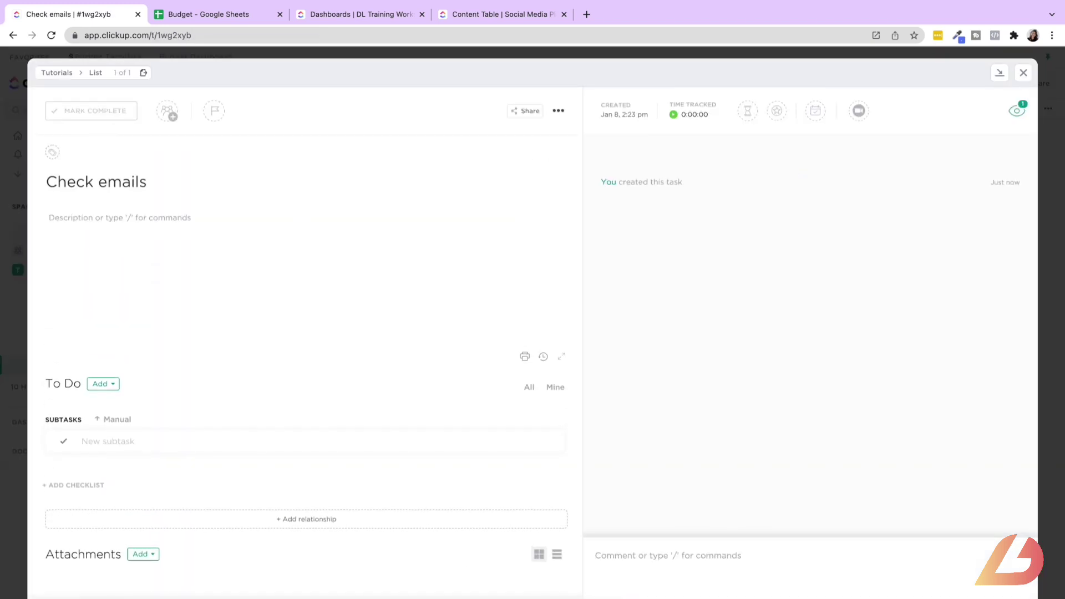
type("Hey!")
key("Return")
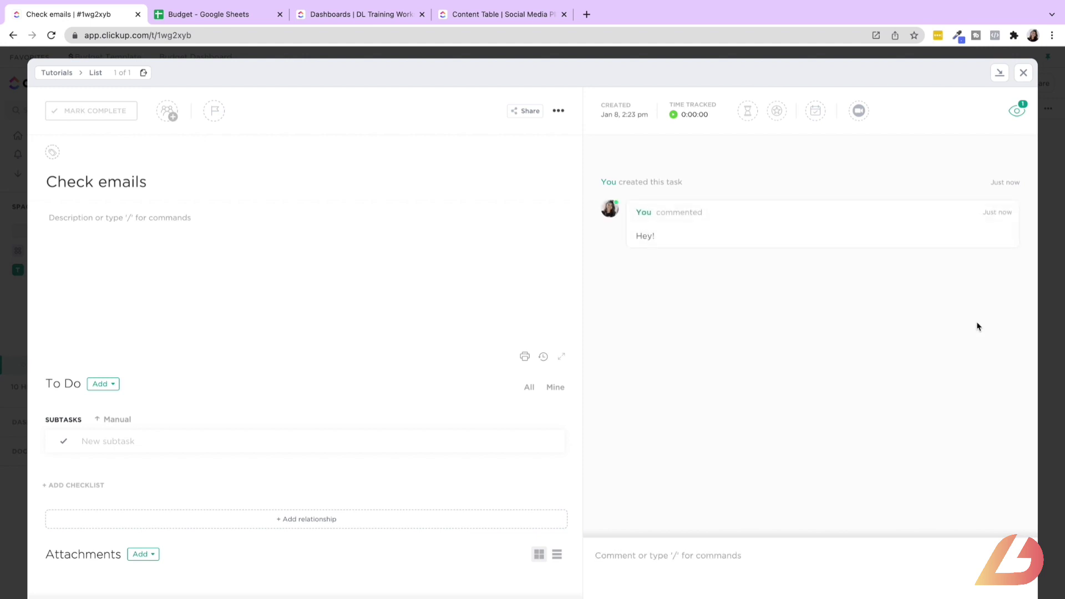
left_click(1023, 74)
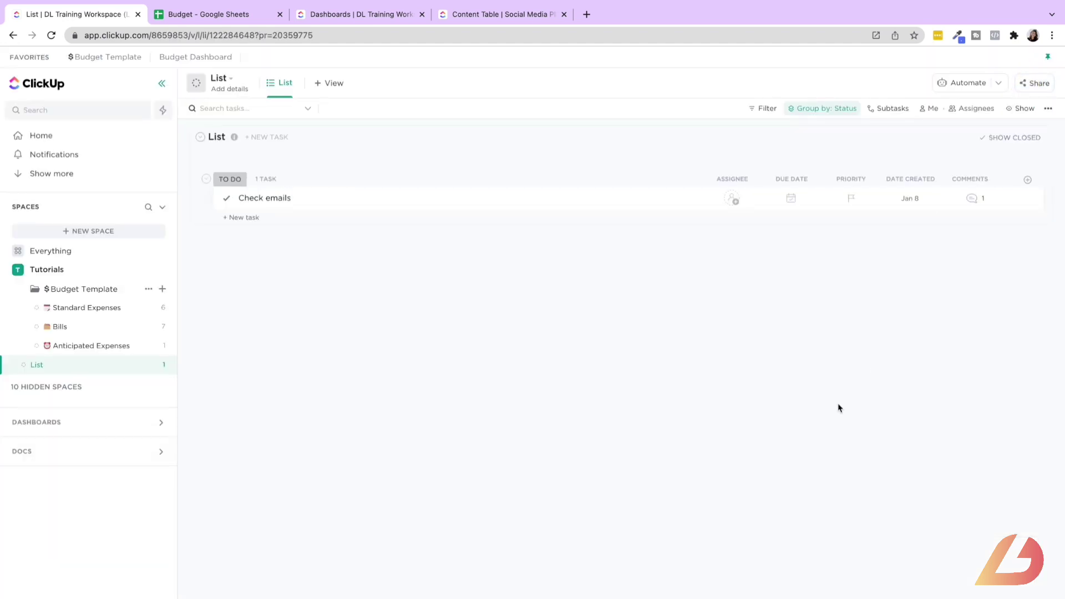
left_click(976, 204)
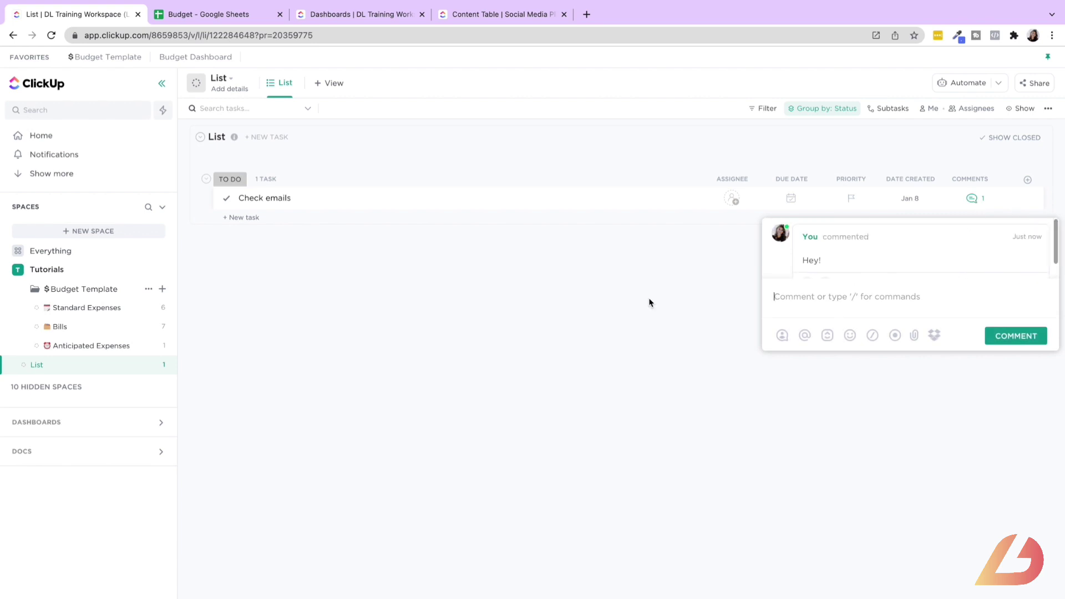
left_click(587, 319)
Step: Review the available fields, add a Website custom field column named "Link" and widen that column
left_click(1027, 182)
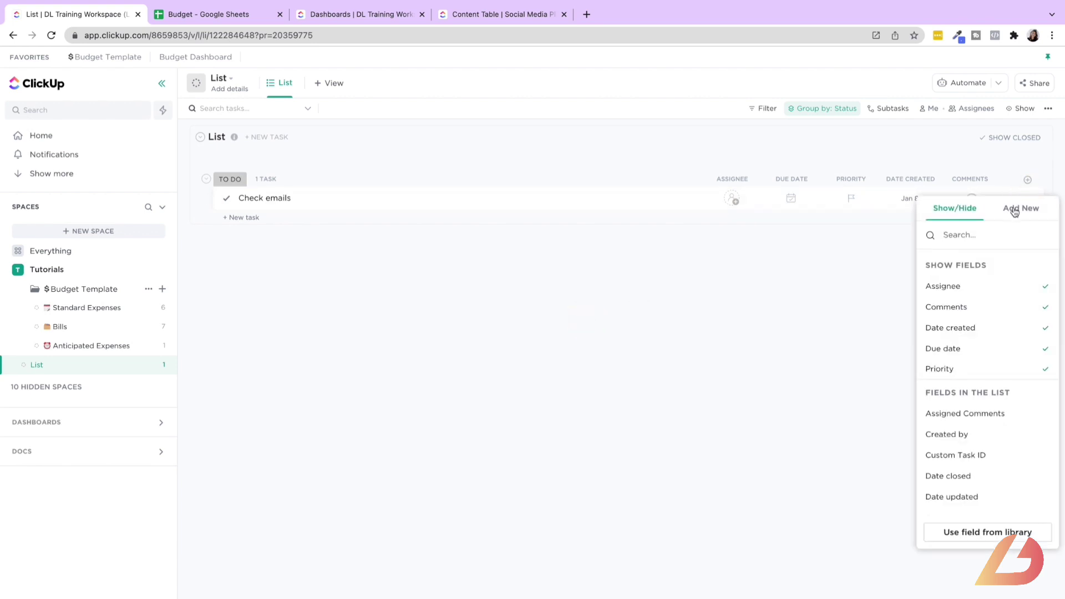
scroll(958, 437, "down", 5)
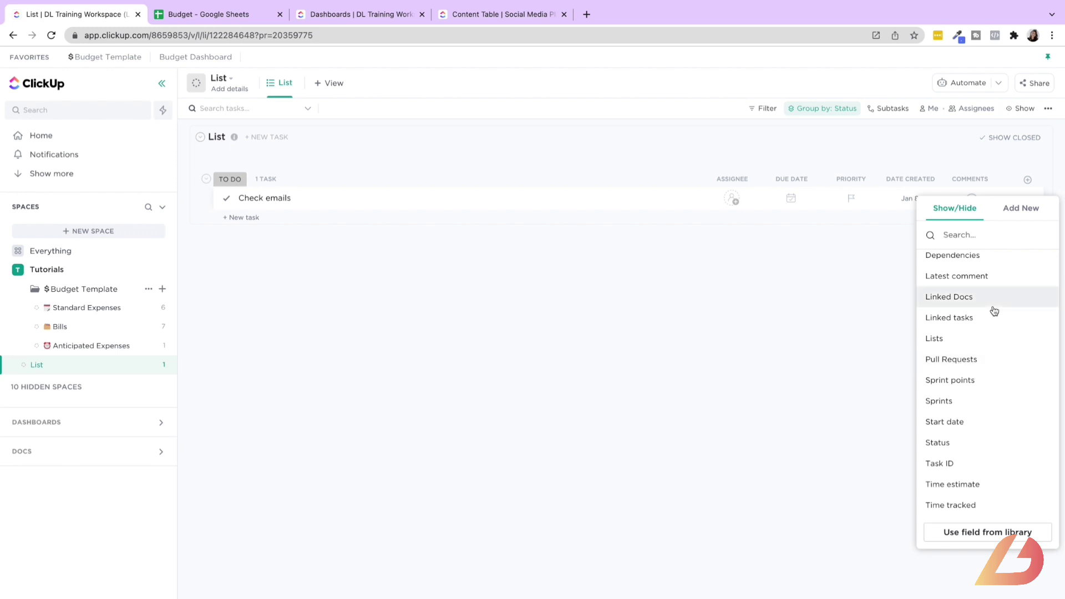
scroll(994, 311, "up", 10)
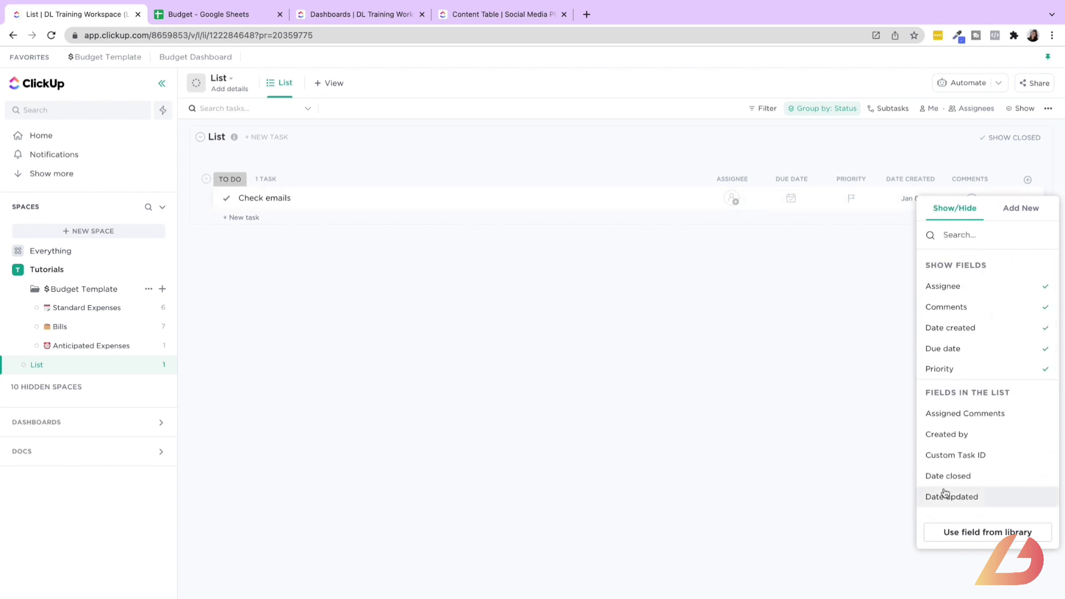
scroll(946, 493, "down", 10)
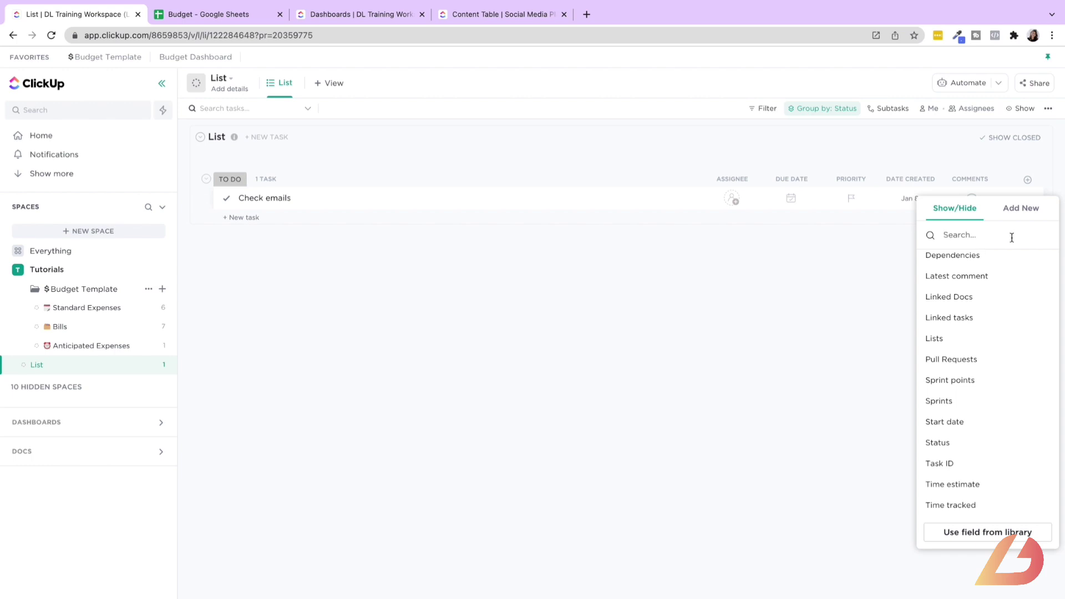
left_click(1023, 215)
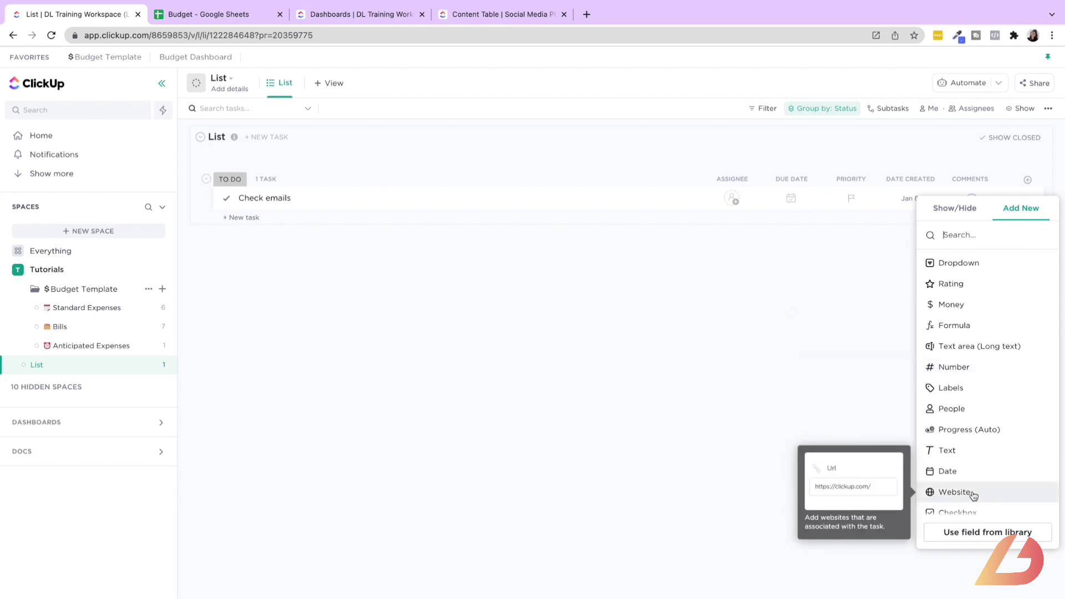
left_click(955, 492)
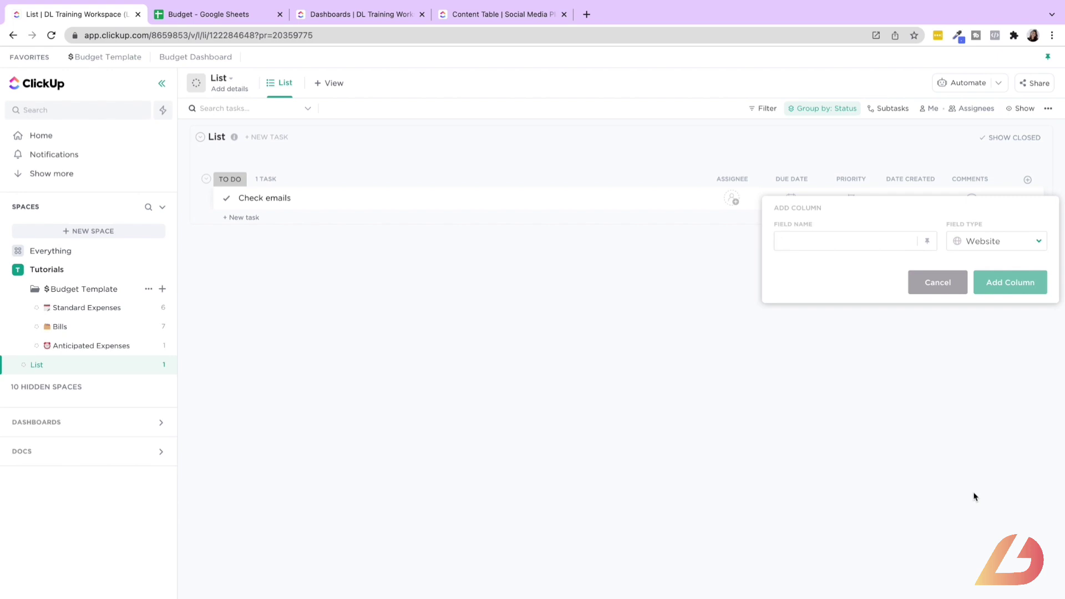
type("Link")
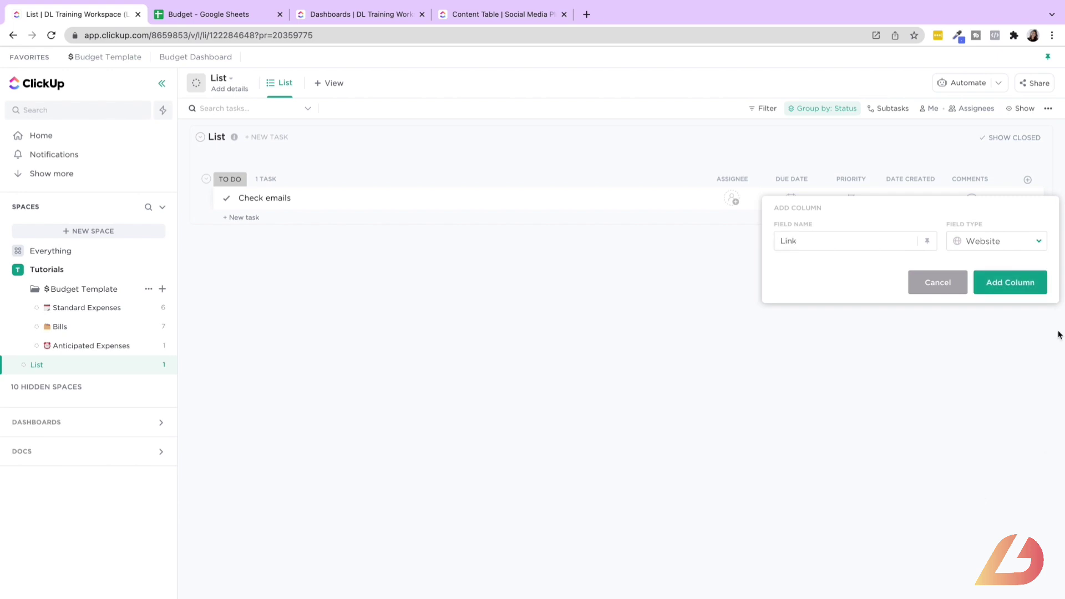
left_click(1017, 284)
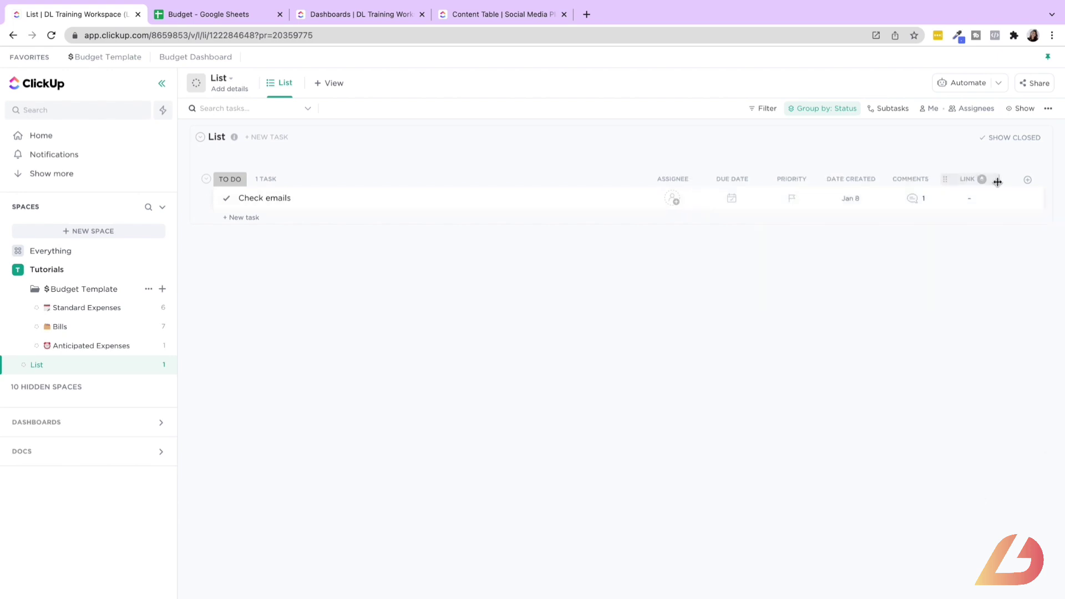
left_click_drag(998, 182, 1058, 179)
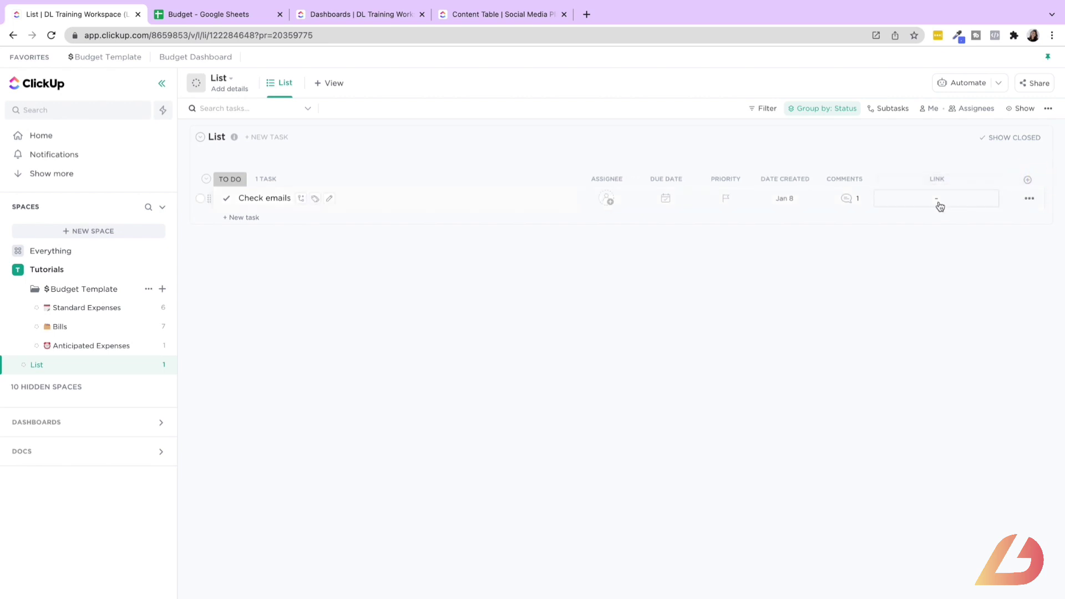
Step: Copy the current list's URL into the Link field of the Check emails task, test the link and close the page it opens
left_click(327, 34)
key("ctrl+c")
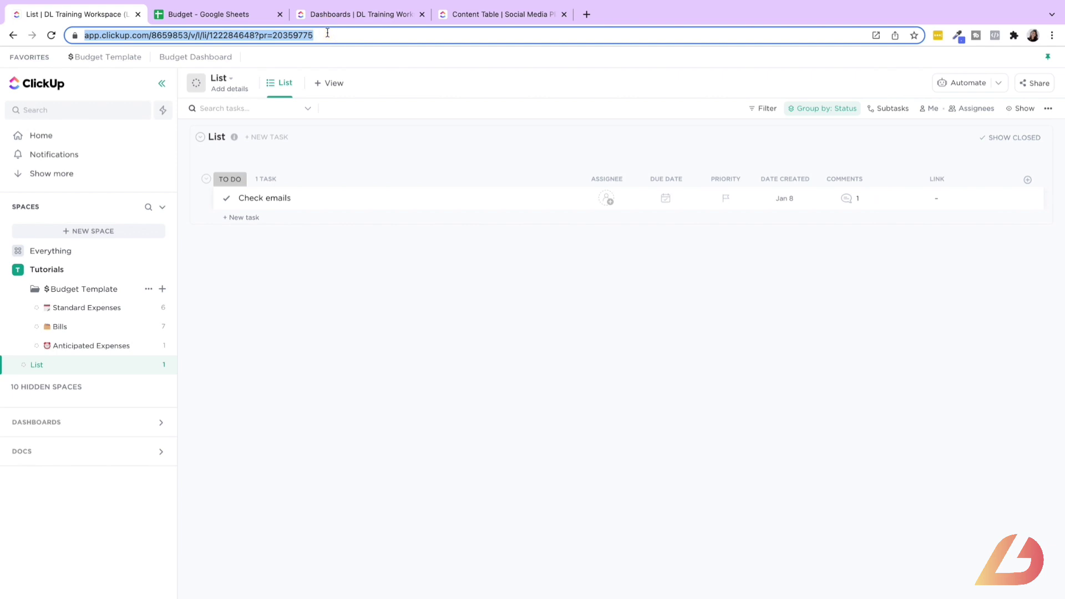
left_click(950, 201)
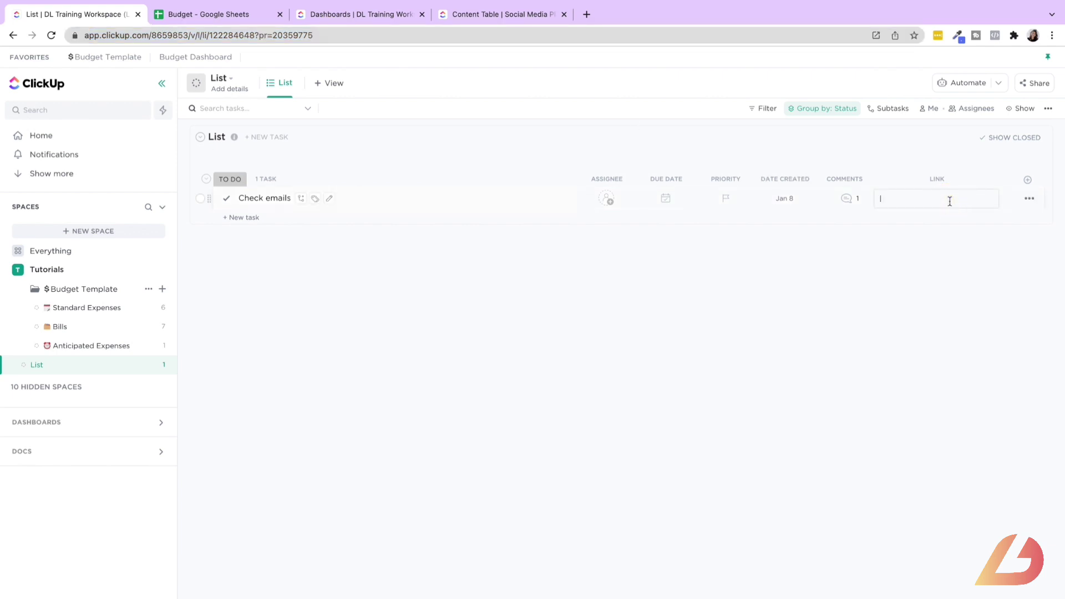
key("ctrl+v")
left_click(854, 341)
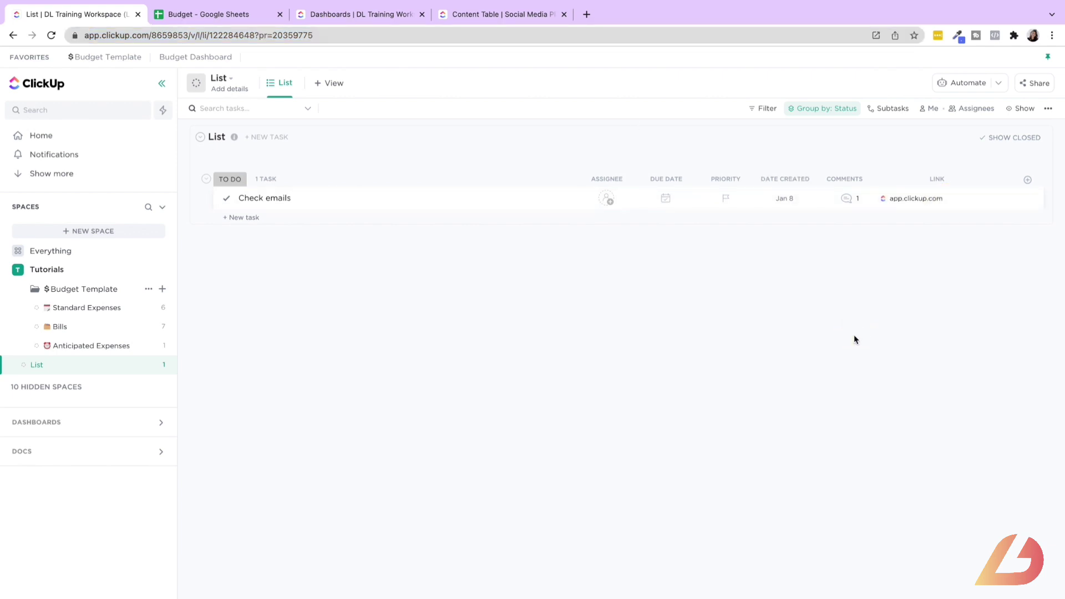
left_click(906, 199)
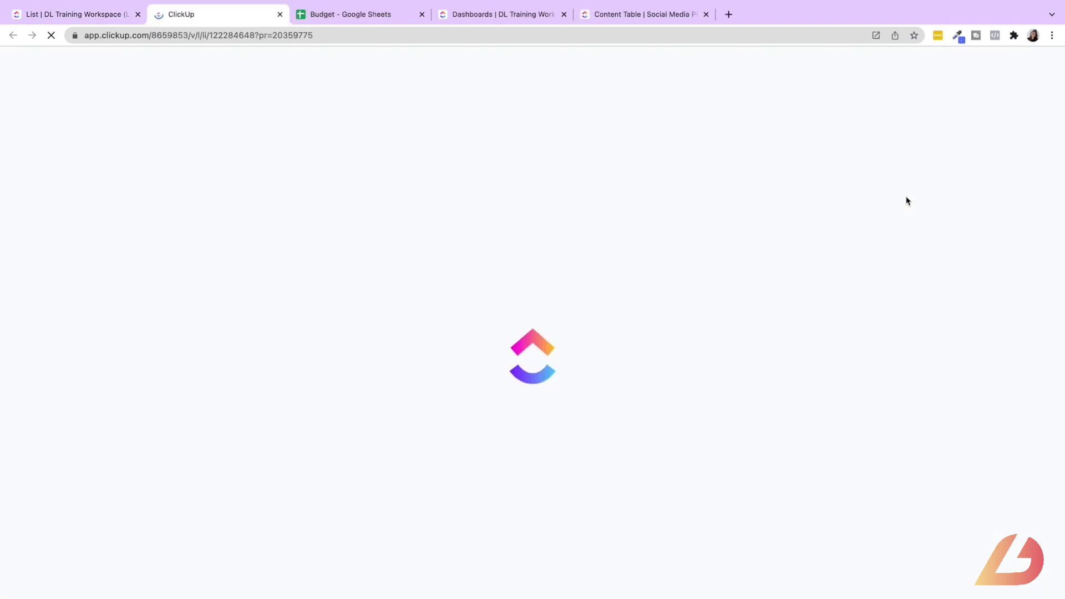
left_click(279, 14)
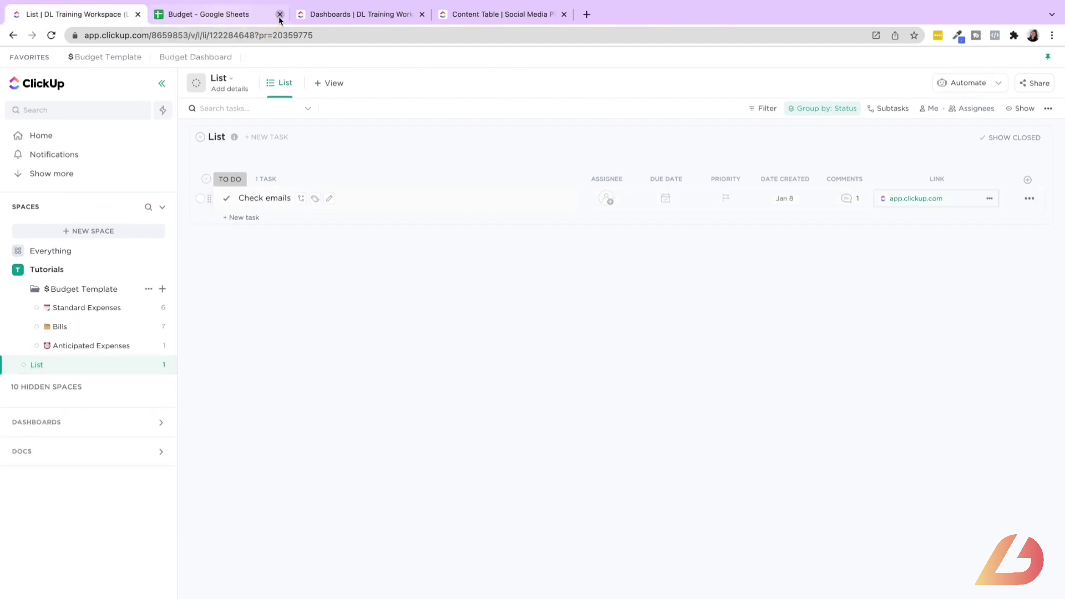
Step: Add a second task named "Check in on FB Group" to the To Do group and leave its Link field empty
left_click(238, 218)
type("Check in on FB Group")
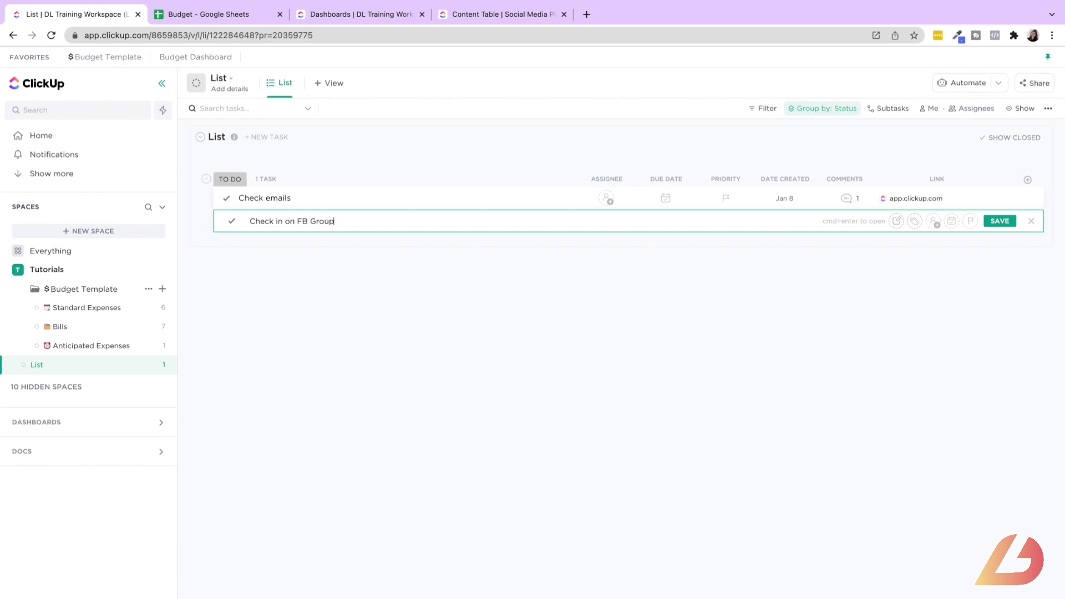
key("Return")
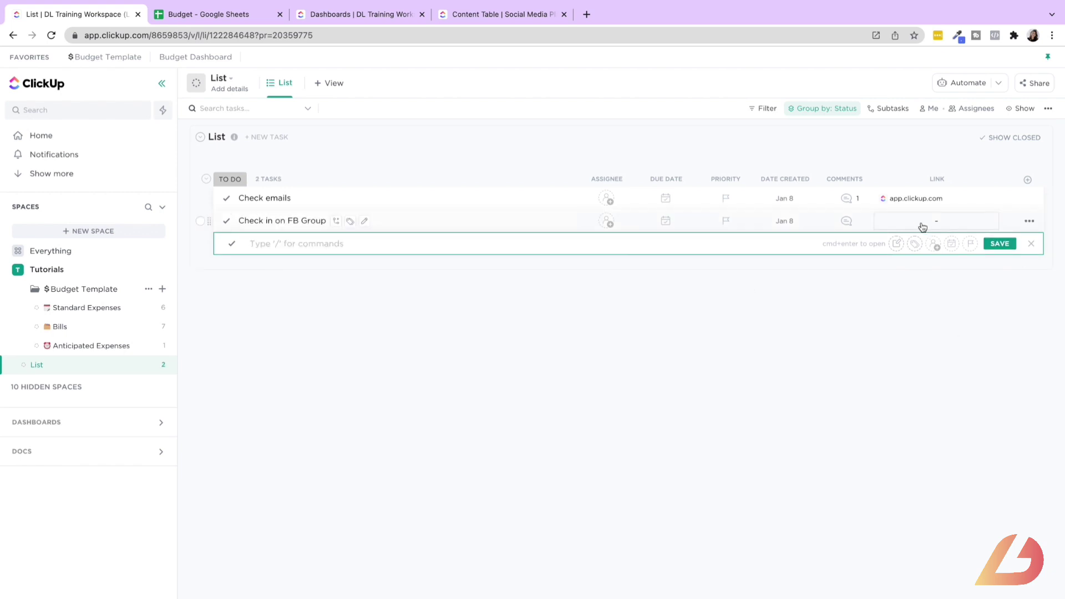
left_click(936, 225)
left_click(915, 290)
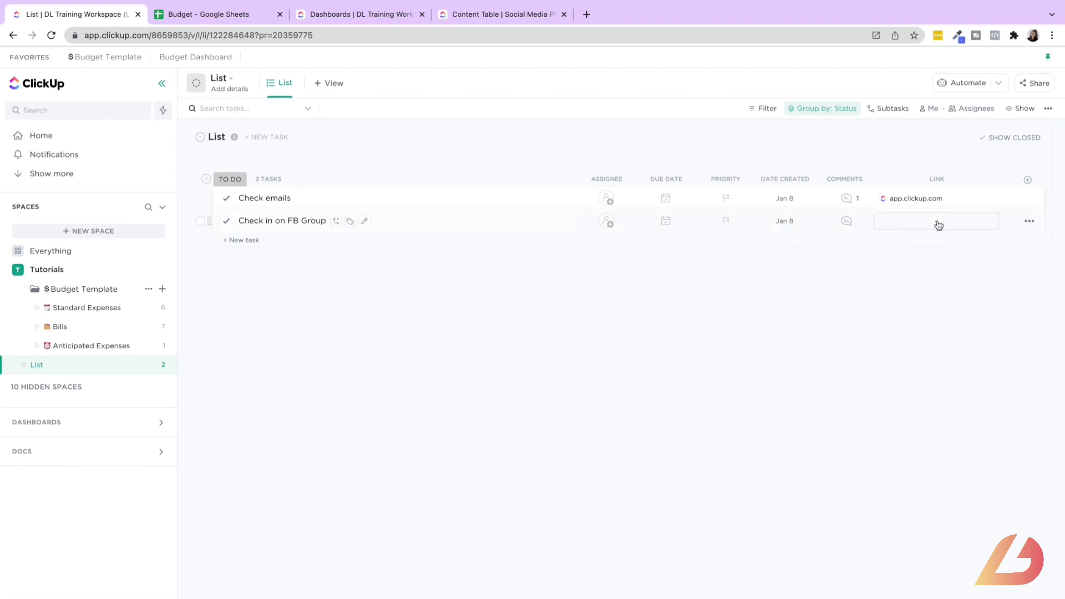
Step: Review the custom field types that can be added to the list, from Dropdown through Rollup
left_click(1027, 178)
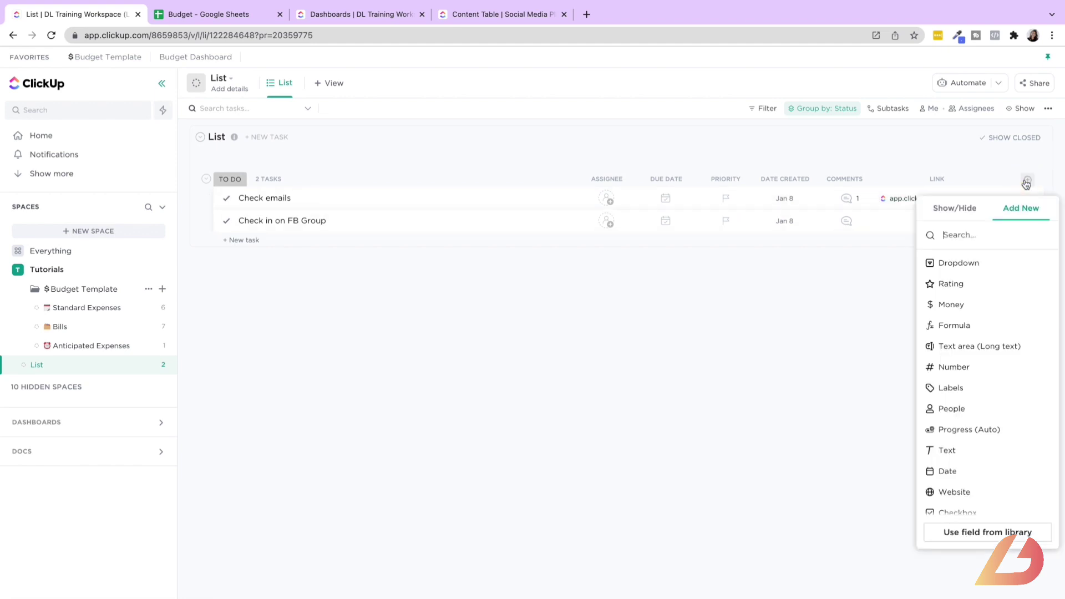
scroll(978, 379, "down", 1)
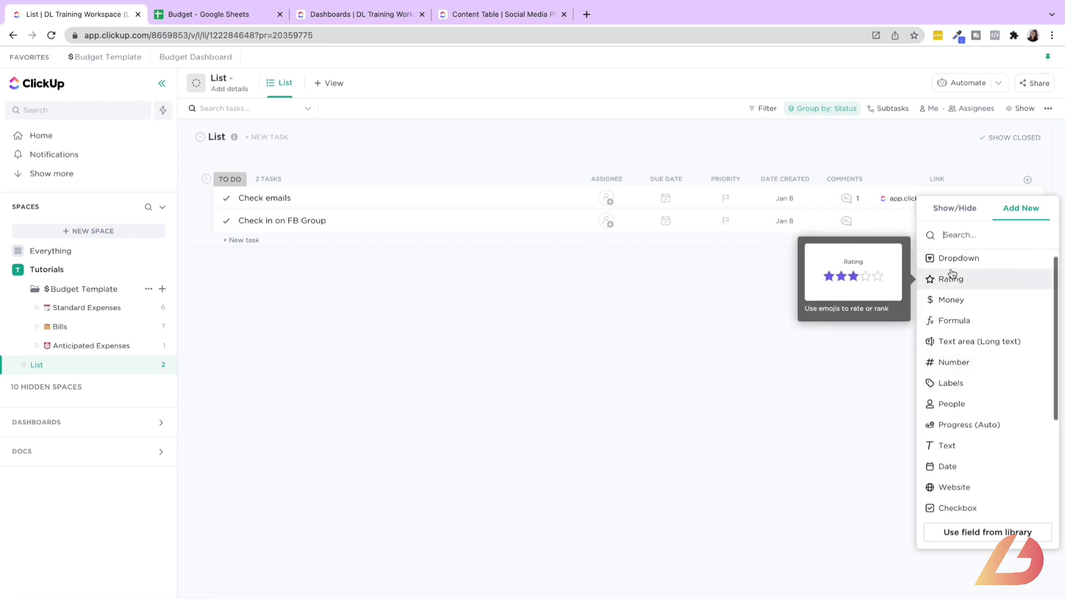
scroll(967, 343, "down", 4)
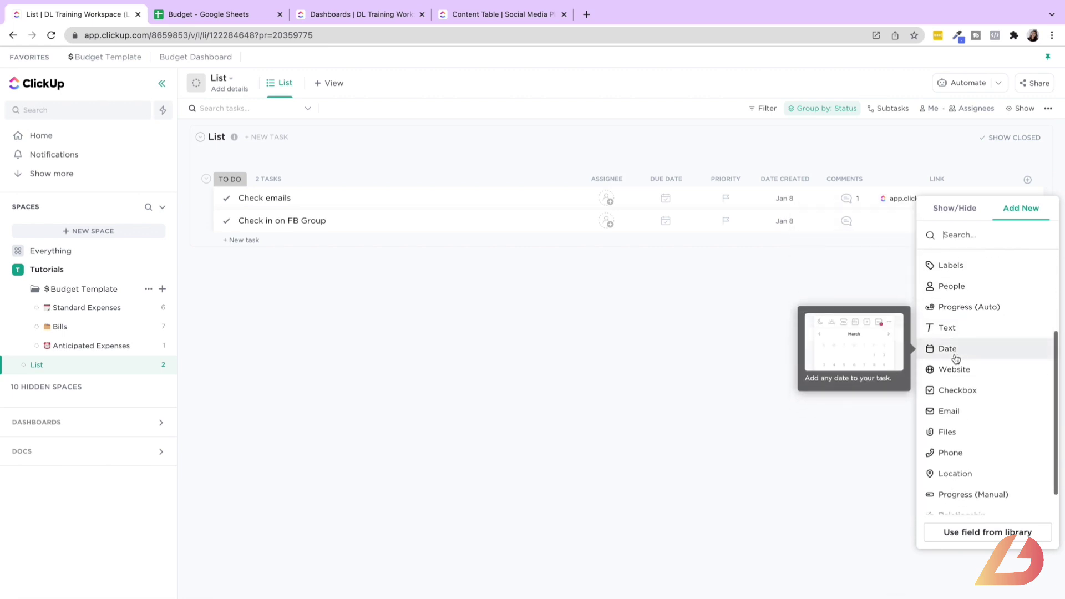
scroll(943, 403, "down", 1)
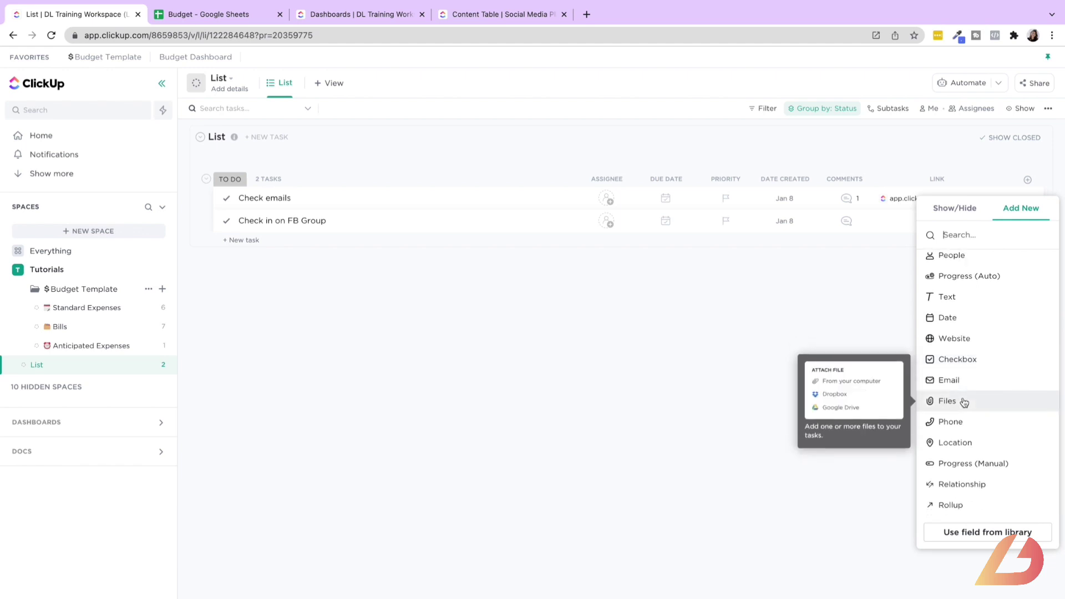
scroll(965, 401, "up", 5)
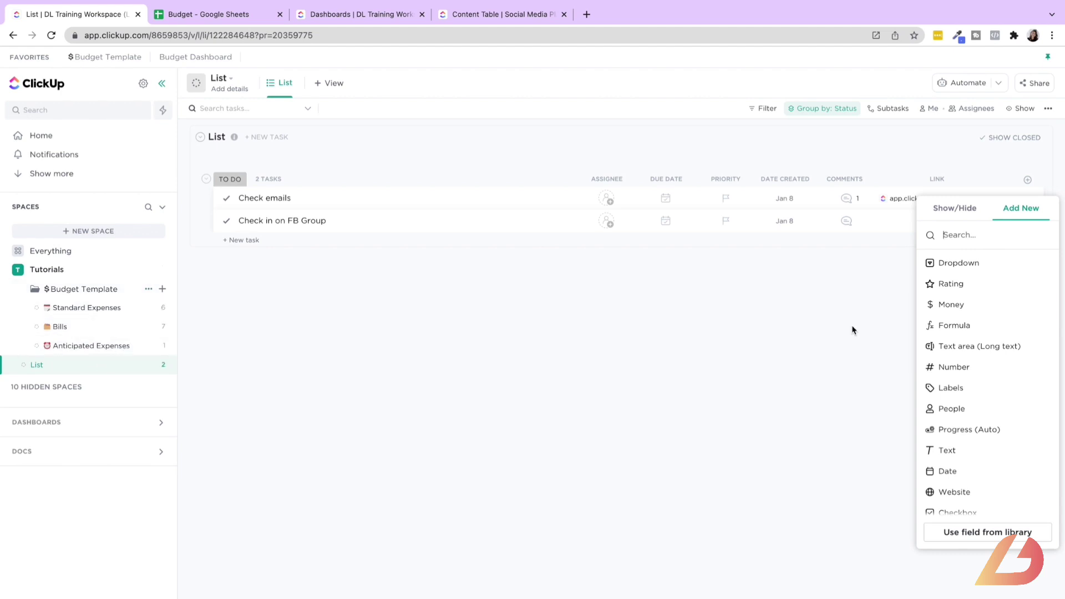
left_click(1003, 166)
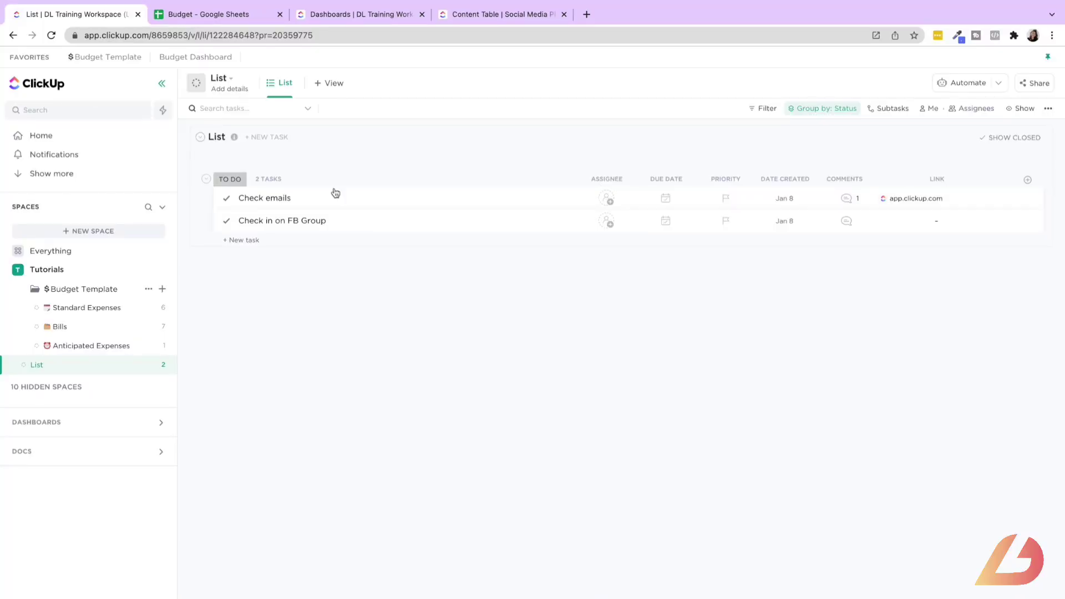
Step: Look at the Budget spreadsheet in Google Sheets and the Bills table in ClickUp, and return to the new list
left_click(193, 16)
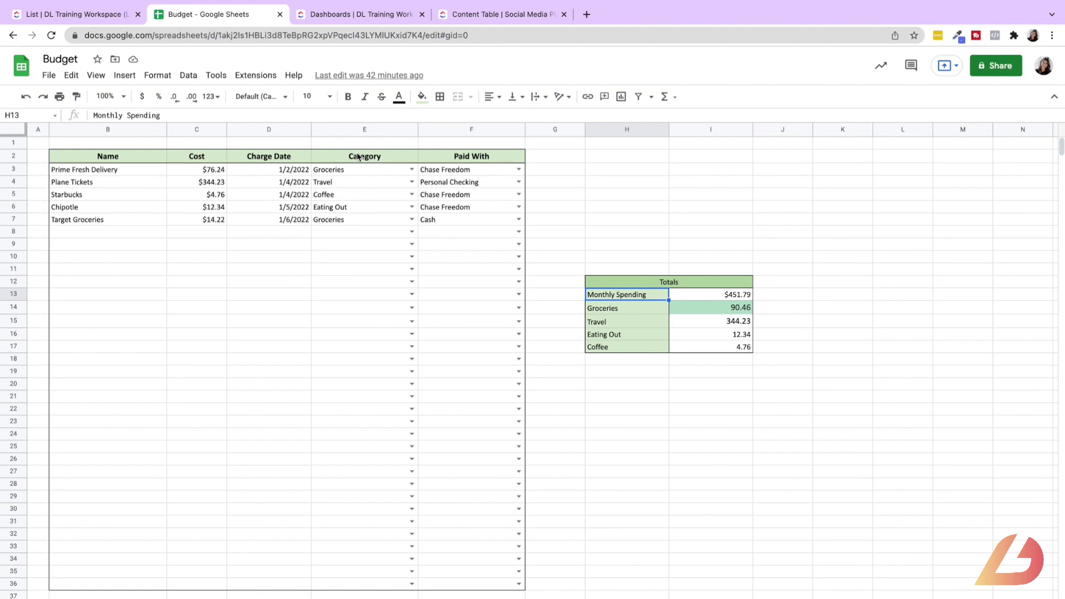
left_click(86, 21)
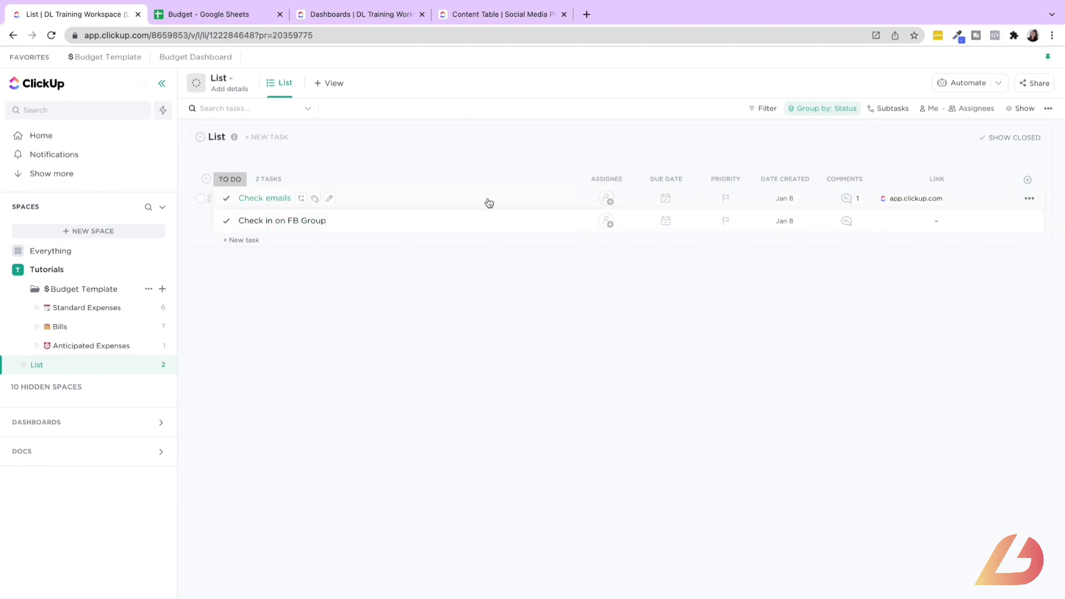
left_click(62, 331)
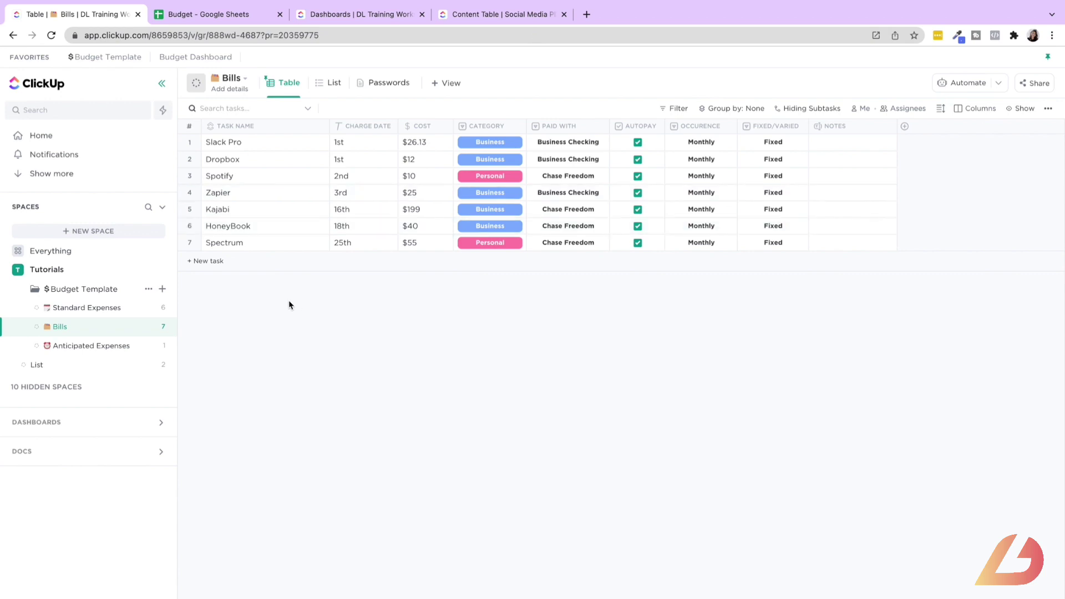
left_click(45, 370)
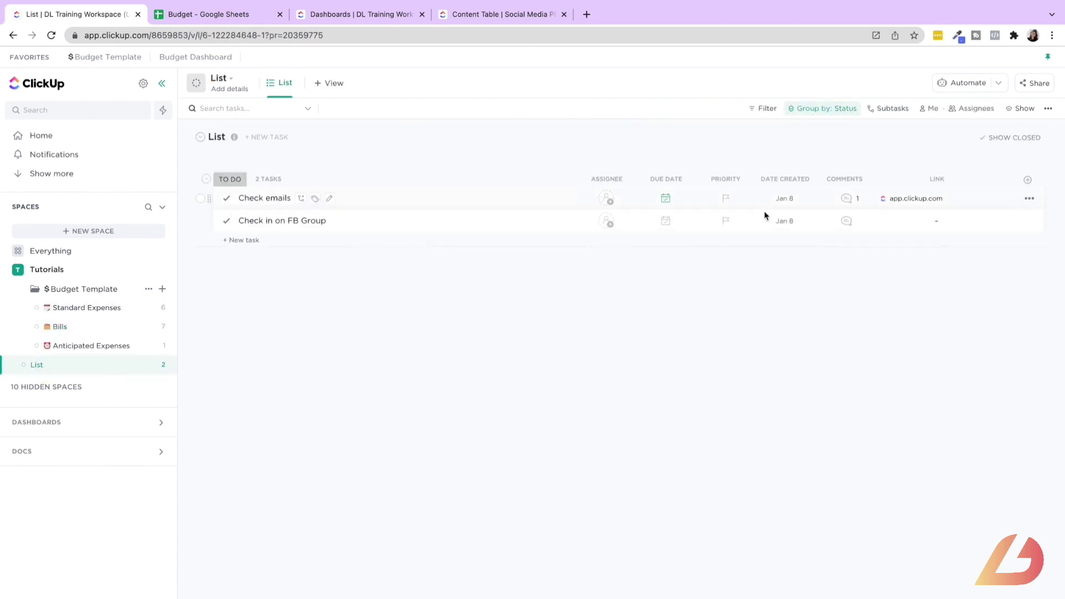
Step: Hide the Link, Date created, Assignee, Due date, Priority and Comments columns in the list
left_click(918, 180)
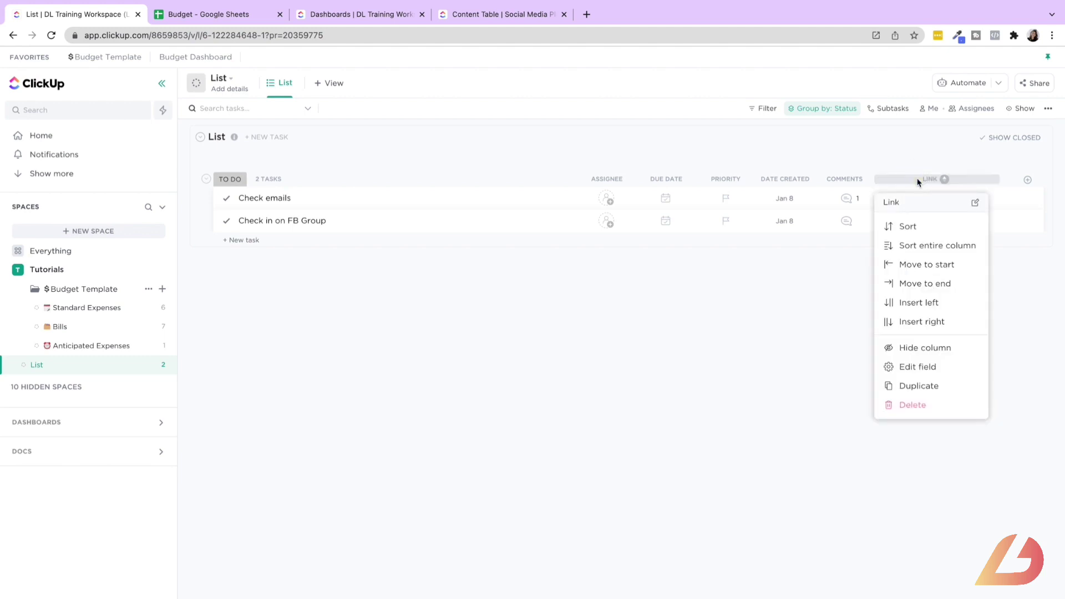
left_click(932, 349)
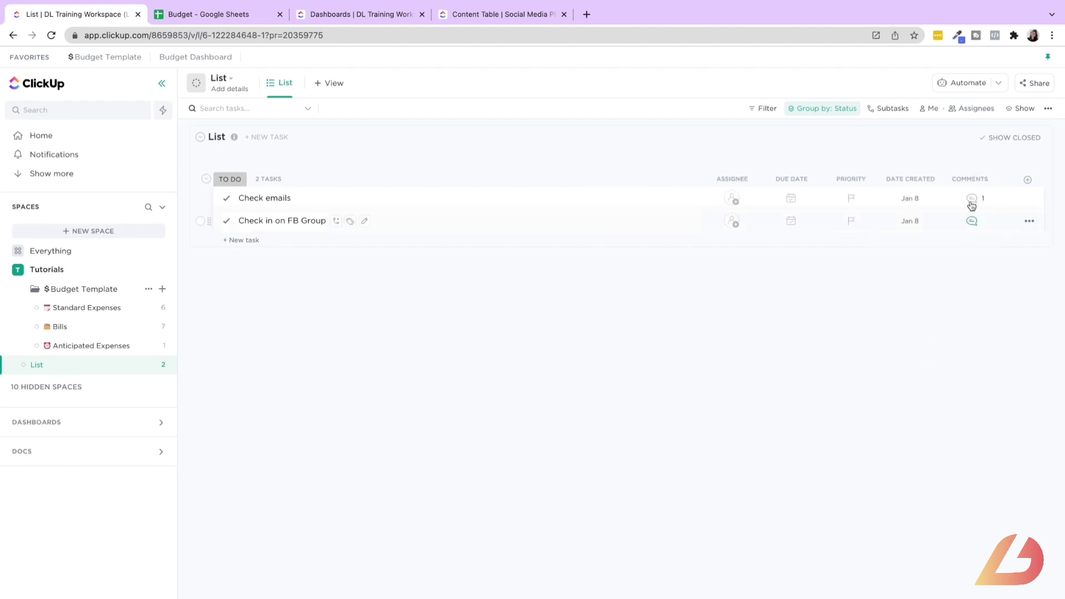
left_click(910, 179)
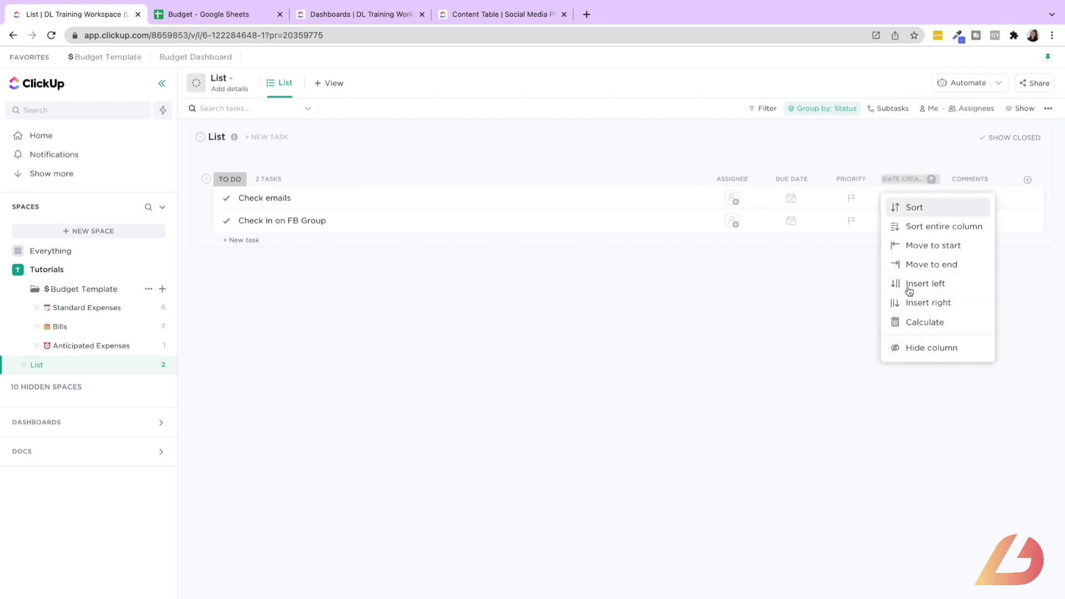
left_click(911, 347)
left_click(792, 179)
left_click(820, 330)
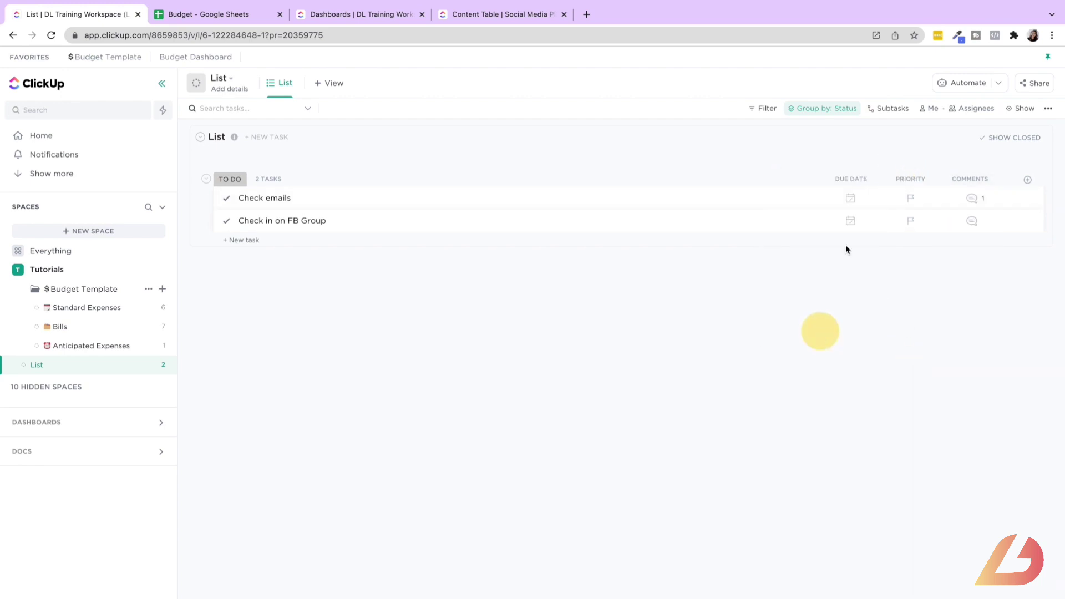
left_click(855, 180)
left_click(866, 348)
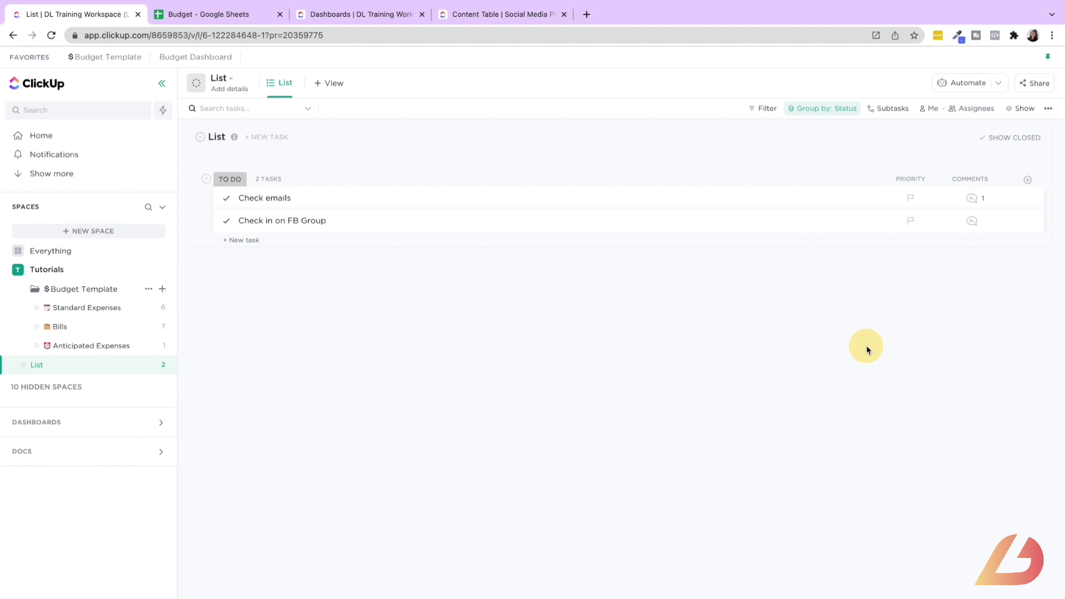
left_click(910, 178)
left_click(913, 328)
left_click(969, 179)
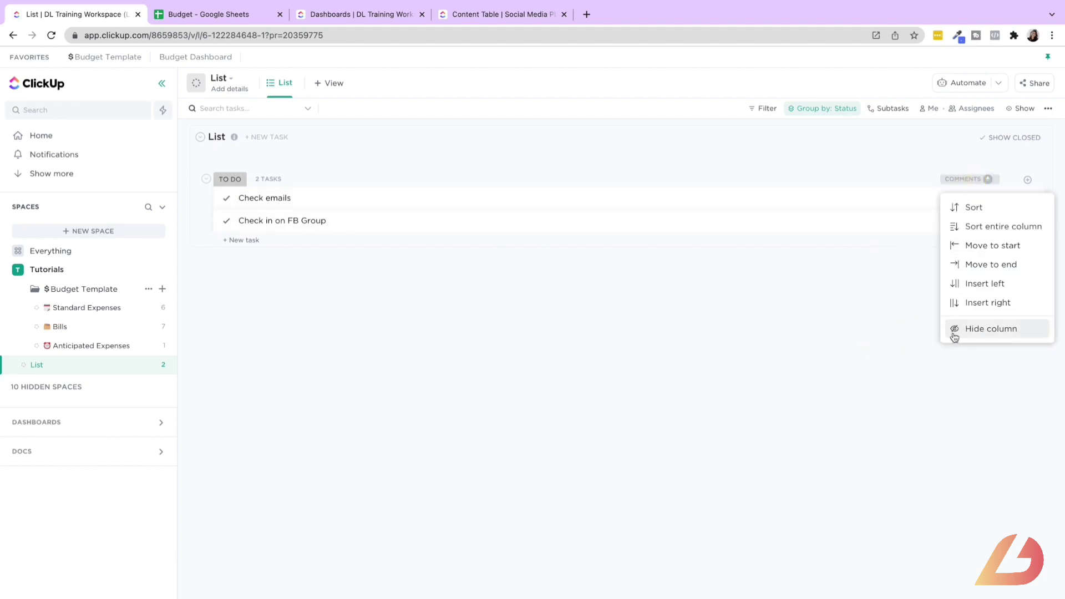
left_click(954, 332)
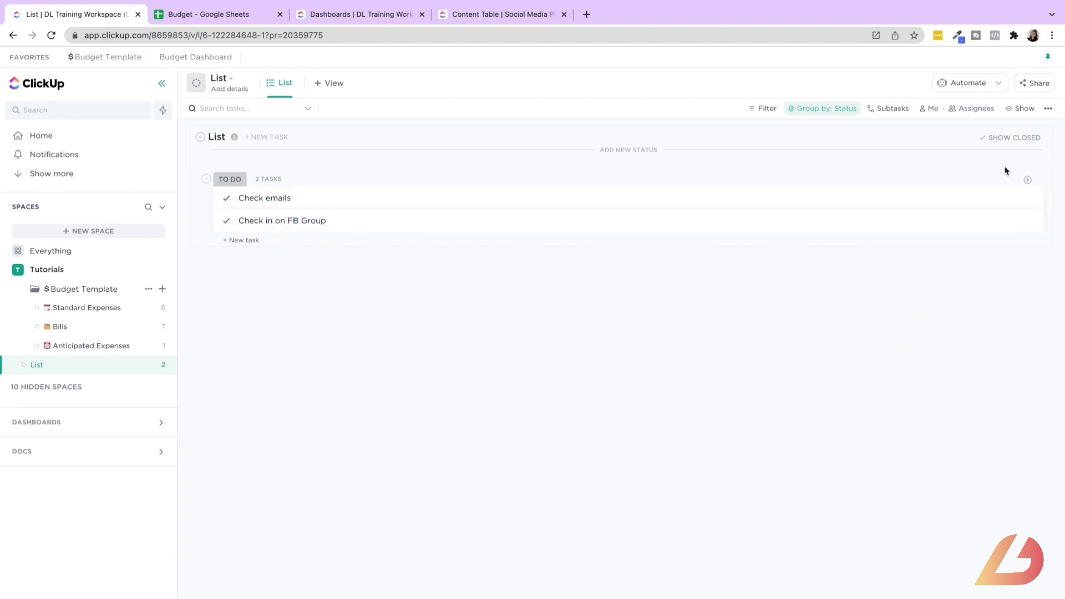
Step: Show the hidden Link custom field as a column in the list again
left_click(1027, 180)
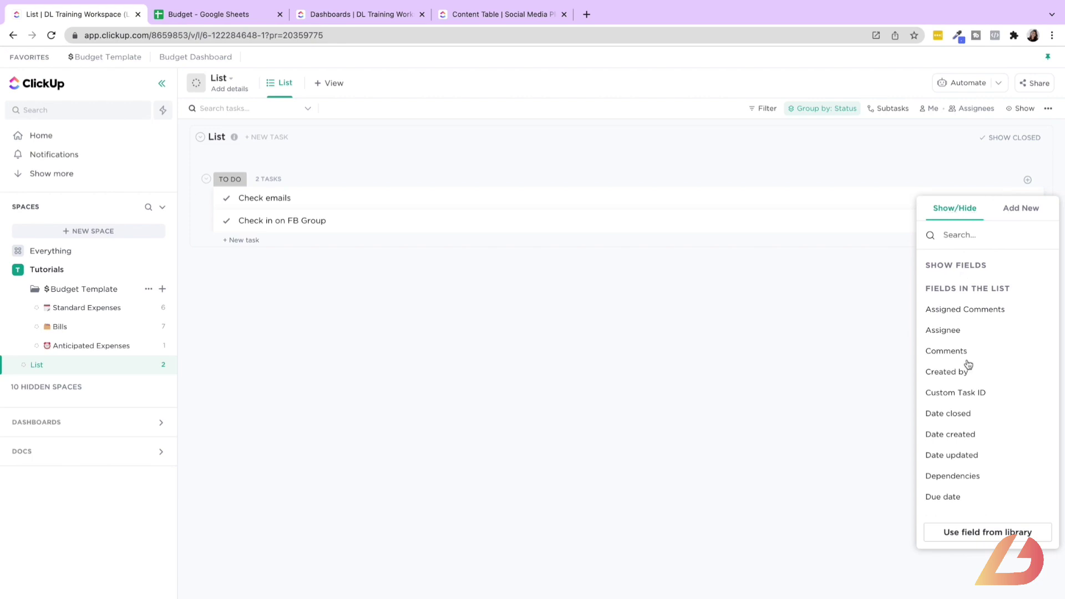
scroll(968, 365, "down", 2)
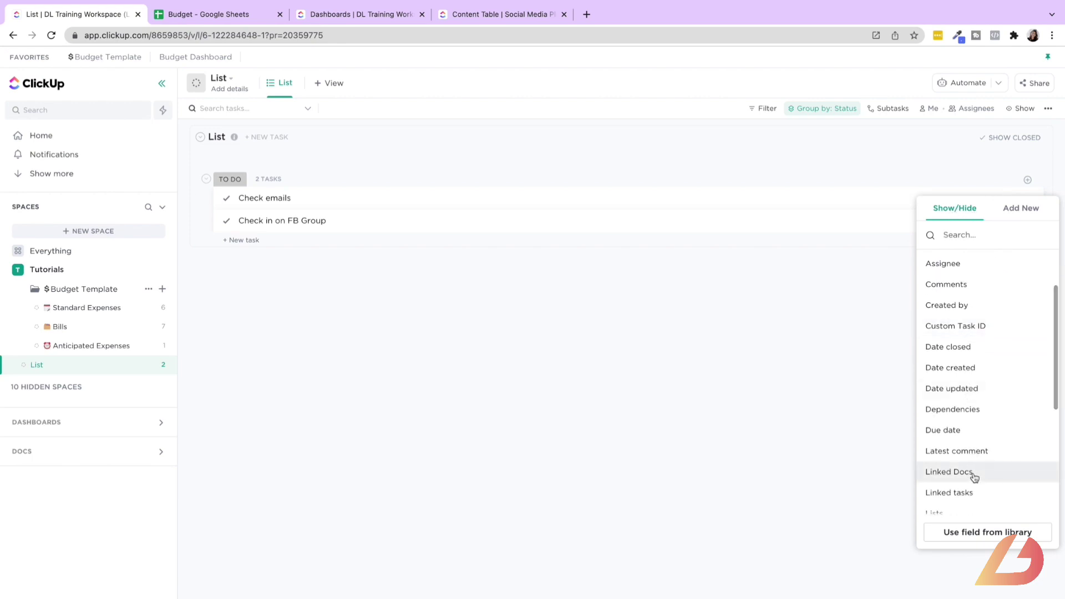
scroll(972, 480, "down", 4)
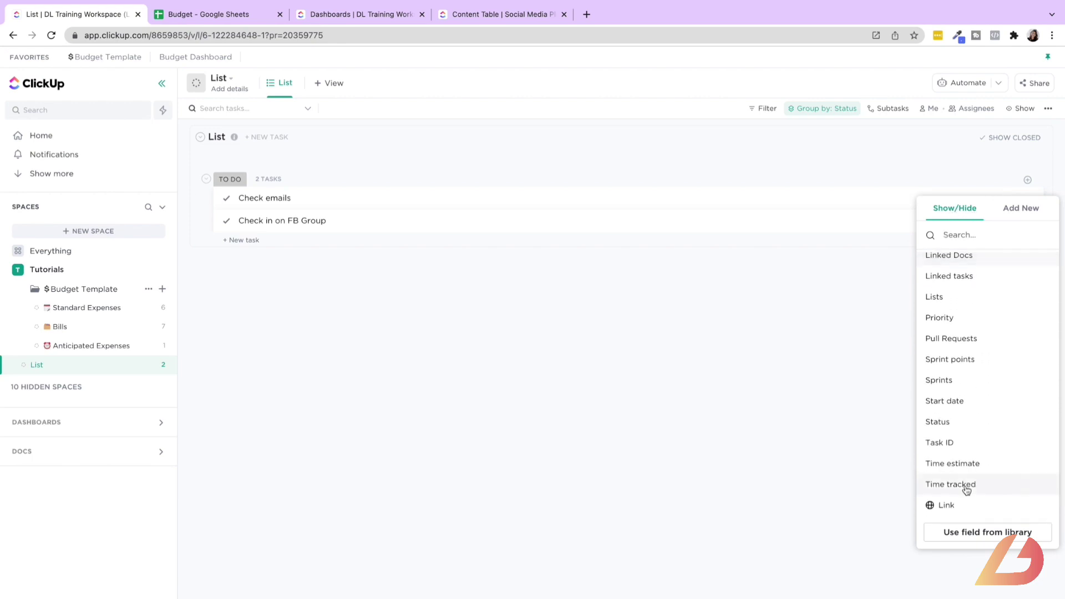
left_click(946, 505)
left_click(759, 358)
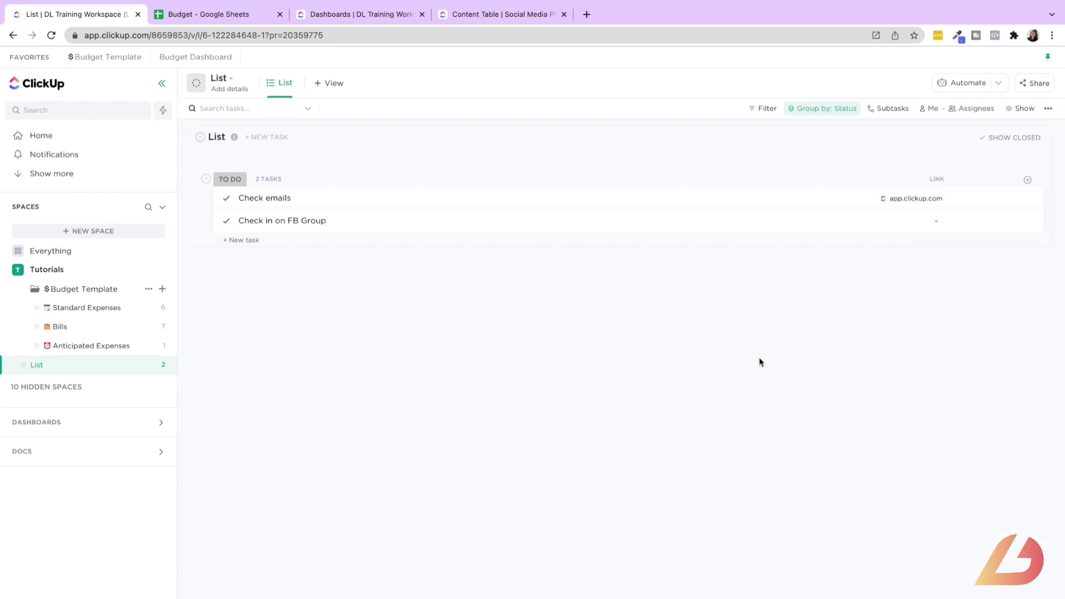
Step: Examine the custom field management options from within the Check emails task, and return to the list
left_click(261, 201)
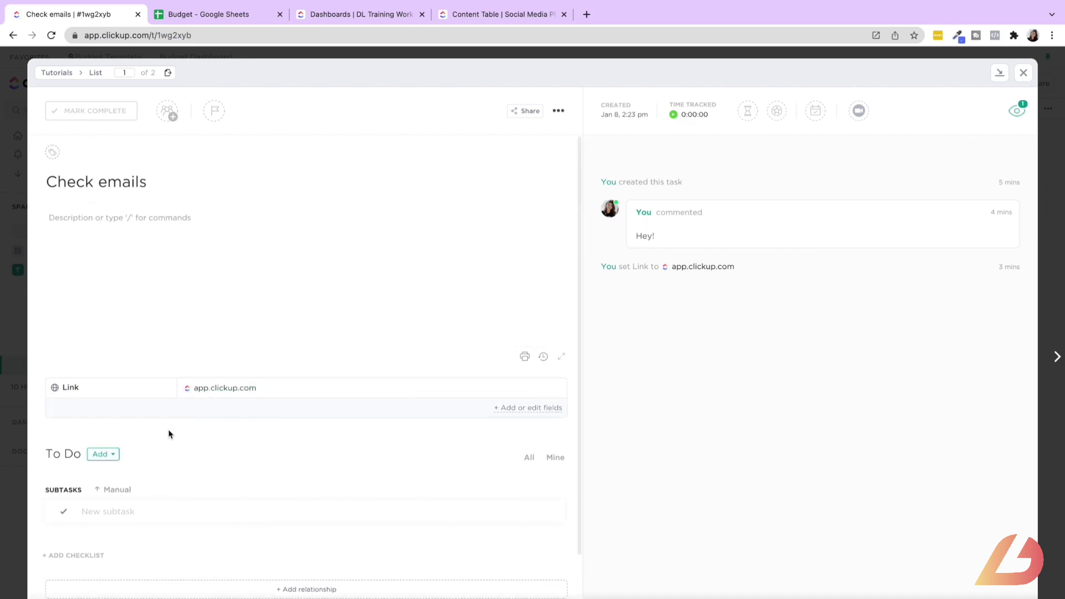
left_click(515, 409)
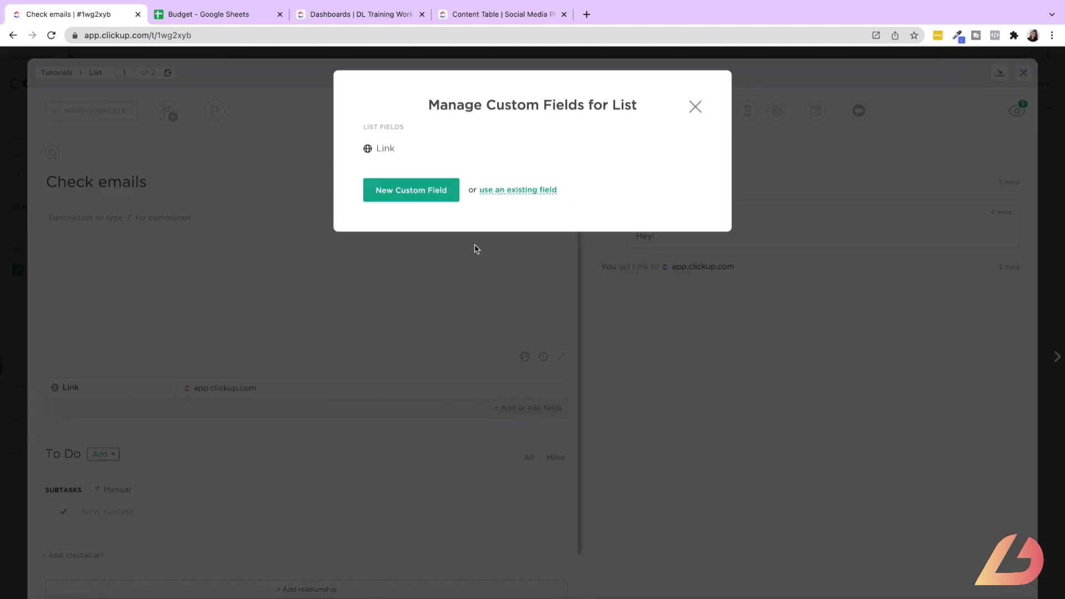
mouse_move(432, 153)
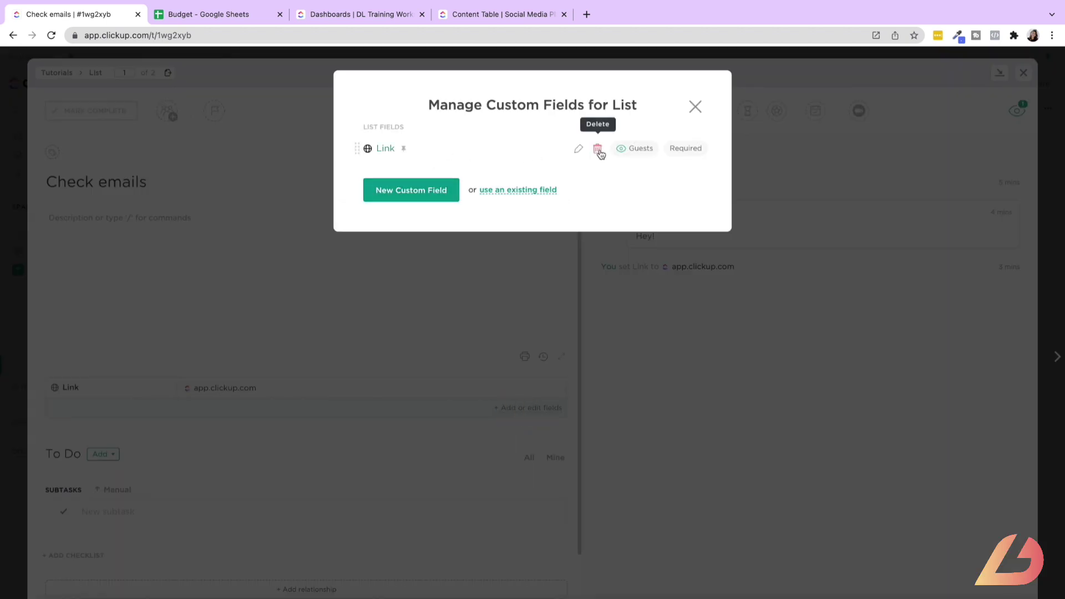
left_click(696, 113)
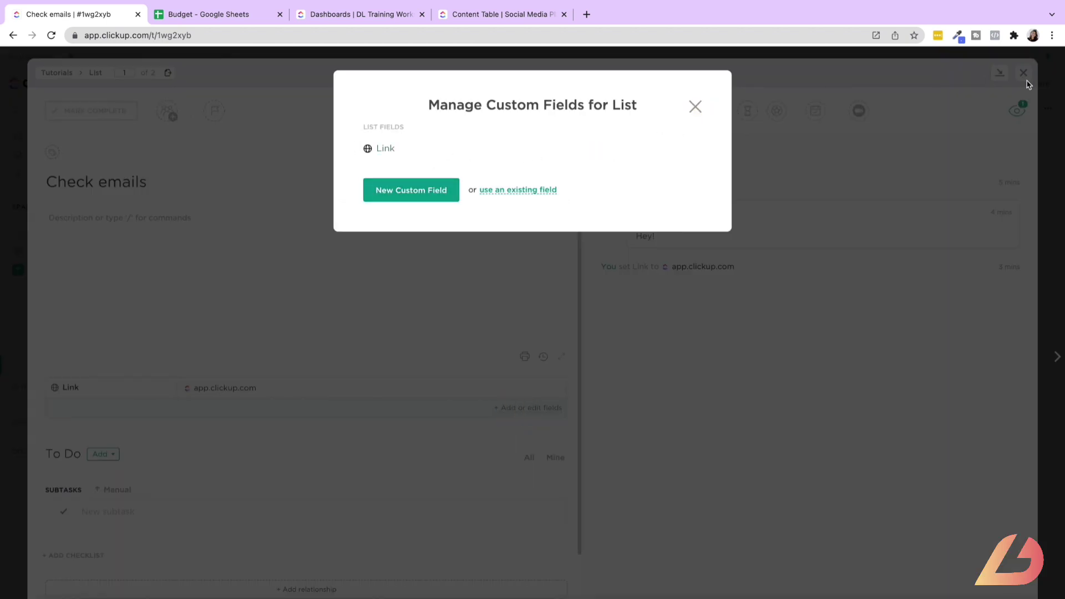
left_click(696, 107)
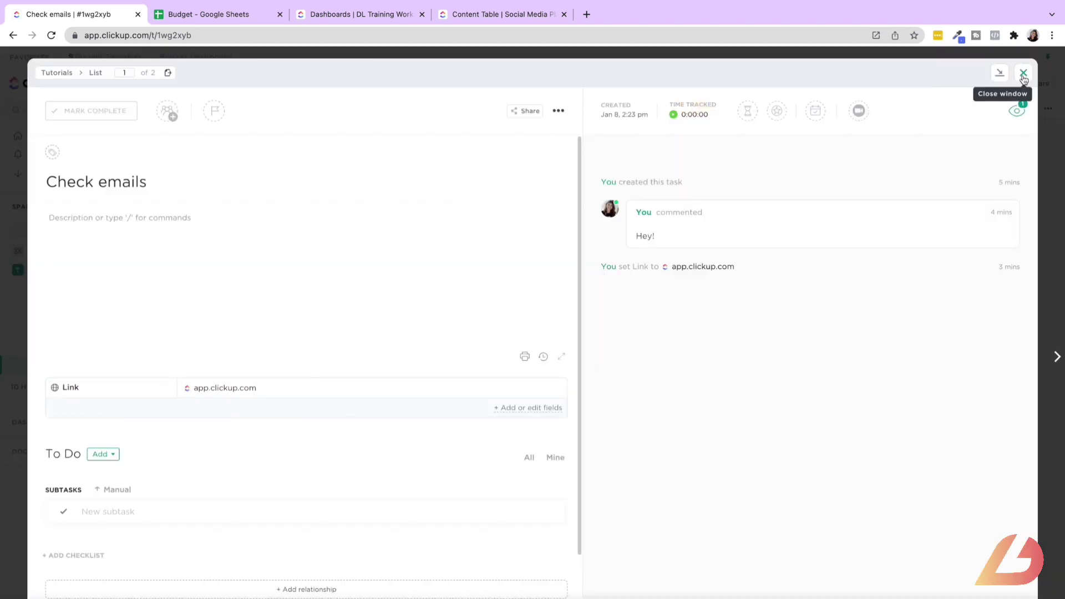
left_click(1023, 74)
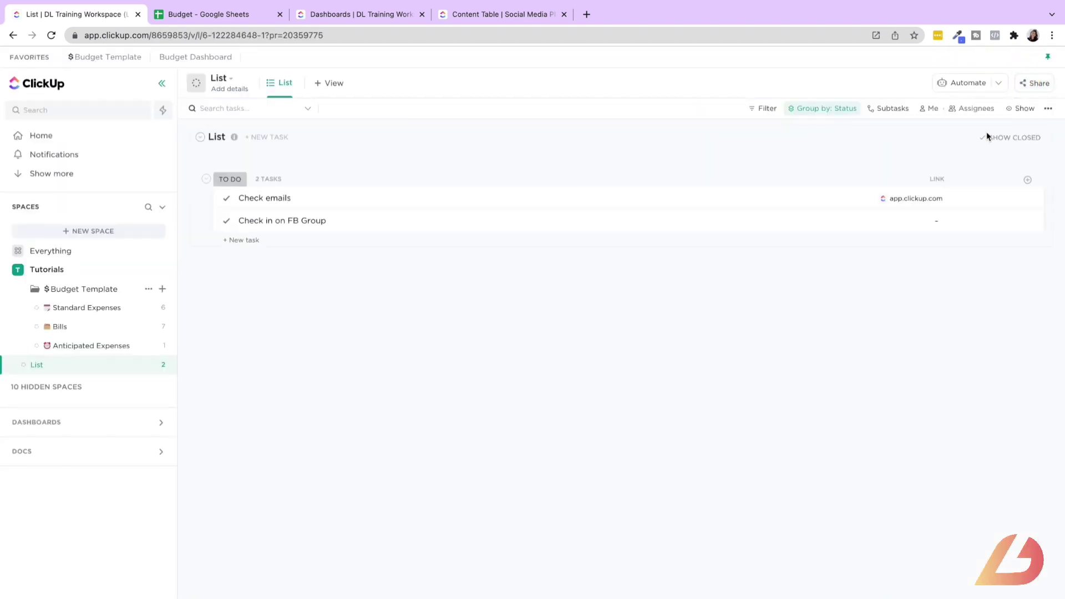
Step: Delete the Link custom field from the list and confirm the deletion
left_click(922, 183)
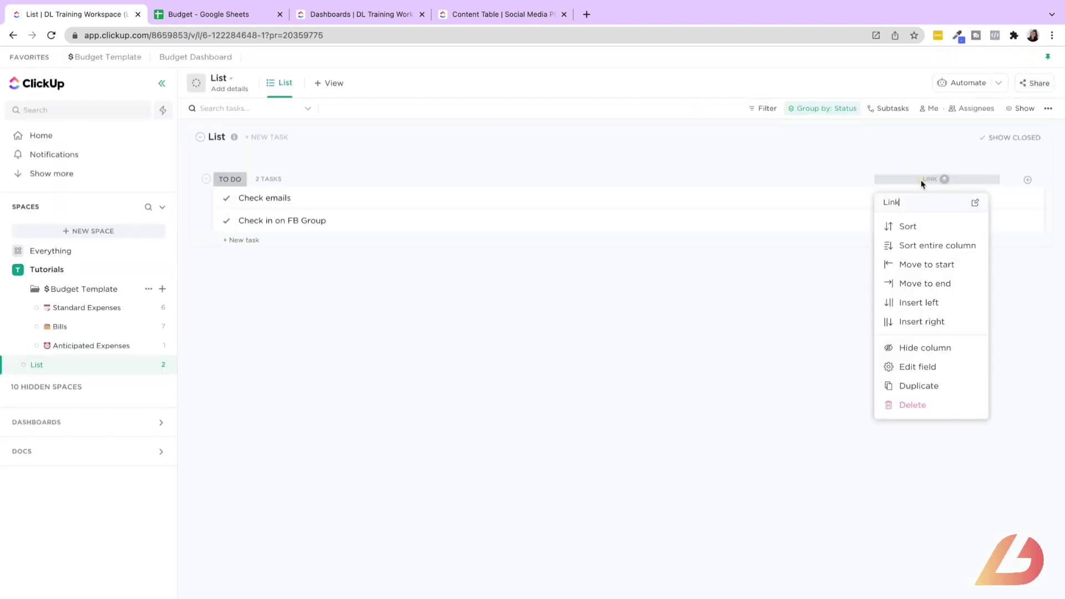
left_click(926, 402)
left_click(617, 351)
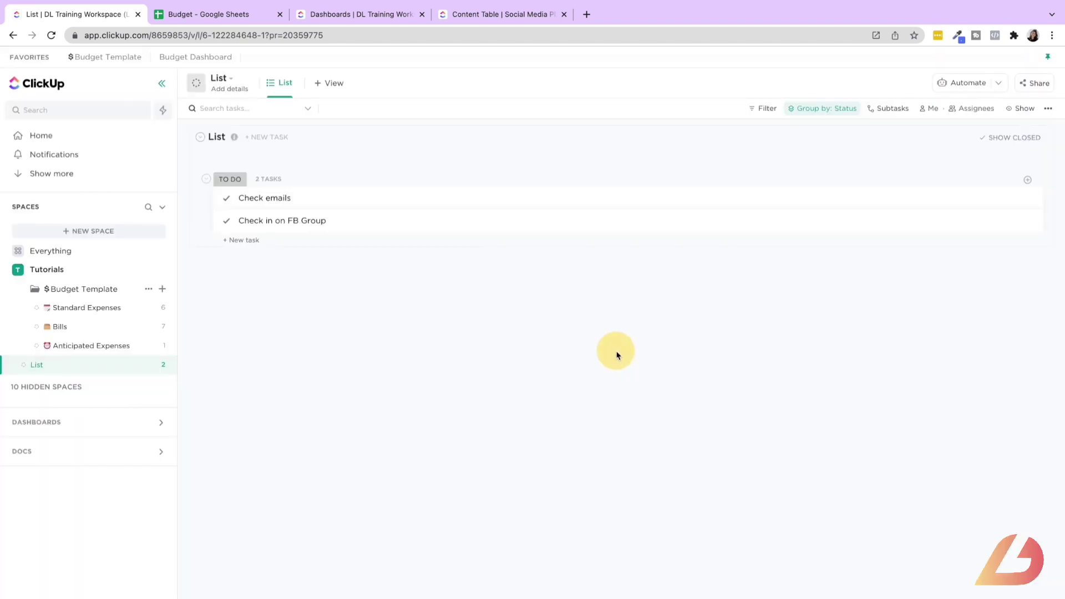
Step: Check the list's available fields for the deleted Link field
left_click(1027, 180)
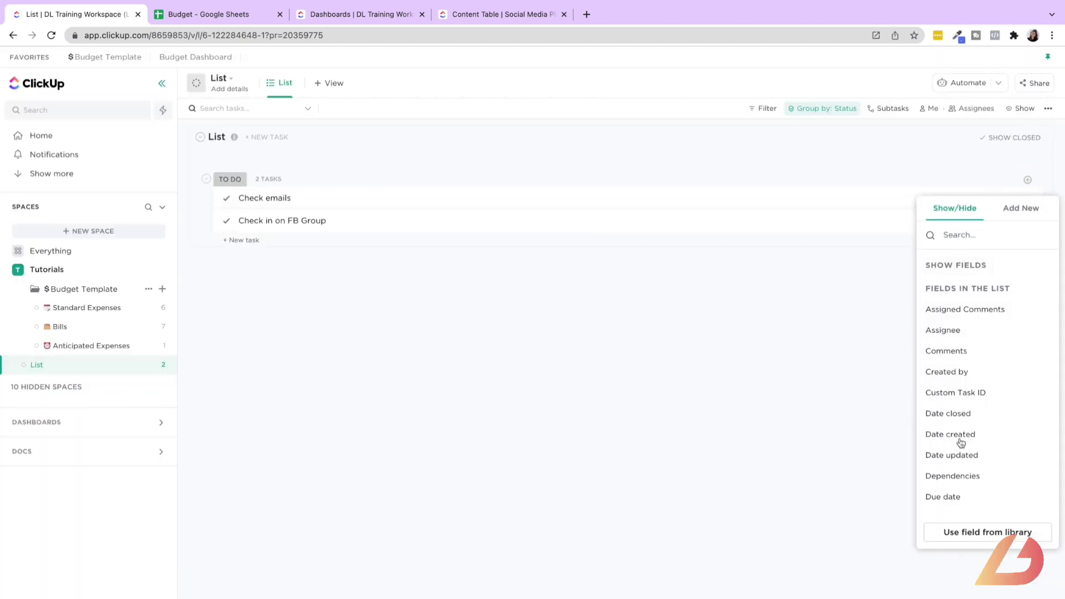
scroll(960, 442, "down", 5)
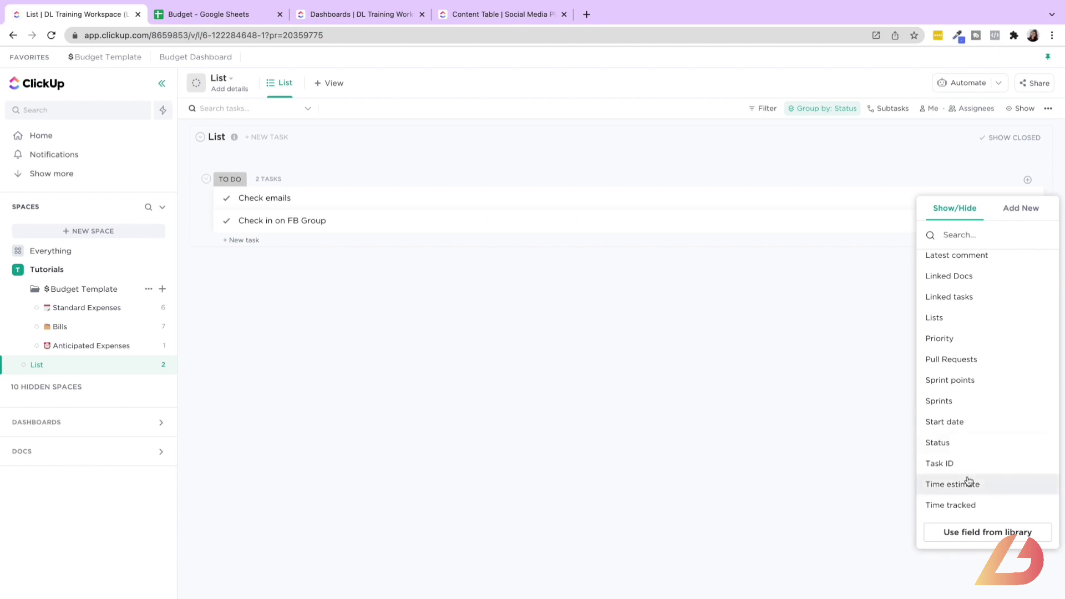
left_click(561, 388)
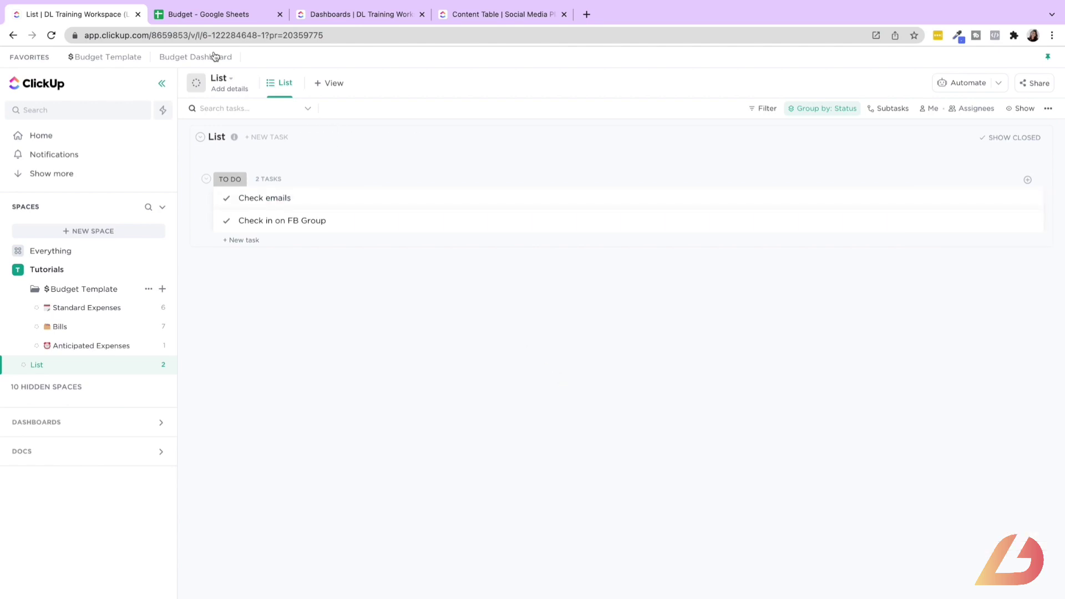
Step: Examine the expenses and bills sheets of the Budget spreadsheet in Google Sheets, and return to the ClickUp list
left_click(188, 15)
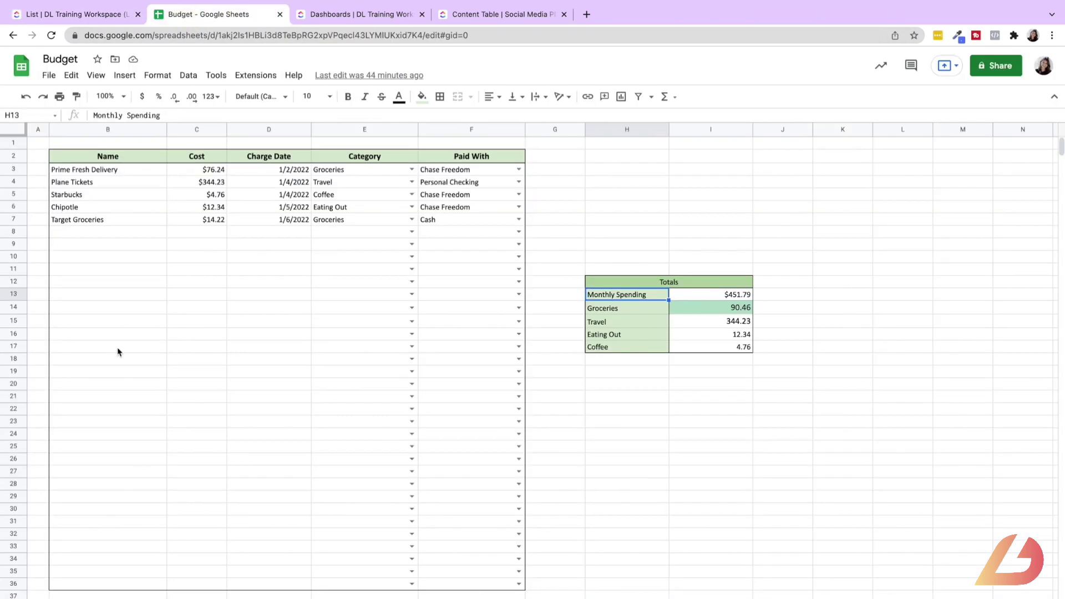
left_click(228, 597)
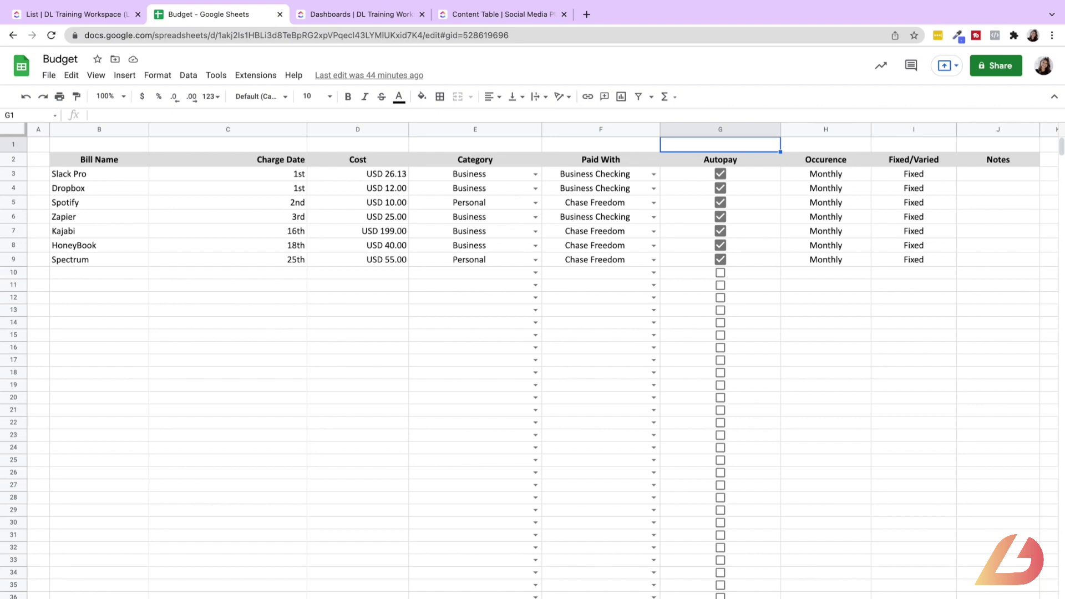
left_click(73, 16)
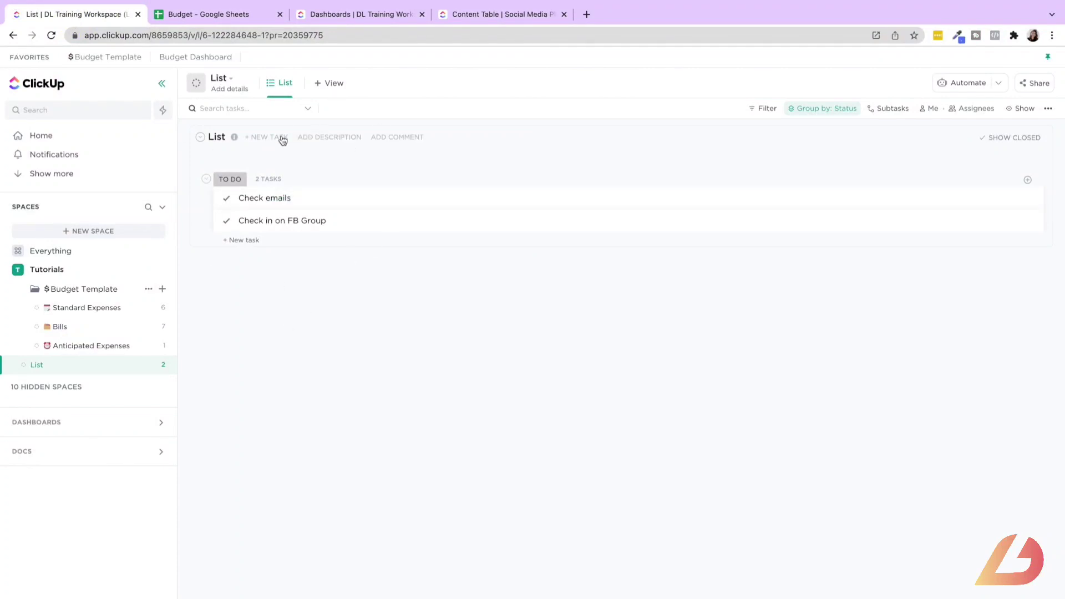
Step: Add a Table view to the list and widen its task name column slightly
left_click(329, 93)
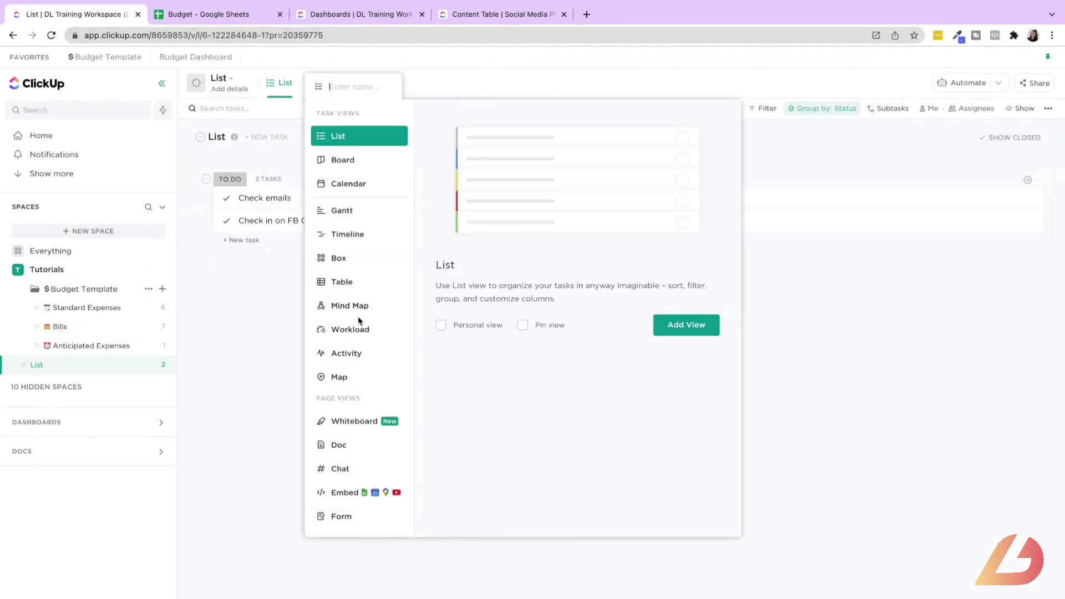
left_click(341, 282)
left_click(684, 314)
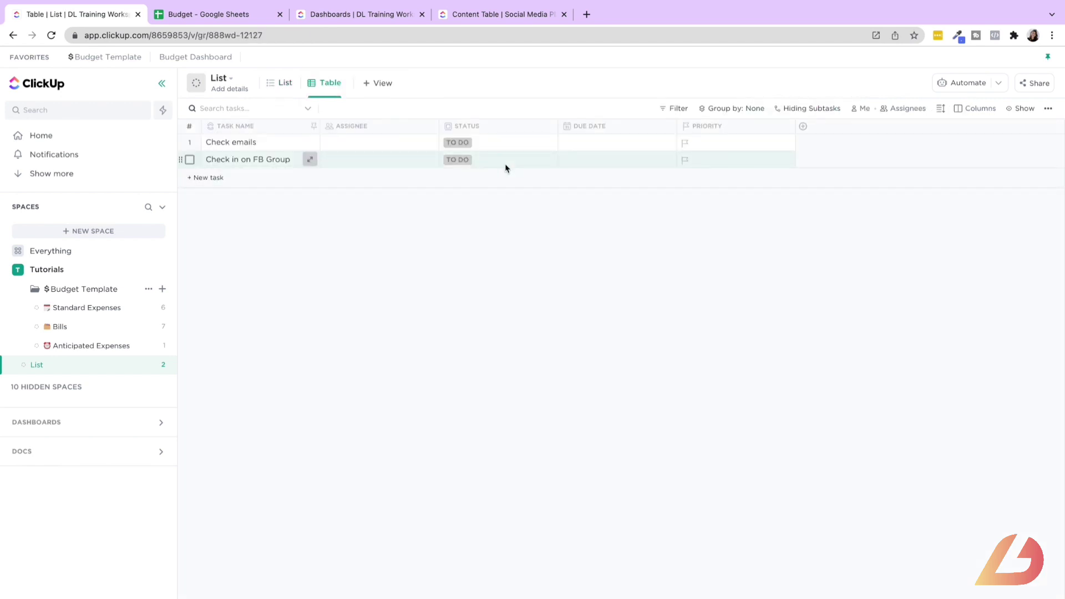
left_click(234, 19)
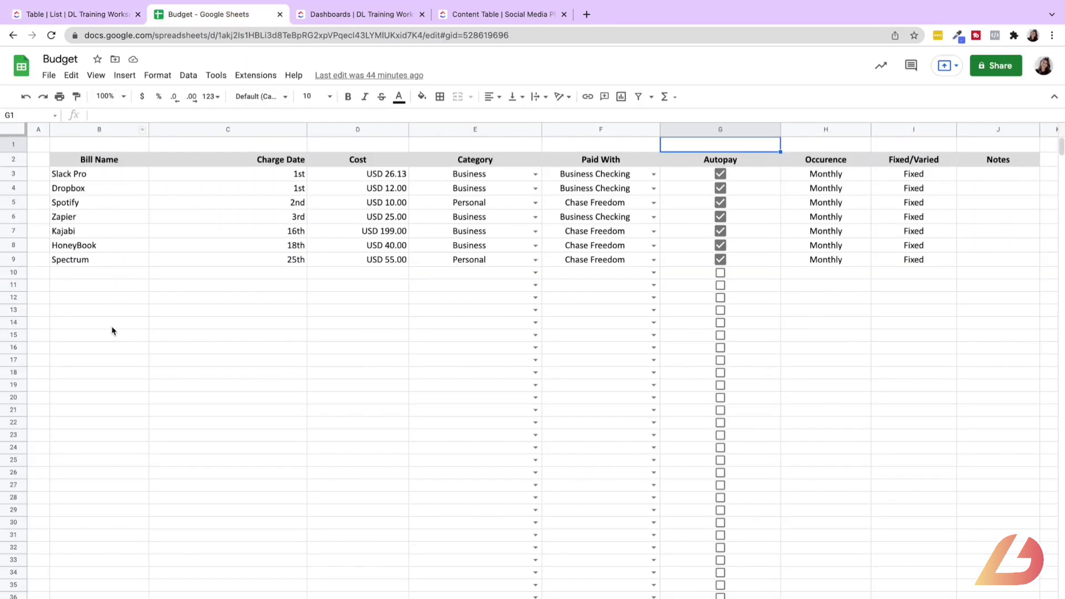
left_click(76, 16)
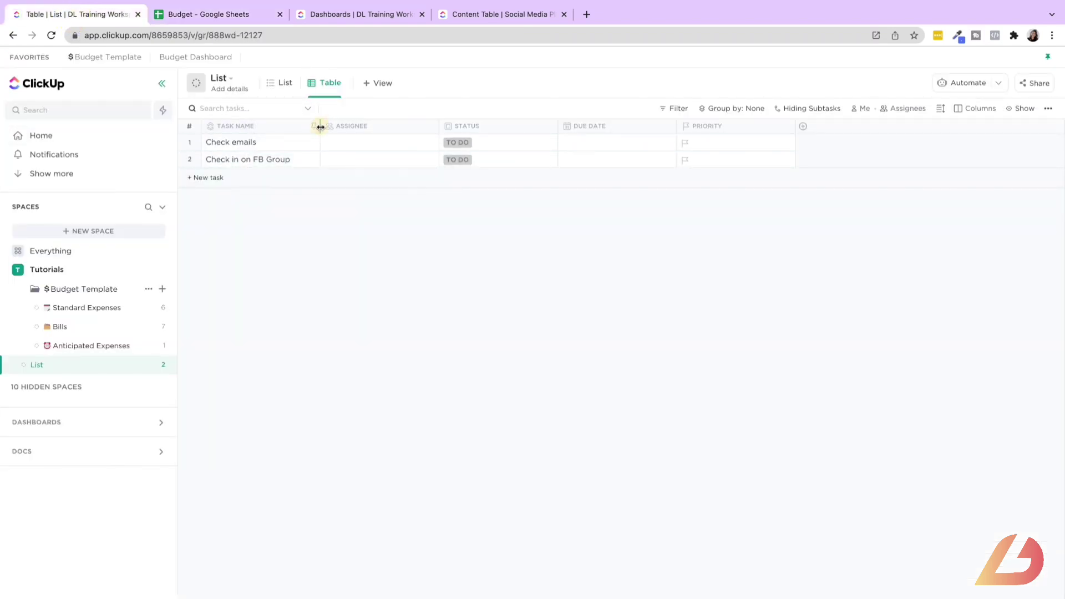
left_click_drag(320, 127, 352, 129)
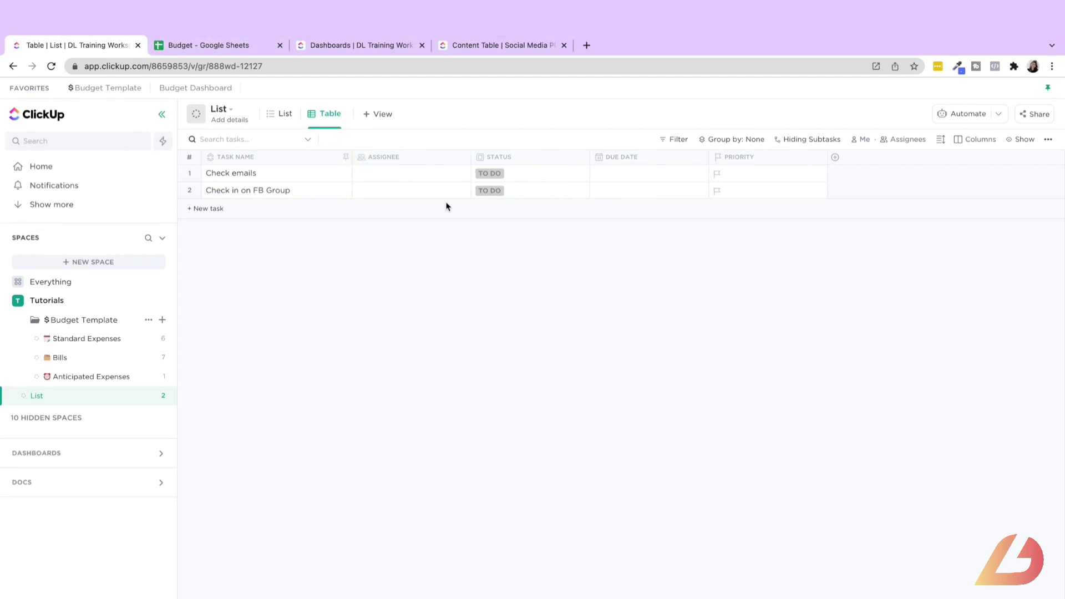
Step: Hide the Assignee, Status, Due date and Priority columns in the Table view
left_click(444, 131)
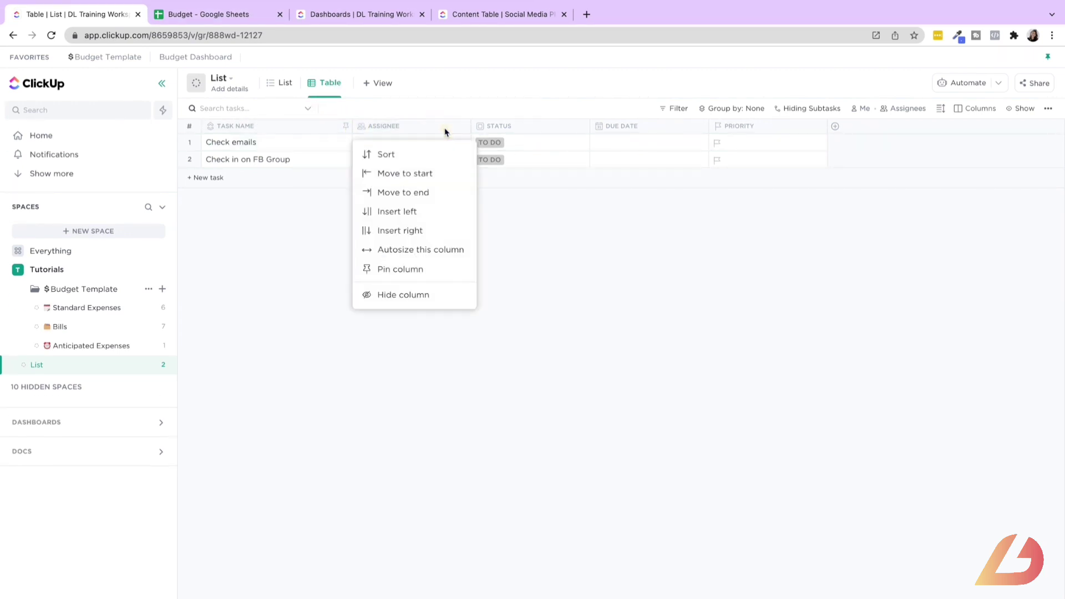
left_click(434, 298)
left_click(435, 132)
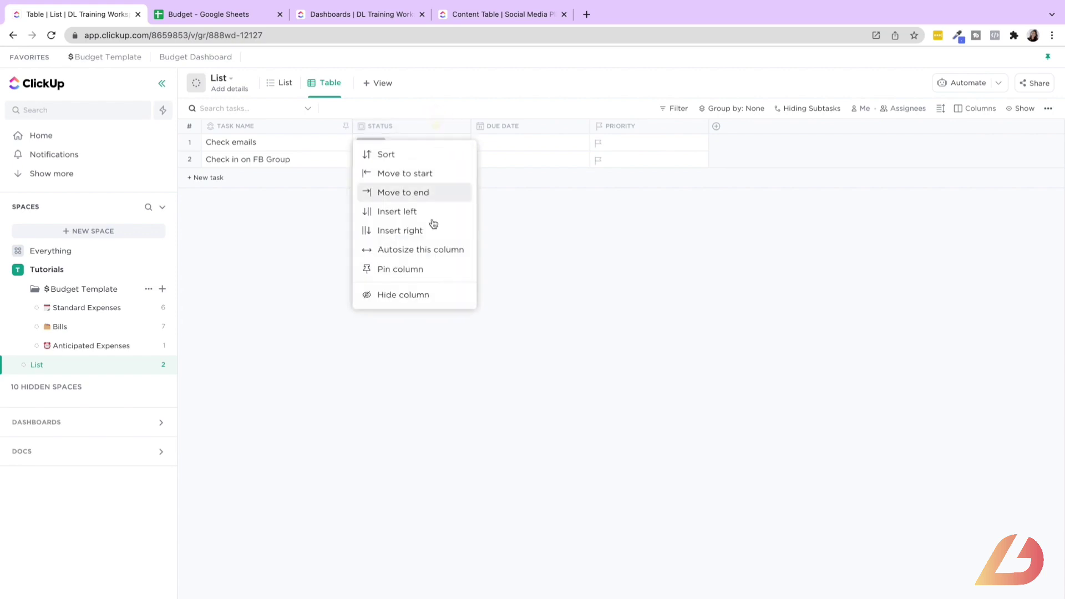
left_click(426, 295)
left_click(446, 128)
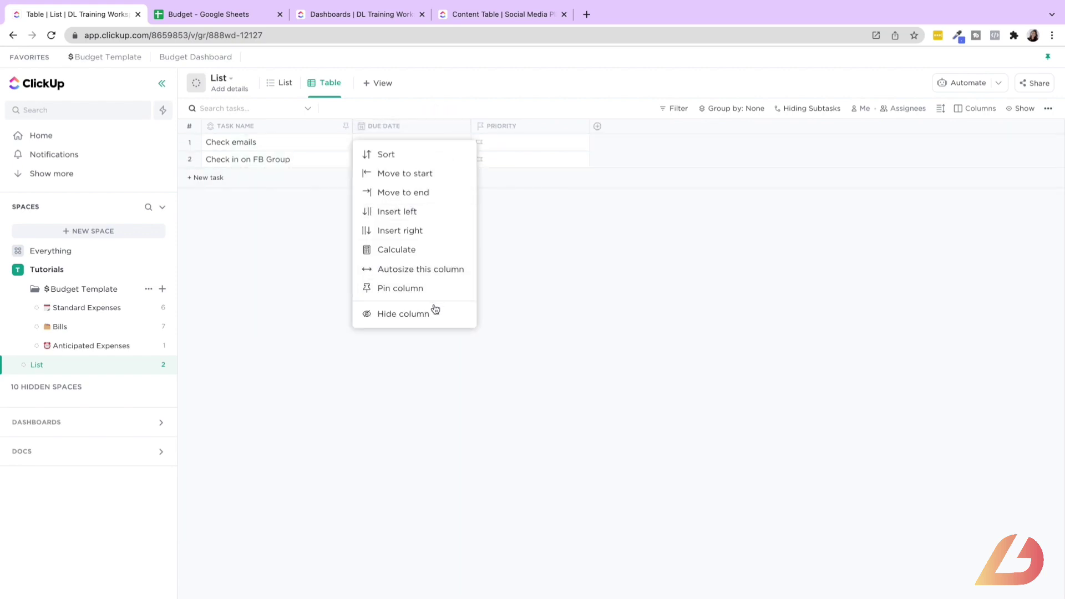
left_click(435, 311)
left_click(421, 127)
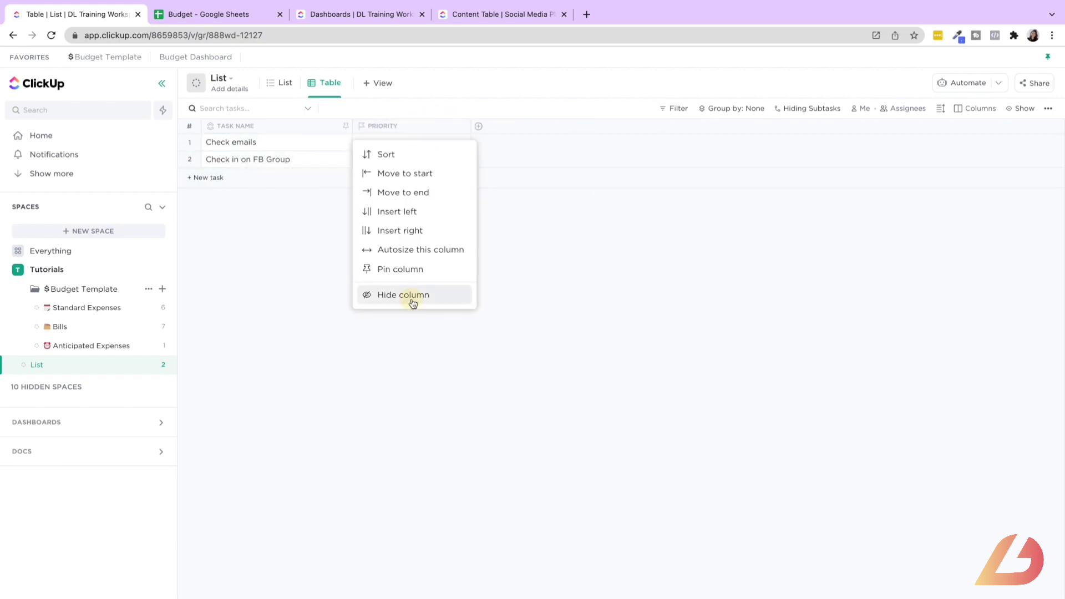
left_click(412, 303)
Step: Compare the Budget spreadsheet's charge dates with the Charge Date fields in the Standard Expenses and Bills lists in ClickUp
left_click(198, 21)
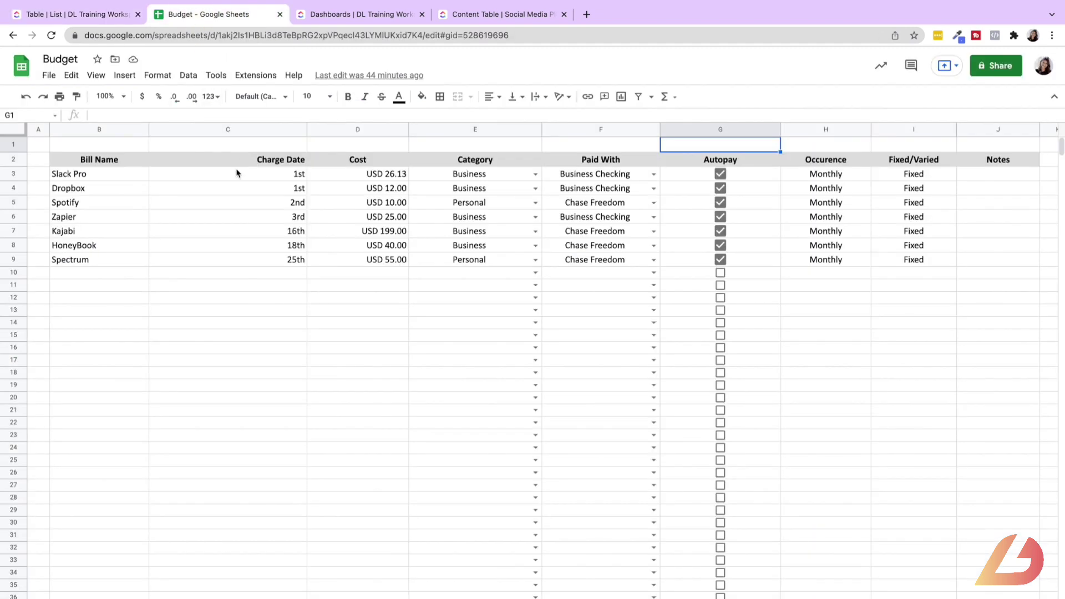
left_click(102, 17)
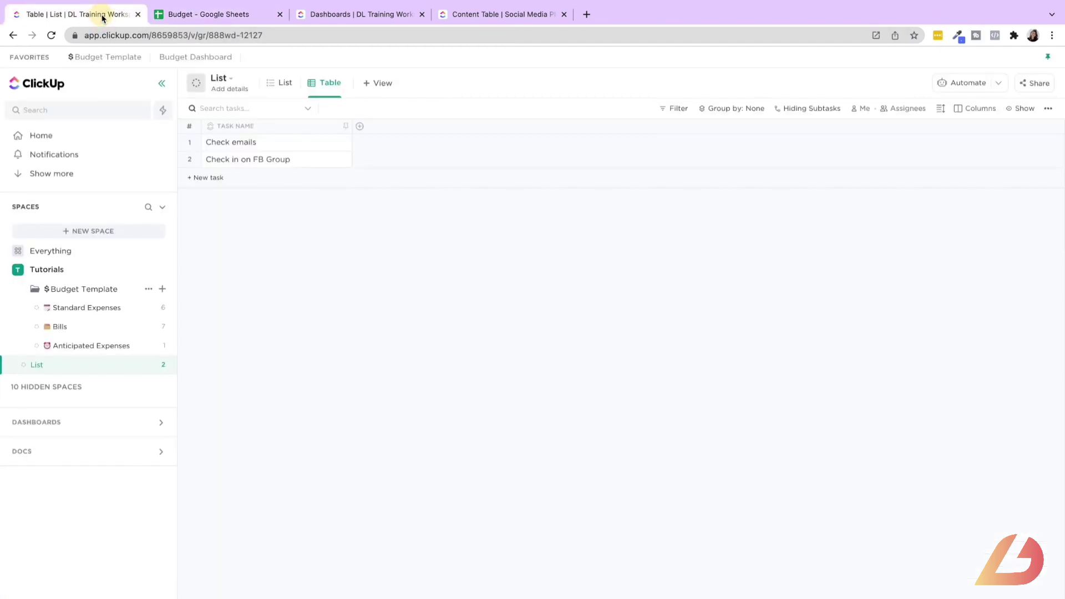
left_click(103, 312)
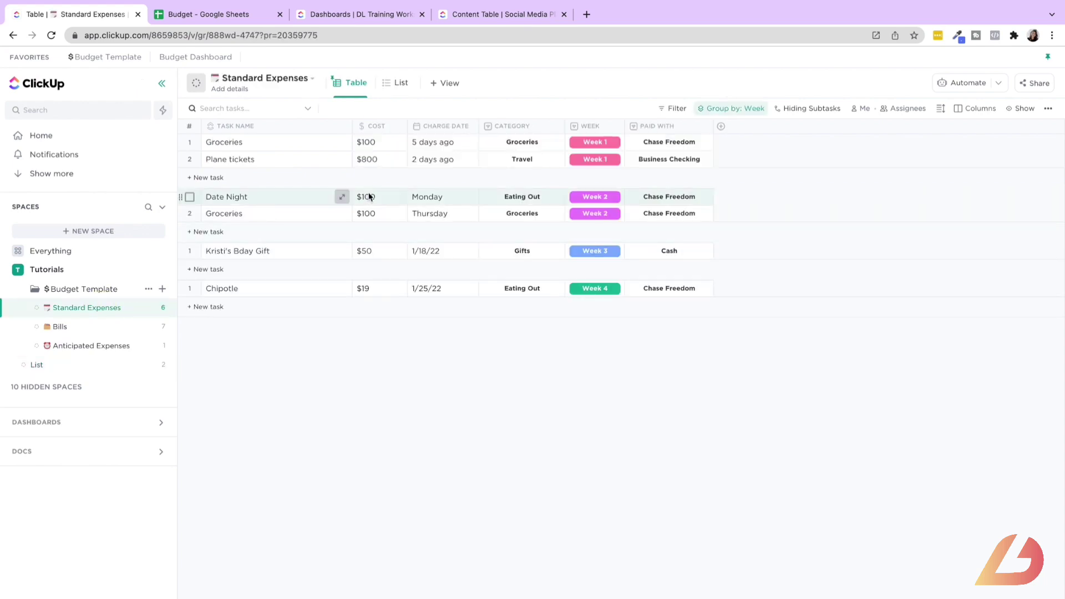
left_click(436, 143)
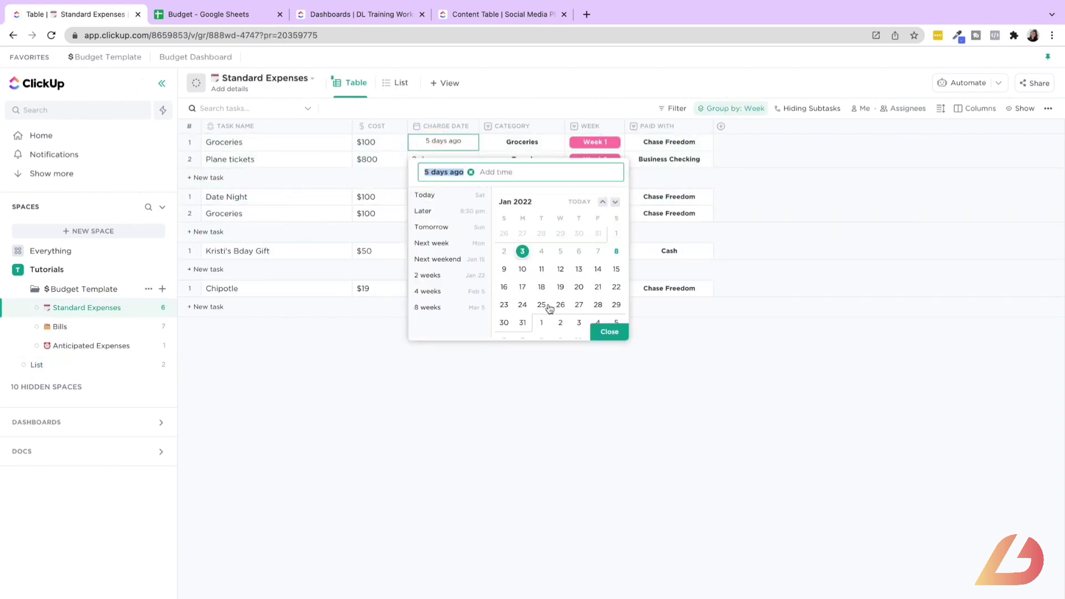
left_click(773, 158)
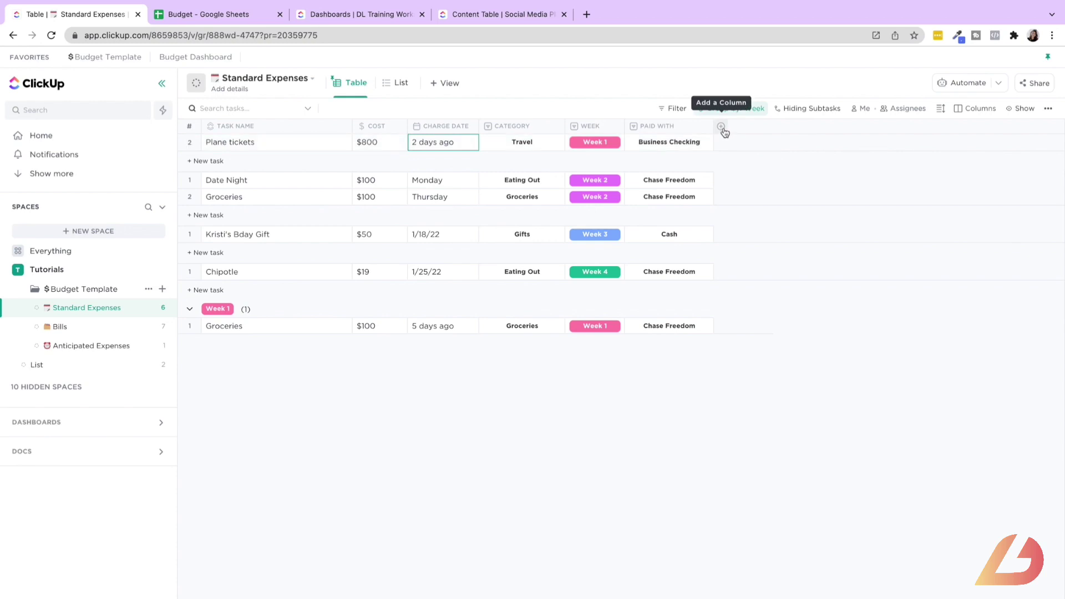
left_click(722, 126)
scroll(808, 392, "down", 3)
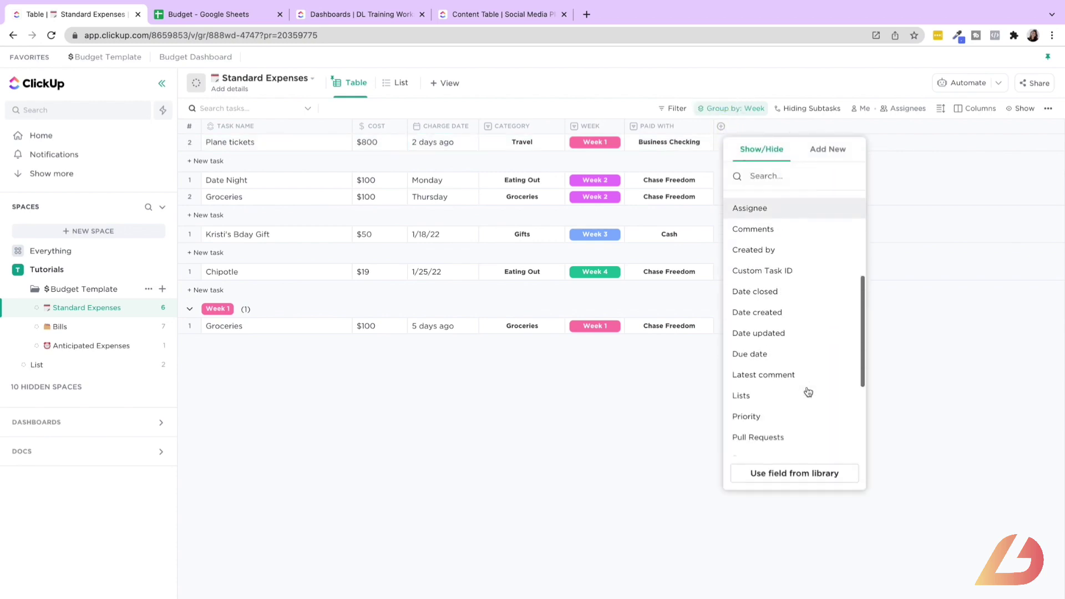
scroll(808, 392, "up", 3)
left_click(531, 441)
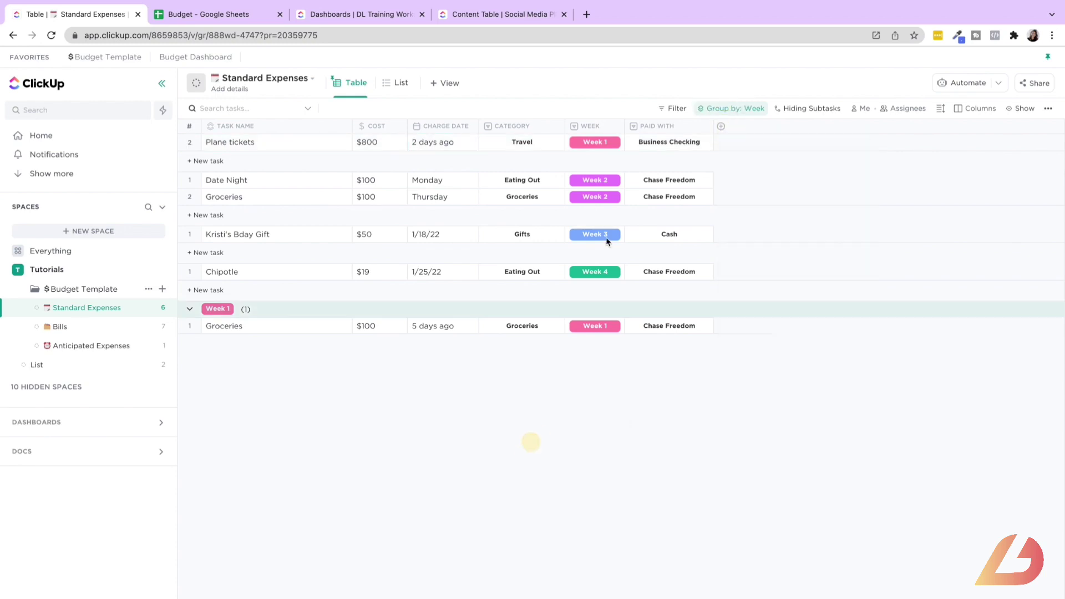
left_click(90, 328)
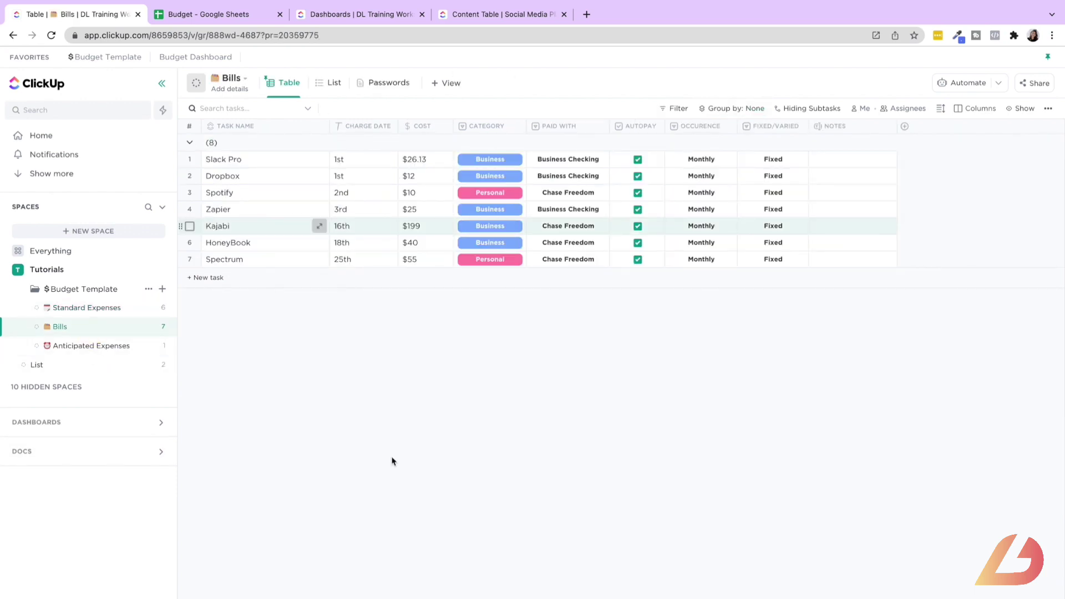
Step: Add a Text custom field column named Charge Date to the Table view of List
left_click(78, 366)
left_click(359, 128)
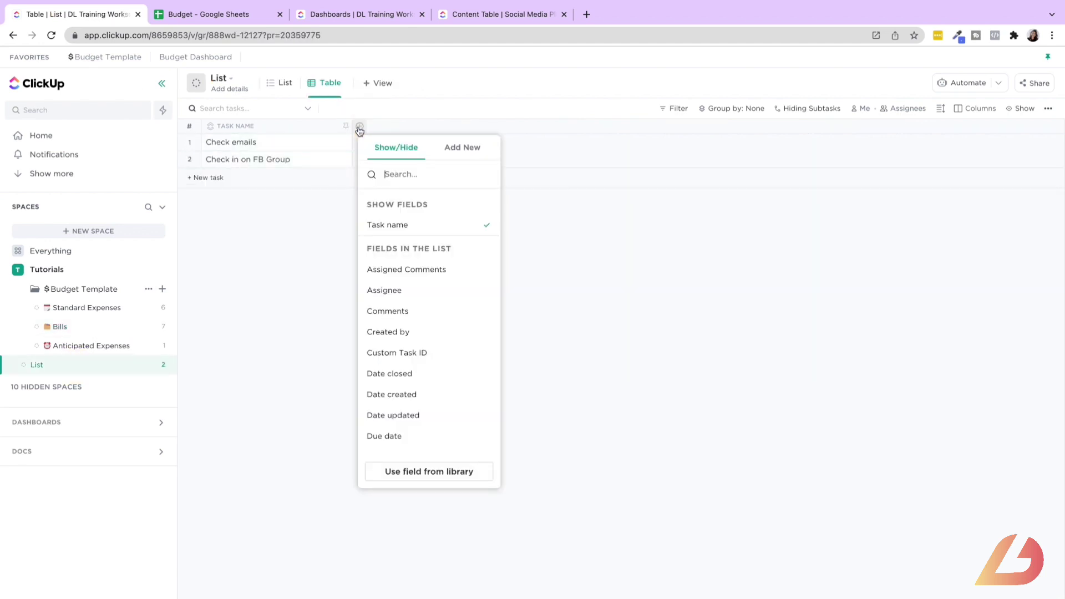
left_click(449, 149)
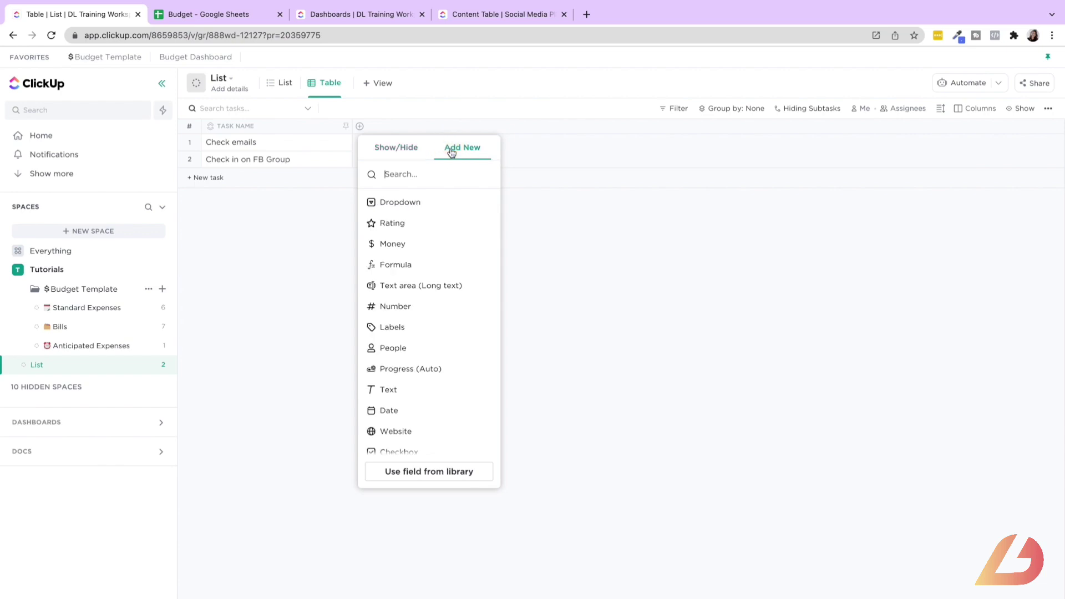
scroll(430, 315, "down", 2)
left_click(414, 345)
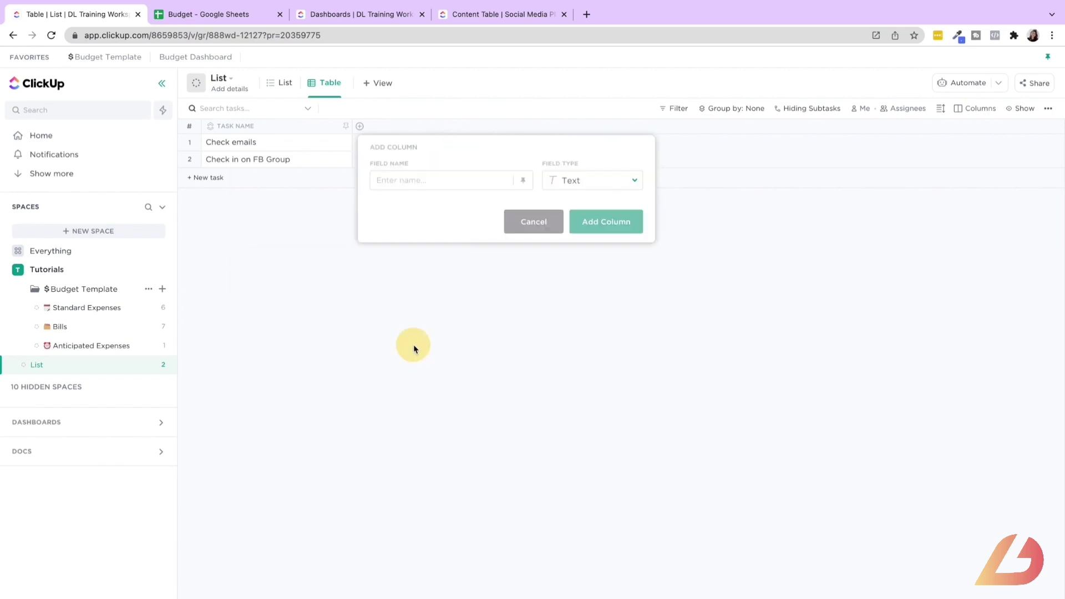
type("Charge Date")
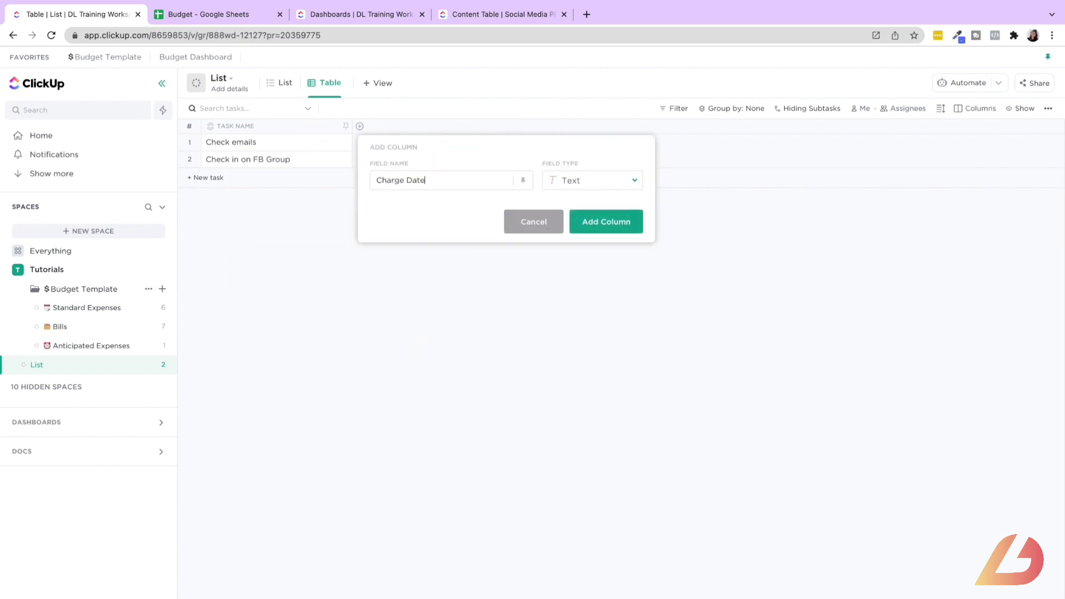
key("Return")
left_click(401, 138)
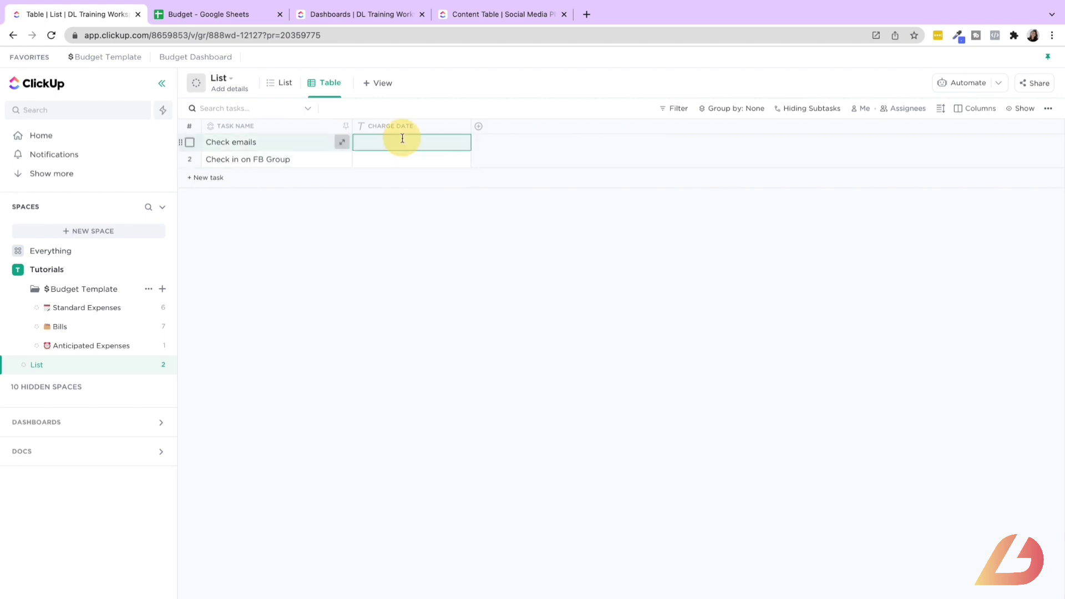
Step: Replace the Check emails task name with the Slack Pro bill name copied from the Budget spreadsheet
left_click(195, 14)
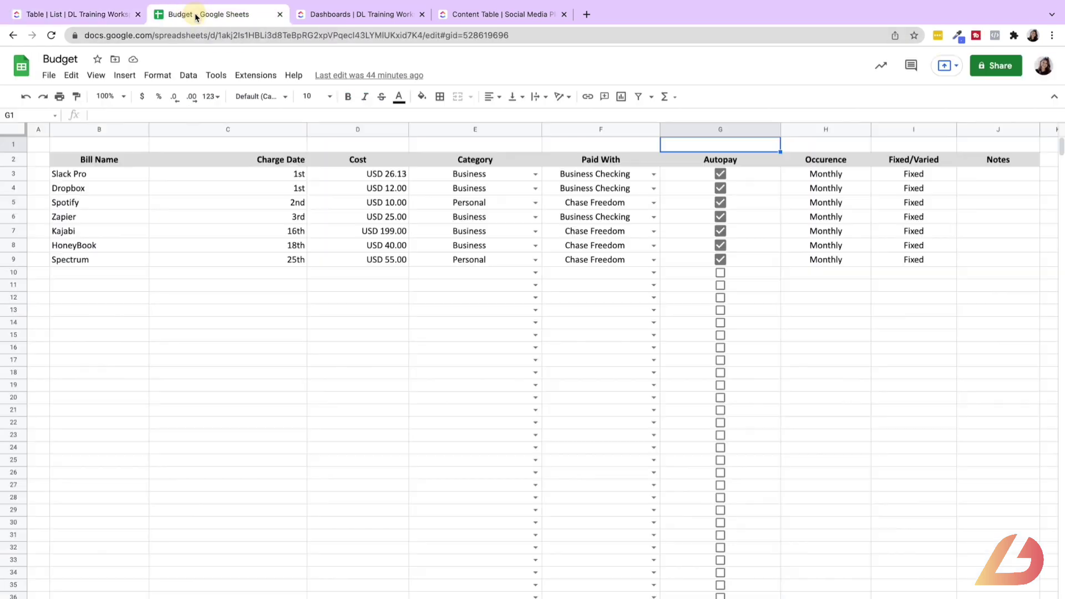
double_click(126, 176)
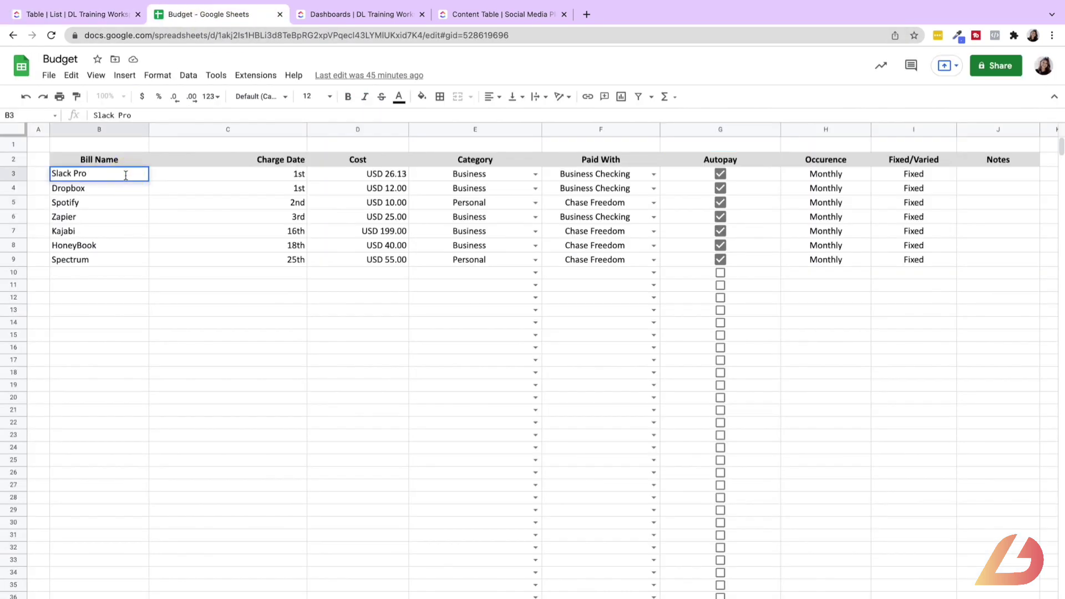
left_click_drag(100, 175, 45, 174)
key("ctrl+c")
left_click(80, 15)
left_click(281, 144)
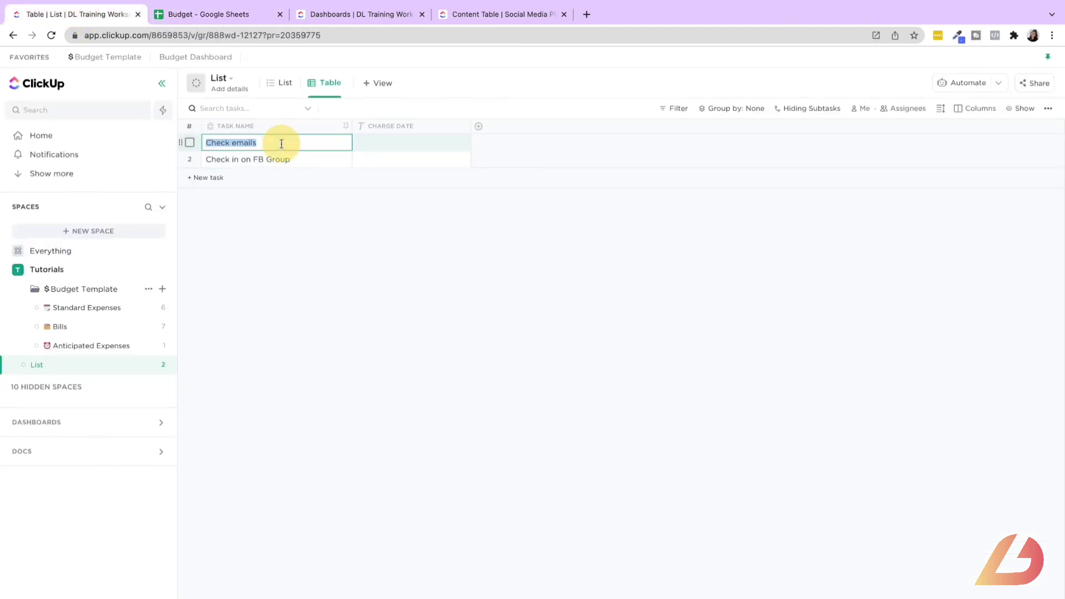
key("ctrl+v")
Step: Replace the Check in on FB Group task name with the Dropbox bill name copied from the Budget spreadsheet
left_click(219, 14)
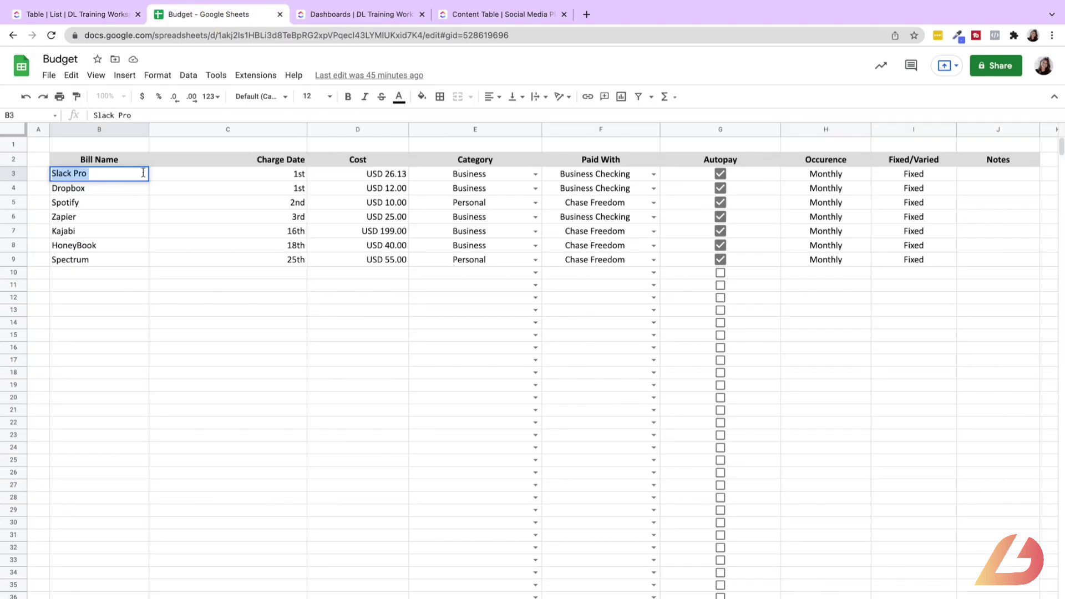
double_click(113, 188)
key("ctrl+c")
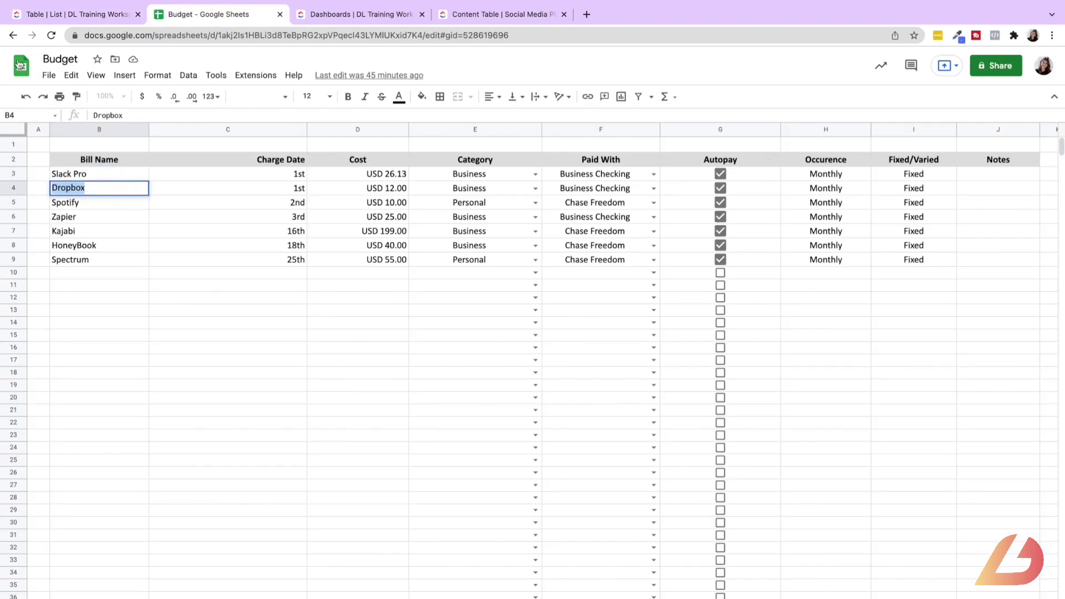
left_click(80, 15)
left_click(281, 160)
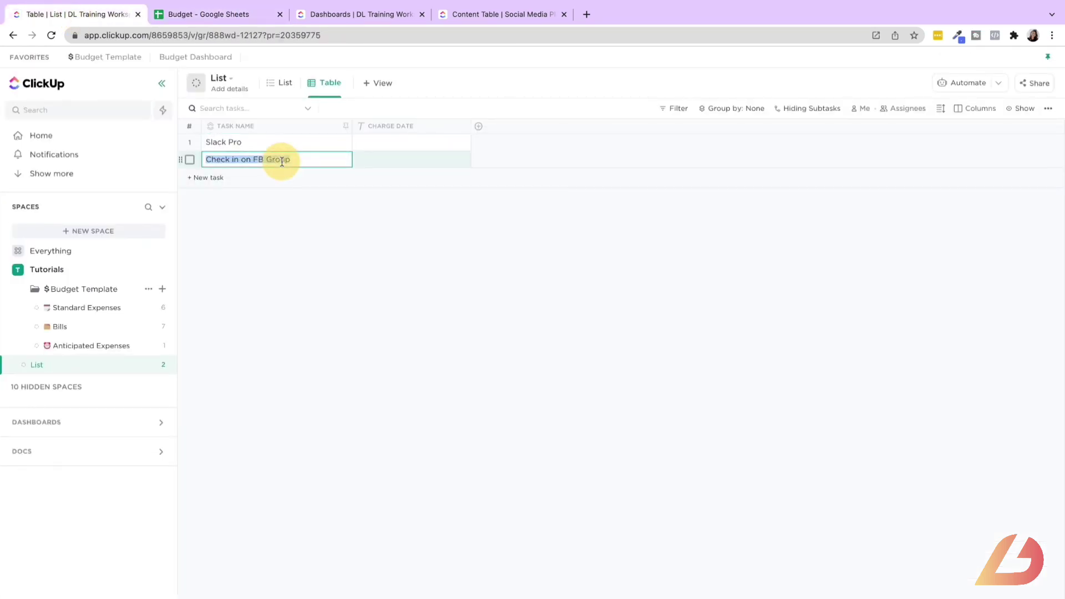
key("ctrl+v")
Step: Set the charge date of Slack Pro and Dropbox to 1st, and narrow the Charge Date column
left_click(393, 139)
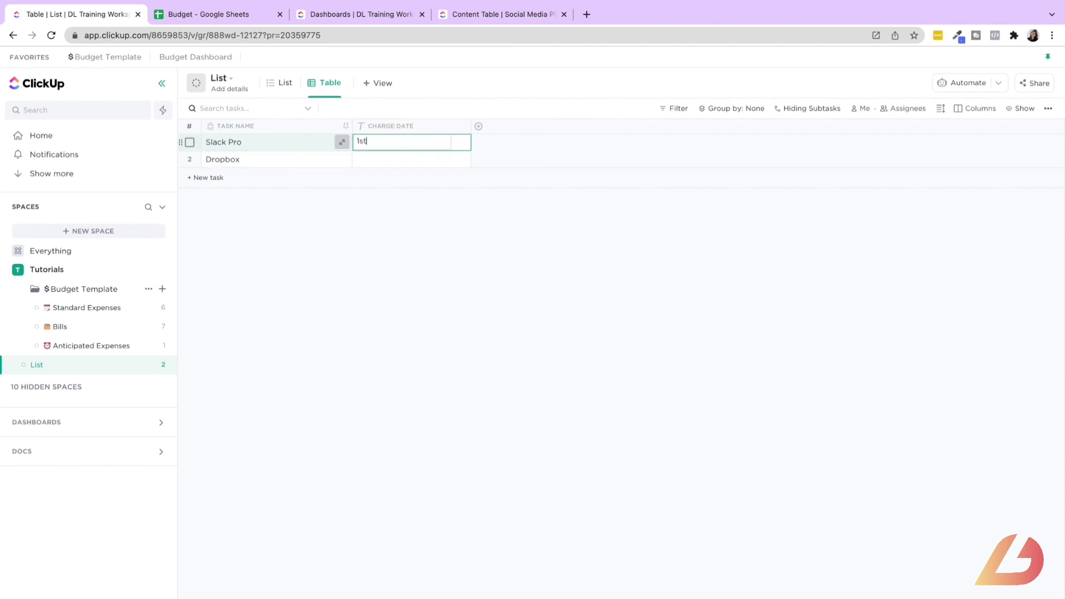
type("1st")
left_click(438, 164)
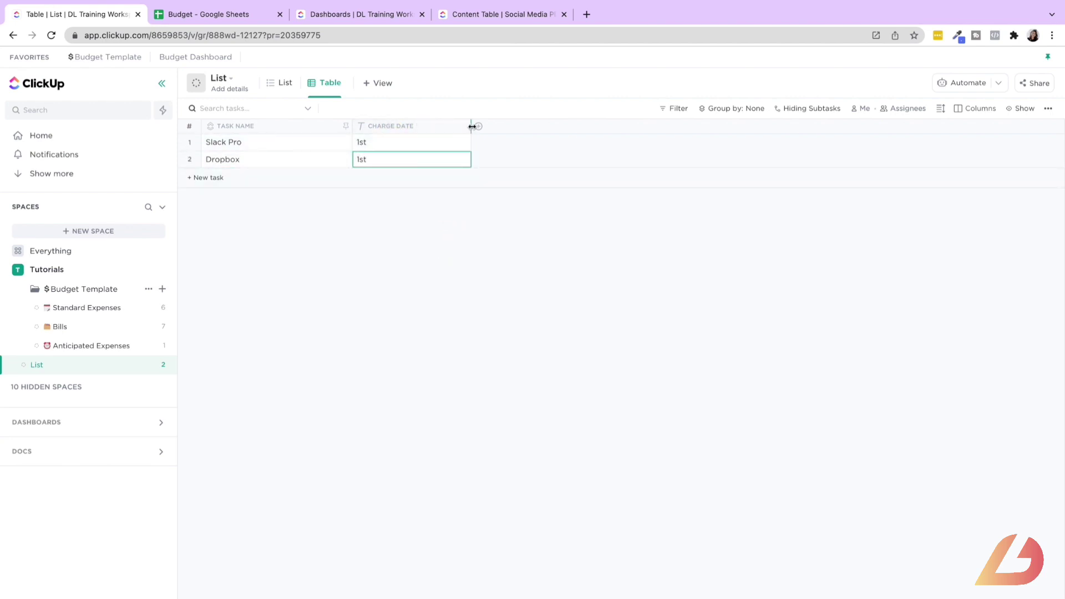
left_click_drag(471, 126, 437, 125)
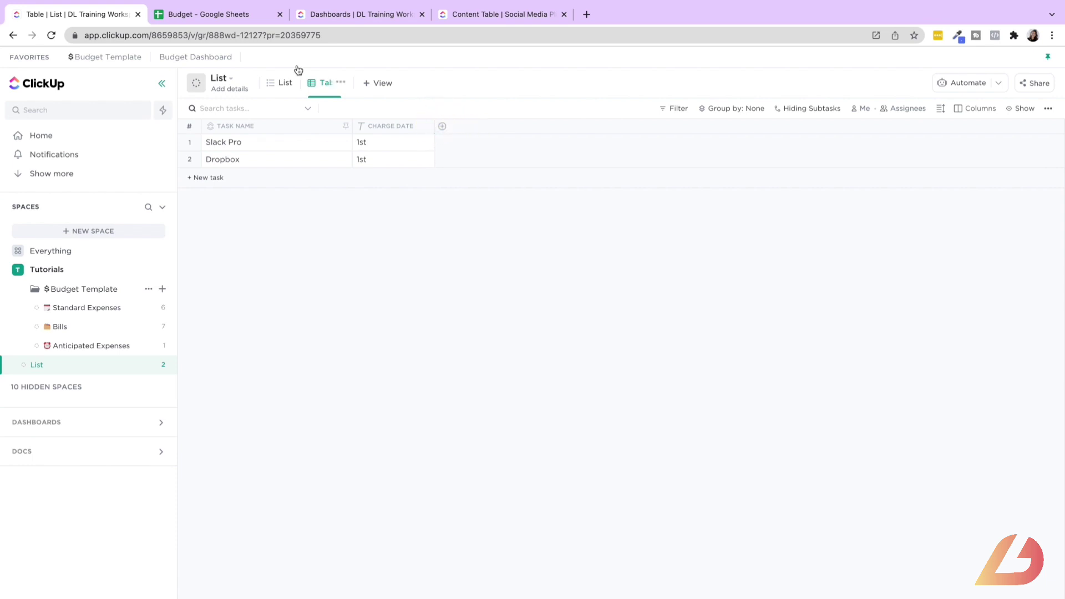
Step: Add a Money custom field column named Charge Cost in US dollars, matching the Cost column of the Budget spreadsheet
left_click(234, 20)
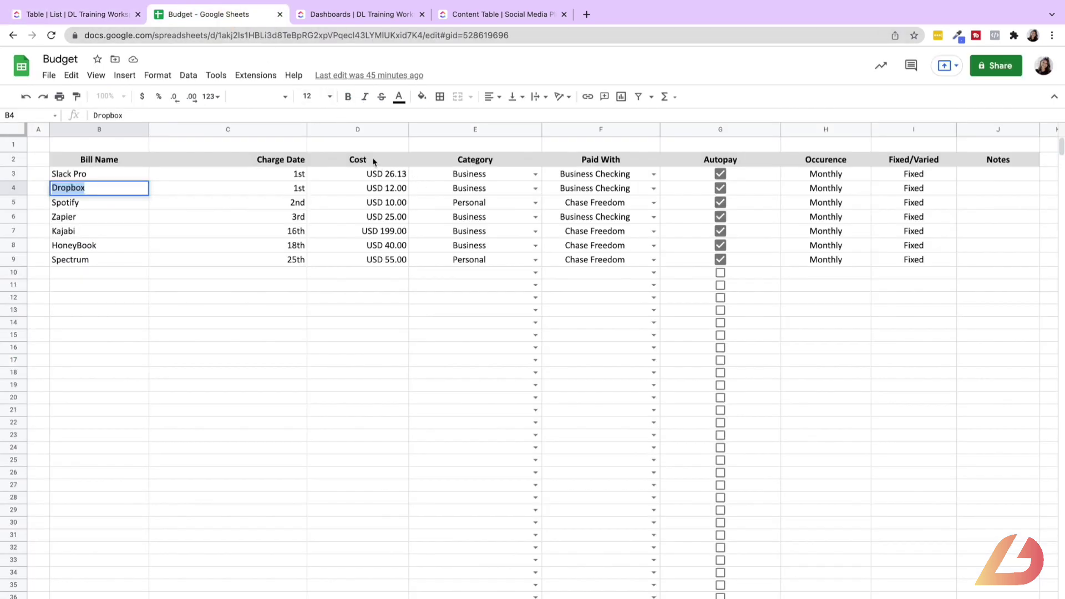
left_click(103, 17)
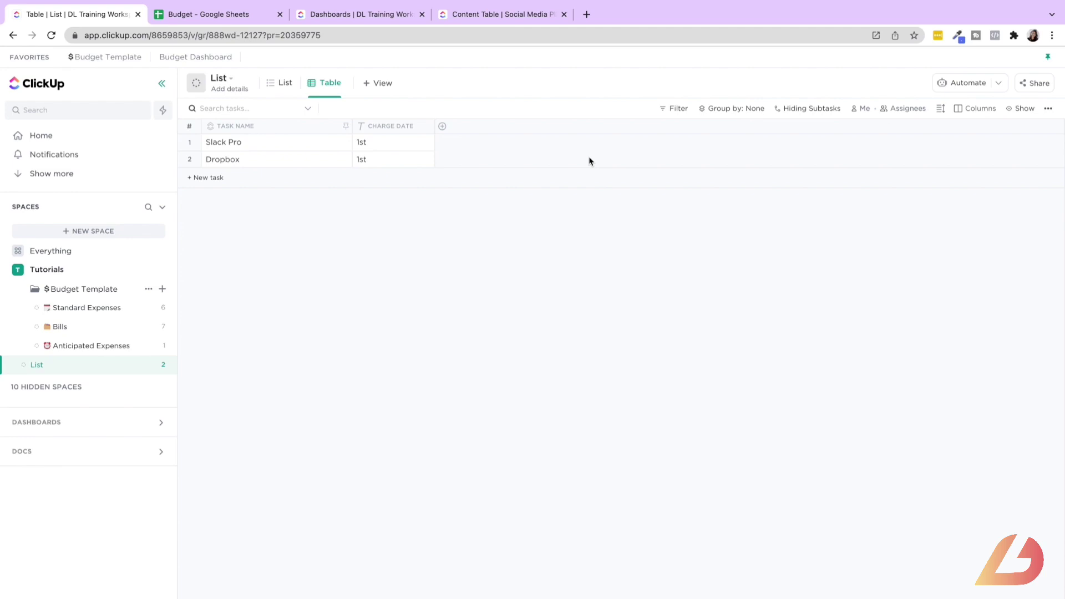
left_click(442, 127)
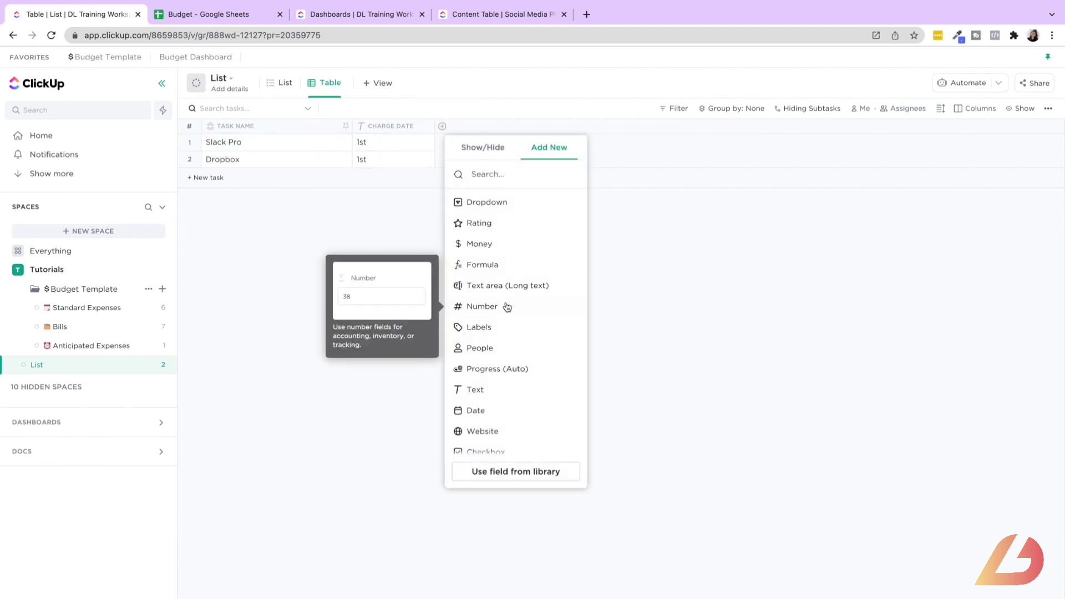
scroll(507, 307, "down", 4)
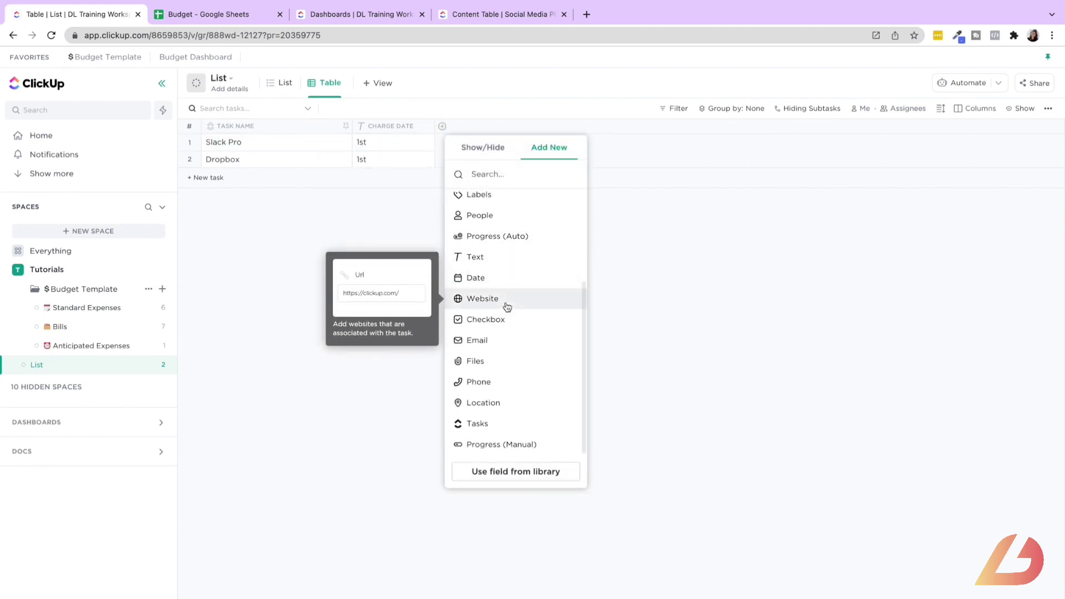
scroll(507, 307, "up", 4)
left_click(481, 243)
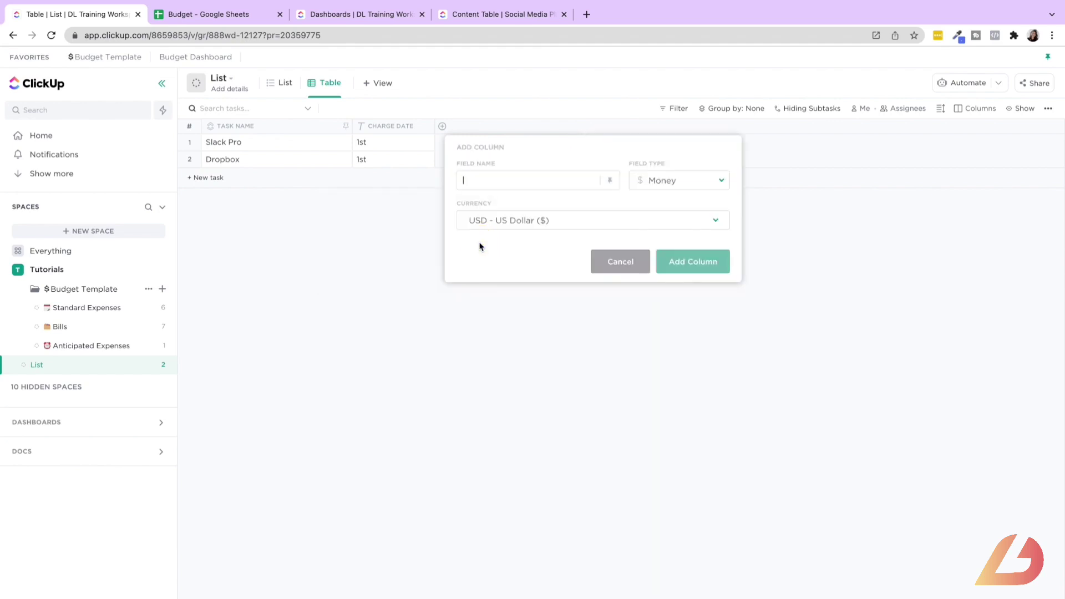
type("CH")
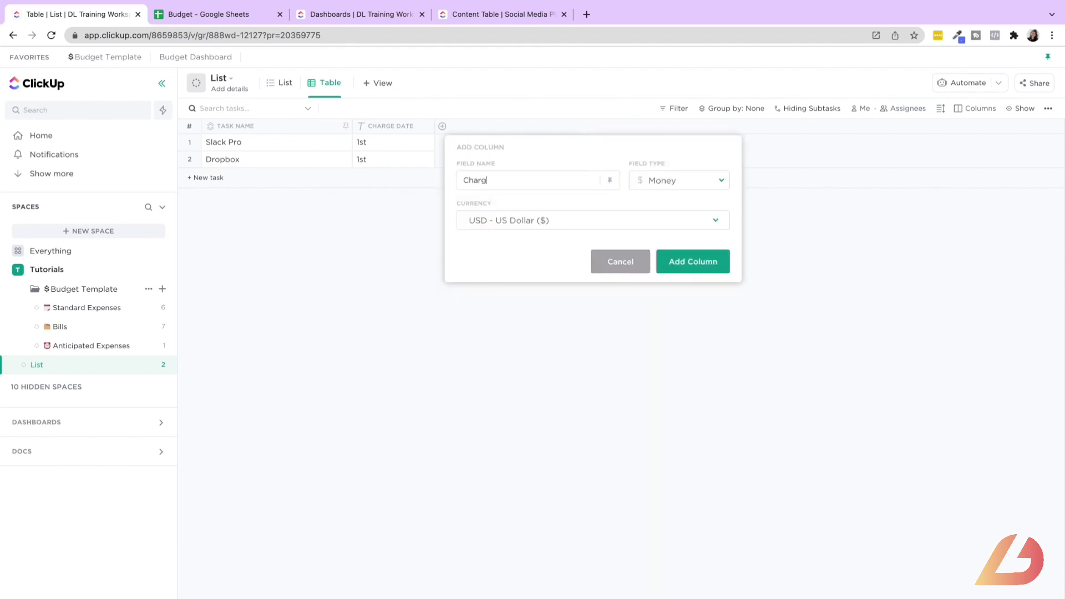
type("arge Cost")
key("Return")
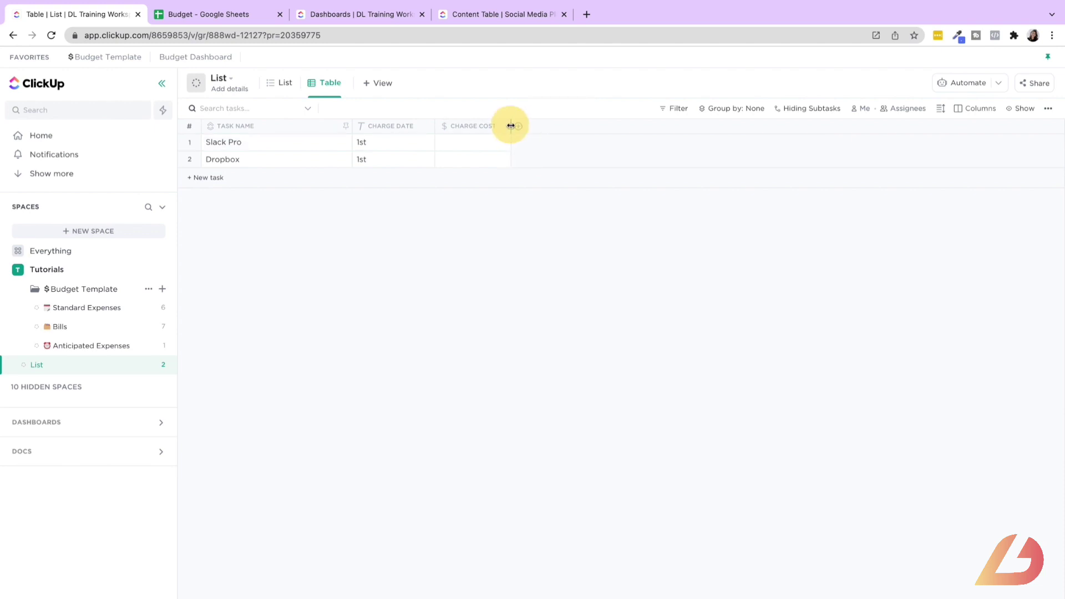
Step: Set the charge cost to $26.13 for Slack Pro and $12 for Dropbox, following the costs in the Budget spreadsheet
left_click(247, 21)
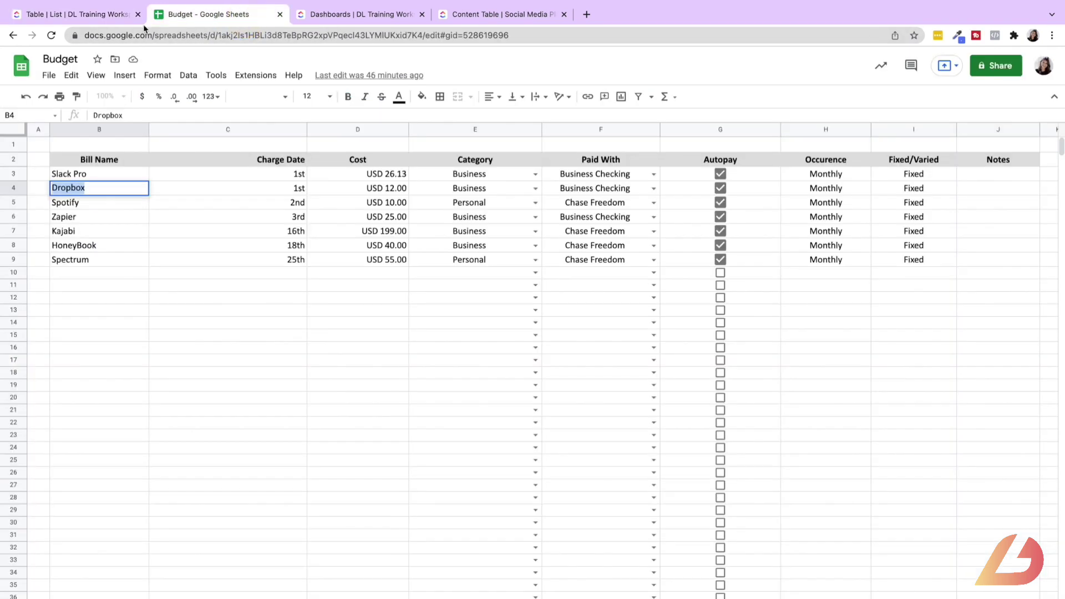
left_click(107, 20)
left_click(474, 142)
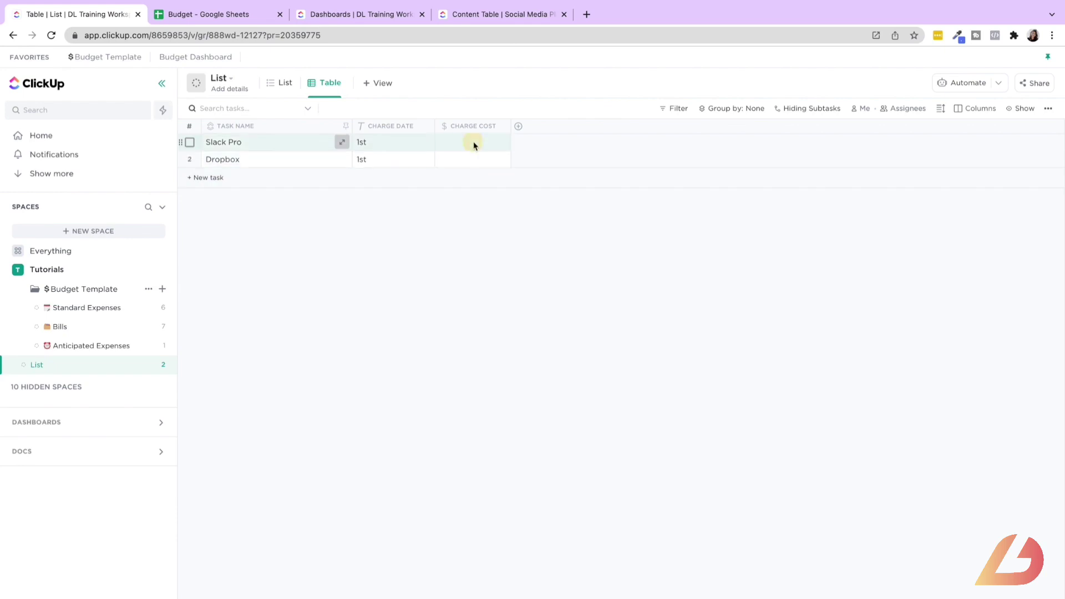
type("26.13")
left_click(478, 159)
type("1")
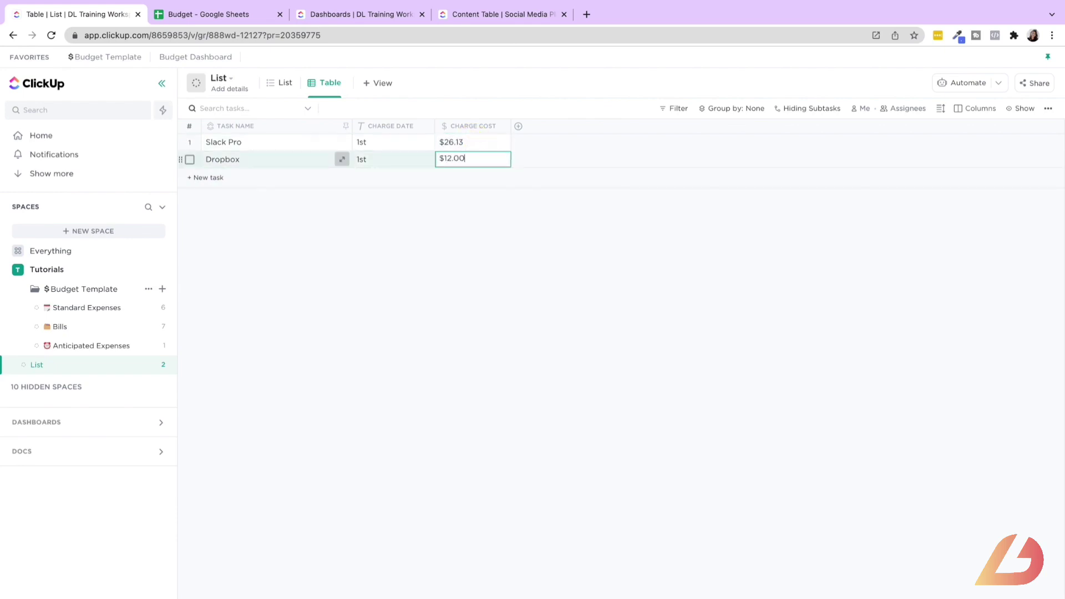
key("Return")
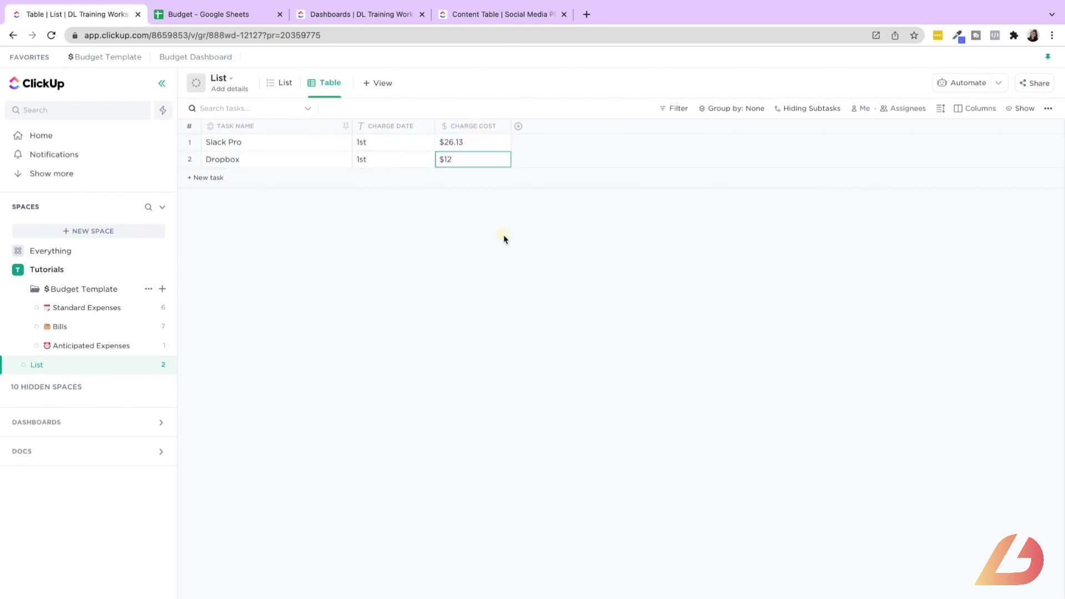
Step: Check the Category choices in the Budget spreadsheet and set up a ClickUp Dropdown field named Category with options Business and Personal
left_click(220, 21)
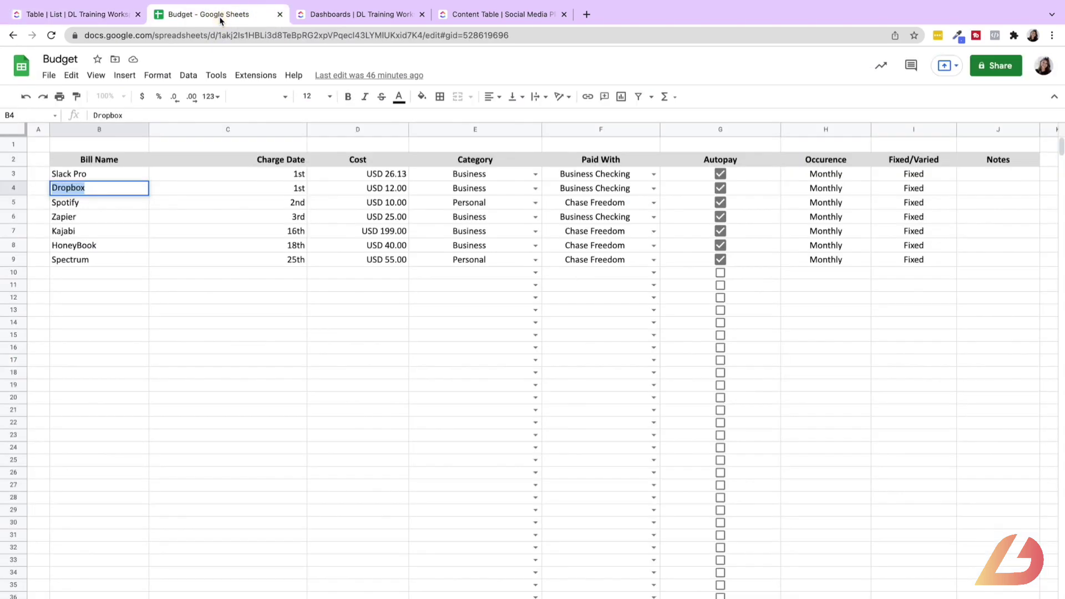
left_click(533, 175)
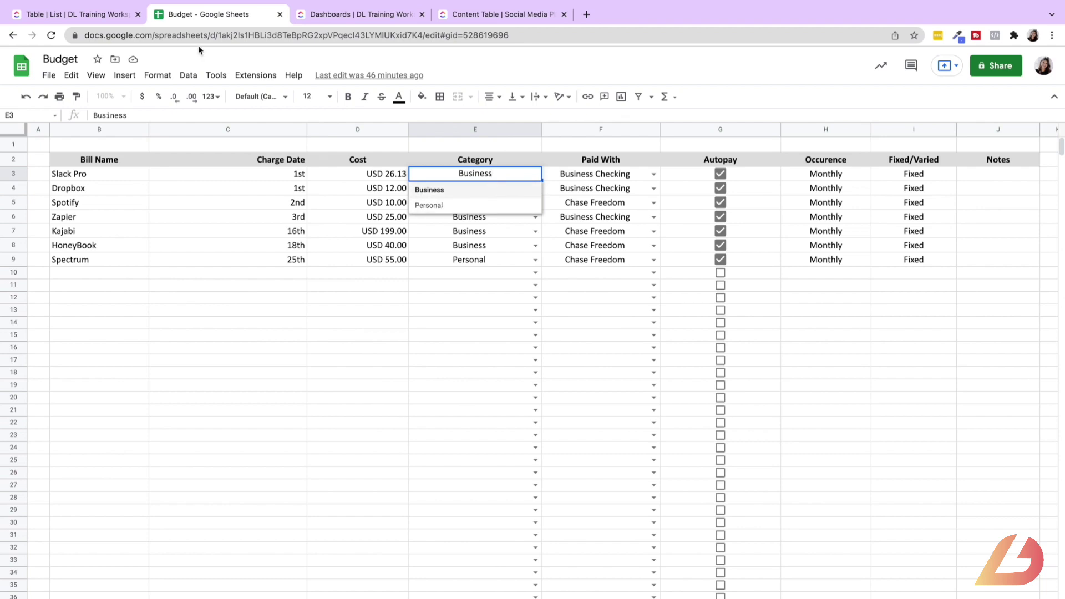
left_click(103, 22)
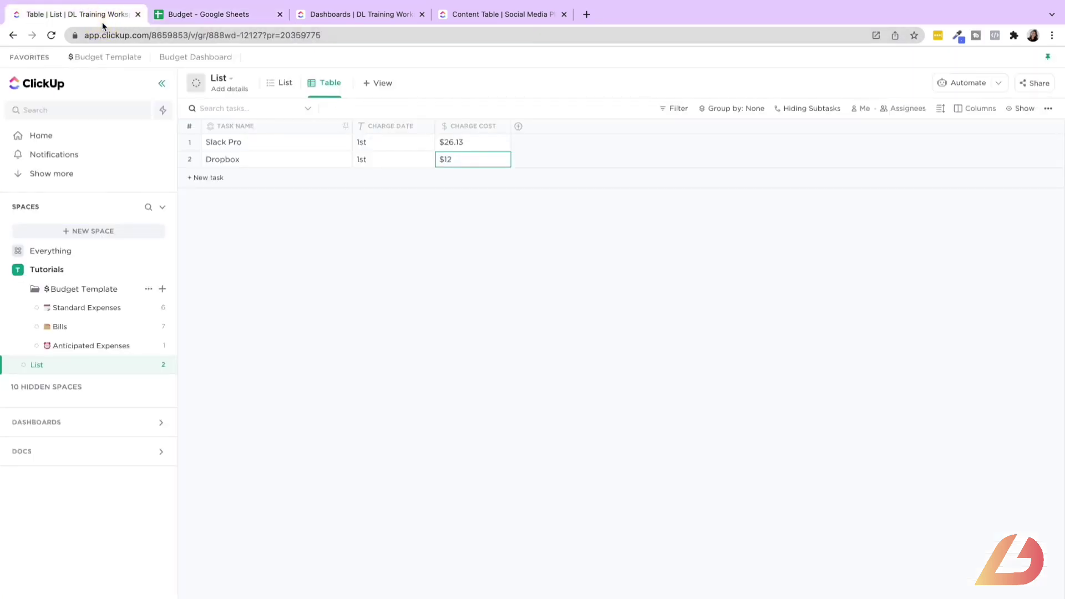
left_click(518, 126)
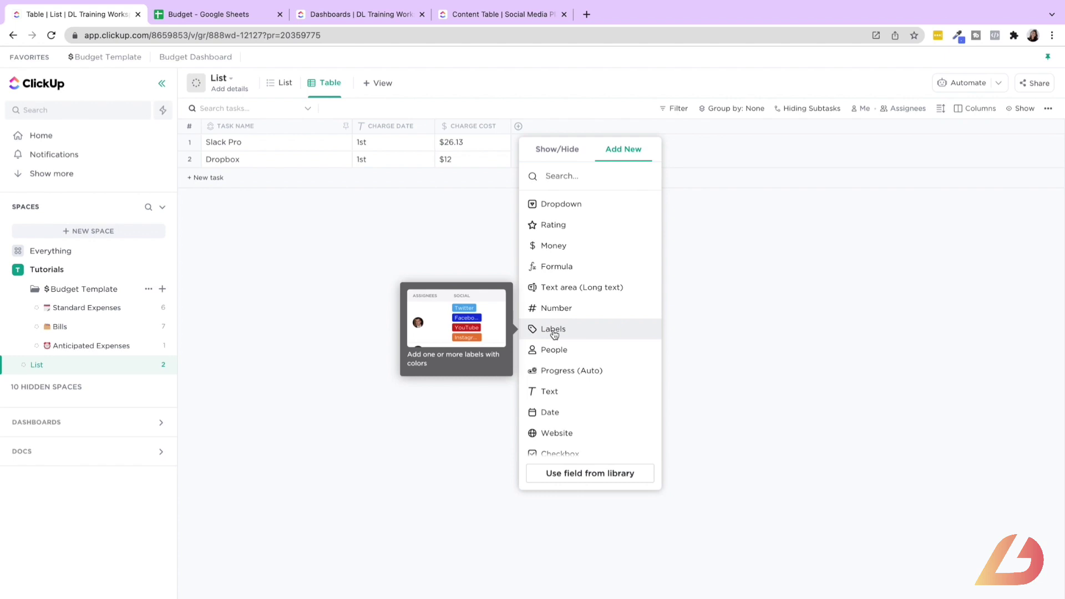
left_click(561, 204)
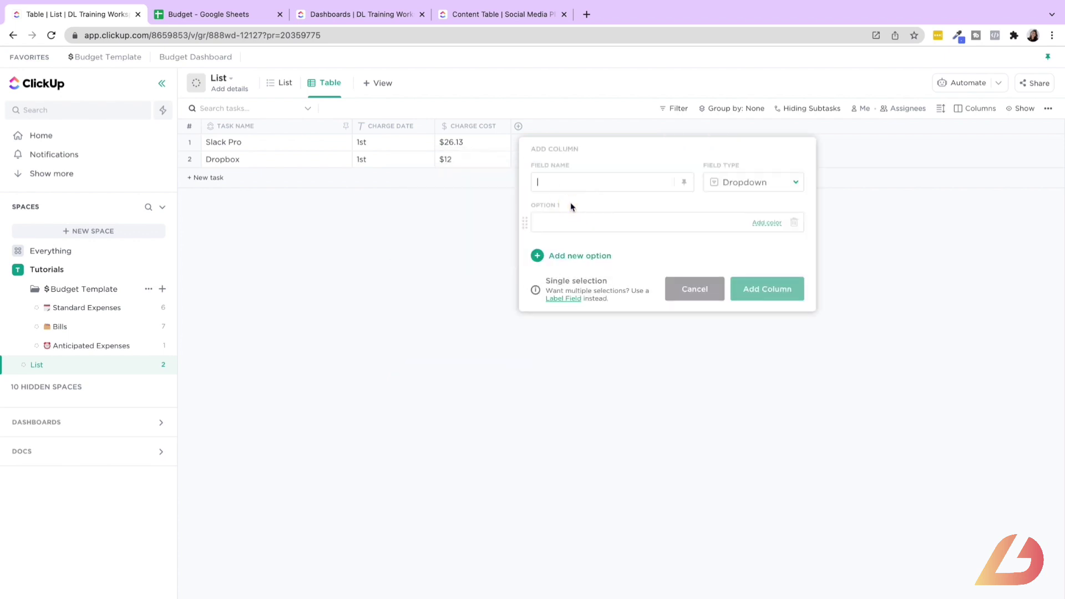
type("Category")
left_click(571, 221)
type("Business")
key("Return")
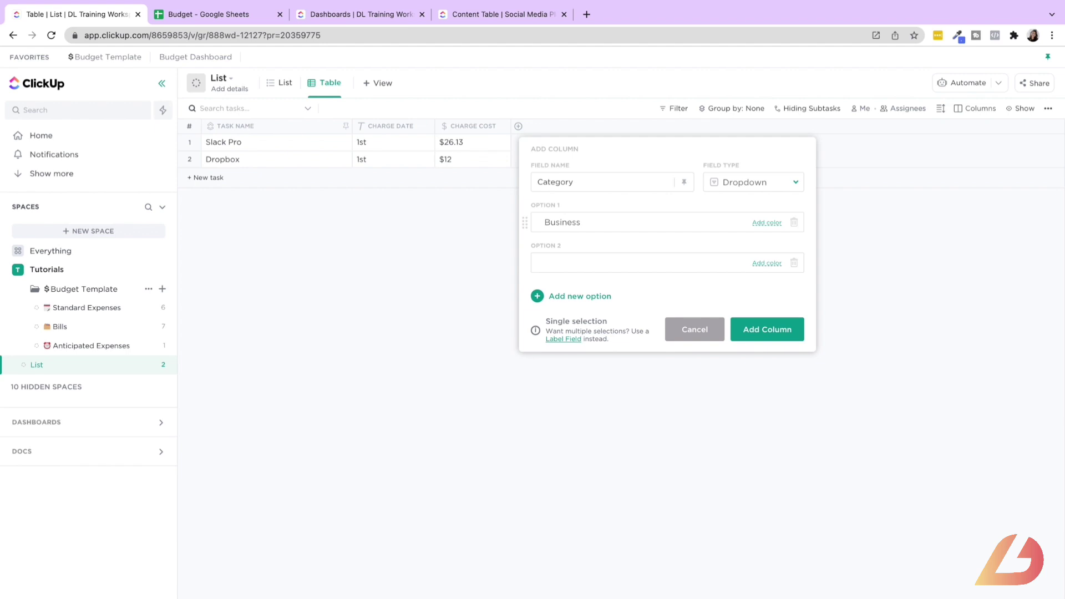
type("Personal")
Step: Color the Business option blue and the Personal option pink, and add the Category column to the table
left_click(765, 222)
left_click(811, 261)
left_click(766, 263)
left_click(793, 283)
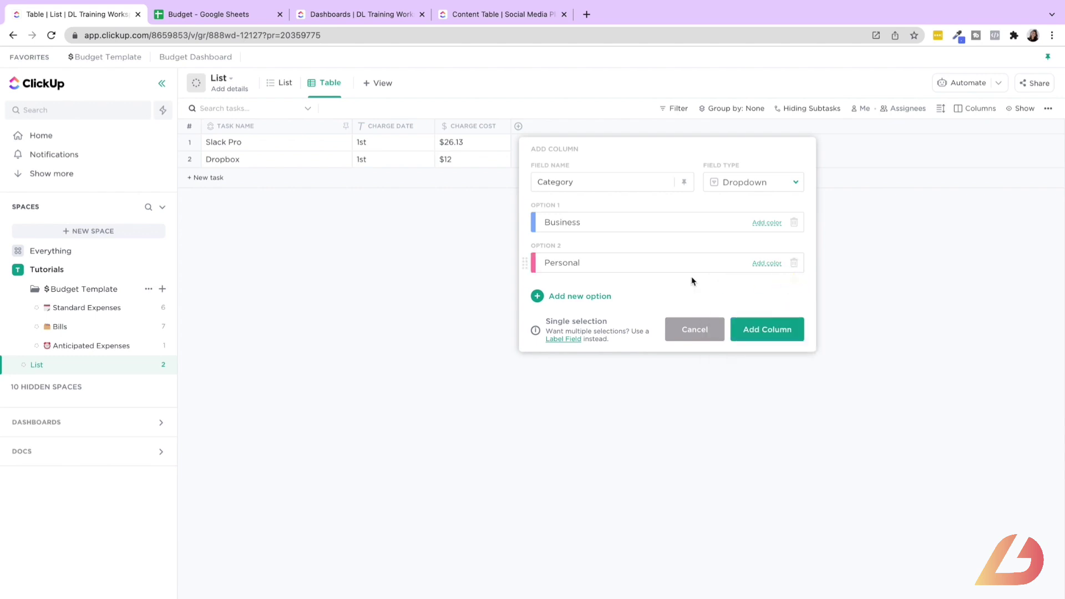
left_click(760, 331)
Step: Set the category of both Slack Pro and Dropbox to Business
left_click(576, 143)
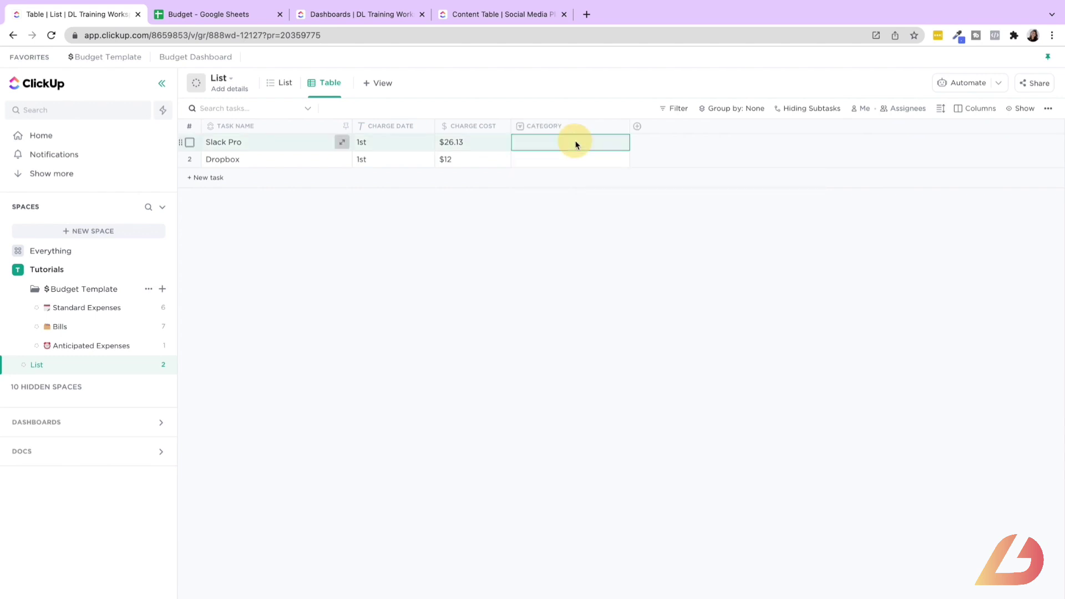
left_click(573, 235)
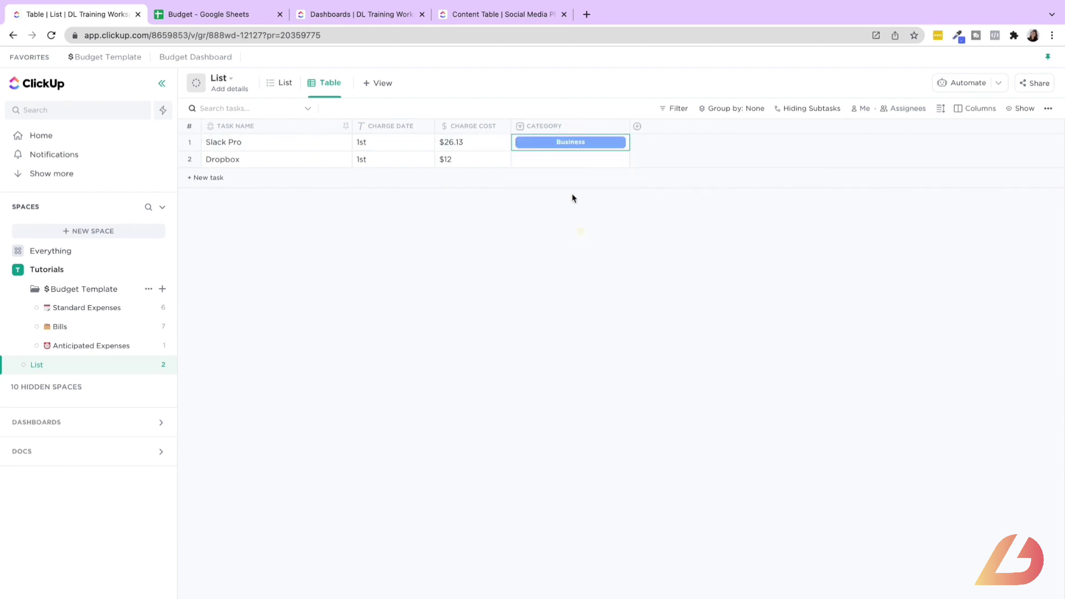
left_click(569, 159)
left_click(573, 251)
Step: Check the Paid With choices in the Budget spreadsheet and start a ClickUp Dropdown field named Paid With, with Chase Freedom as first option
left_click(271, 12)
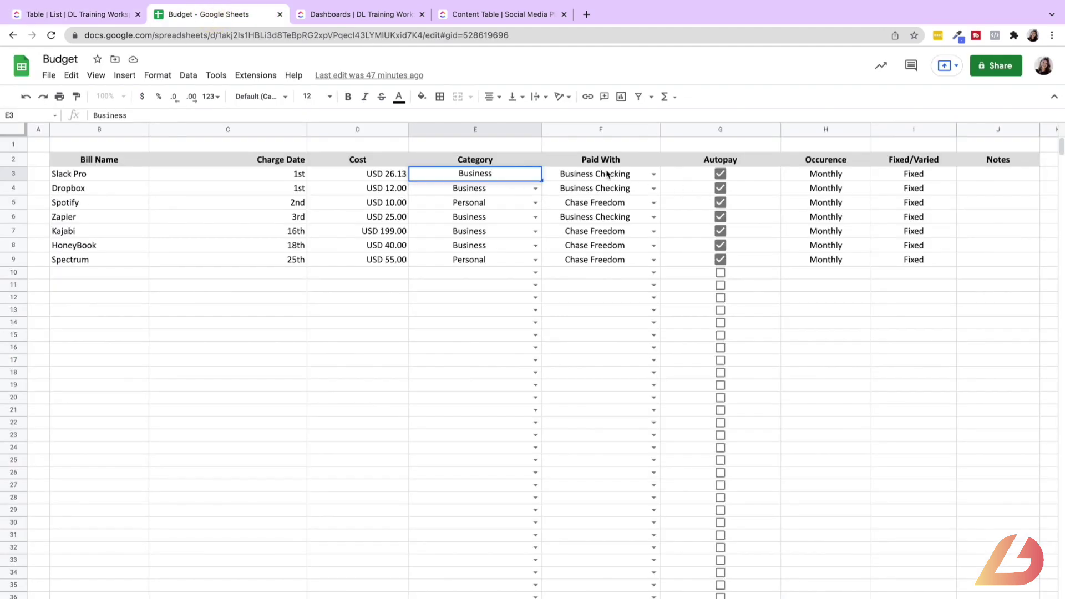
left_click(653, 173)
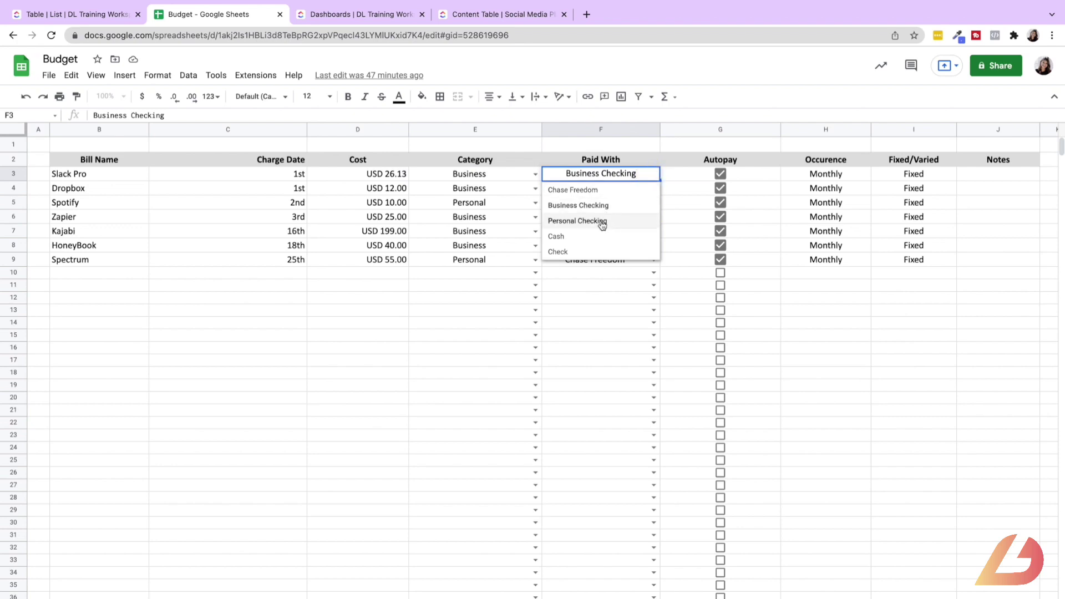
left_click(88, 21)
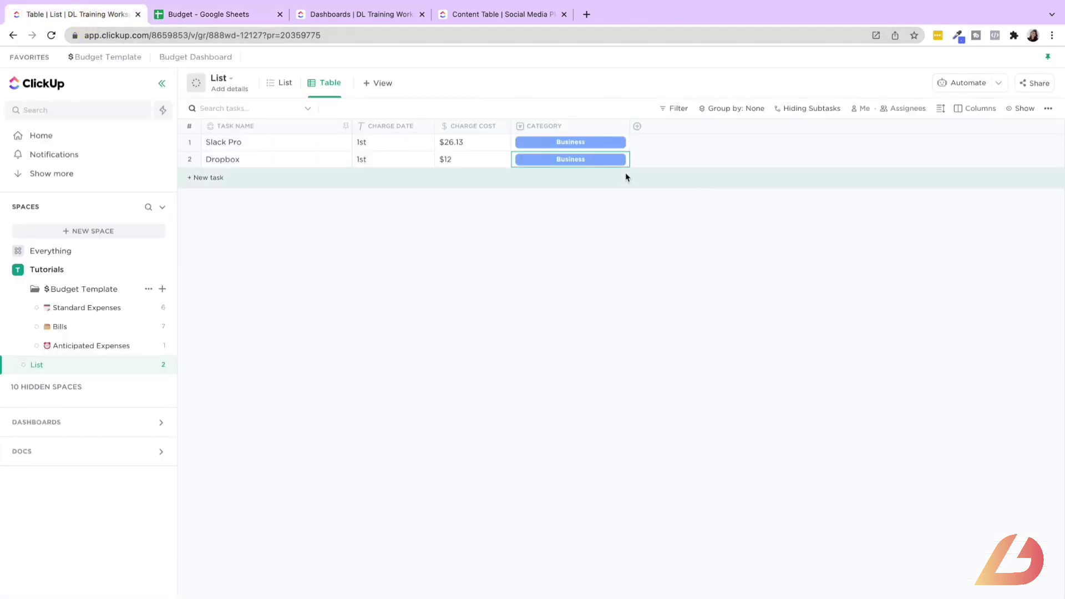
left_click(637, 127)
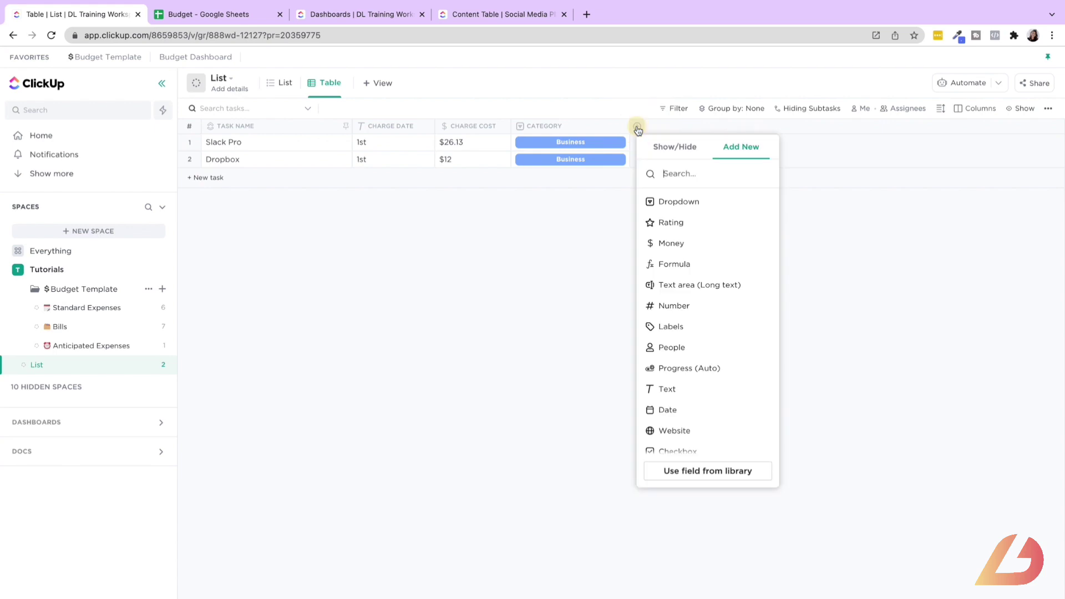
left_click(675, 201)
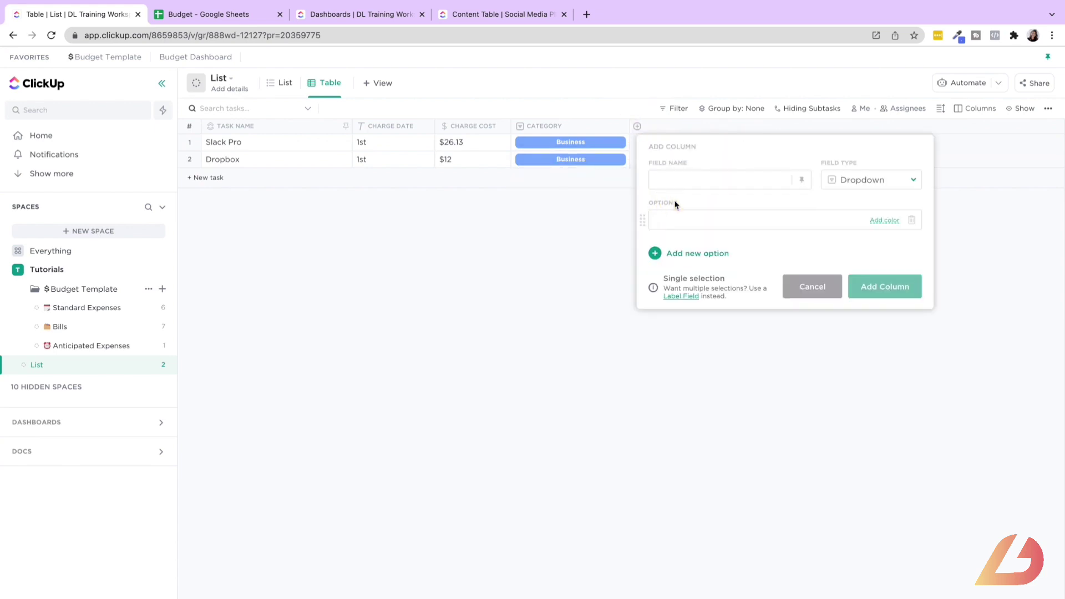
type("Paid With")
left_click(684, 218)
type("Chase Fre")
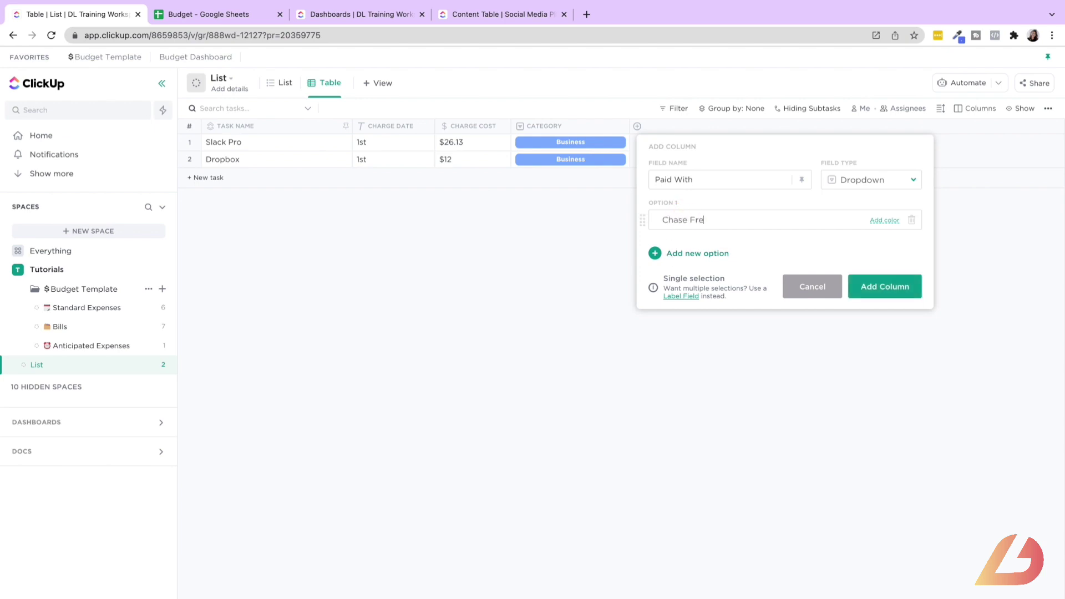
type("edom")
key("Return")
Step: Give the Paid With field the further options Business Checking, Personal Checking, Cash and Check, and add it as a column
type("u")
key("BackSpace")
type("Bu")
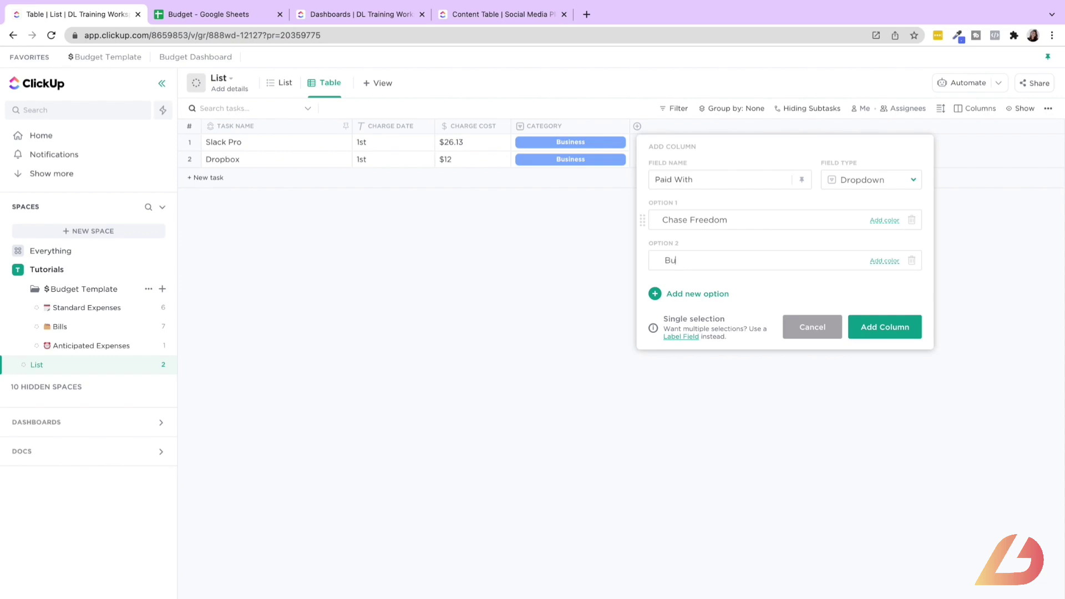
type("siness Checking")
key("Return")
type("Personal Checki")
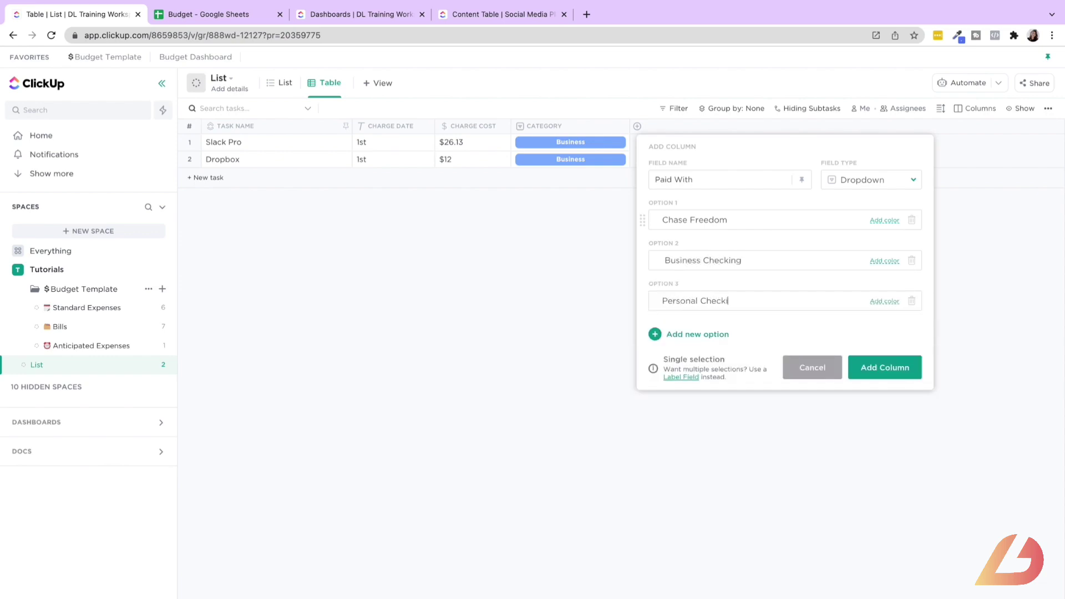
type("ng")
key("Return")
type("Cash")
key("Return")
type("Check")
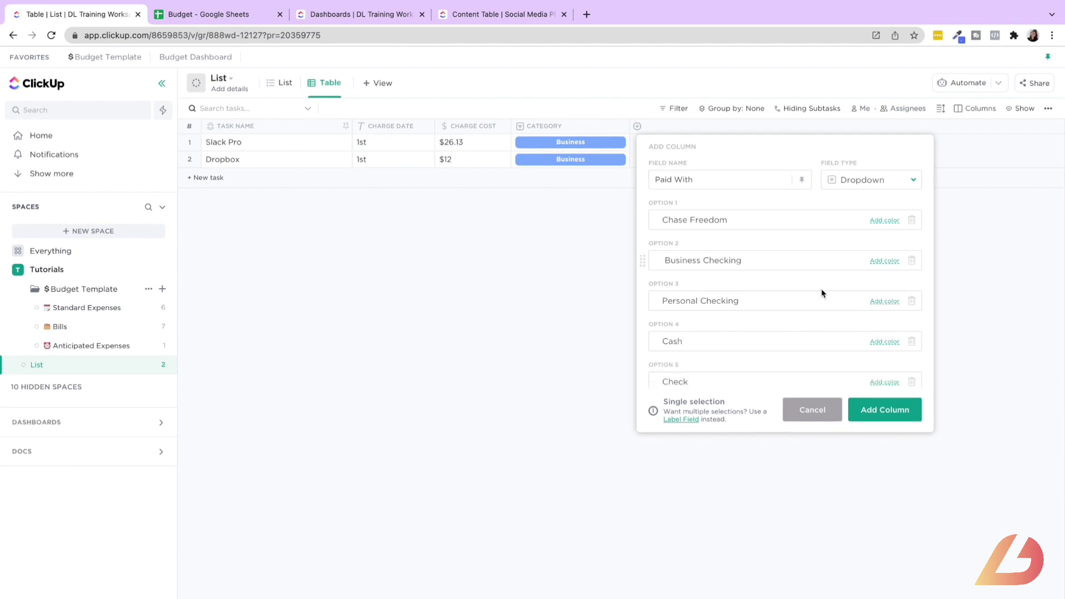
left_click(867, 410)
Step: Set Paid With to Business Checking for Slack Pro and Dropbox, consulting the Budget spreadsheet for the payment method
left_click(687, 145)
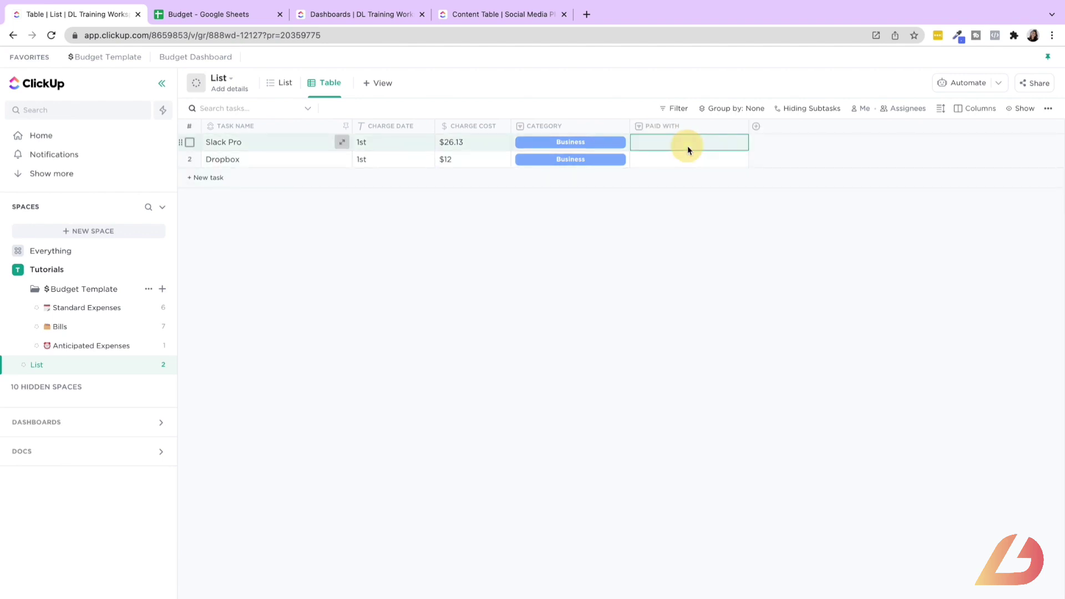
left_click(244, 15)
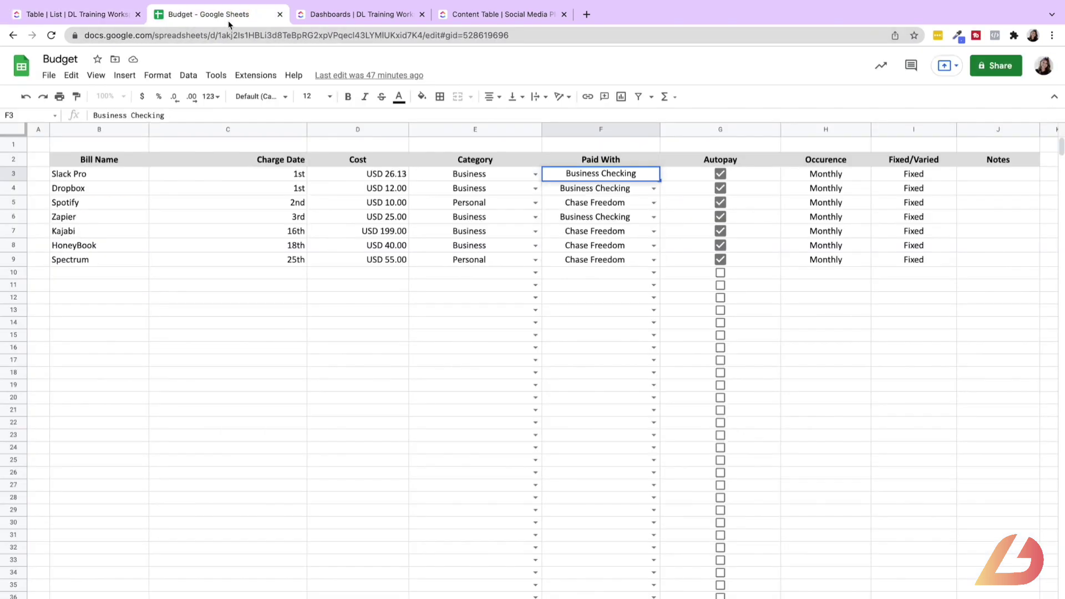
left_click(77, 14)
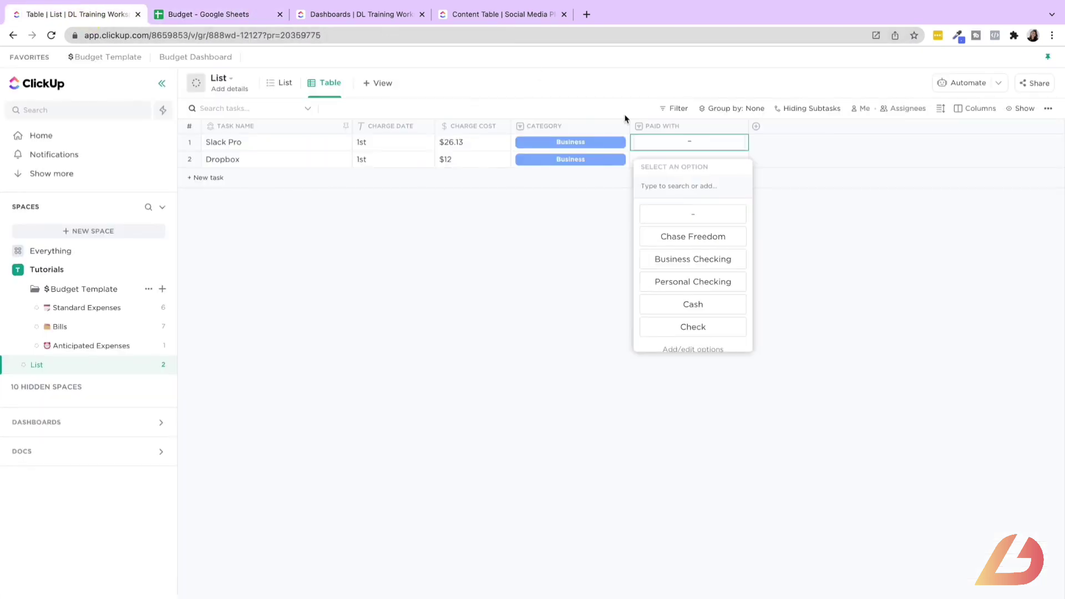
left_click(688, 258)
left_click(678, 161)
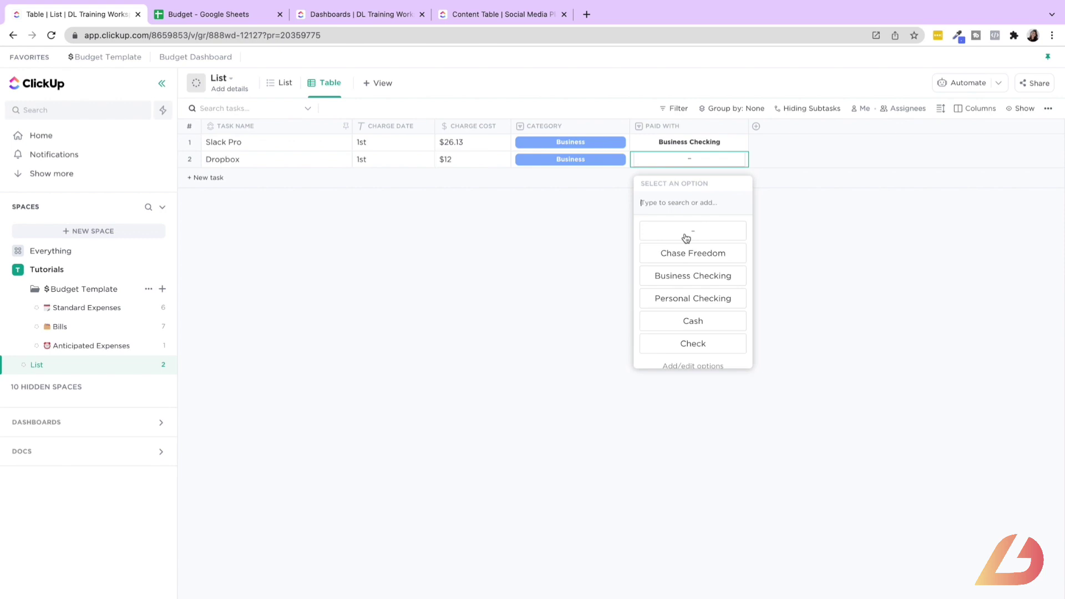
left_click(689, 276)
Step: Review the options of the Paid With field in its edit settings, then close them
left_click(666, 127)
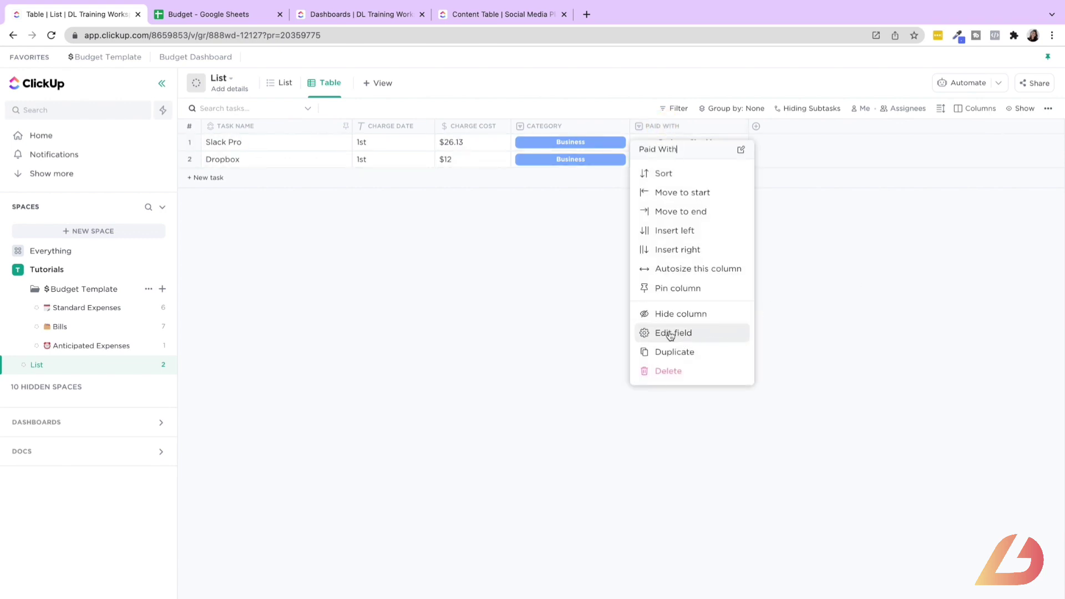
left_click(673, 333)
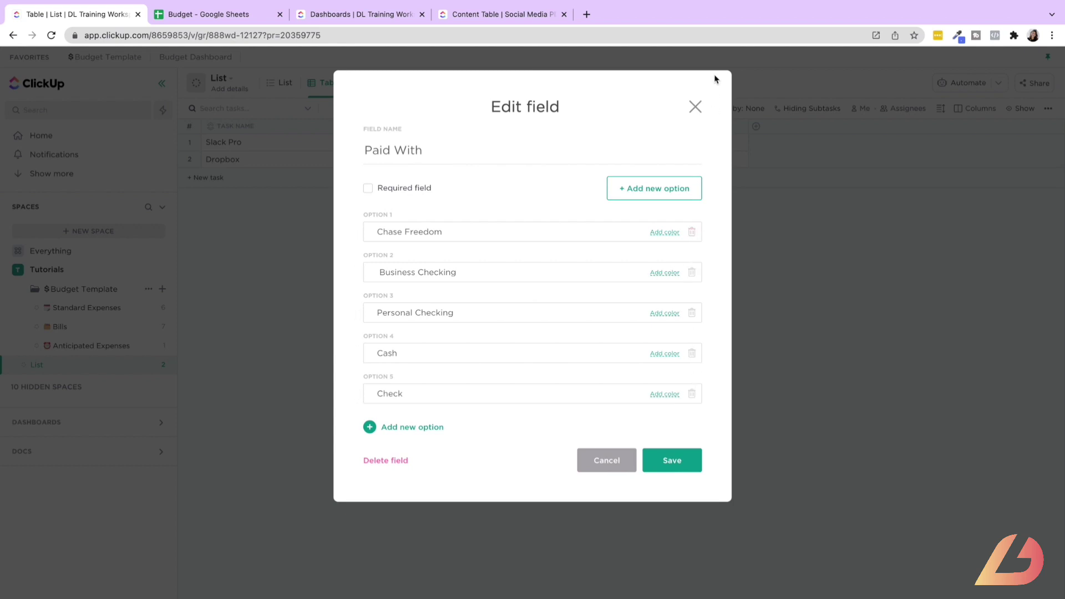
left_click(695, 109)
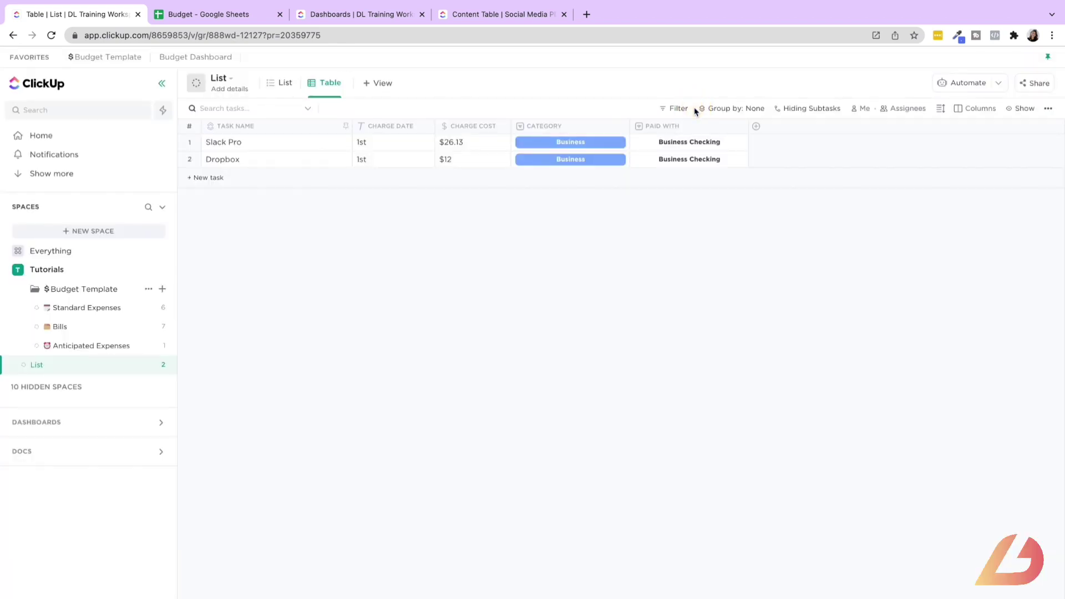
Step: Check the next column in the Budget spreadsheet and add a Checkbox field named Autopay as a column in ClickUp
left_click(230, 16)
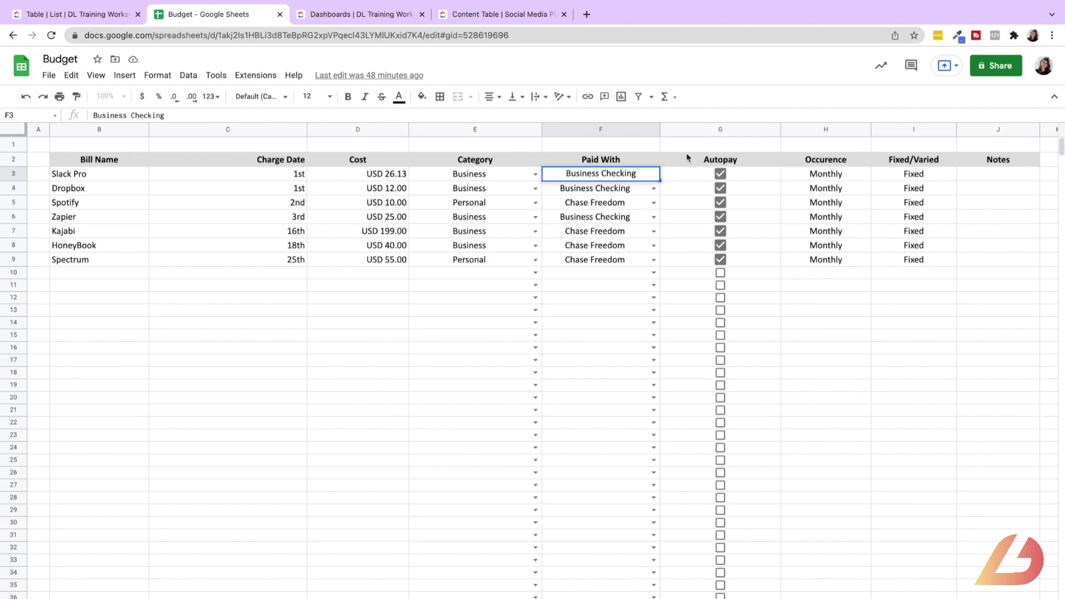
left_click(78, 14)
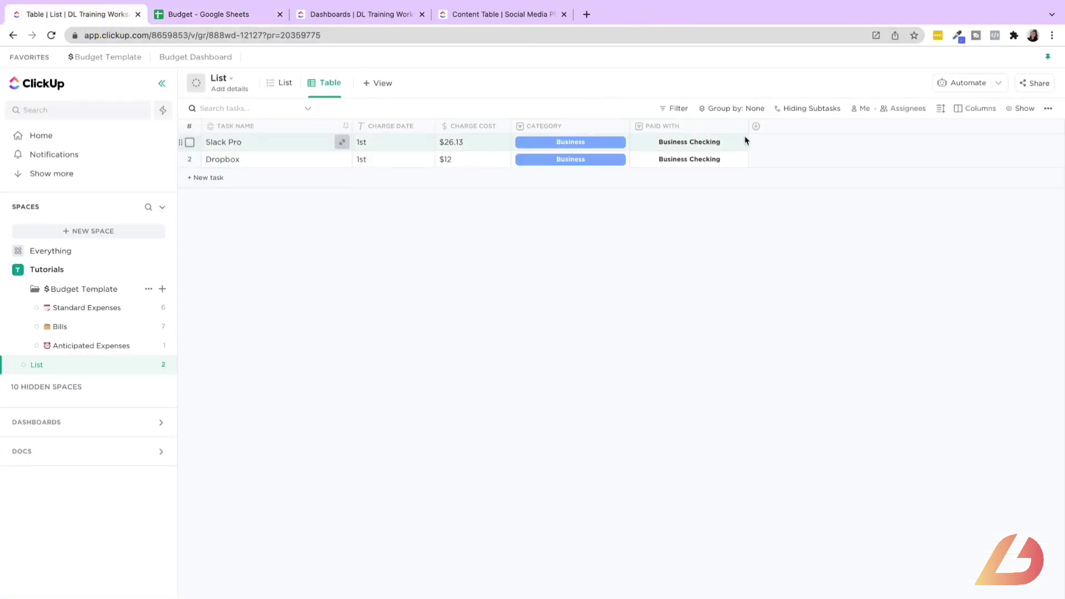
left_click(757, 126)
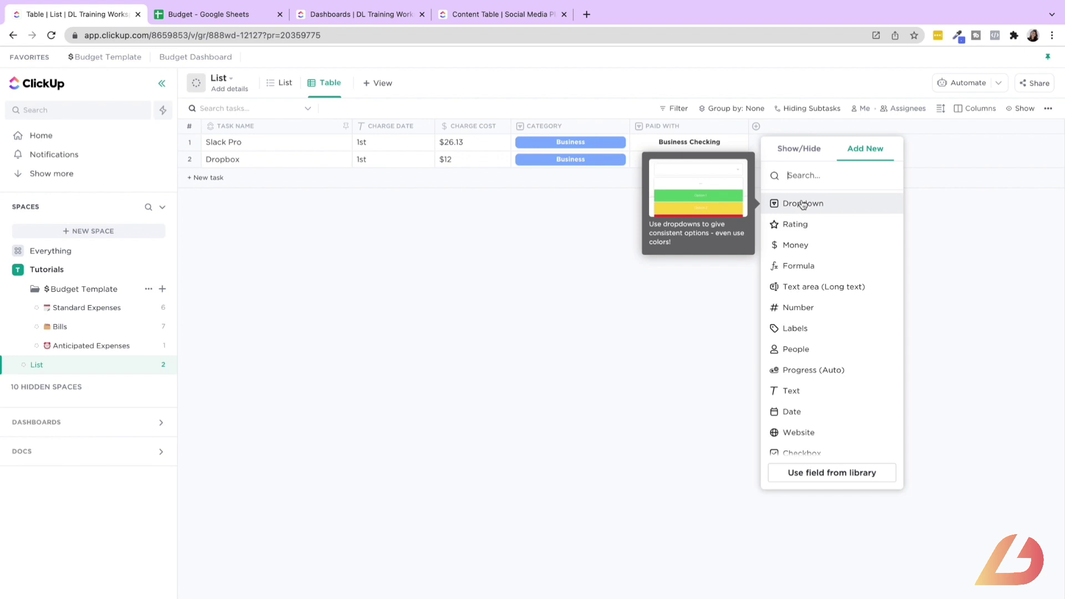
scroll(804, 310, "down", 2)
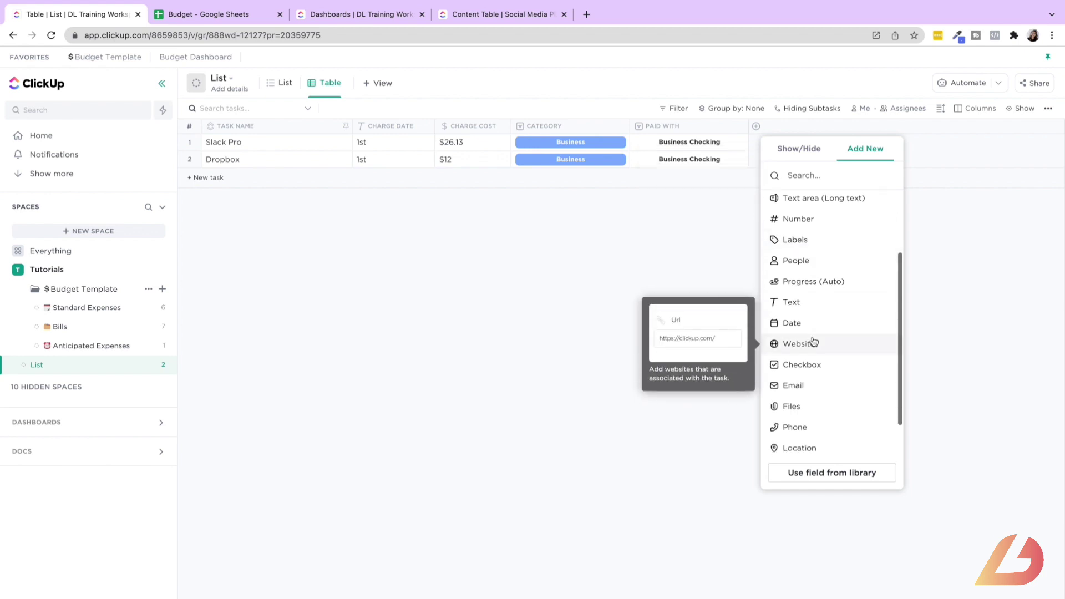
left_click(801, 366)
type("Autopay")
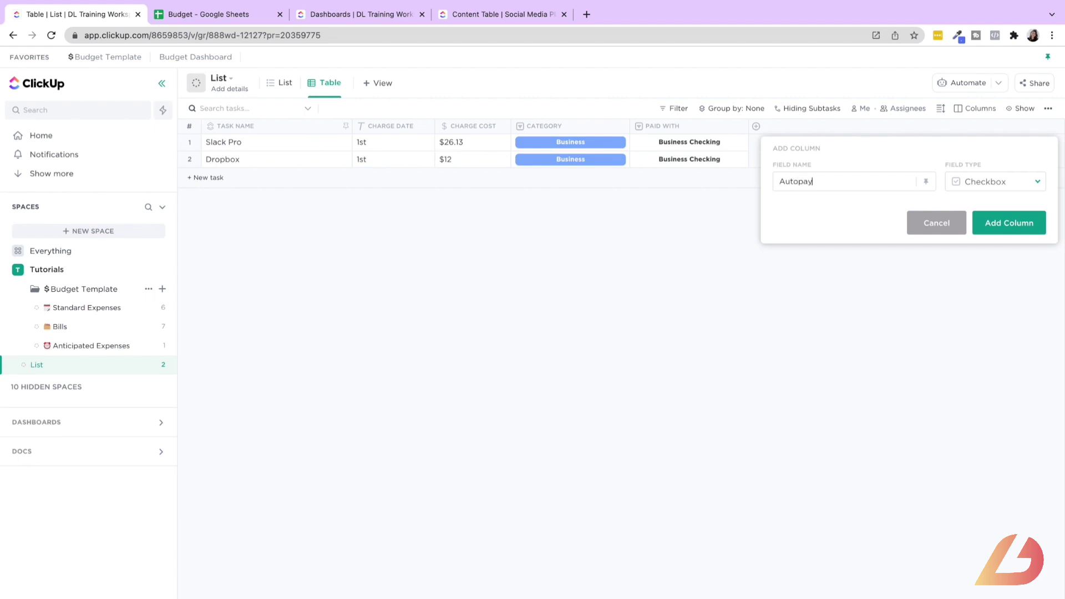
key("Return")
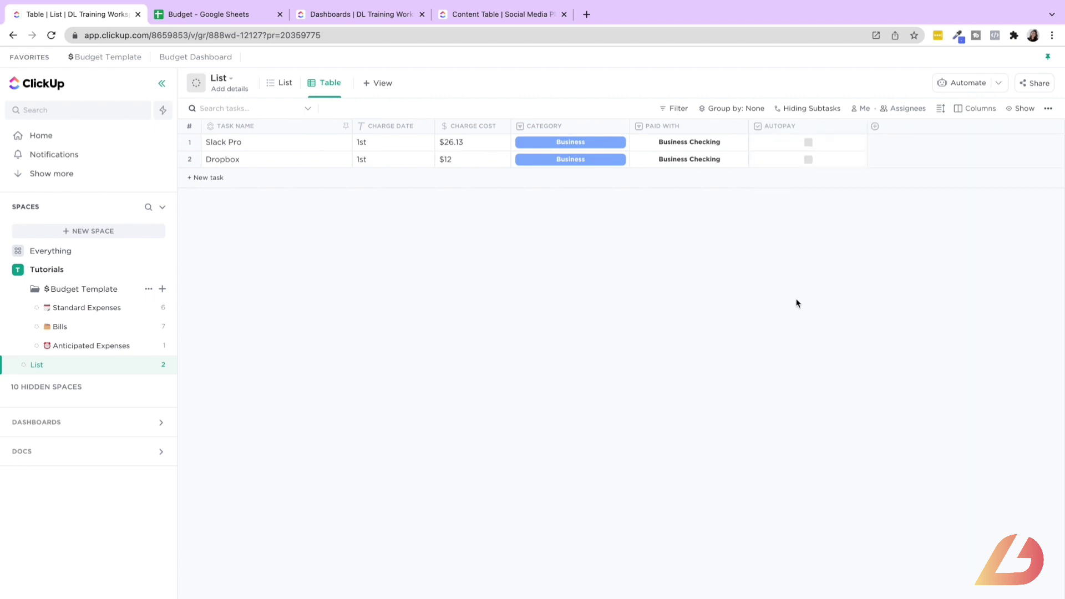
Step: Mark Autopay as checked for both Slack Pro and Dropbox, consulting the Budget spreadsheet
left_click(808, 143)
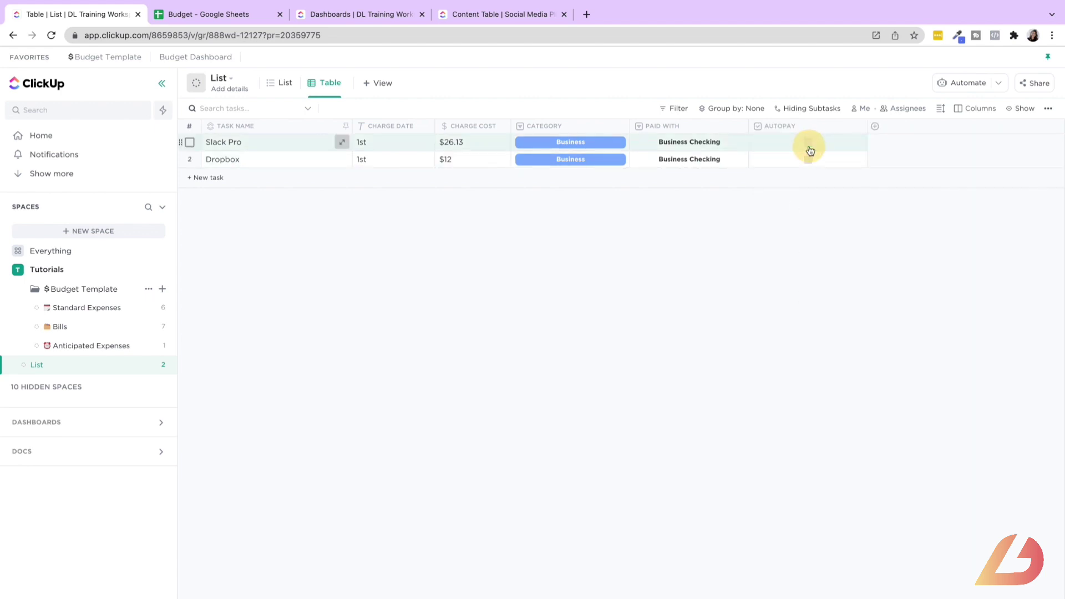
left_click(808, 160)
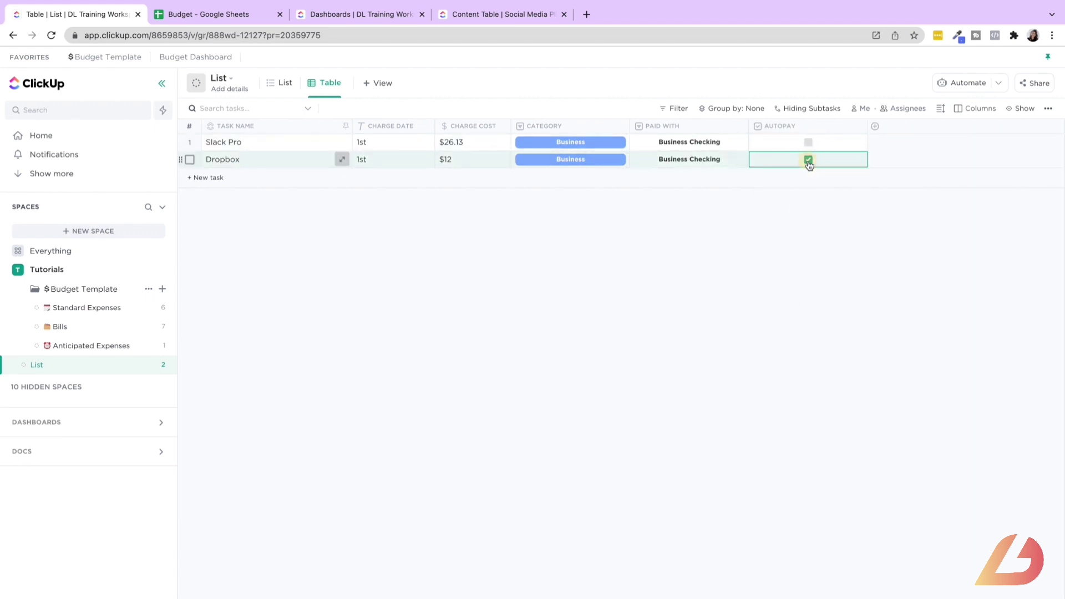
left_click(229, 16)
left_click(105, 15)
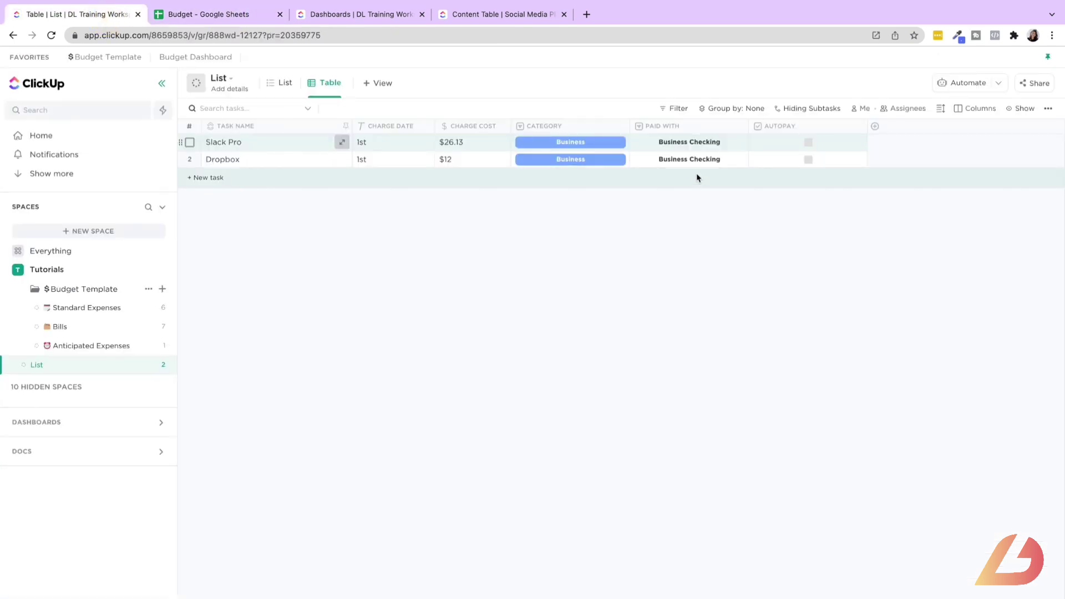
left_click(808, 142)
left_click(808, 160)
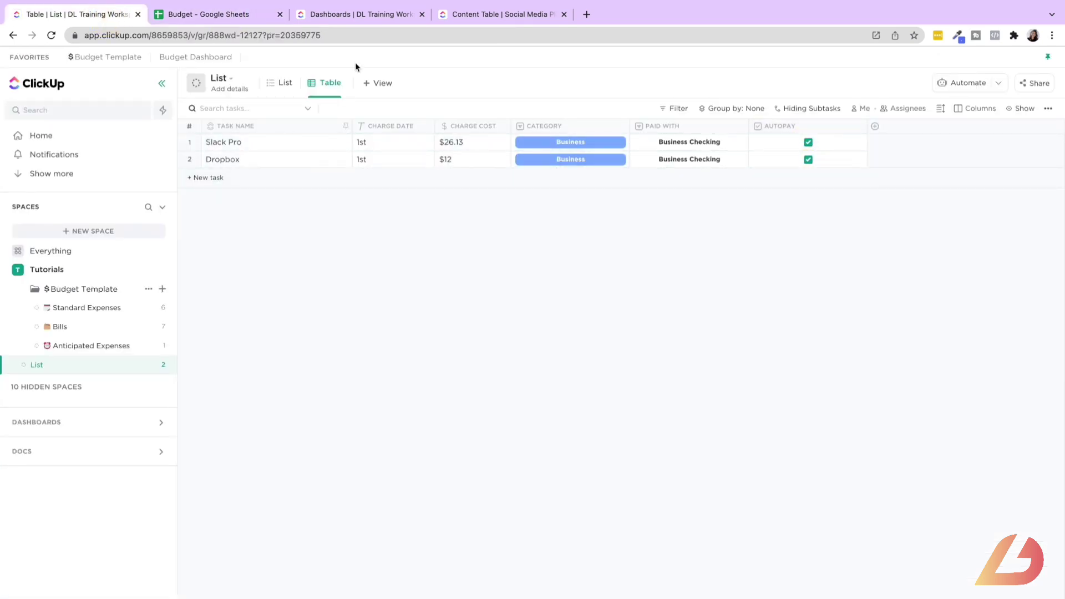
Step: Consult the Budget spreadsheet for the column after Autopay and start a ClickUp Dropdown field named Occurence
left_click(229, 17)
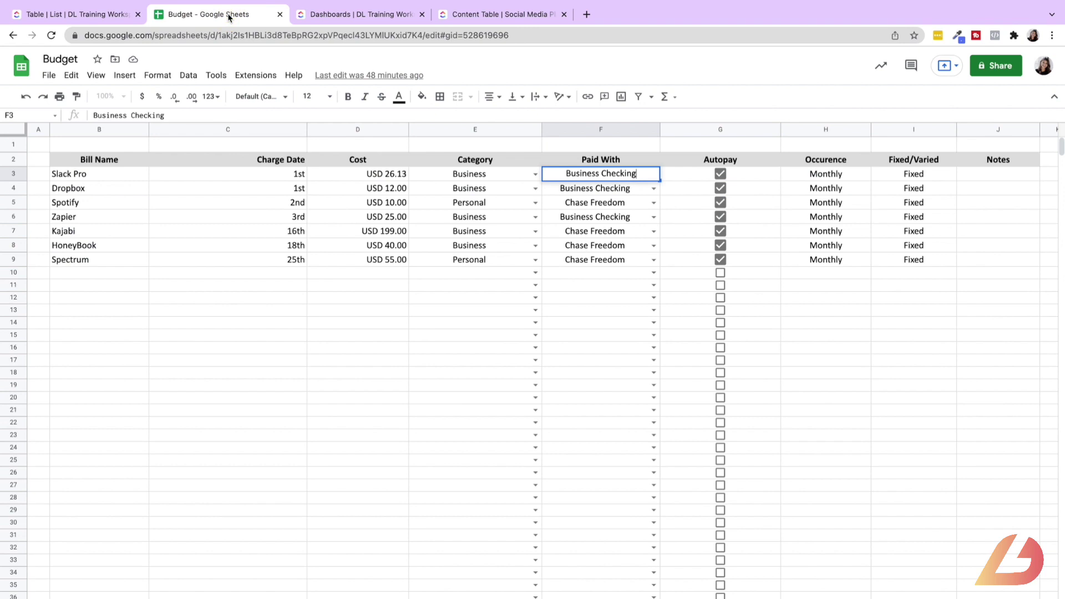
left_click(92, 15)
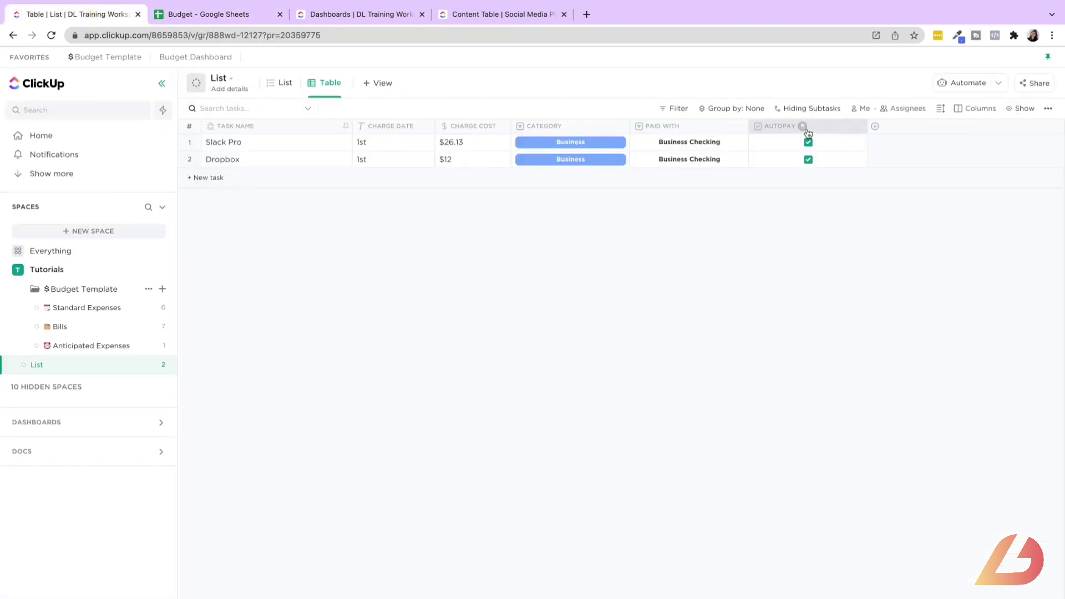
left_click(876, 127)
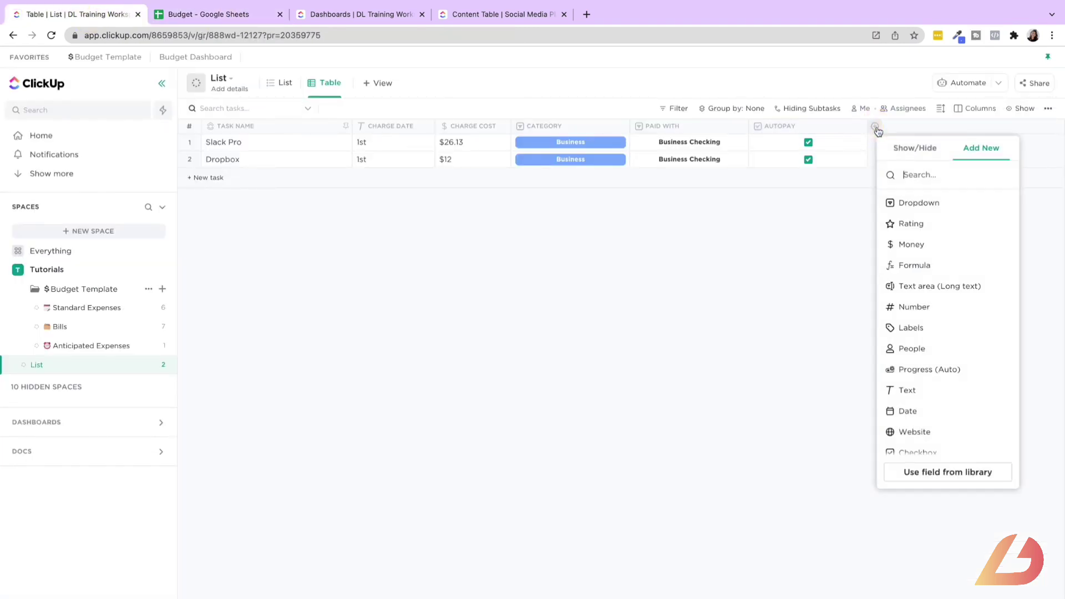
left_click(916, 204)
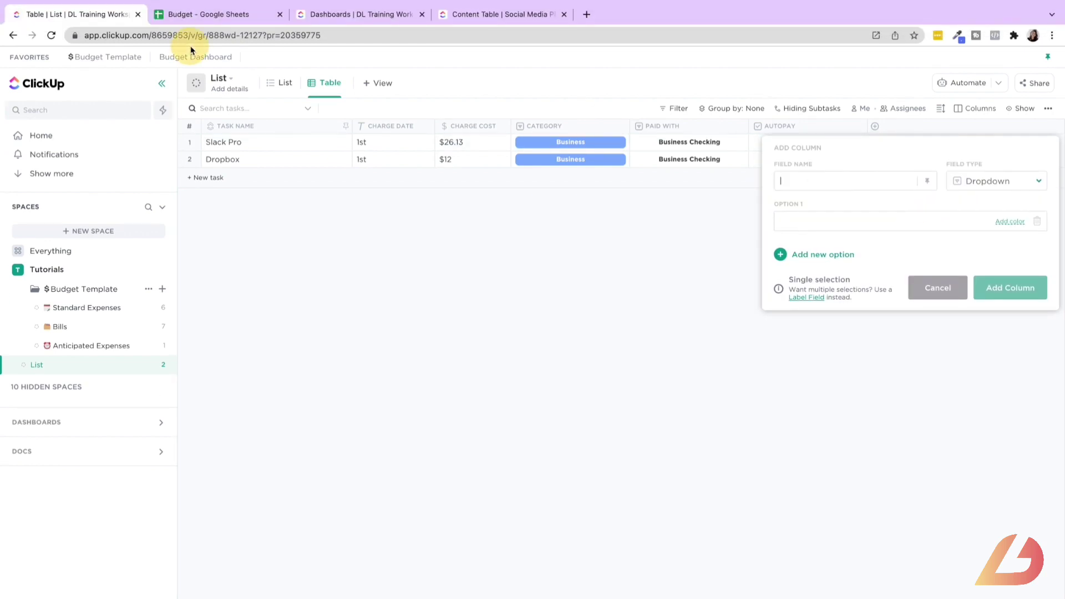
left_click(200, 14)
left_click(99, 15)
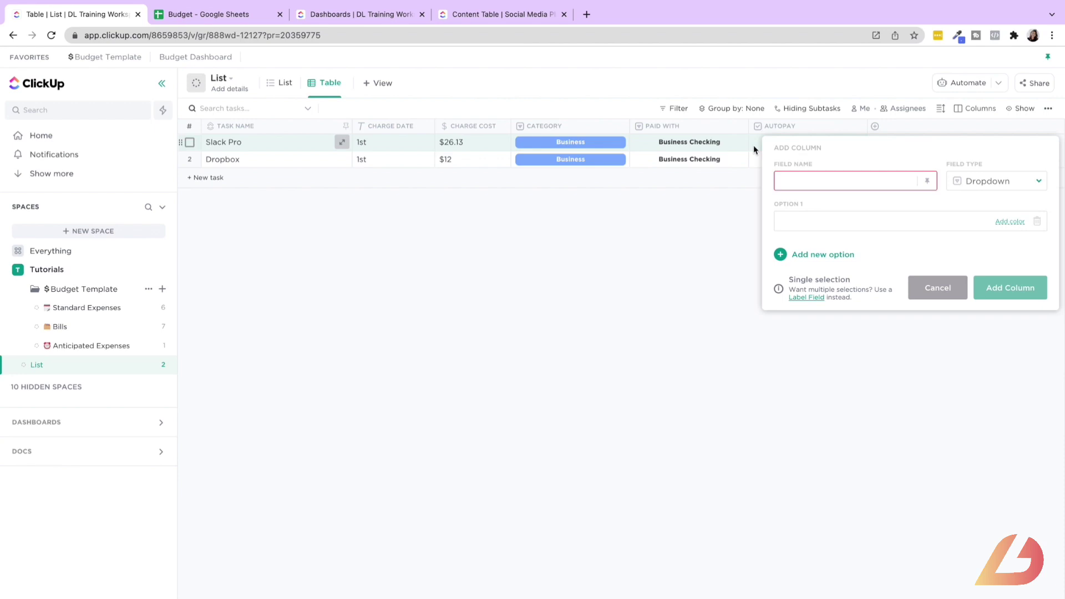
left_click(817, 179)
type("Ocd")
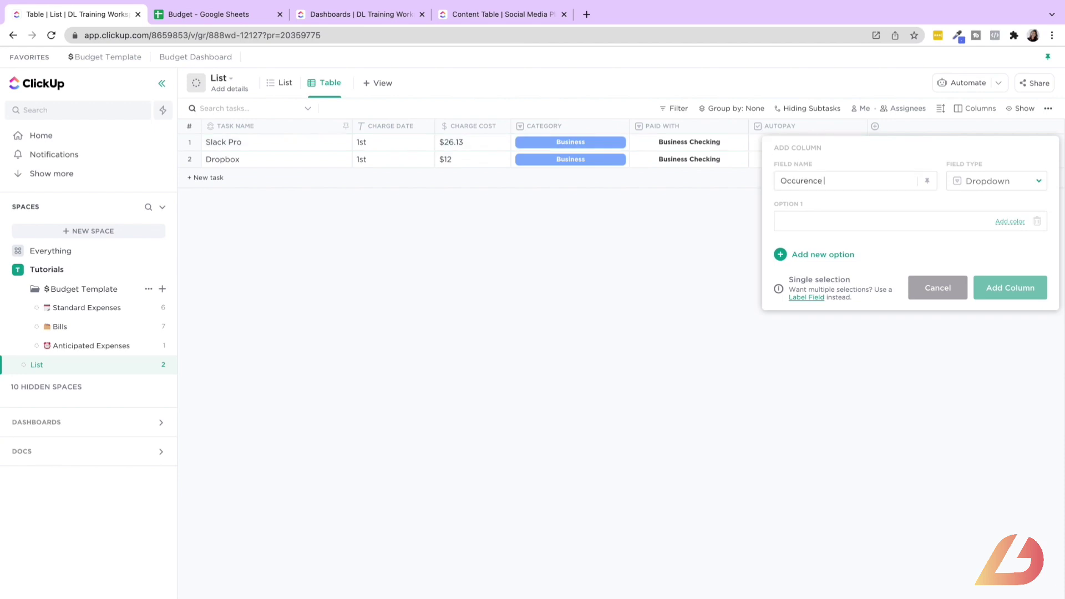
Step: Give the Occurence field the options Monthly, Weekly, Bi-Weekly and Annually, and add it as a column
left_click(824, 220)
type("Monthly")
key("Return")
type("We")
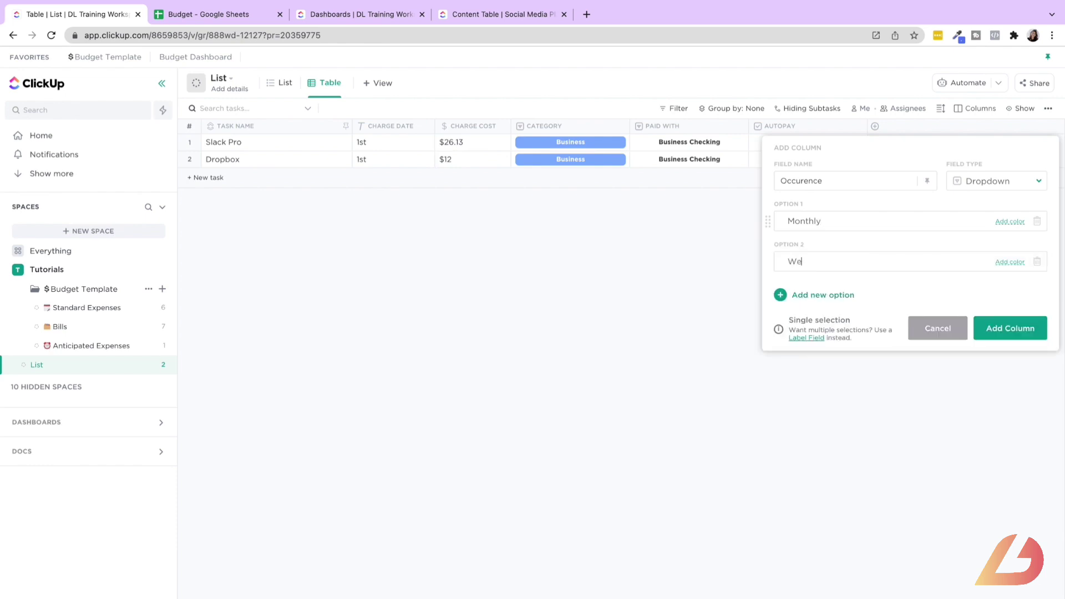
type("ekly")
key("Return")
type("Bi-W")
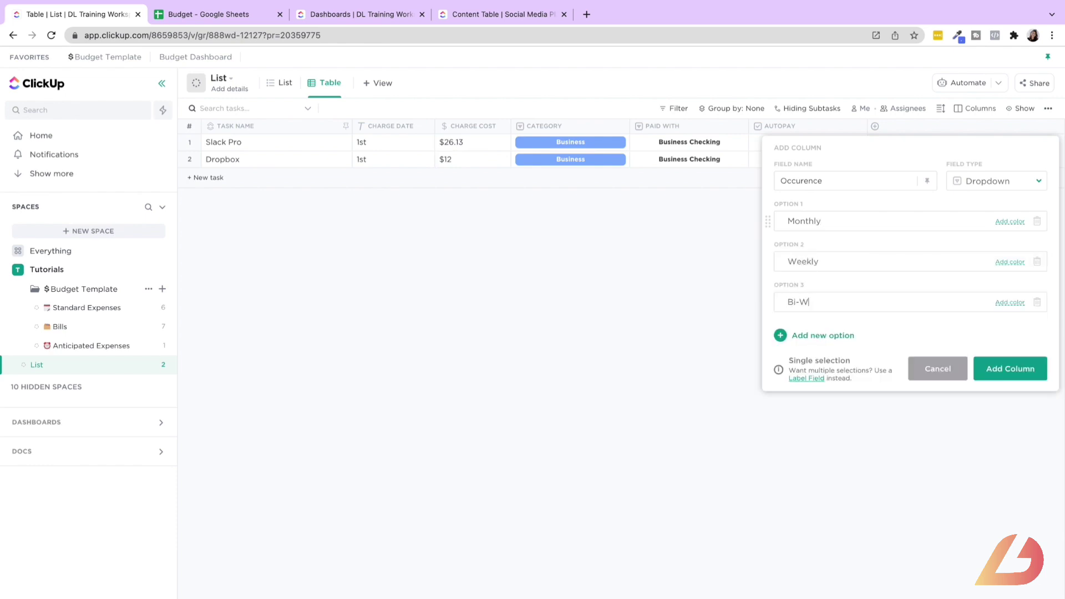
type("eekly")
key("Return")
type("Annually")
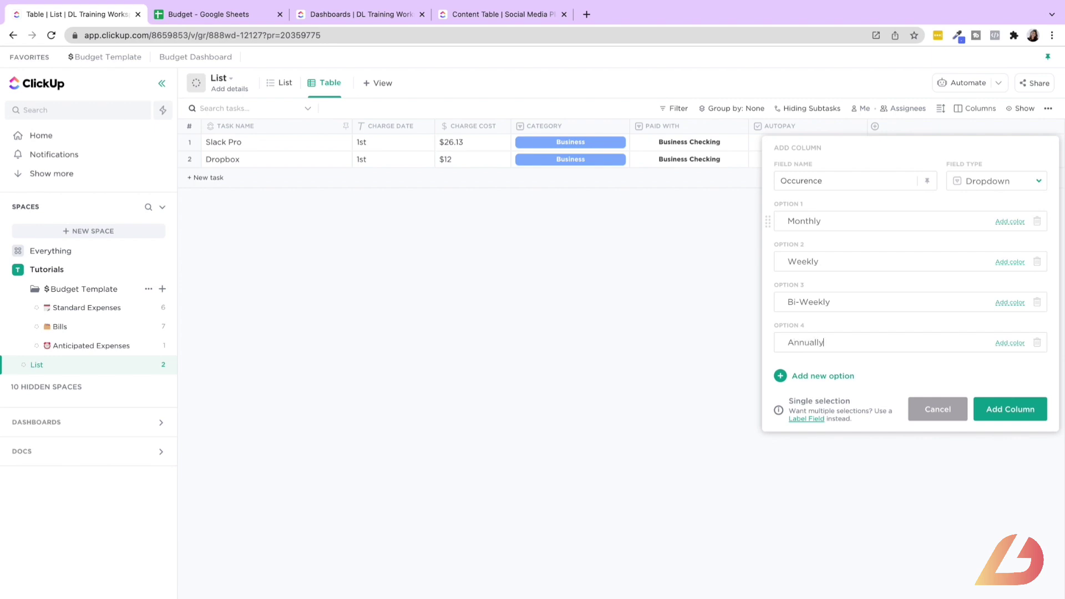
key("Return")
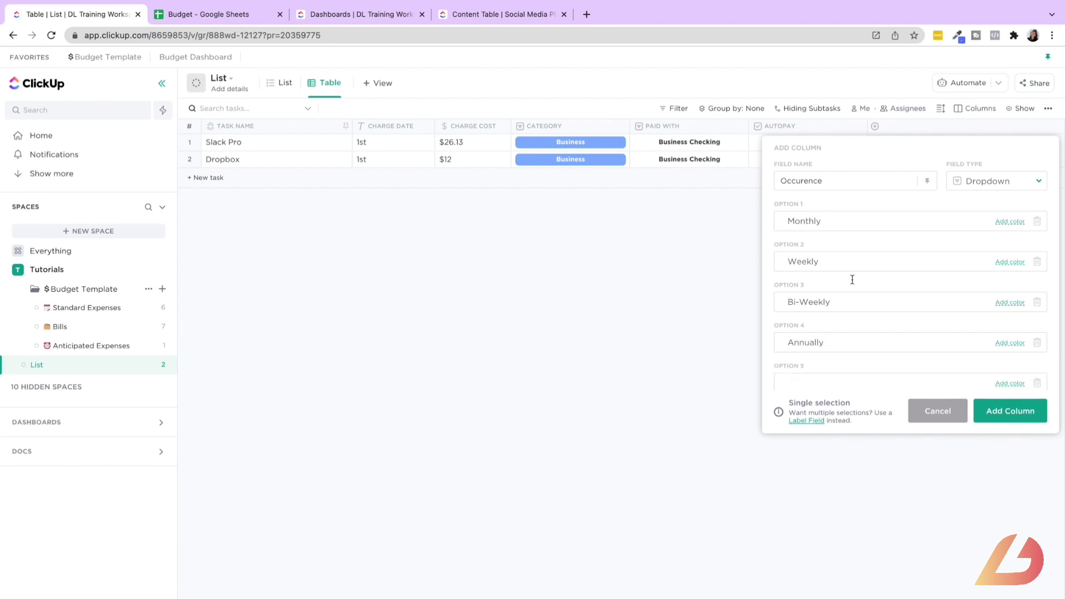
left_click(1037, 383)
left_click(1017, 411)
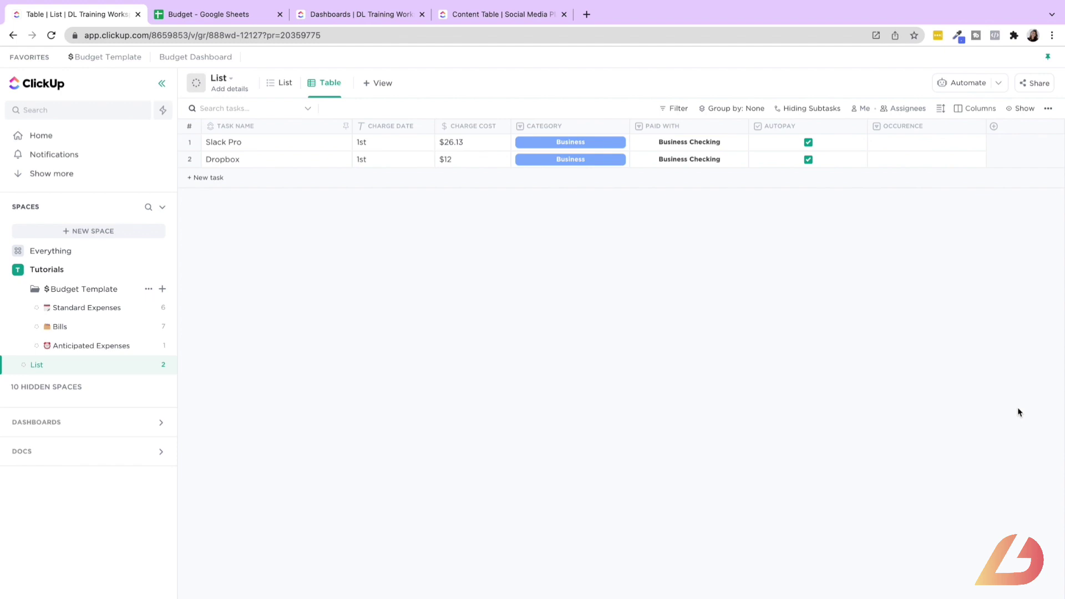
Step: Set Occurence to Monthly for Slack Pro and Dropbox, and narrow the Occurence column
left_click(887, 146)
left_click(907, 236)
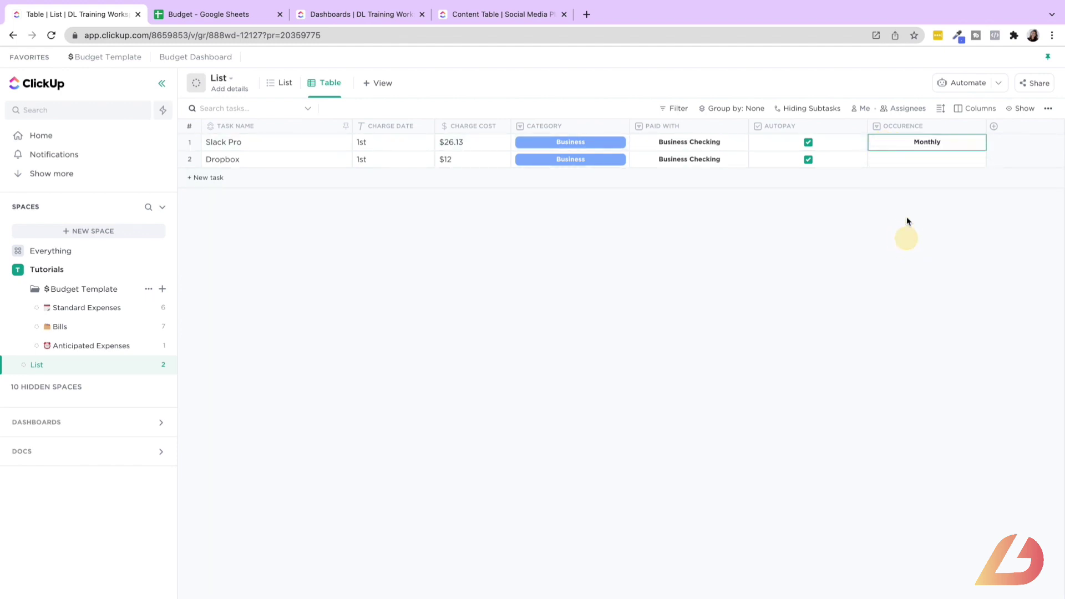
left_click(926, 161)
left_click(926, 250)
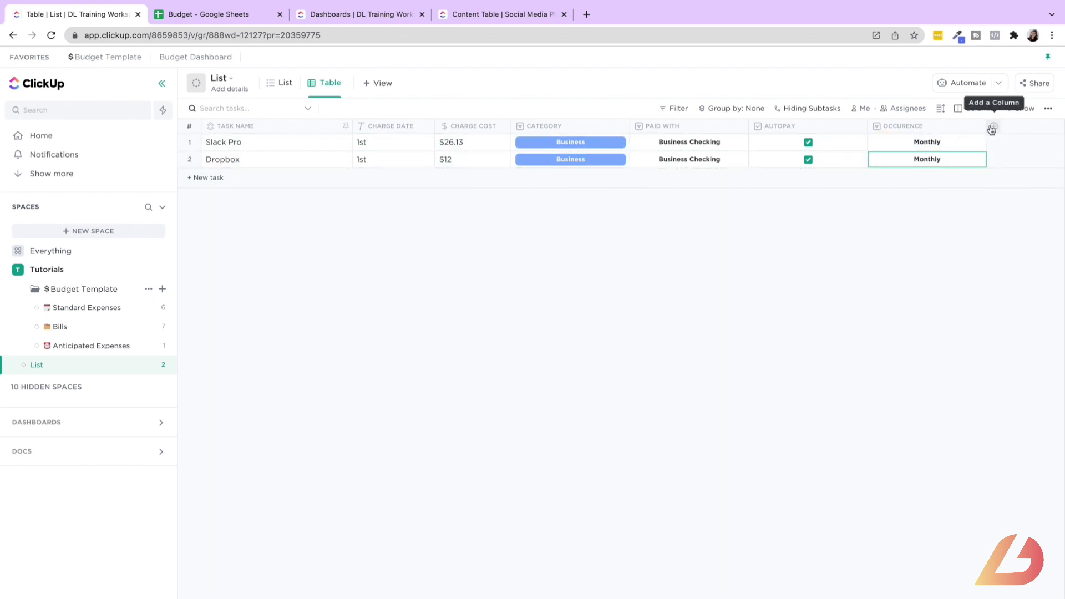
left_click_drag(987, 126, 938, 125)
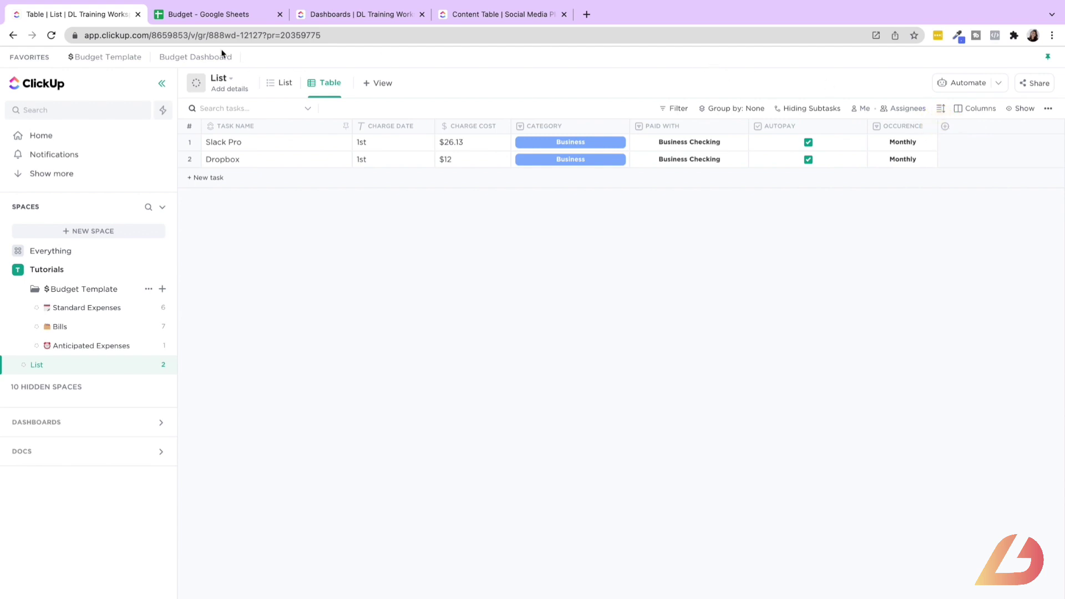
Step: Check the Budget spreadsheet for the column after Occurence and start a ClickUp Dropdown field named Fixed/Varied
left_click(219, 15)
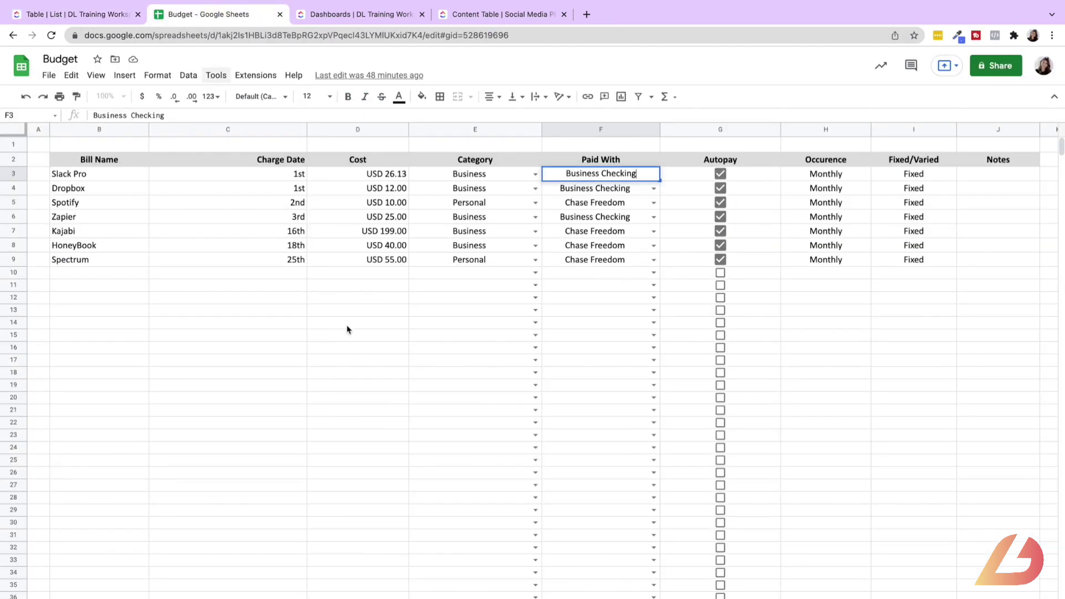
left_click(67, 22)
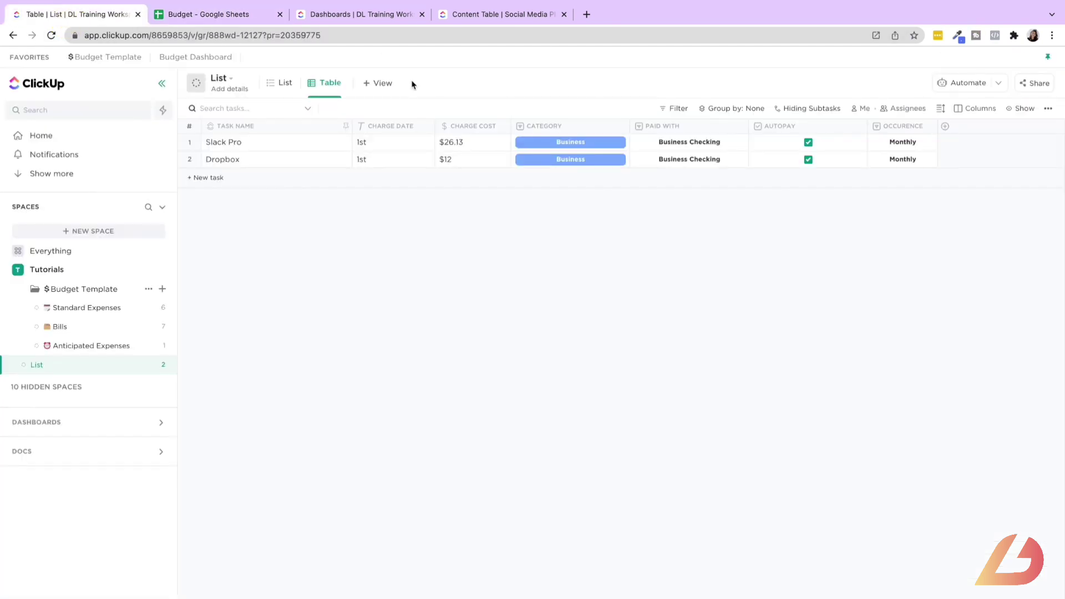
left_click(945, 128)
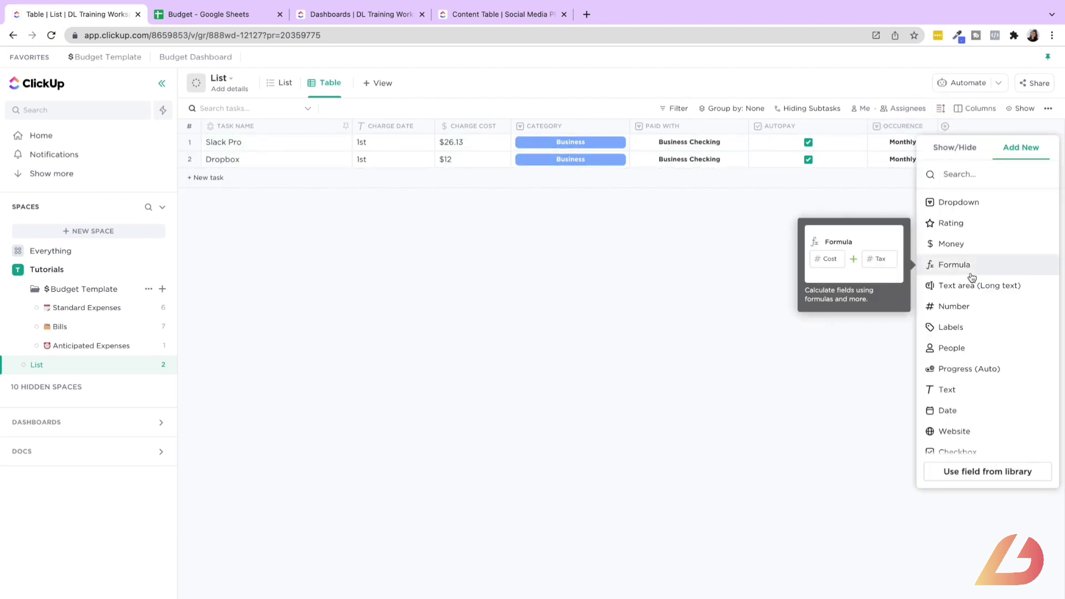
left_click(959, 203)
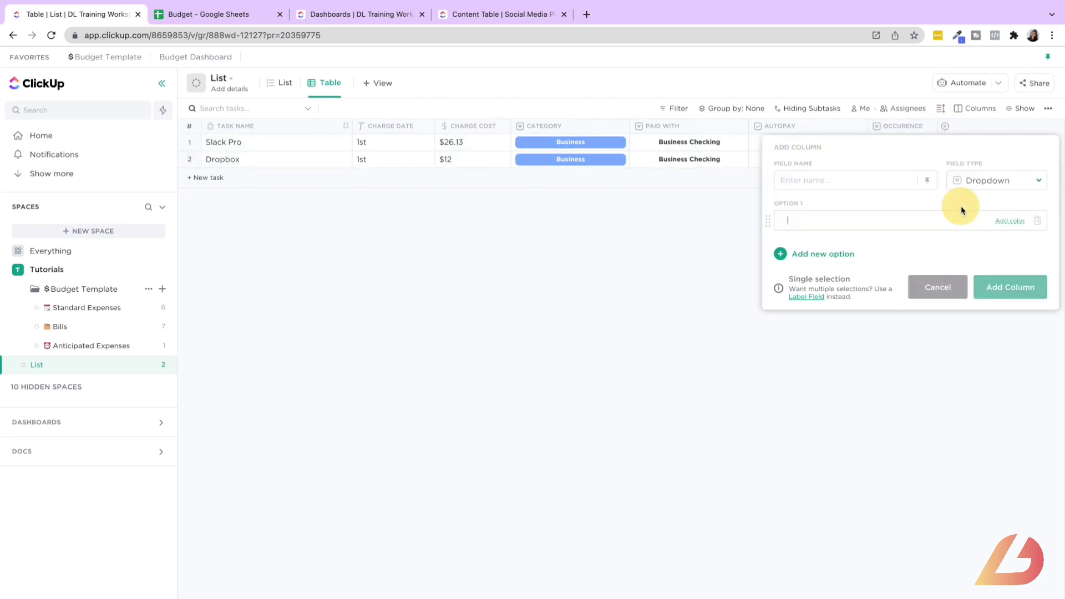
type("Fixed/varied")
double_click(808, 180)
type("Varied")
Step: Give the Fixed/Varied field the options Fixed and Varied, and add it as a column
left_click(818, 214)
type("Fixed")
key("Return")
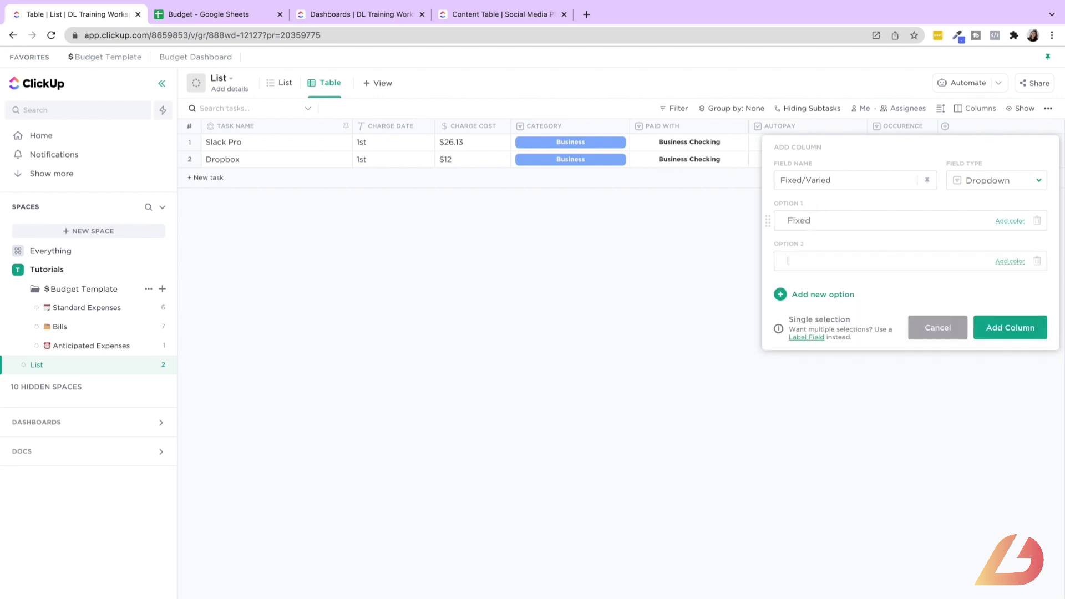
type("Vaired")
key("Return")
left_click(1036, 307)
left_click(1010, 327)
Step: Set Fixed/Varied to Fixed for Slack Pro and Dropbox, and narrow the Fixed/Varied column
left_click(969, 141)
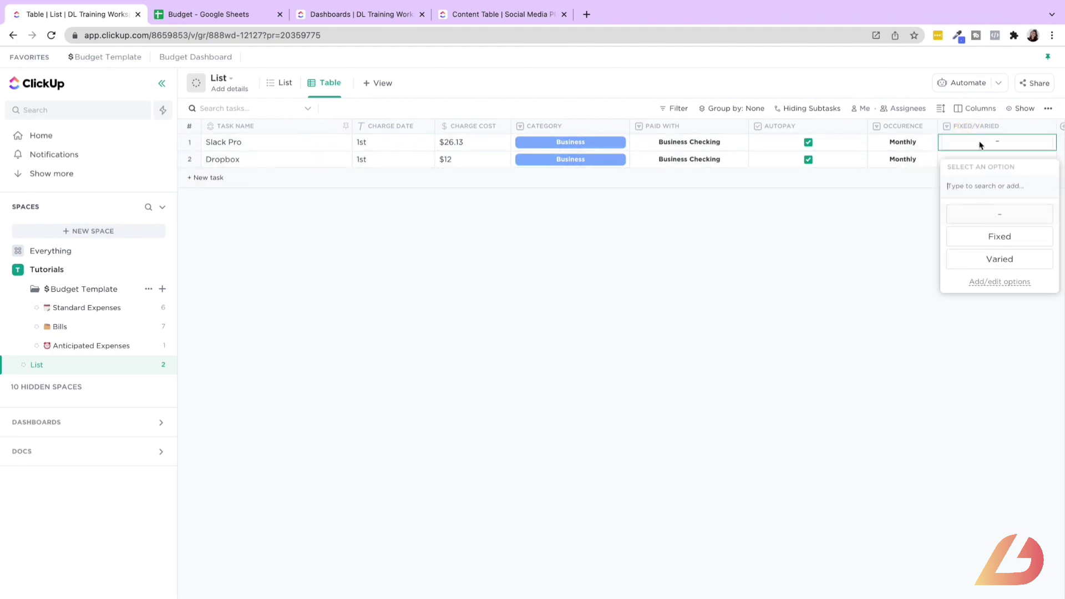
left_click(999, 236)
left_click(990, 162)
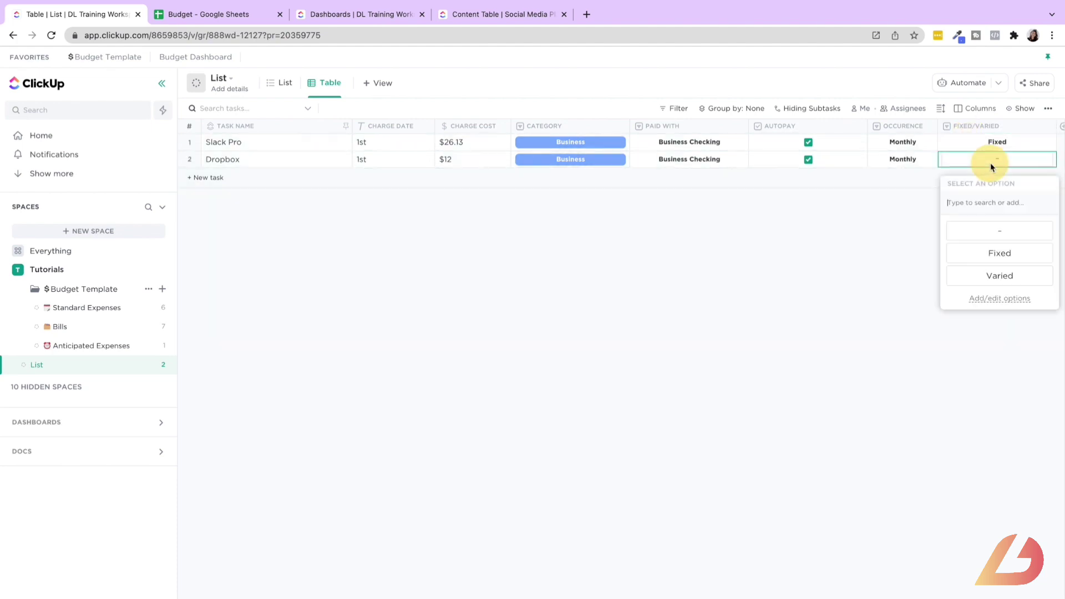
left_click(999, 253)
left_click_drag(1056, 126, 1021, 128)
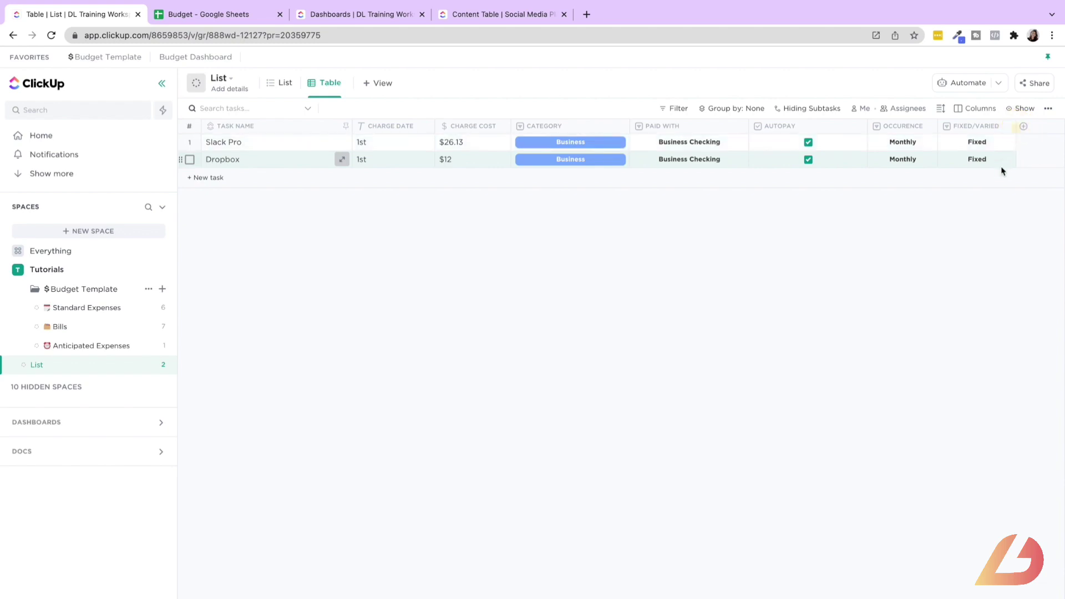
Step: Add a Text area (Long text) field named Notes as a new column in the table
left_click(1012, 127)
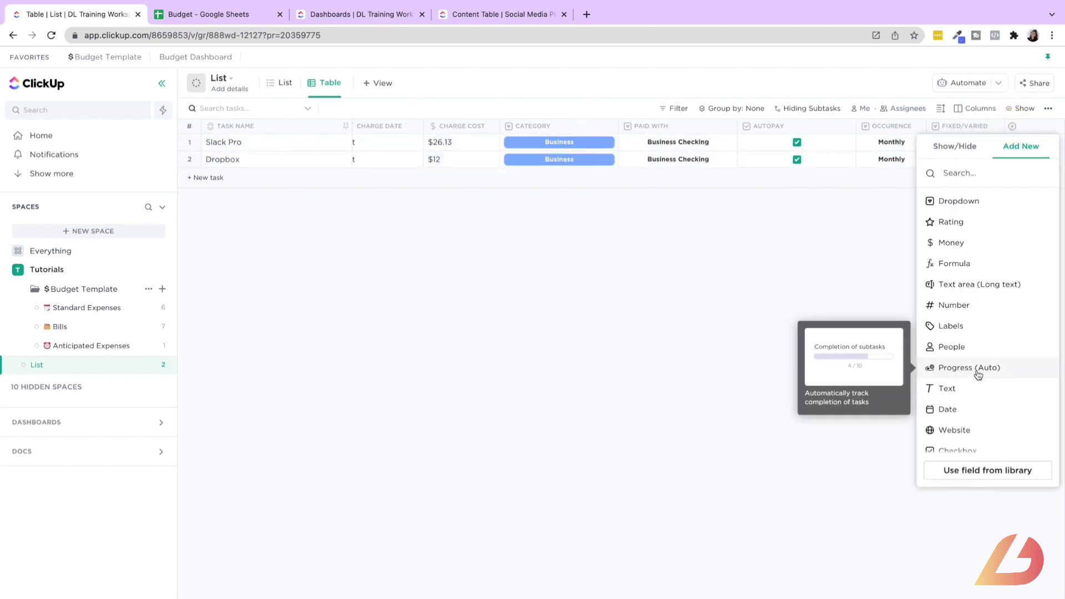
left_click(969, 296)
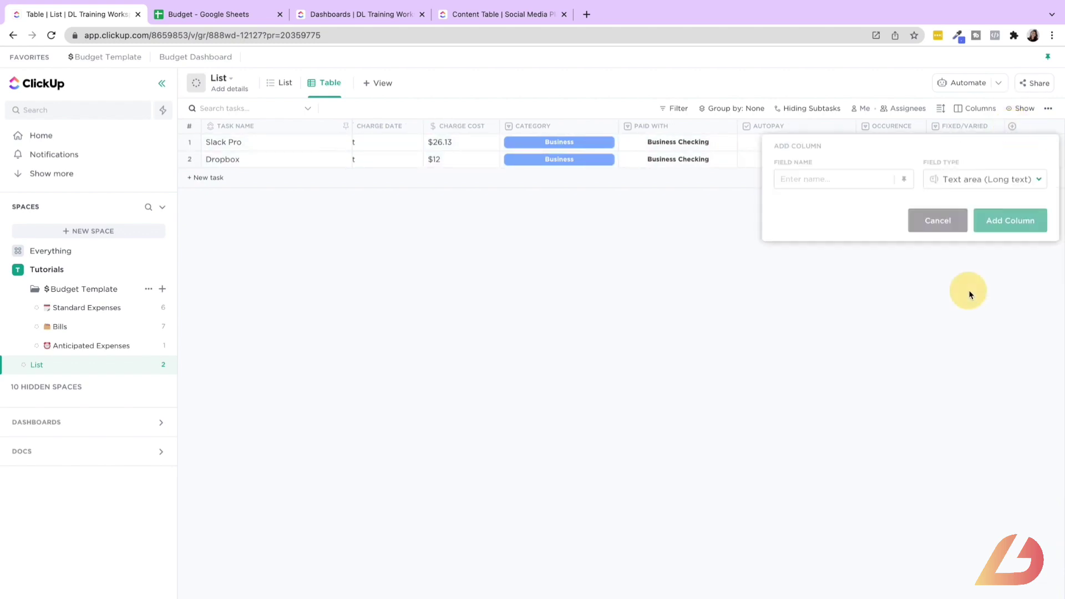
type("Notes")
key("Return")
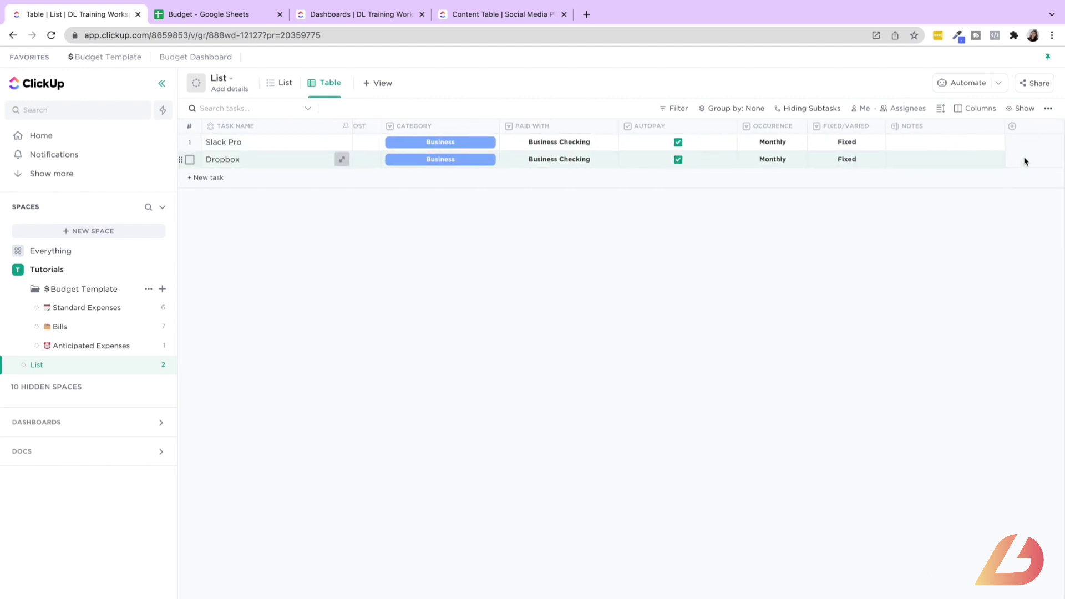
Step: Enter "Currently have 4 team members, it is $8 per member." in the Notes of Slack Pro
left_click(959, 141)
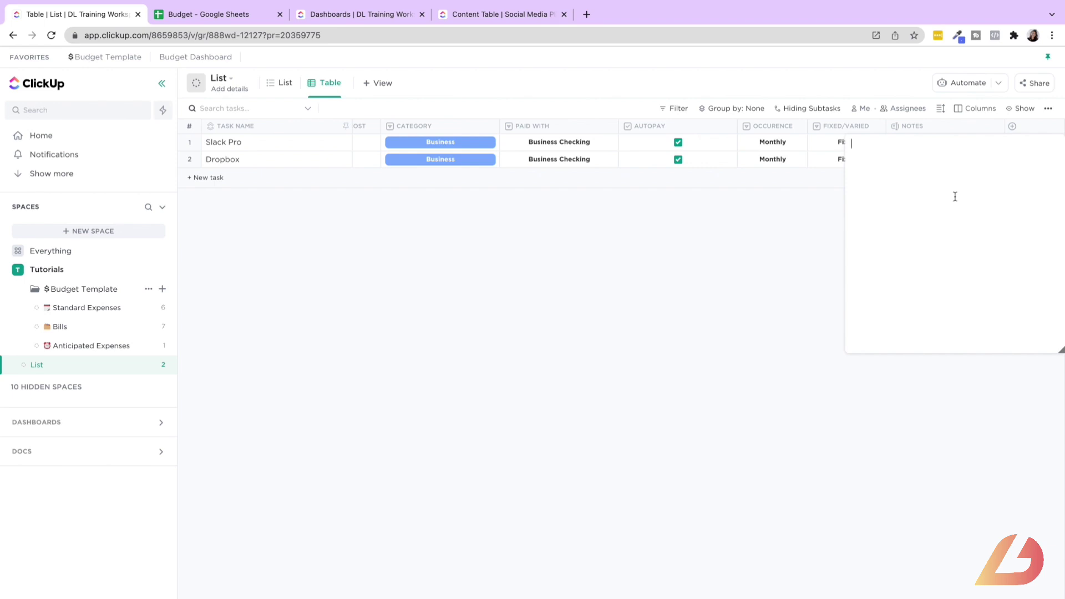
type("Currently have 4 team members, it is $8 per")
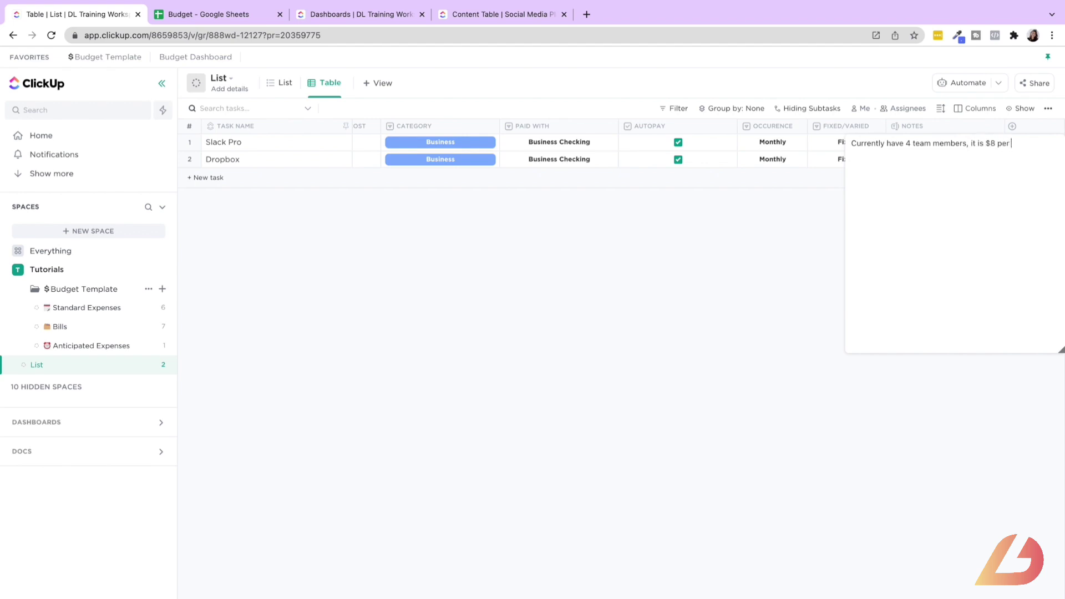
type("member.")
left_click(738, 334)
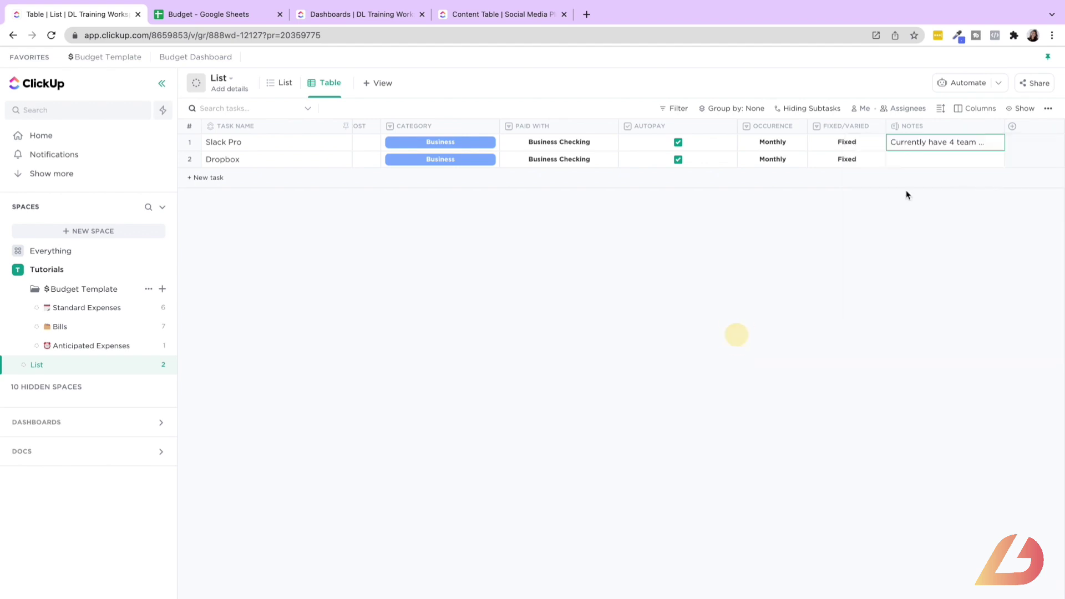
left_click(945, 161)
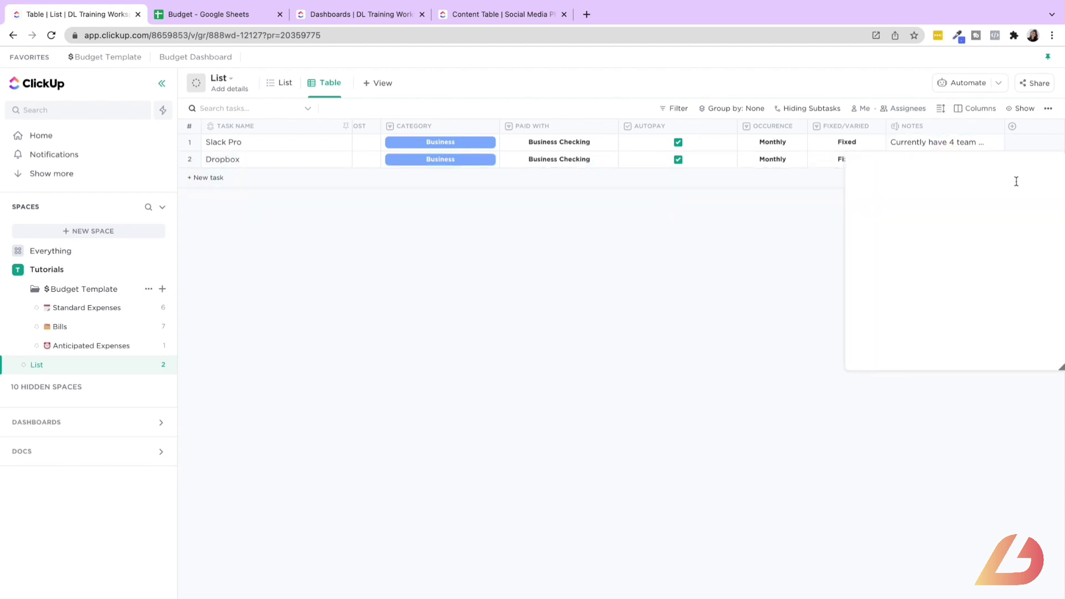
left_click(741, 287)
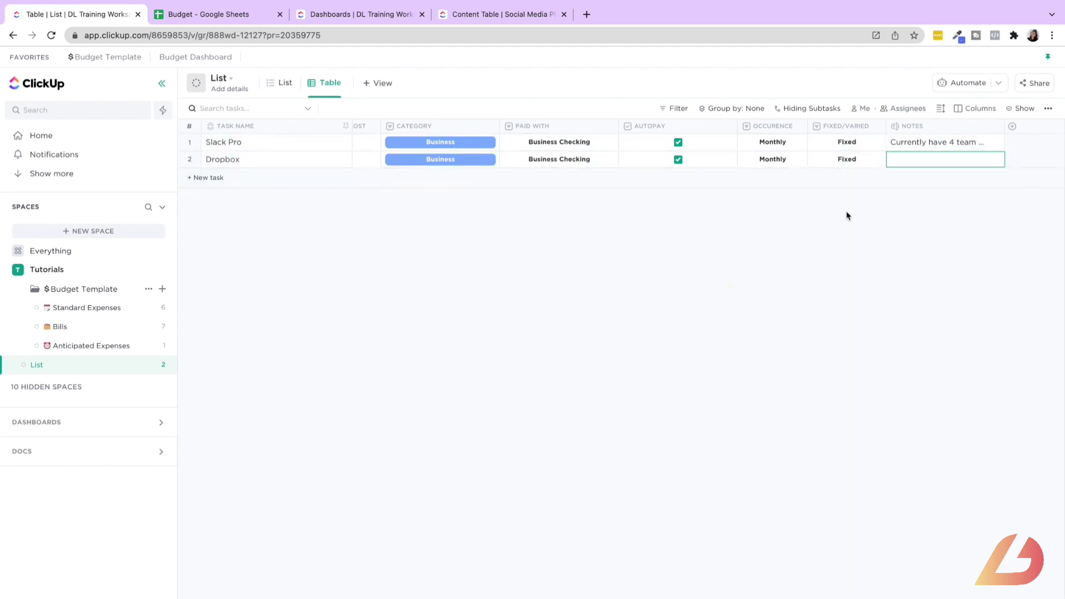
scroll(781, 160, "left", 3)
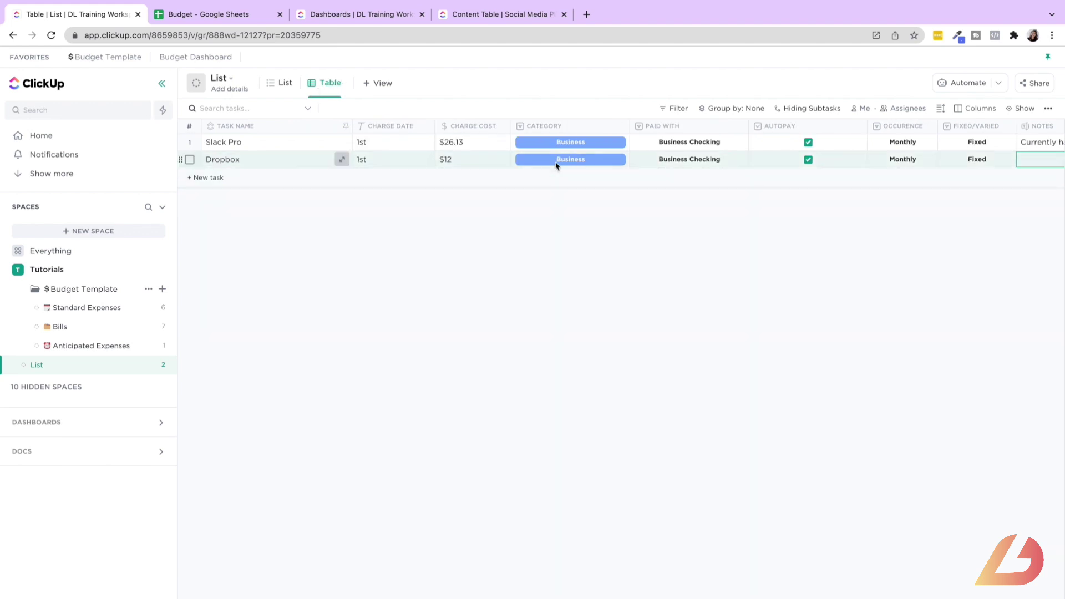
scroll(556, 164, "right", 1)
scroll(556, 164, "right", 4)
scroll(557, 162, "left", 5)
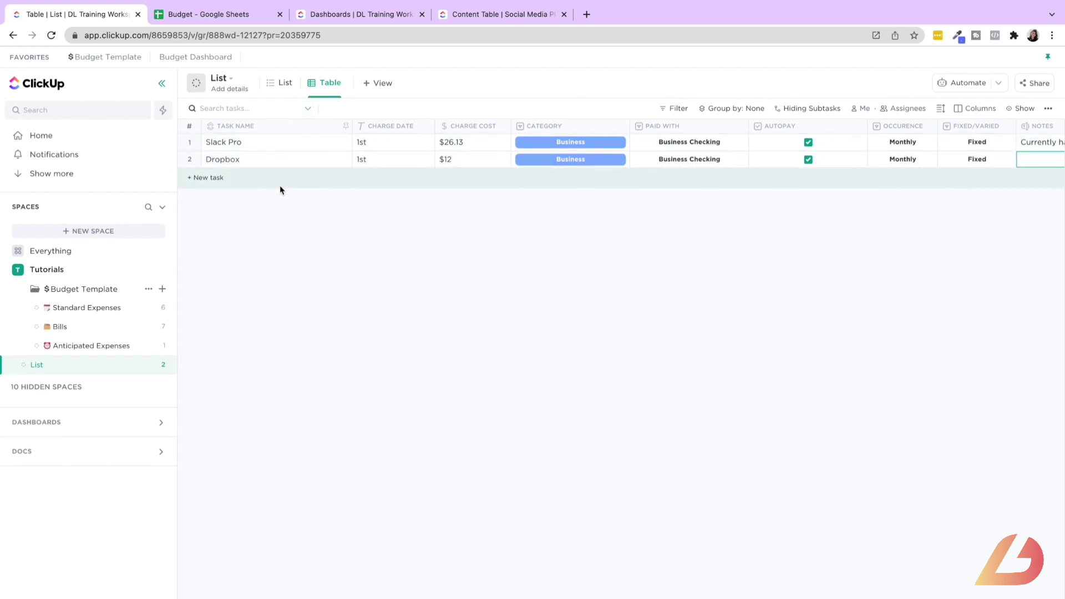
Step: Show the Charge Date and Charge Cost fields as columns in the List view
left_click(284, 87)
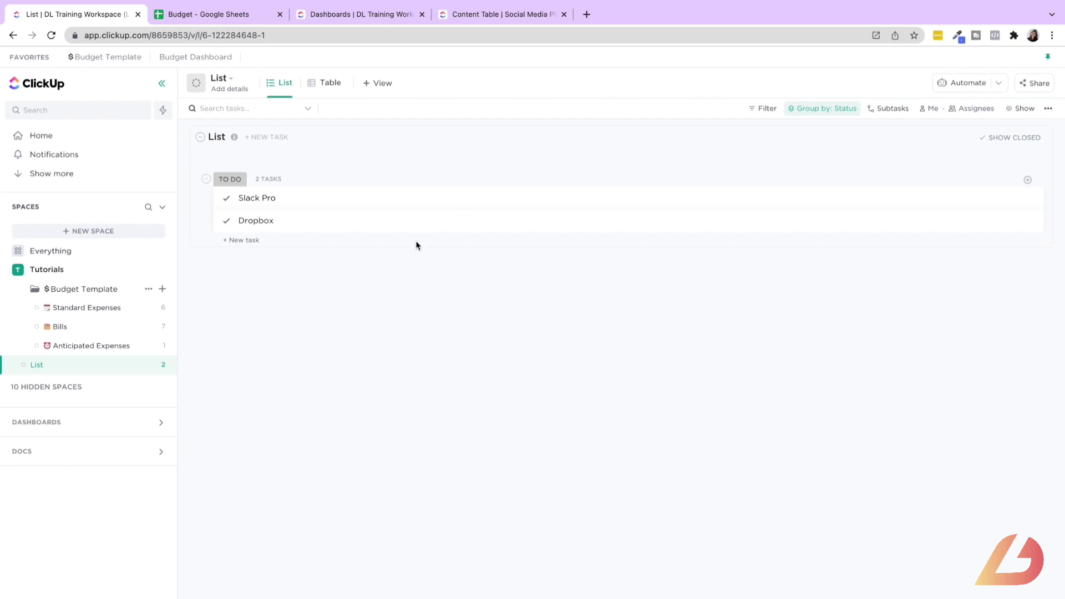
left_click(1027, 179)
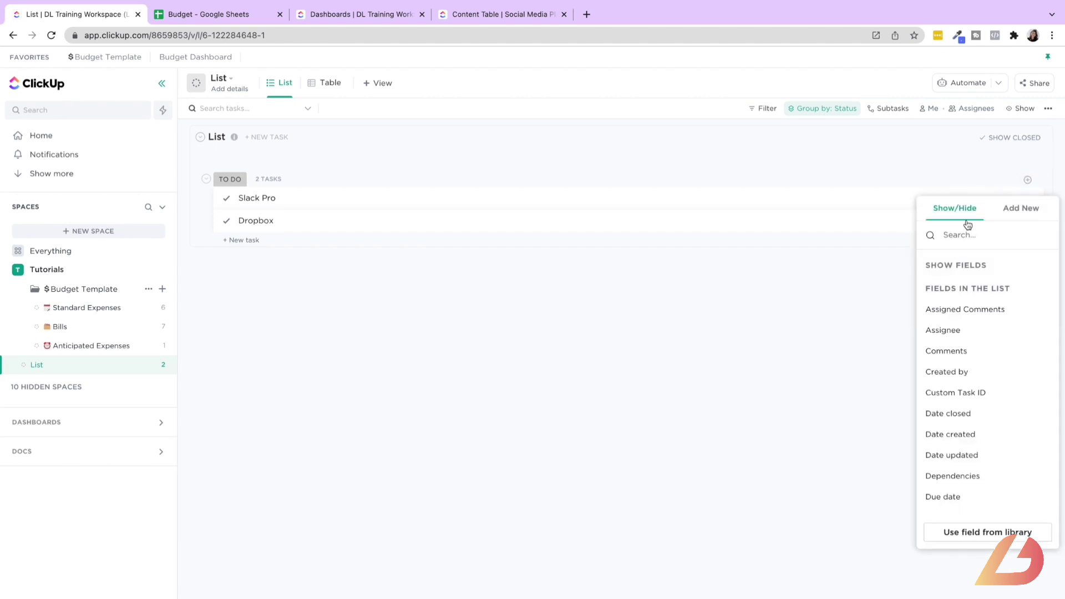
scroll(969, 428, "down", 8)
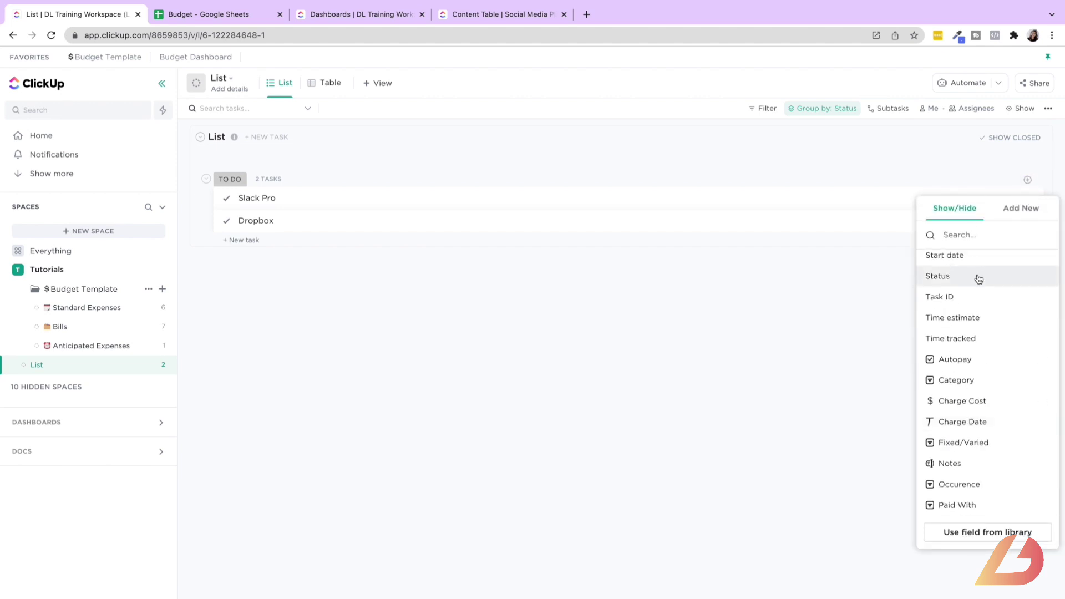
left_click(956, 423)
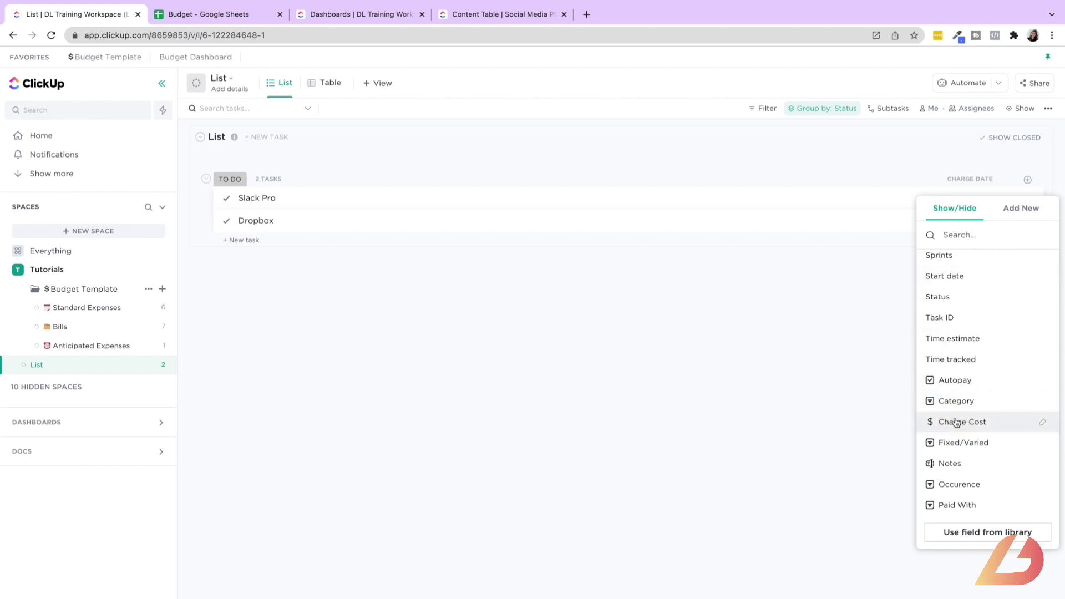
left_click(955, 423)
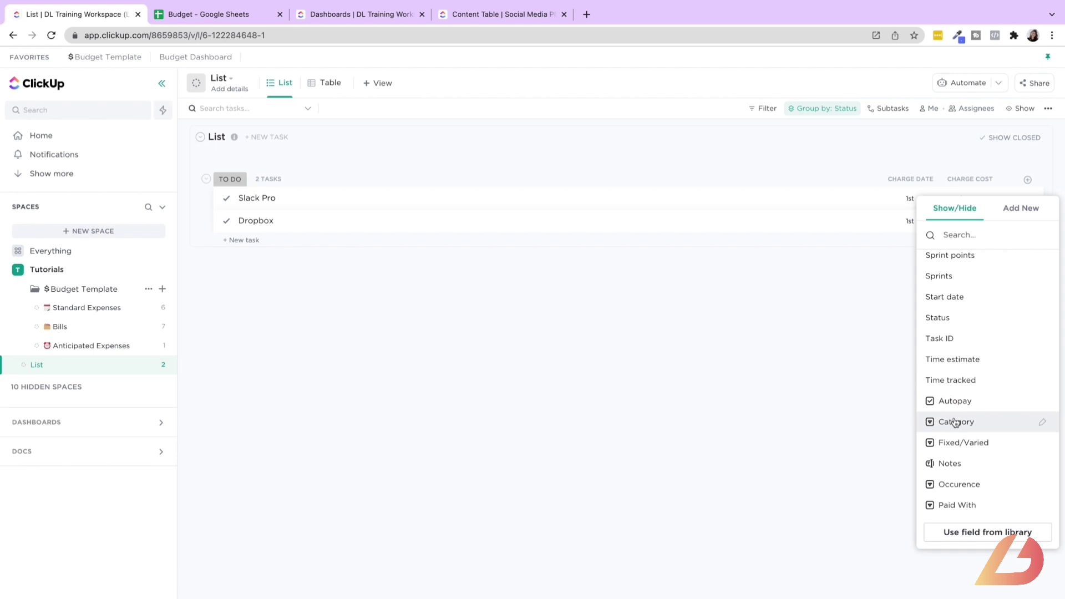
left_click(838, 340)
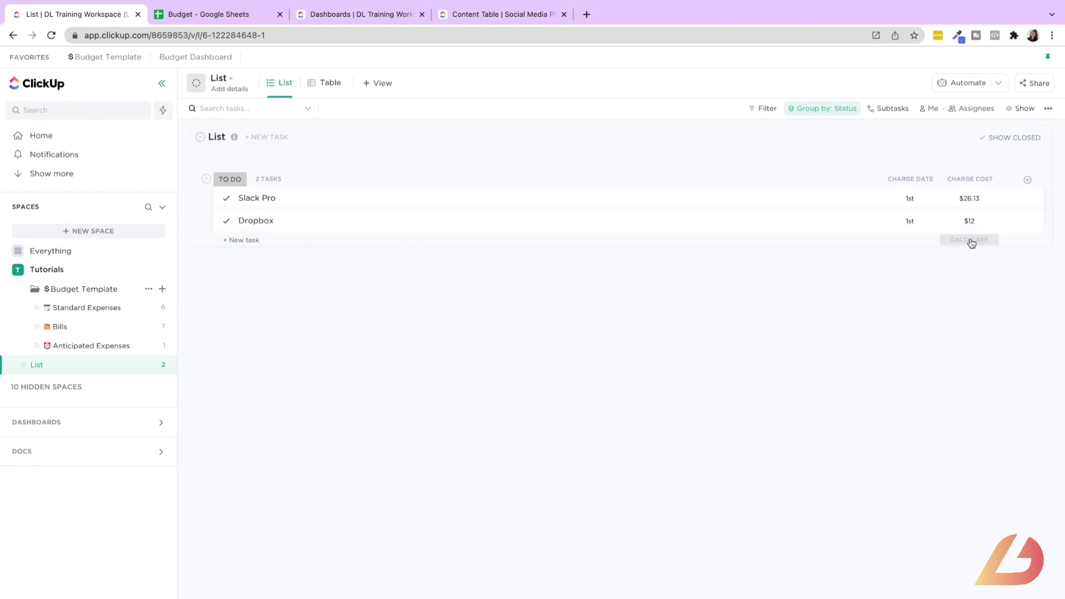
Step: Calculate the Sum of the Charge Cost column in the List view
left_click(970, 240)
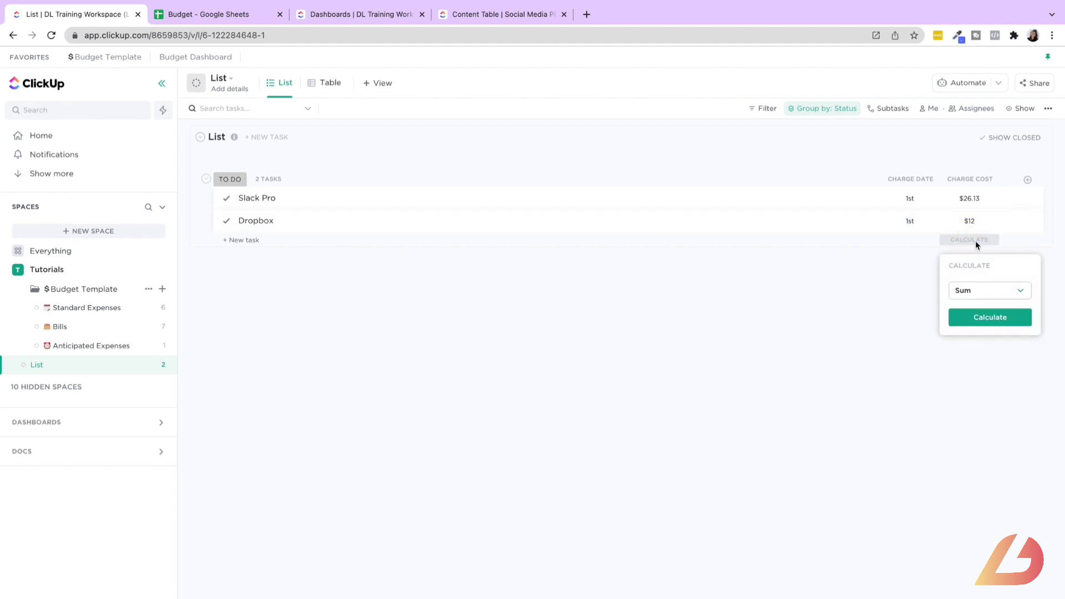
left_click(986, 296)
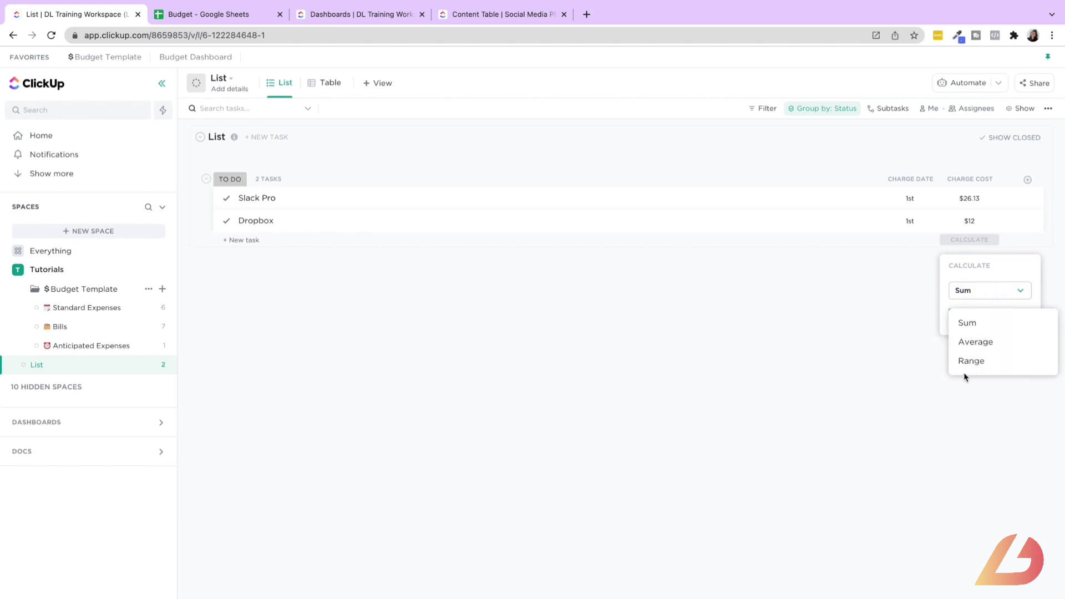
left_click(978, 323)
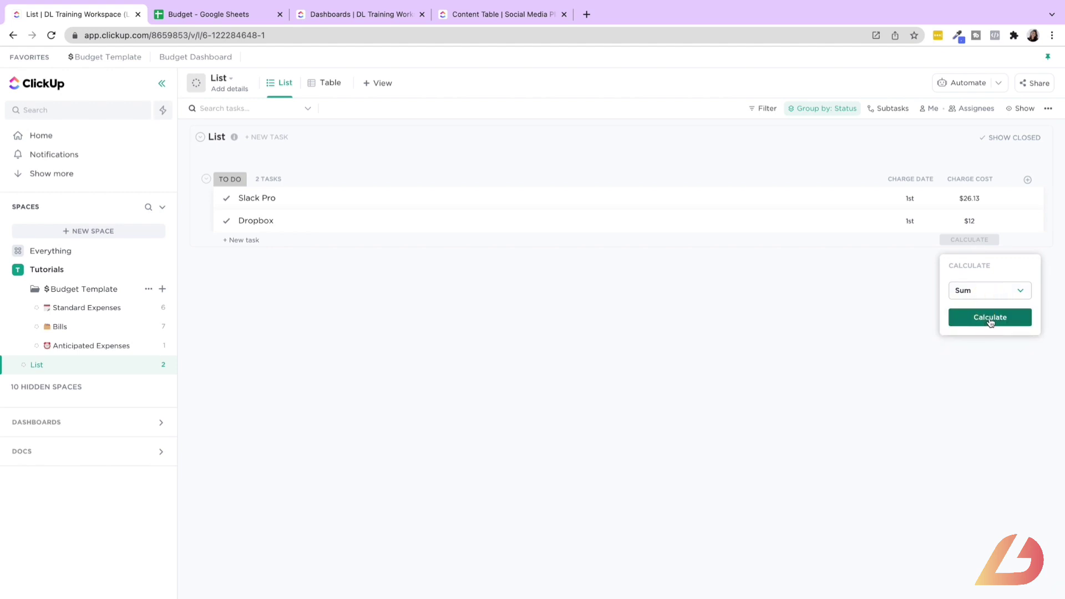
left_click(986, 323)
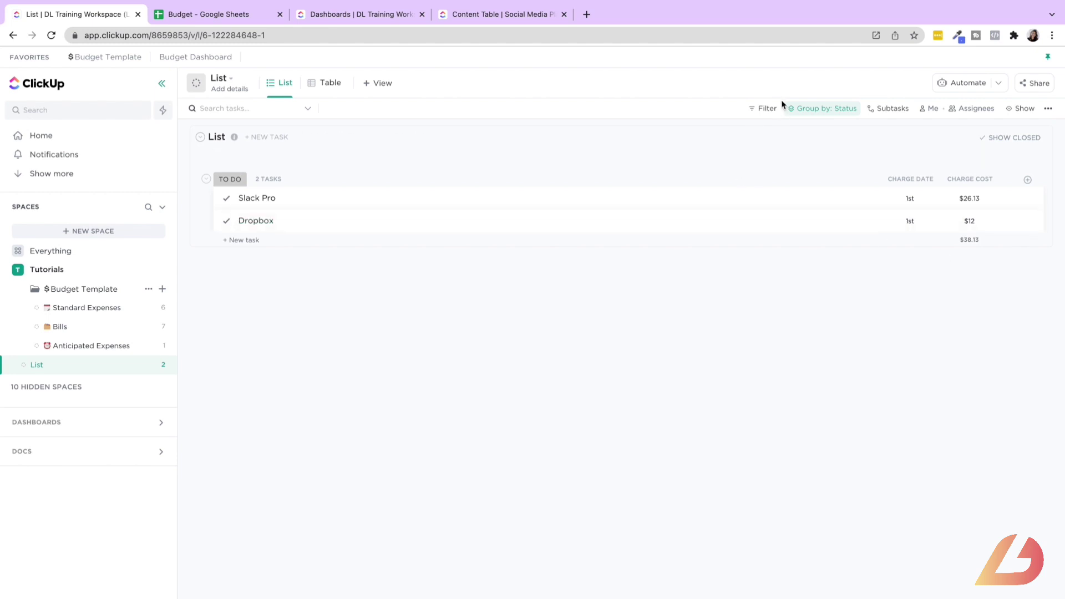
left_click(765, 110)
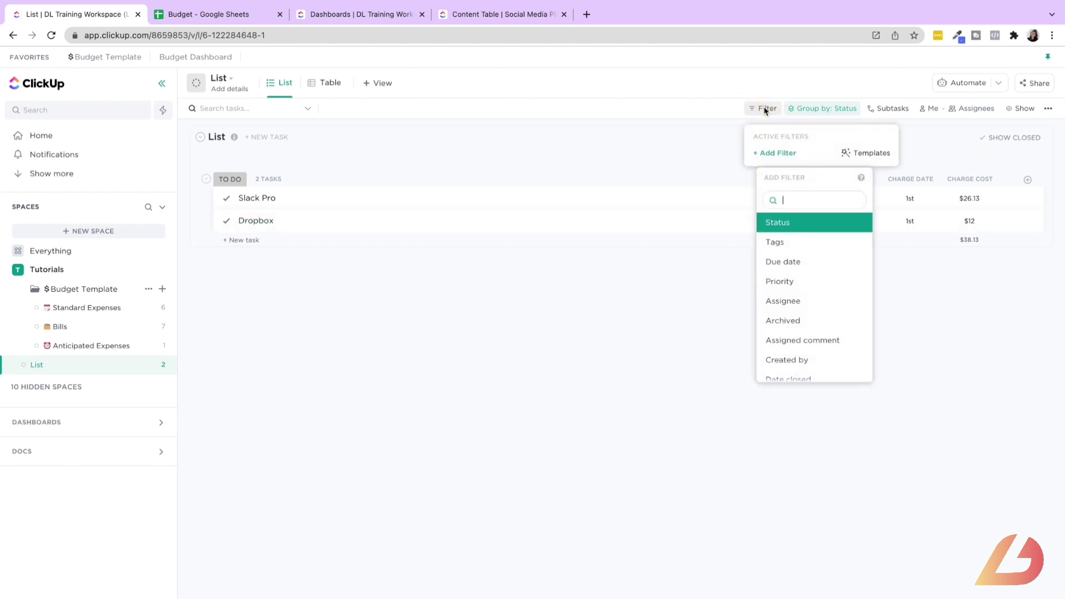
scroll(789, 319, "down", 8)
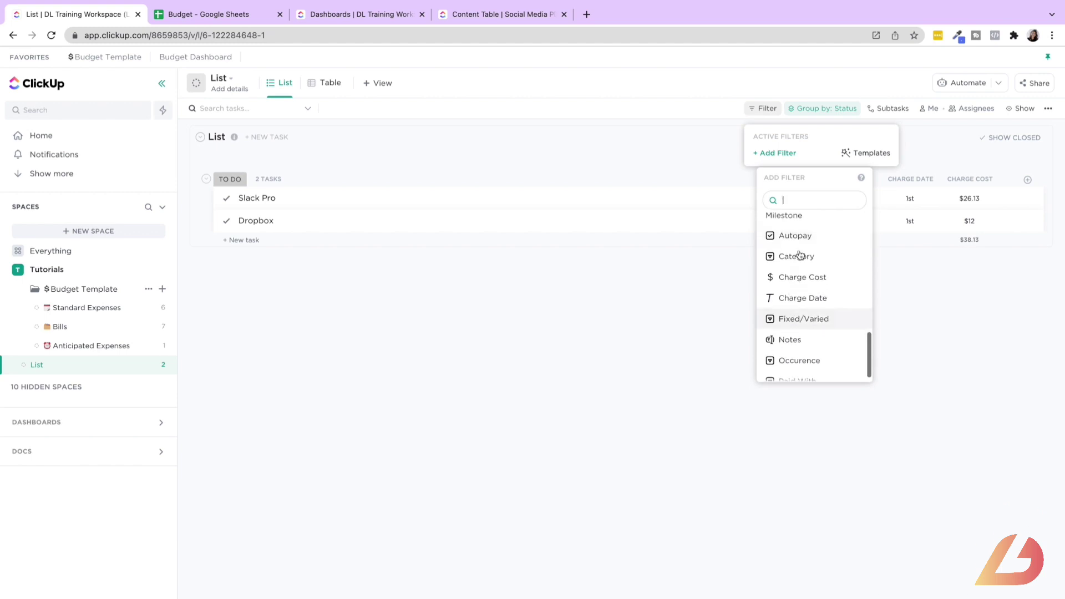
scroll(798, 320, "down", 1)
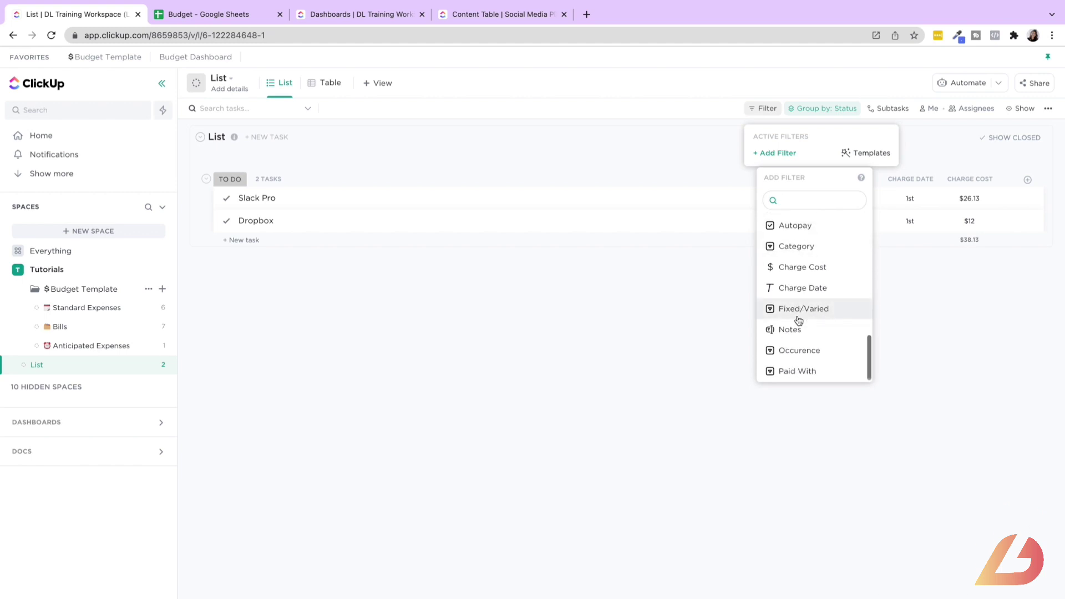
left_click(794, 372)
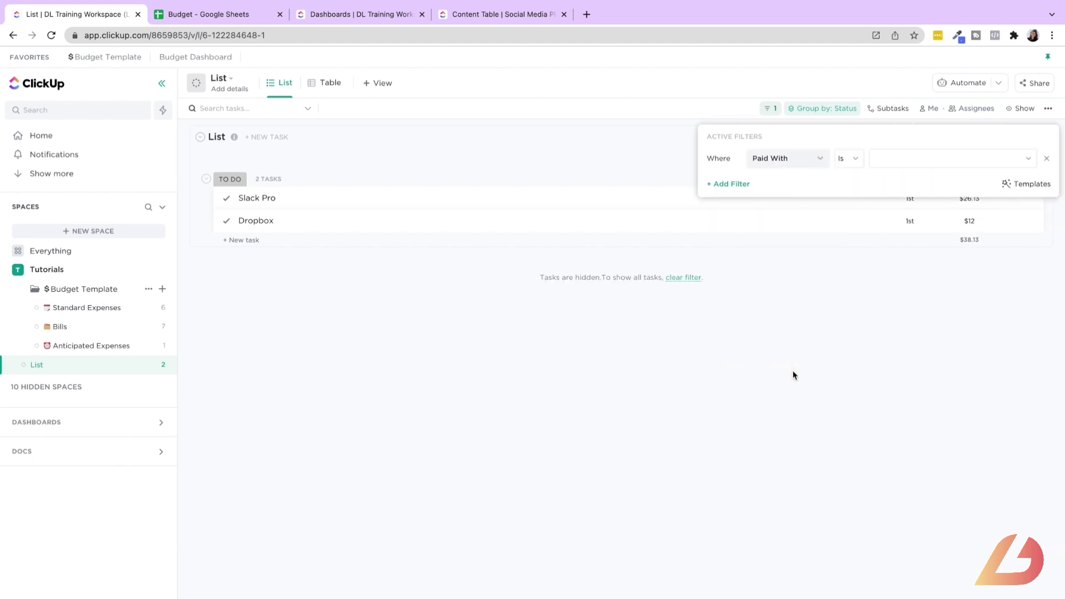
left_click(900, 159)
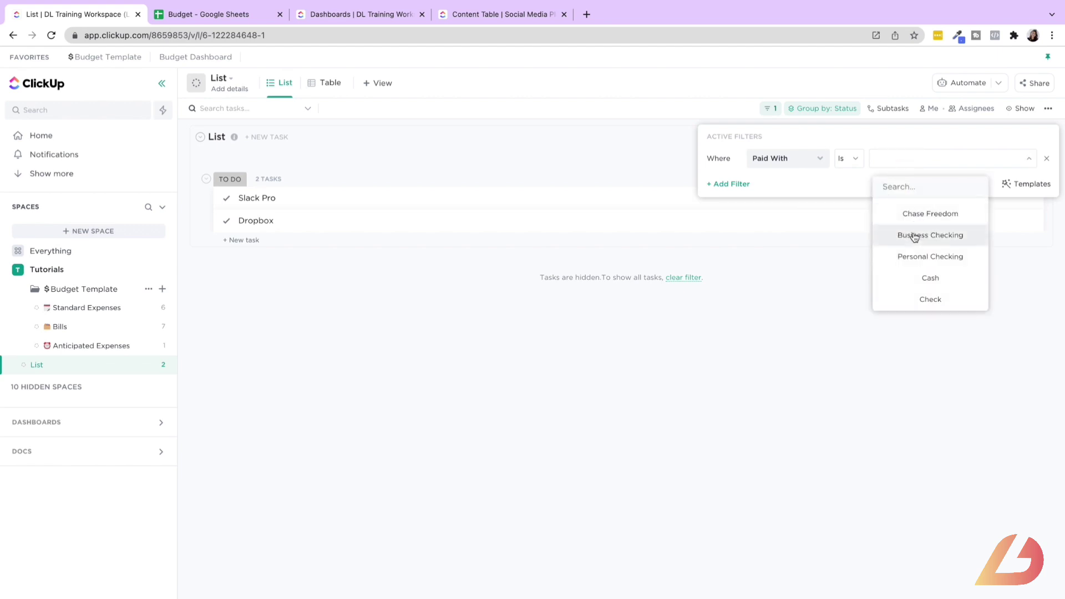
left_click(371, 281)
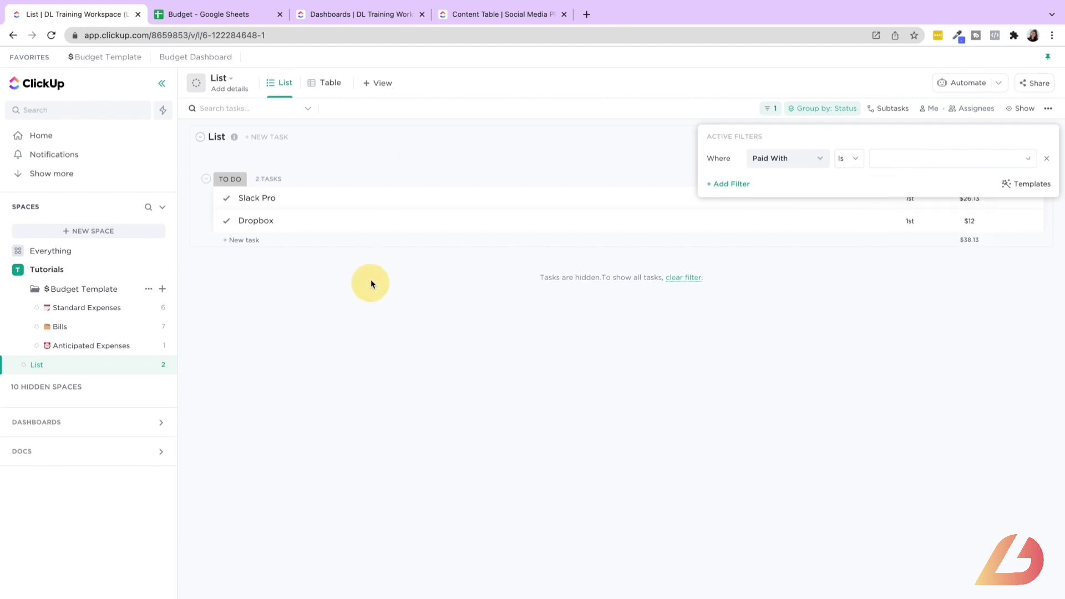
Step: Add a task named Charge in the Table view
left_click(327, 83)
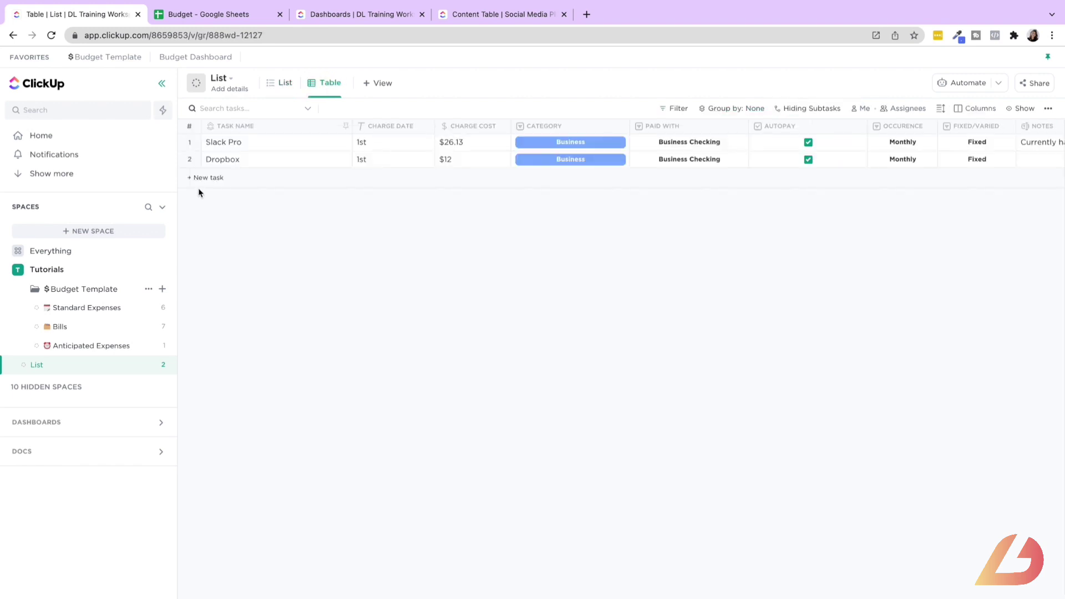
left_click(219, 177)
type("Q")
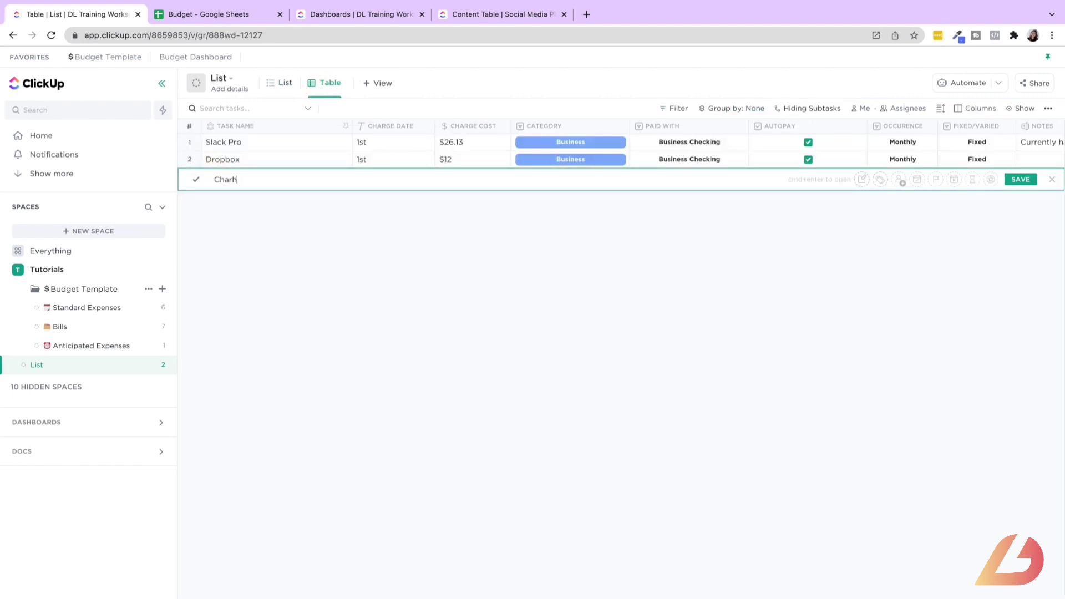
type("harge")
key("Return")
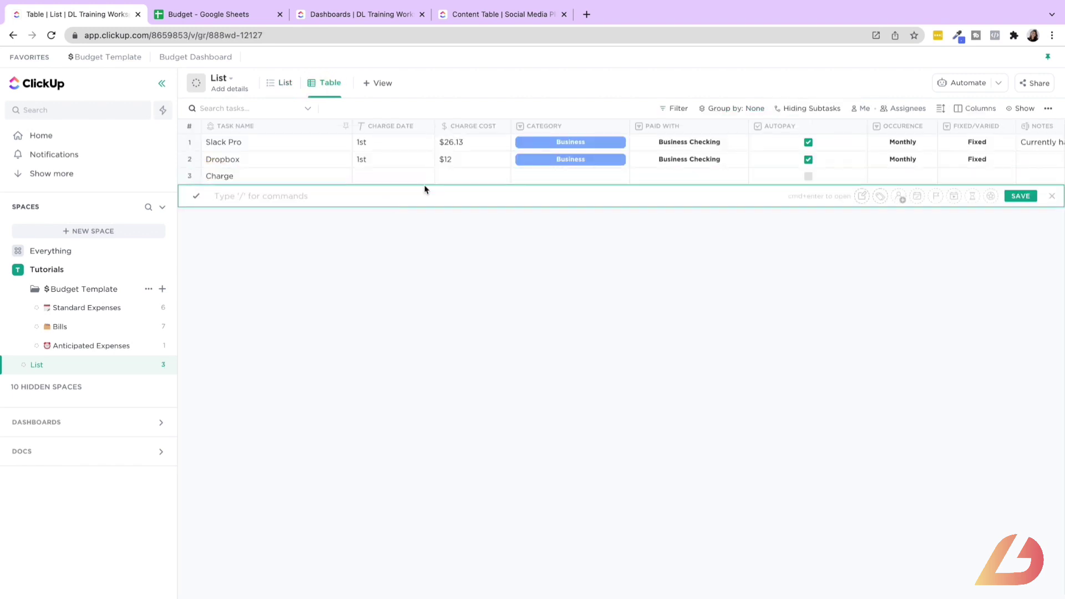
Step: Set the Charge task's Charge Cost to $15 and its Paid With to Chase Freedom
left_click(464, 179)
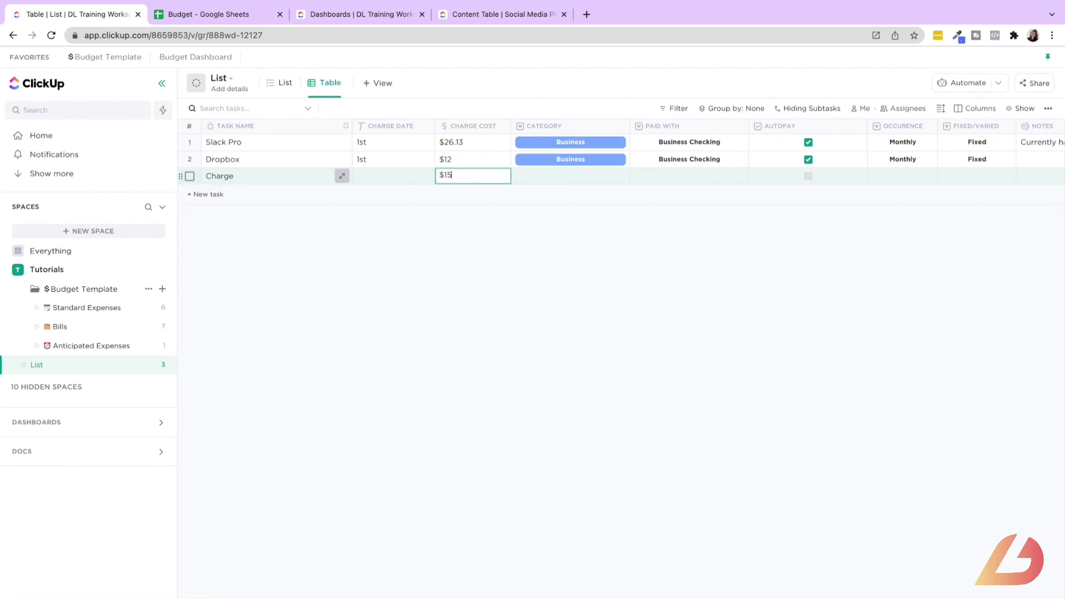
left_click(700, 176)
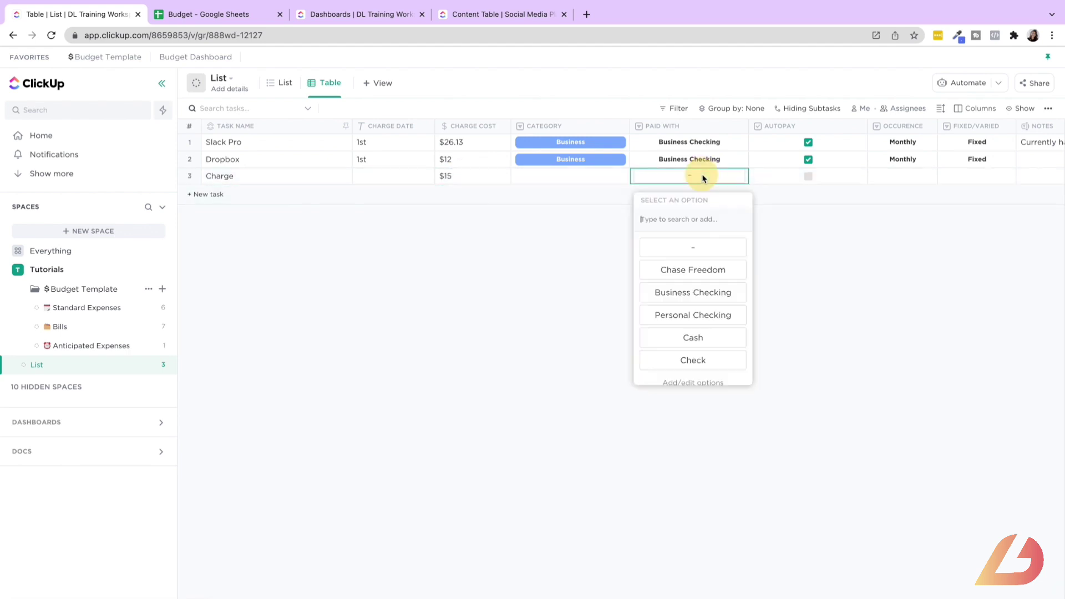
left_click(703, 268)
Step: Clear the active filter in the List view and filter the tasks to those whose Paid With is Chase Freedom
left_click(272, 83)
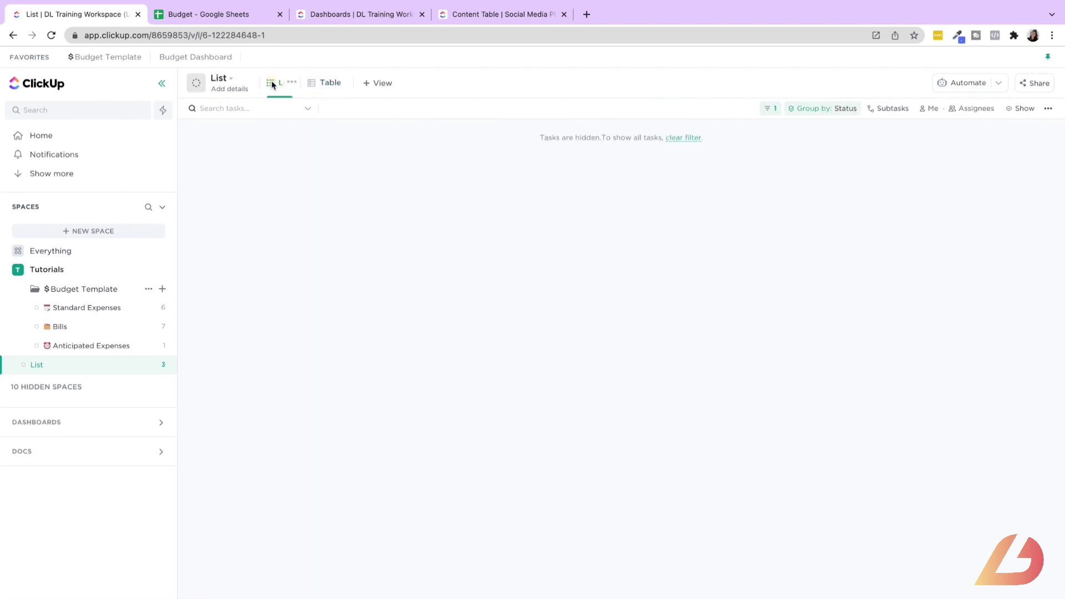
left_click(683, 137)
left_click(763, 108)
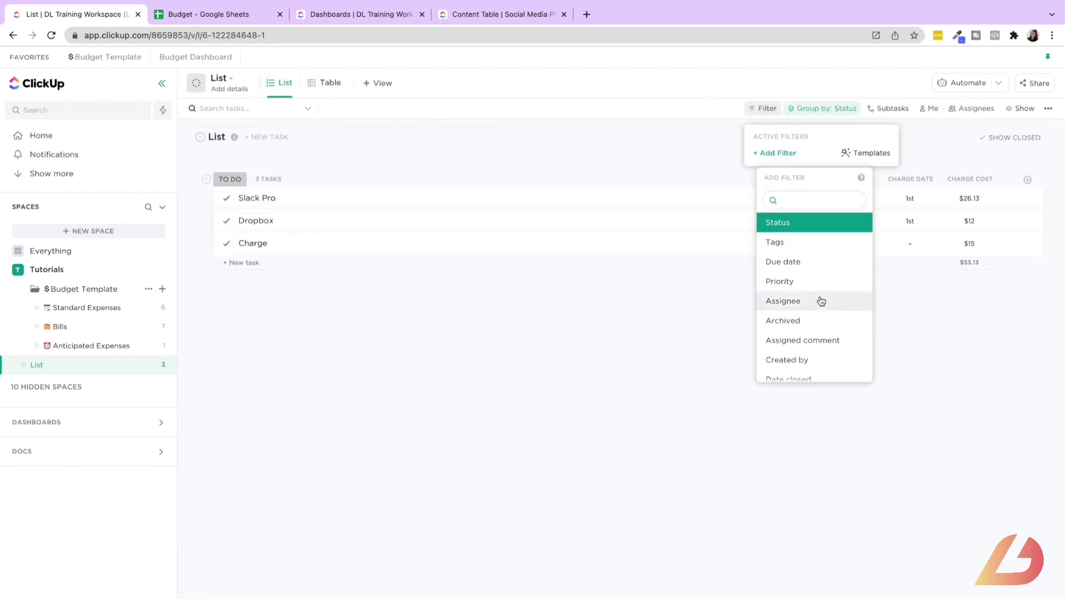
scroll(821, 302, "down", 10)
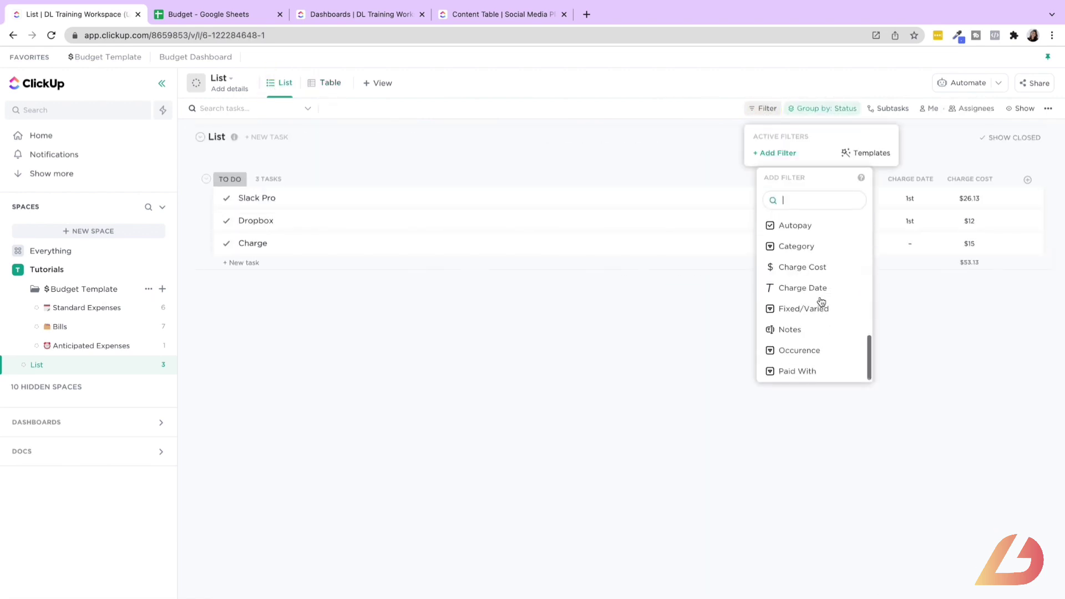
left_click(800, 369)
left_click(892, 161)
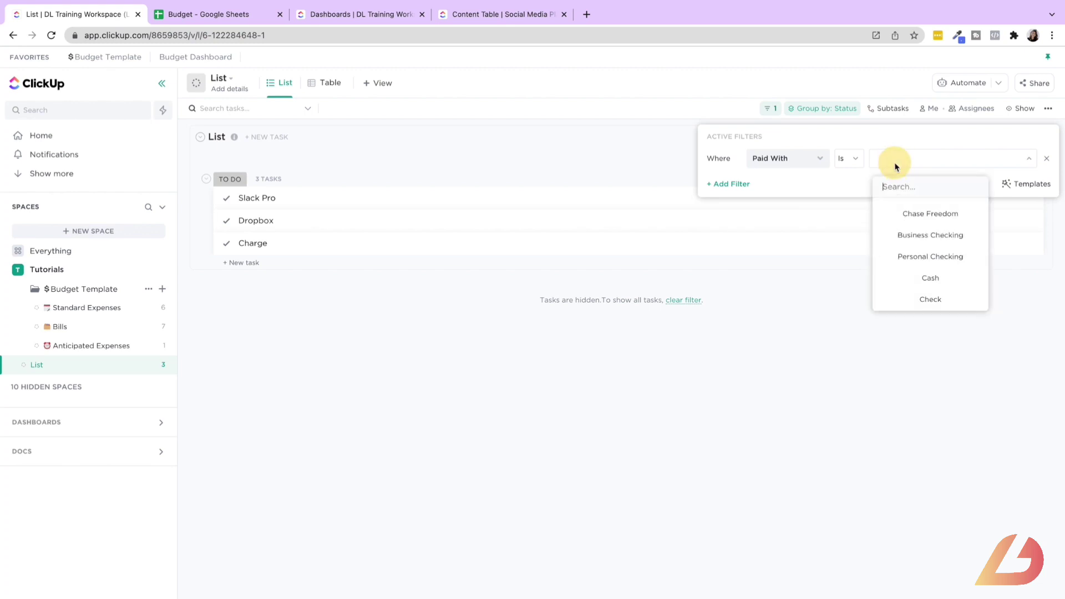
left_click(911, 211)
left_click(853, 326)
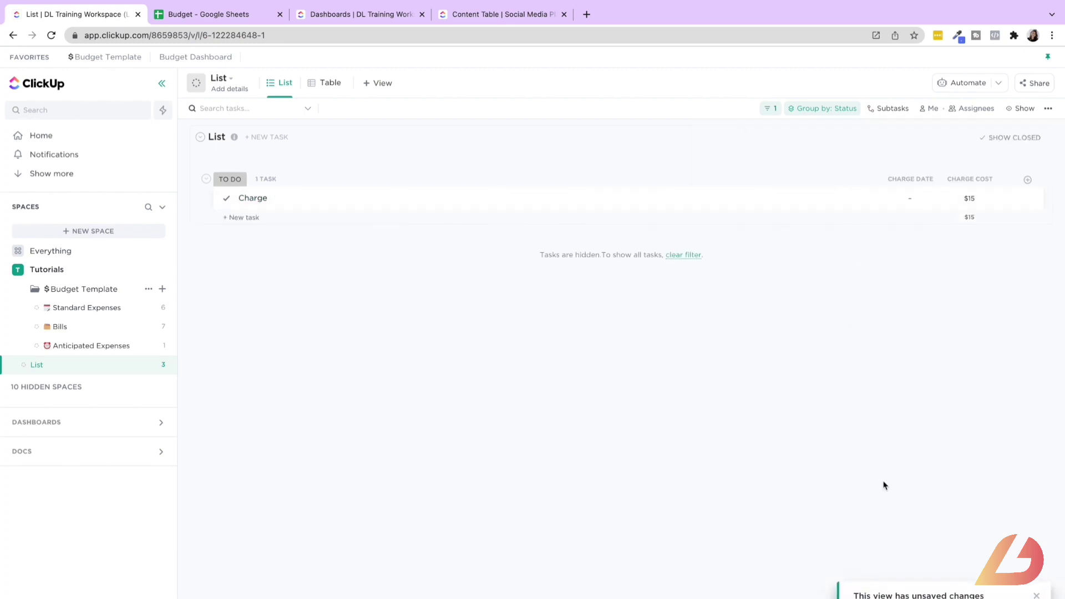
left_click(1036, 595)
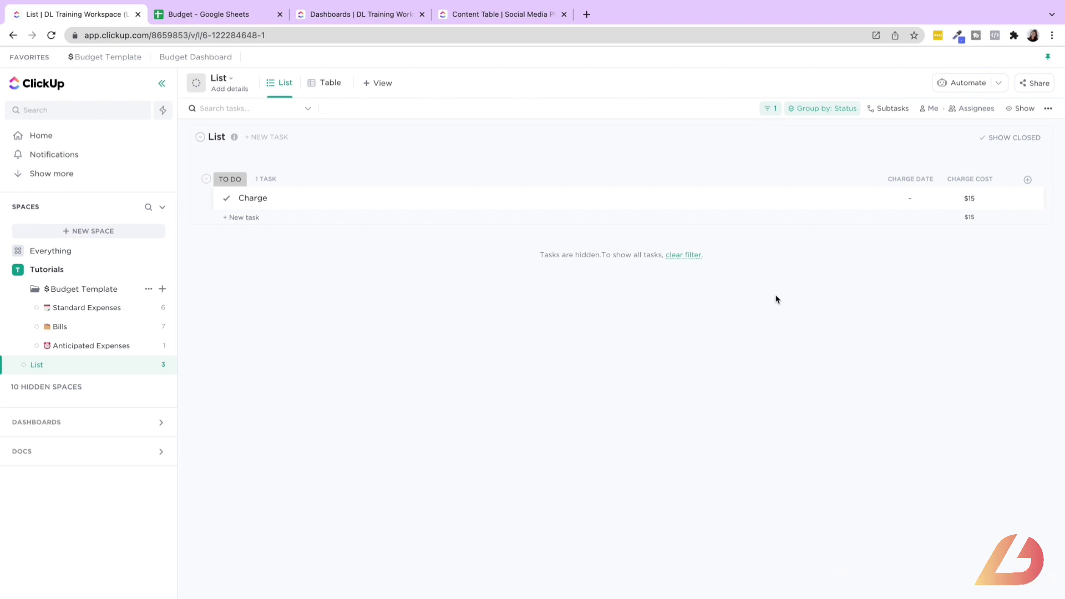
Step: Remove the Paid With filter from the List view
left_click(771, 108)
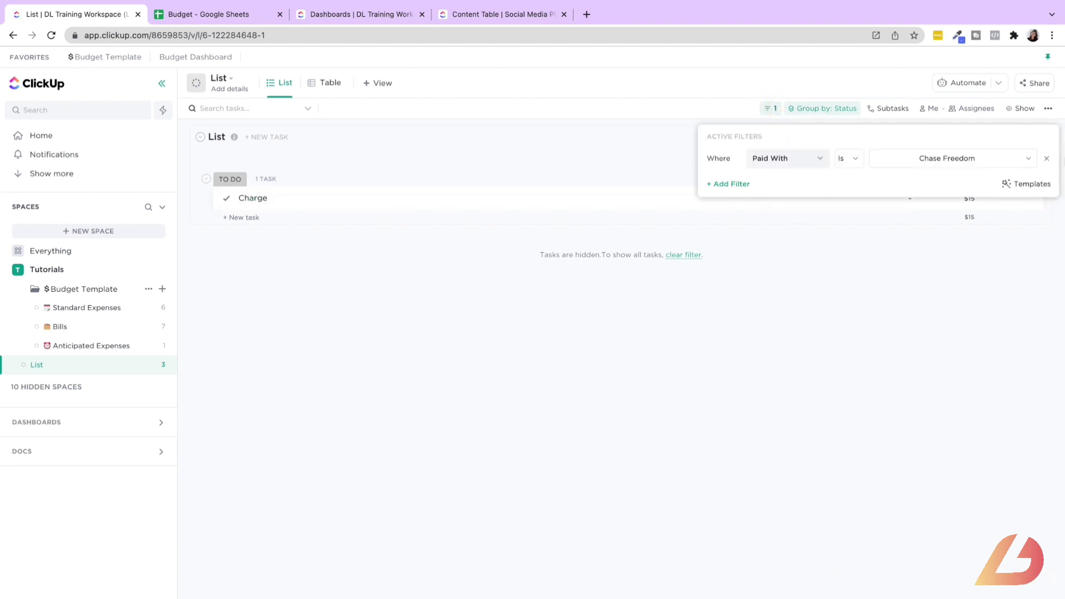
left_click(1049, 163)
left_click(647, 327)
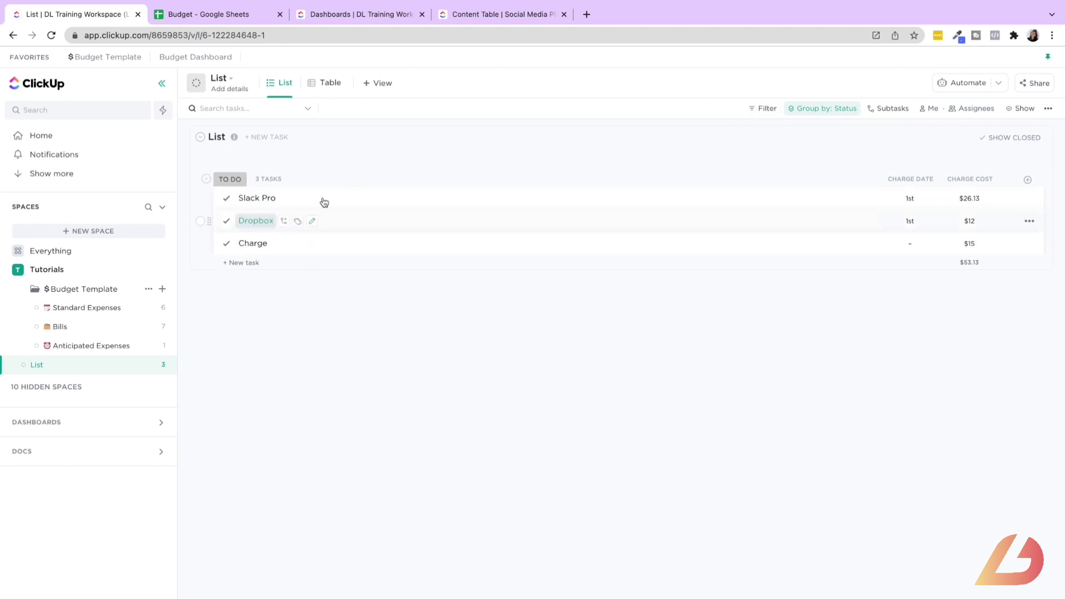
Step: Group the List view's tasks by the Paid With custom field
left_click(821, 109)
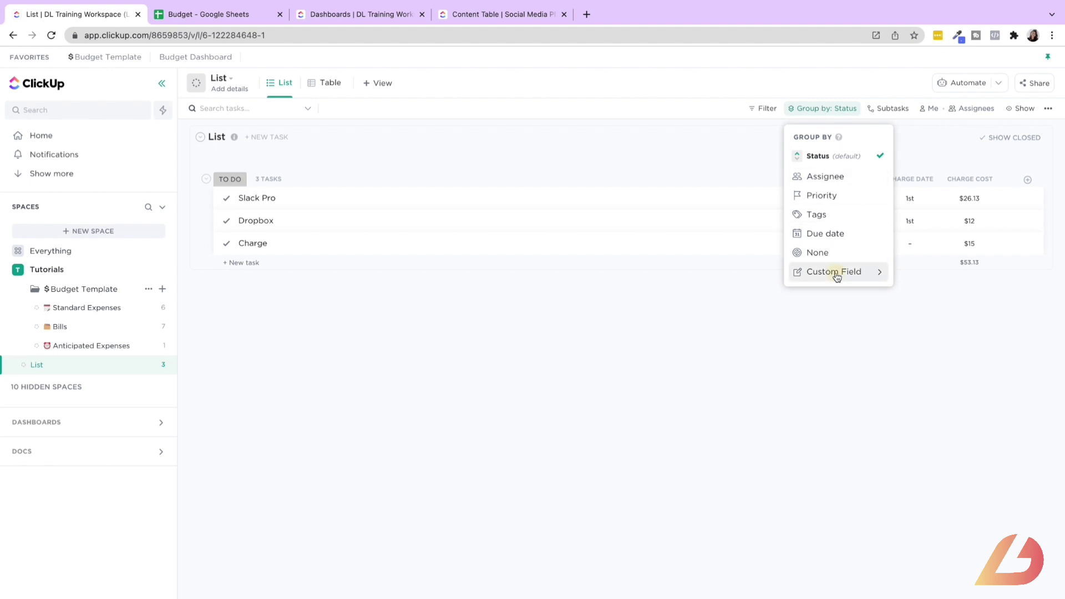
mouse_move(836, 274)
left_click(937, 312)
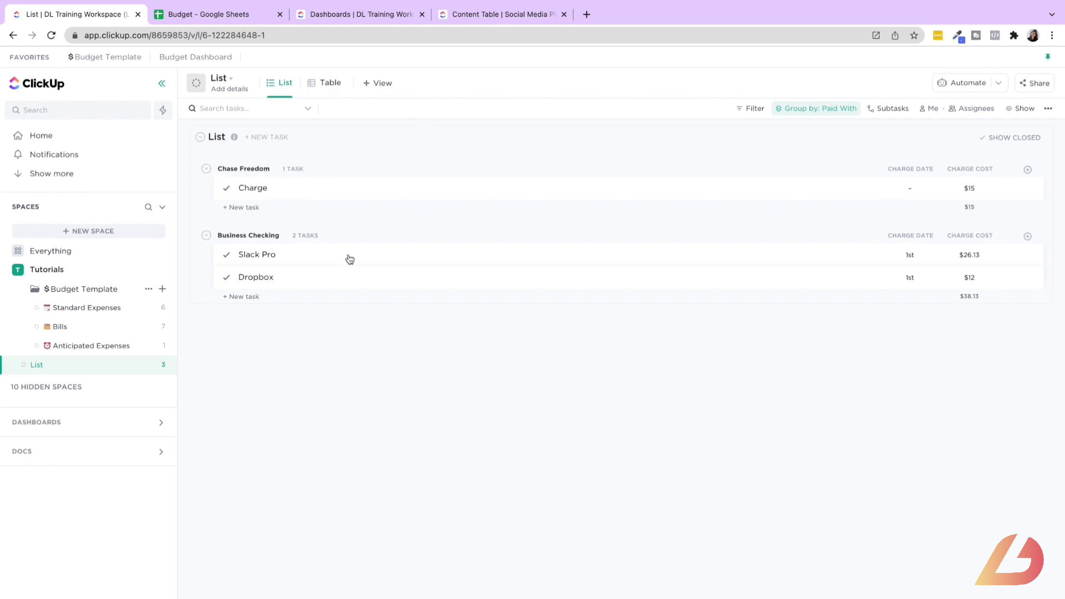
Step: Compare the Table view with the grouped List view and review the fields available as List columns
left_click(326, 86)
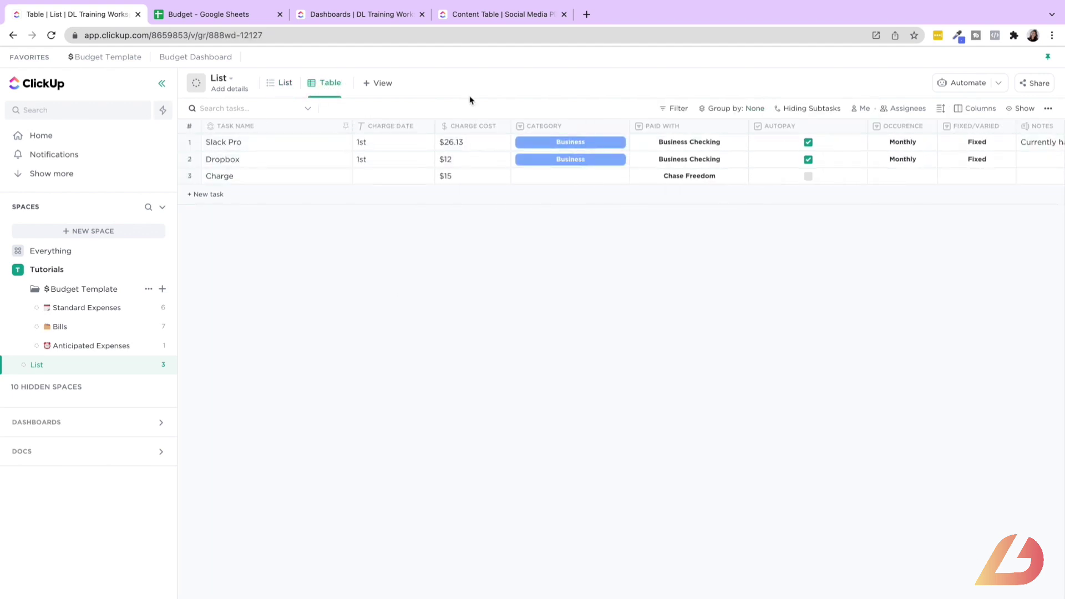
left_click(279, 89)
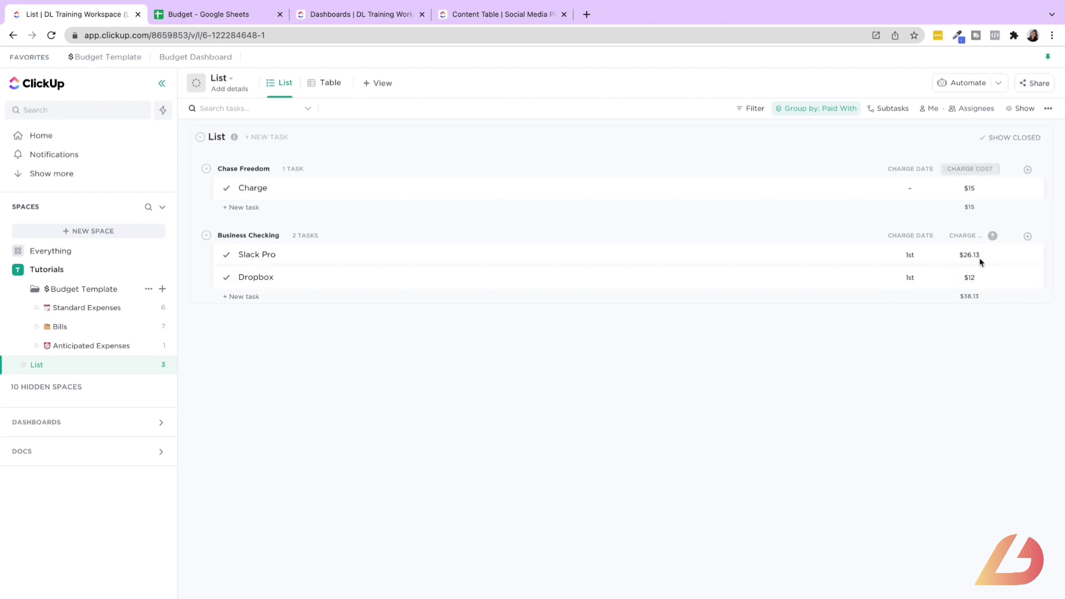
left_click(1027, 169)
scroll(975, 405, "down", 5)
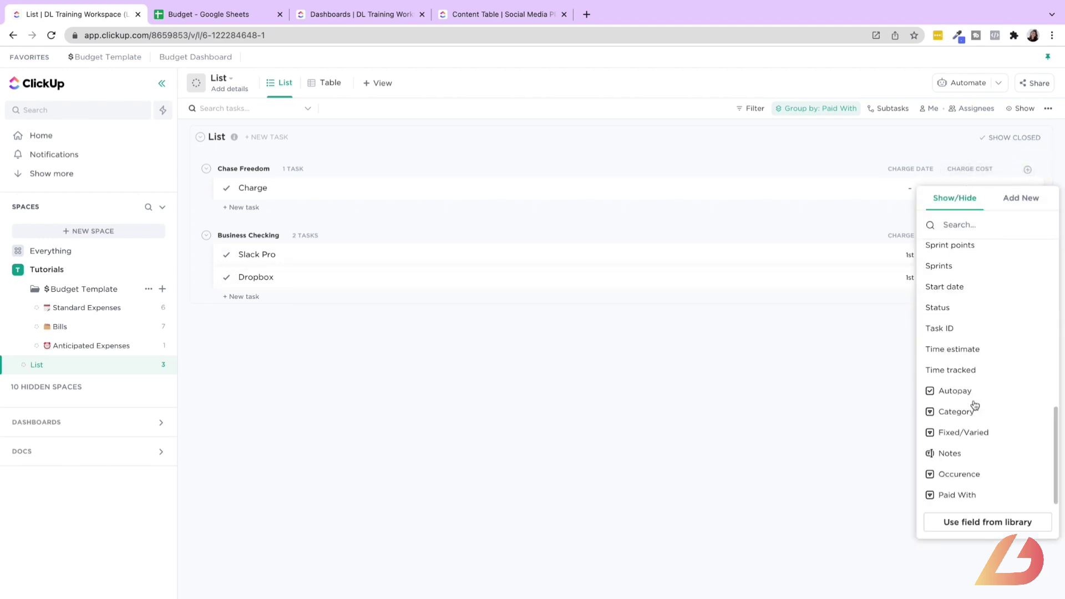
left_click(827, 383)
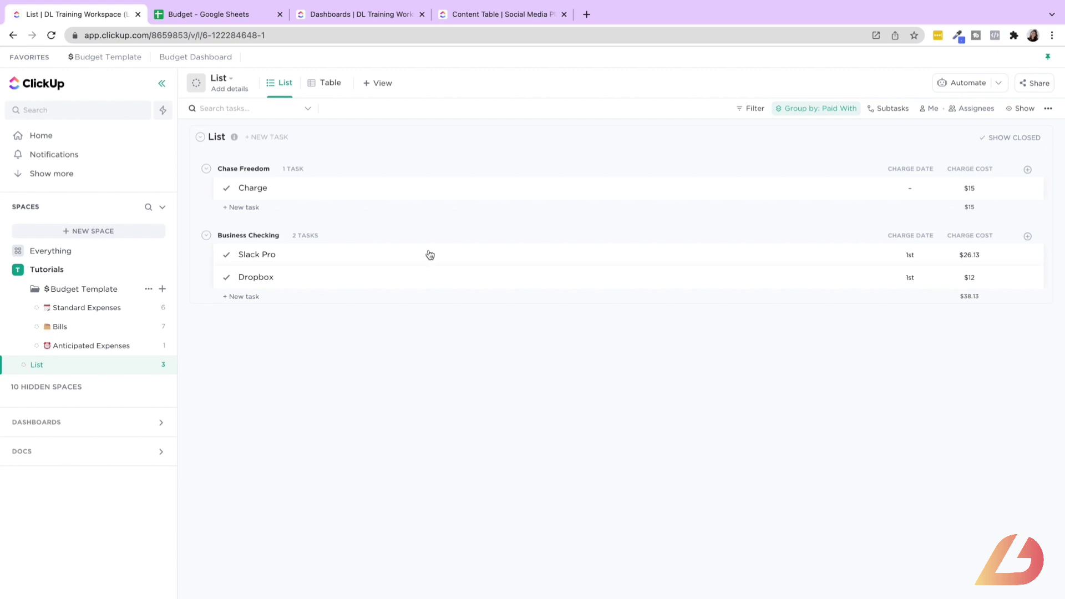
Step: Review the Dropbox task's custom fields, including the empty ones, and close the task
left_click(256, 279)
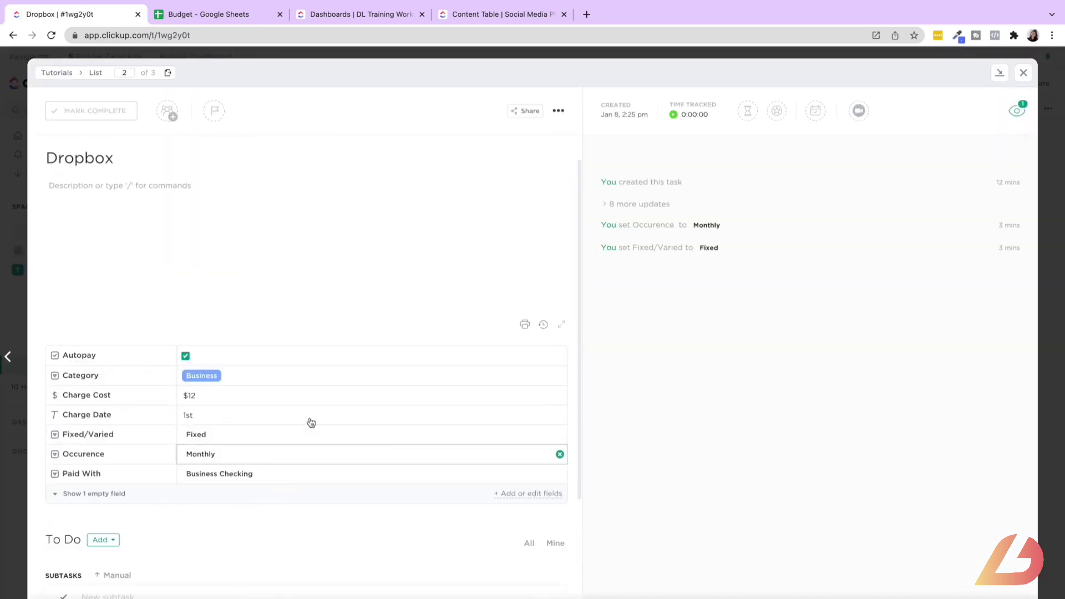
left_click(92, 493)
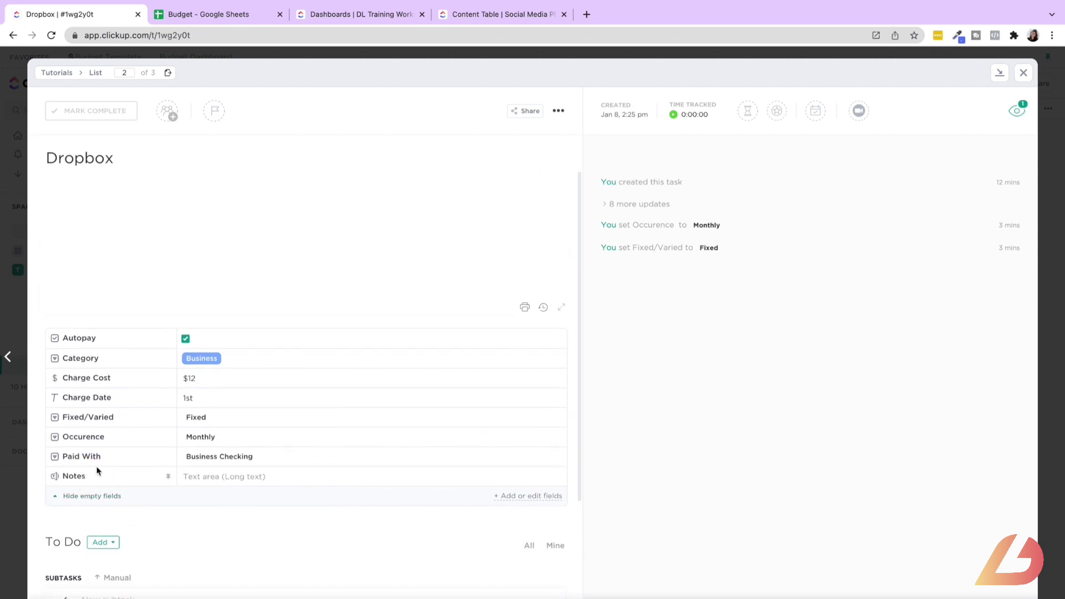
left_click(1024, 74)
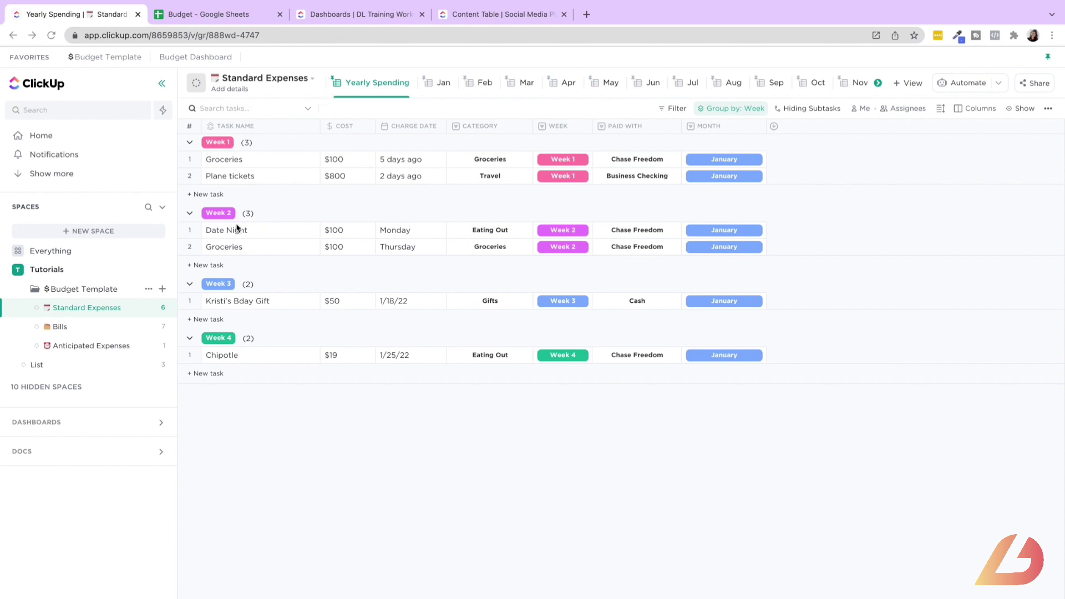
Step: Switch to the Budget spreadsheet in Google Sheets, examine the spending sheet's Category and Paid With options, and view the ClickUp Budget Dashboard
left_click(200, 20)
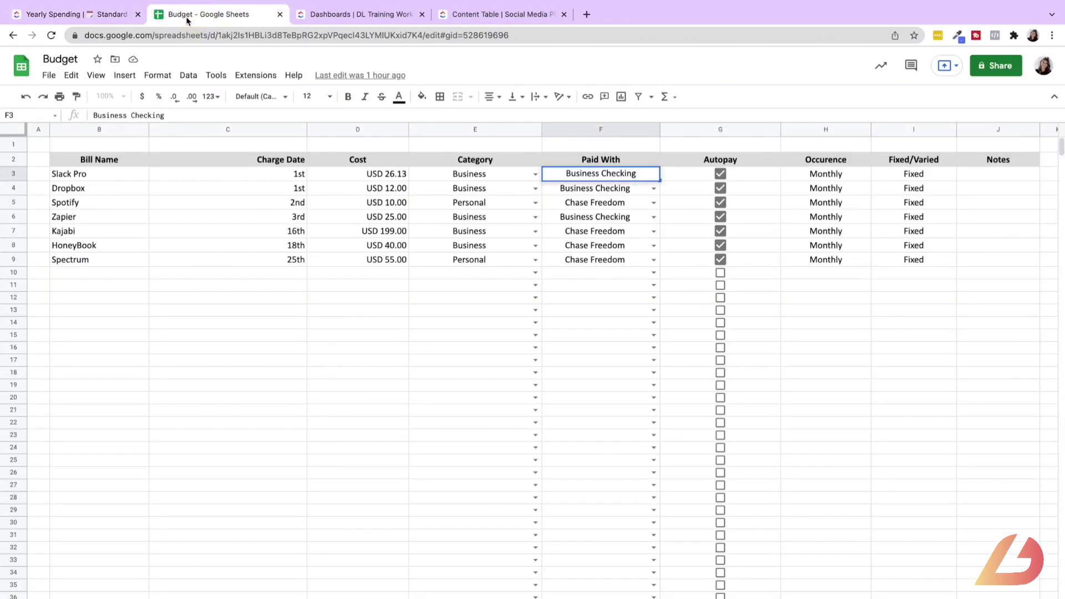
key("alt+Up")
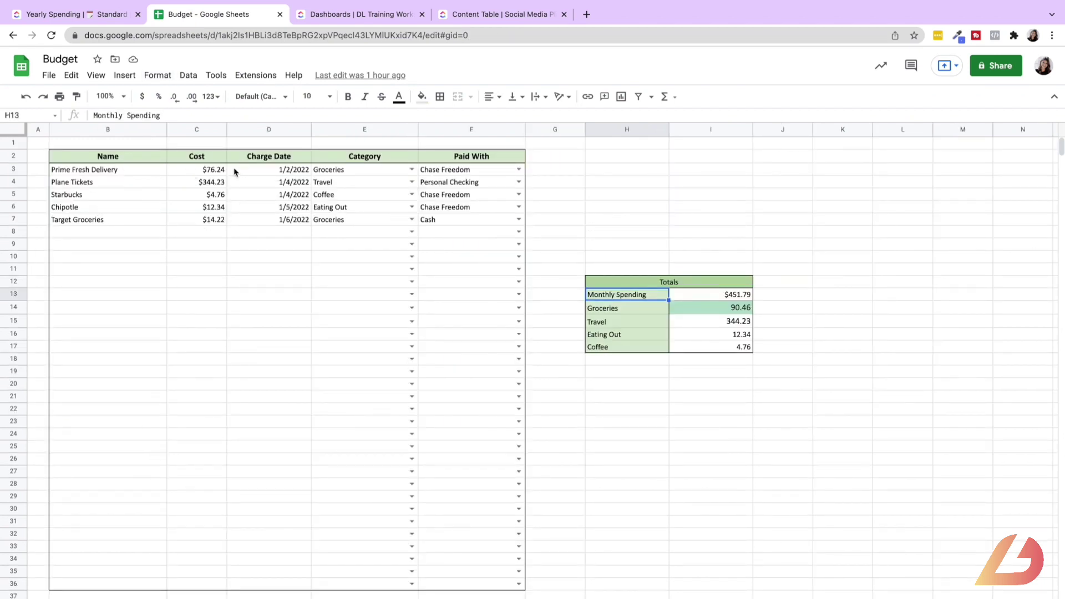
left_click(412, 169)
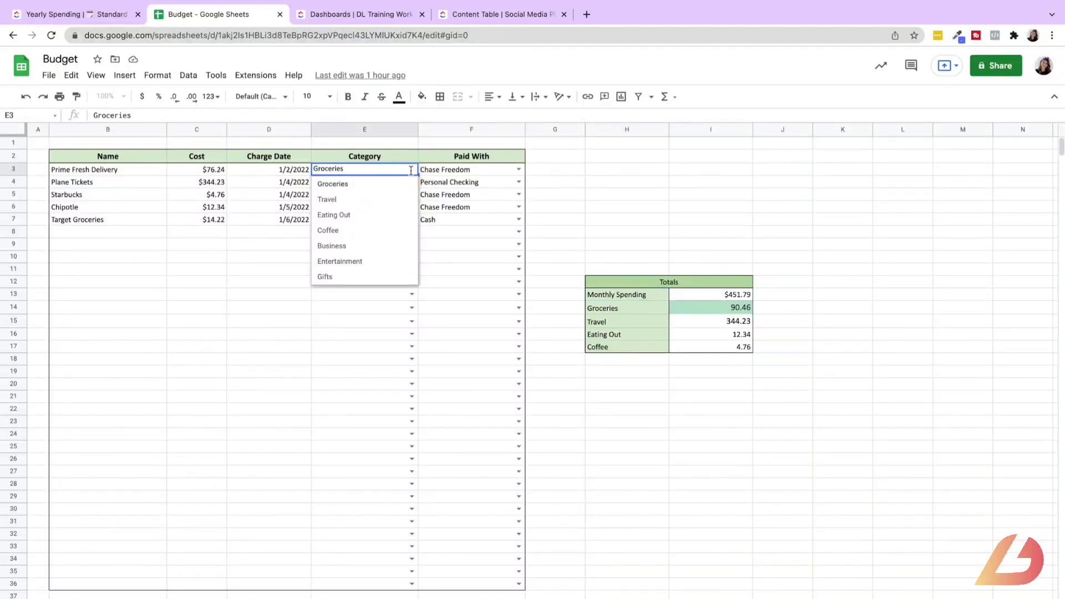
left_click(519, 169)
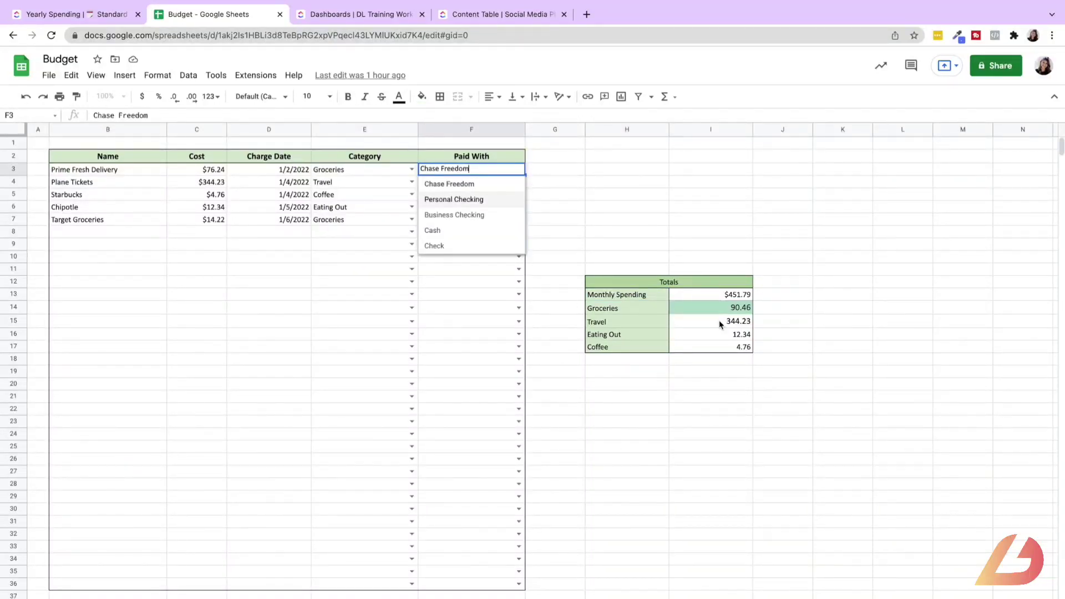
left_click(560, 399)
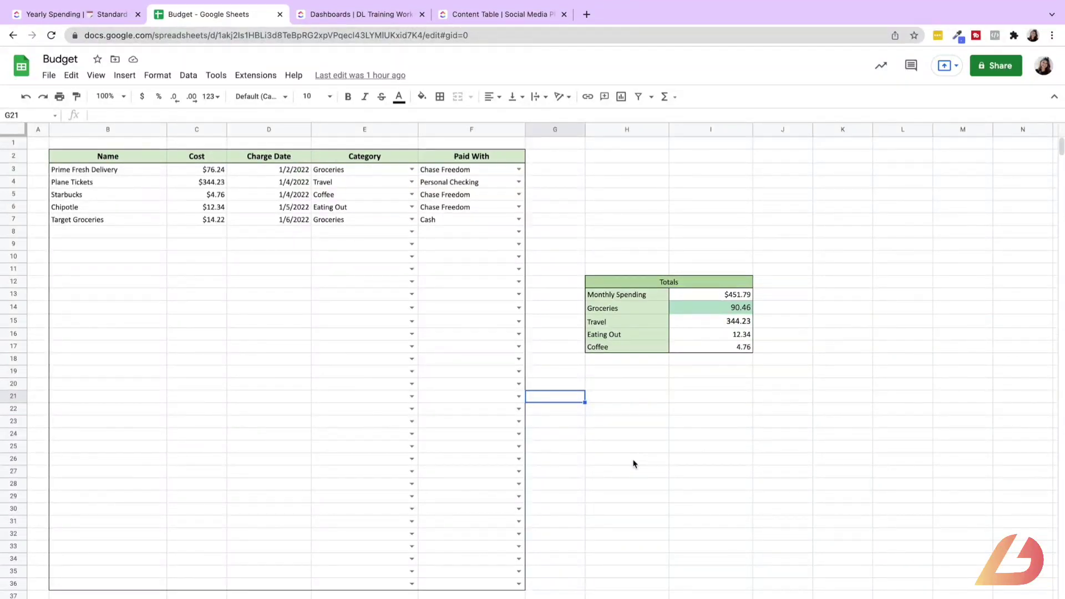
left_click(312, 15)
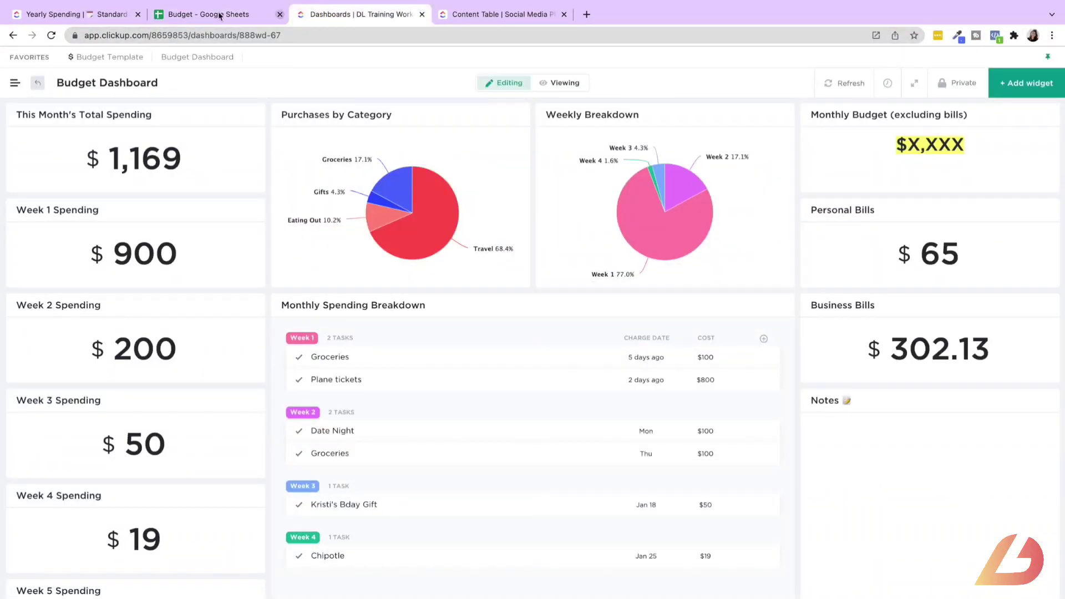
Step: Return to the Standard Expenses list in ClickUp and group its Yearly Spending view by the Month custom field
left_click(118, 15)
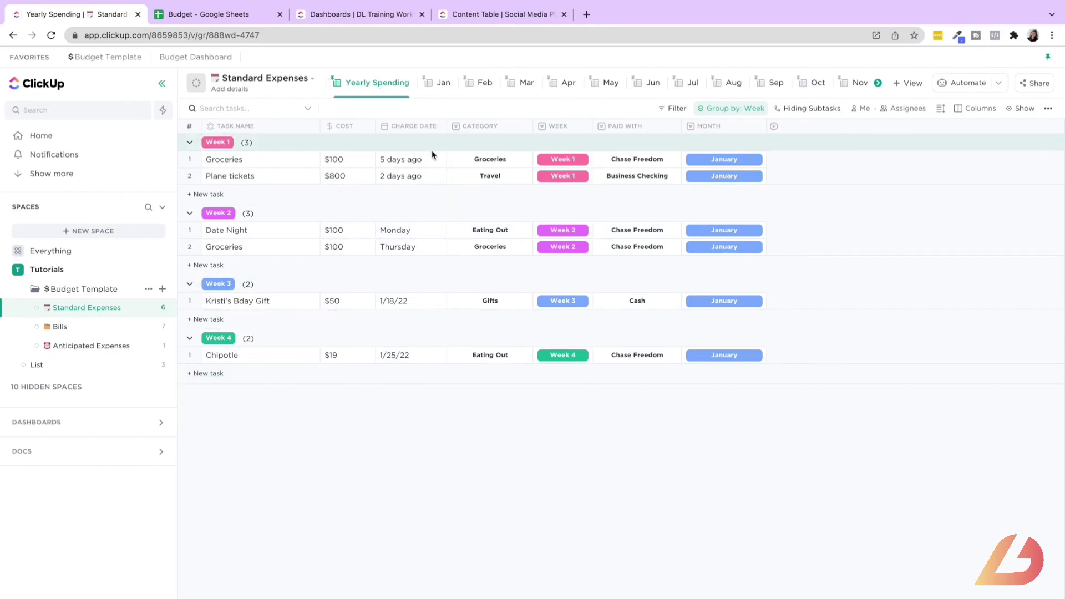
left_click(735, 108)
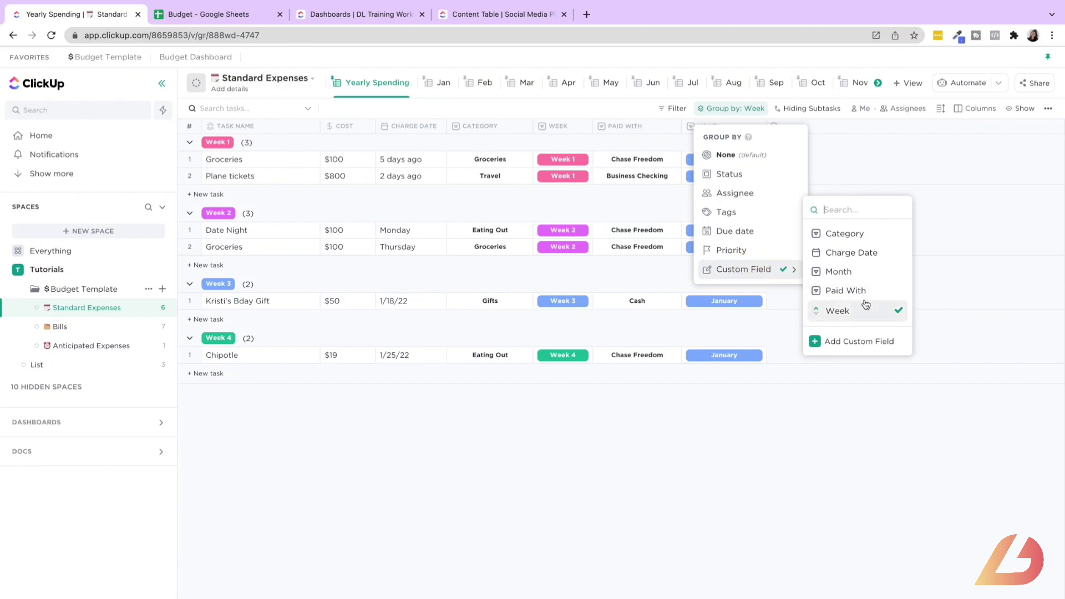
left_click(858, 271)
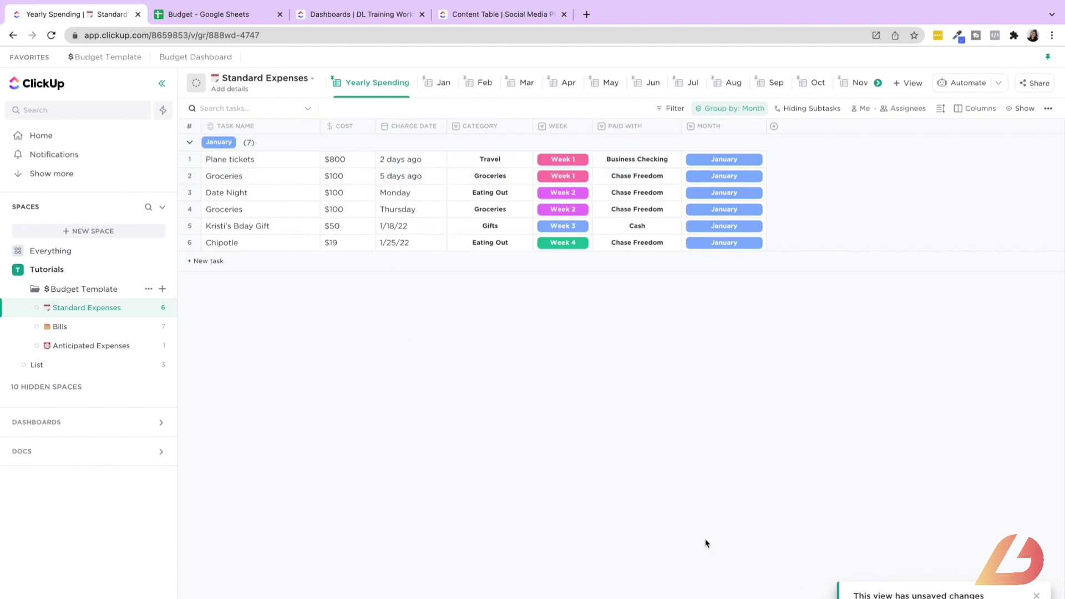
Step: Open the Jan view of Standard Expenses and inspect its active filter
left_click(431, 86)
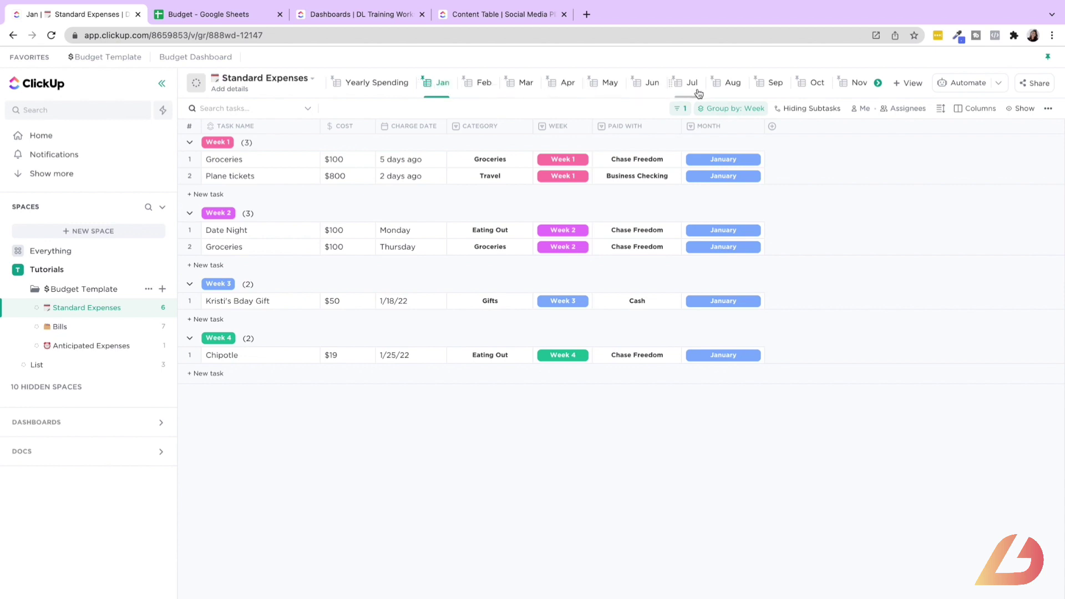
left_click(681, 113)
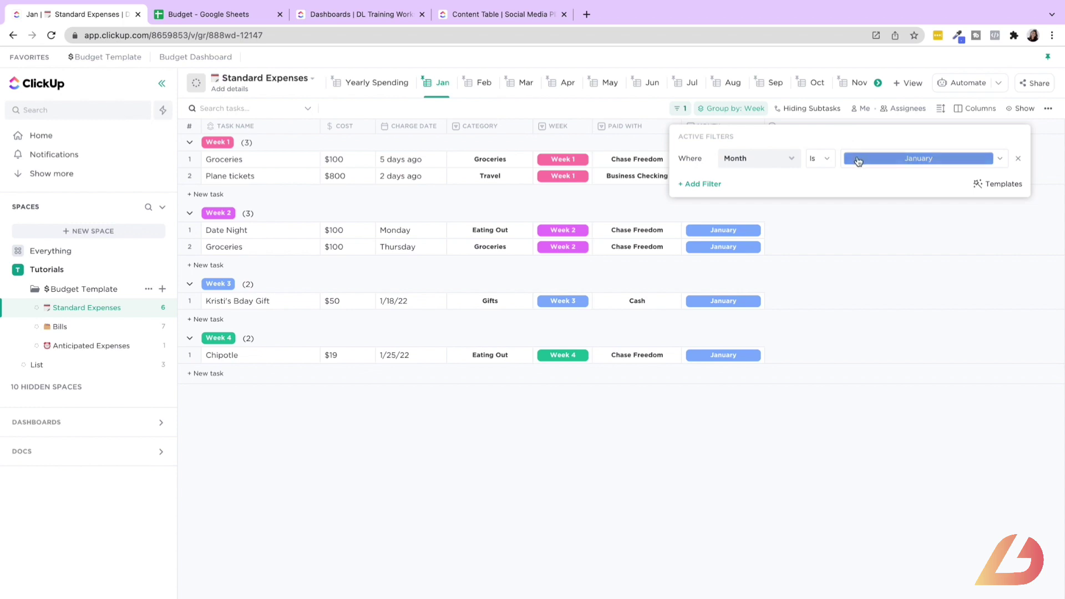
left_click(430, 476)
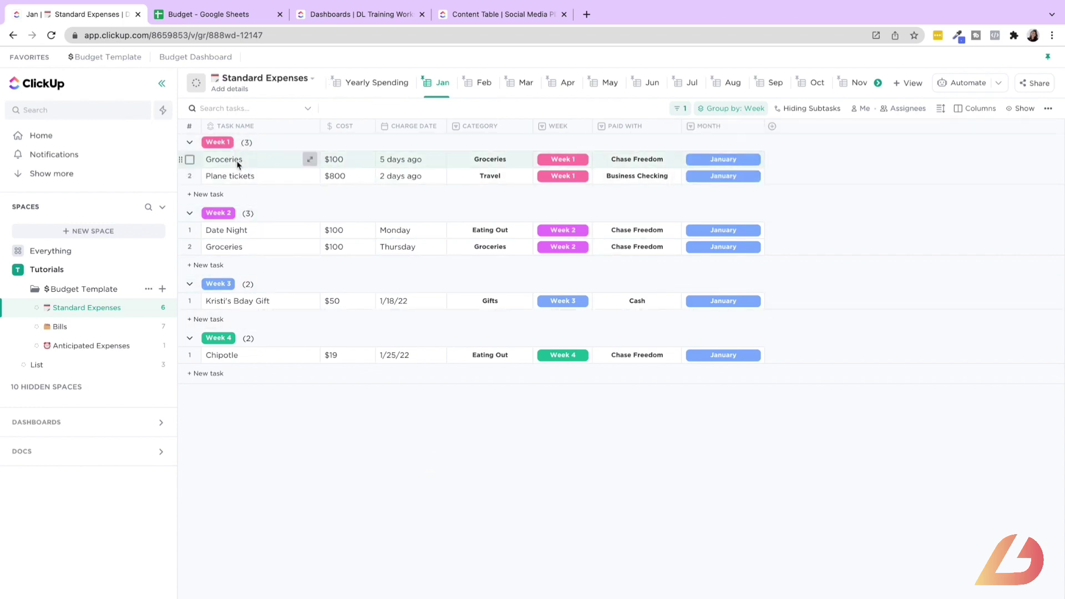
Step: Examine the Cost, Charge Date picker and Category options of the Week 1 Groceries task, leaving the values as they are
left_click(355, 159)
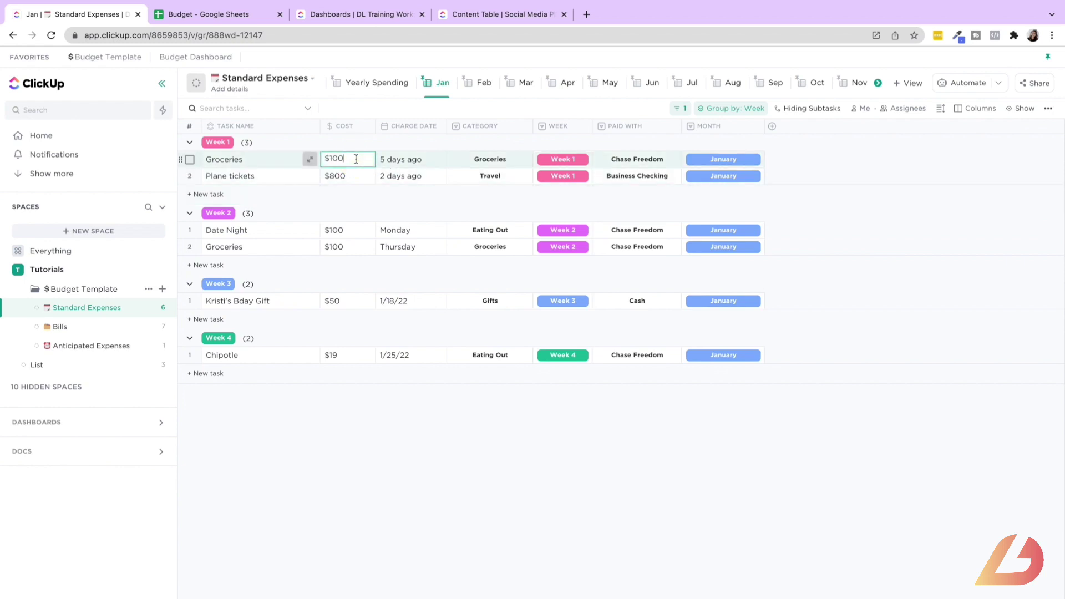
left_click(404, 158)
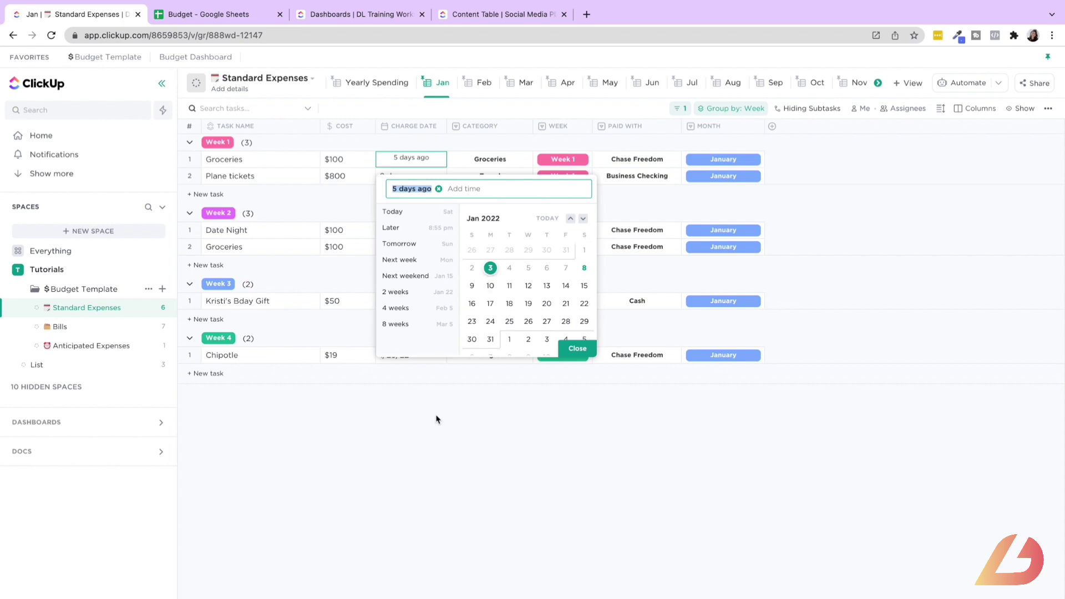
left_click(433, 432)
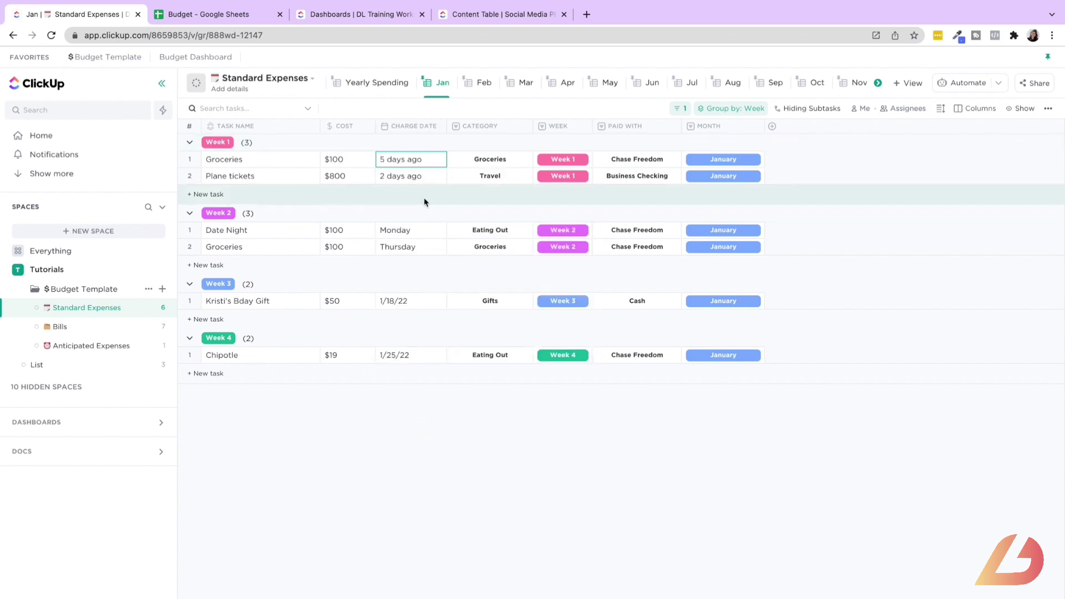
left_click(478, 162)
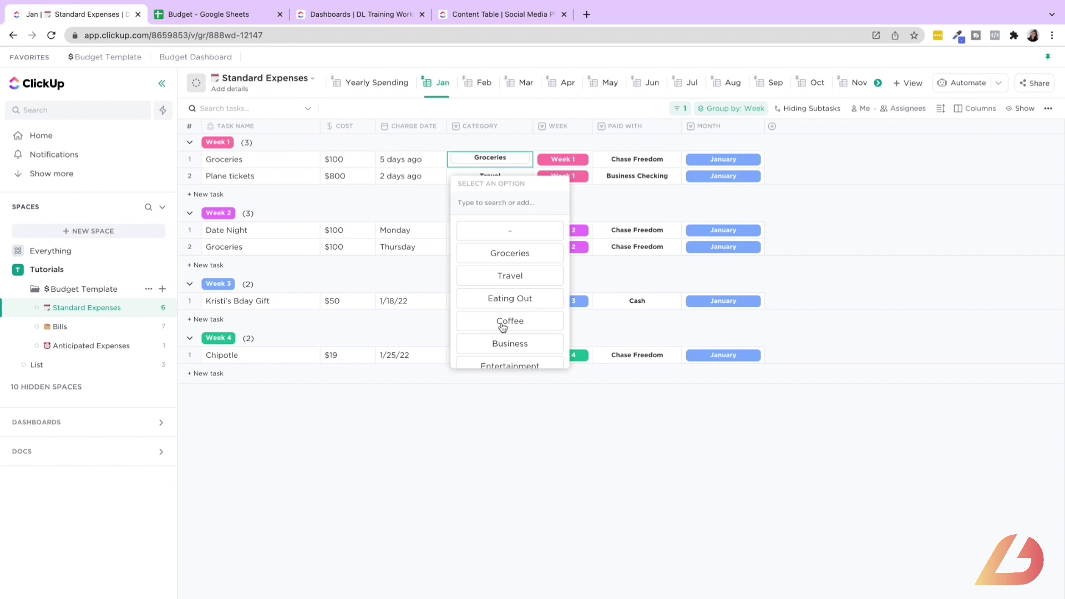
scroll(505, 322, "down", 5)
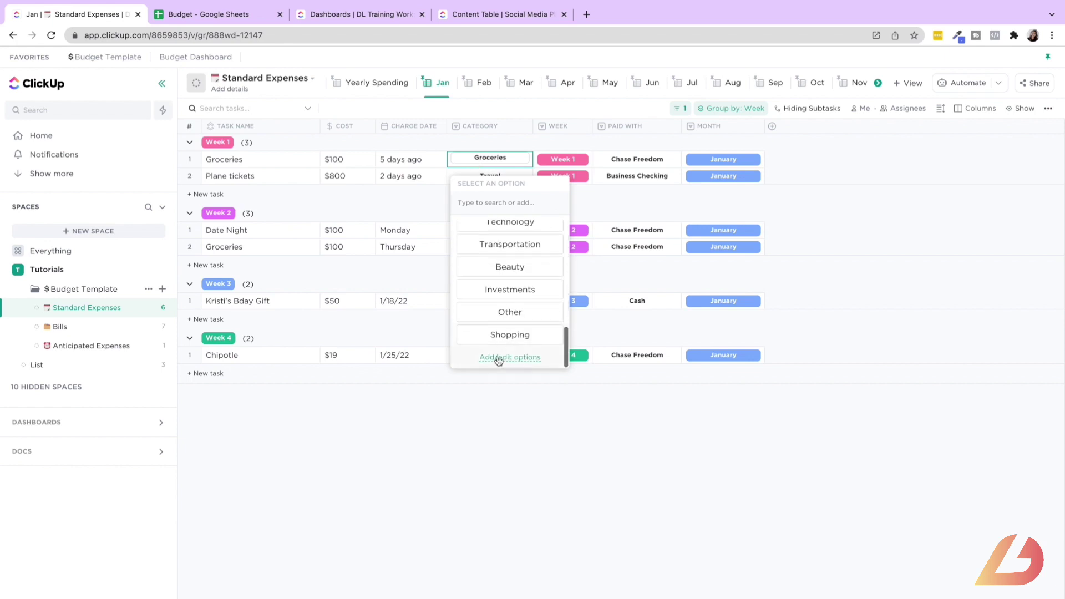
left_click(499, 437)
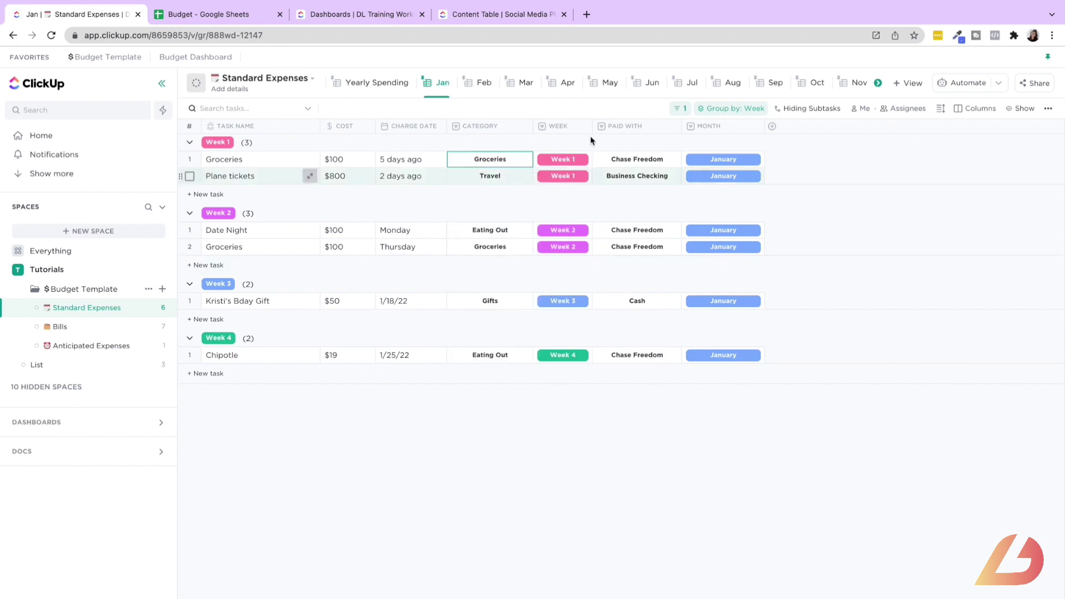
Step: Examine the Week options of the Week 1 Groceries task and the Paid With options of the Plane tickets task, keeping their values
left_click(572, 161)
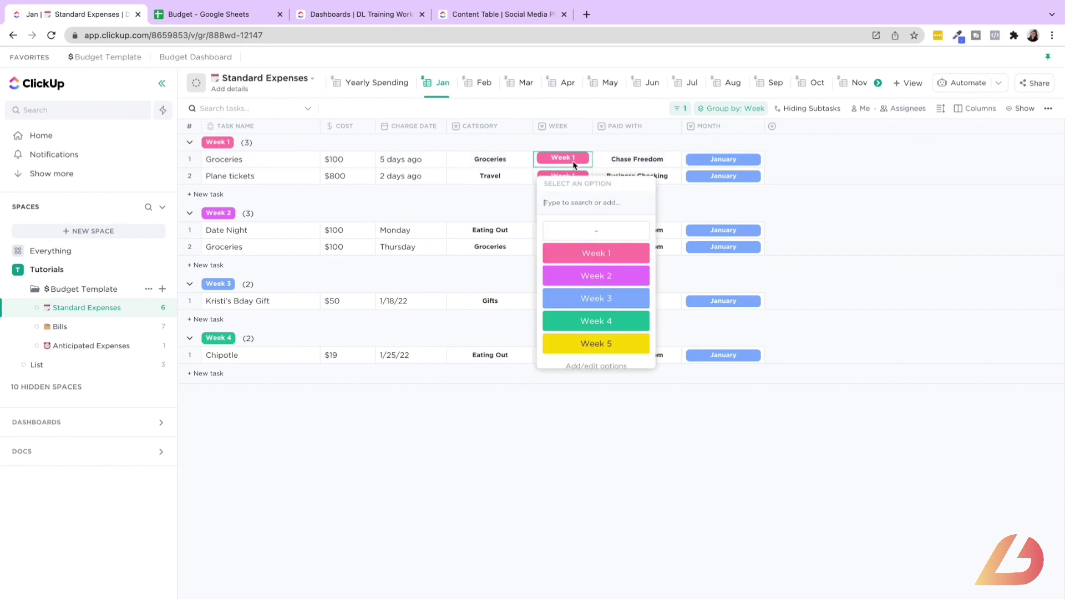
left_click(583, 438)
left_click(638, 162)
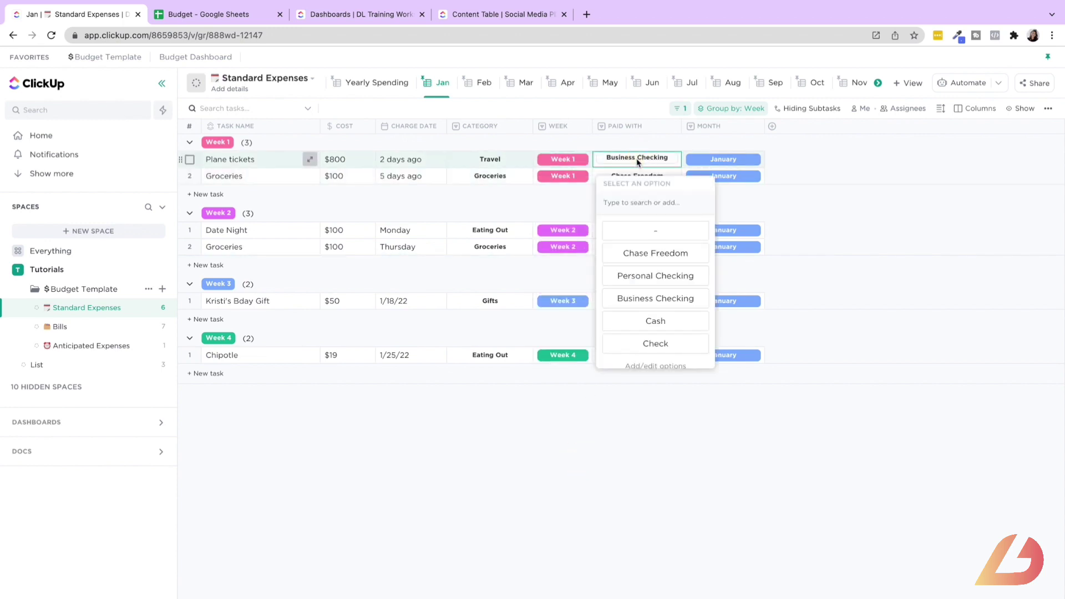
left_click(801, 168)
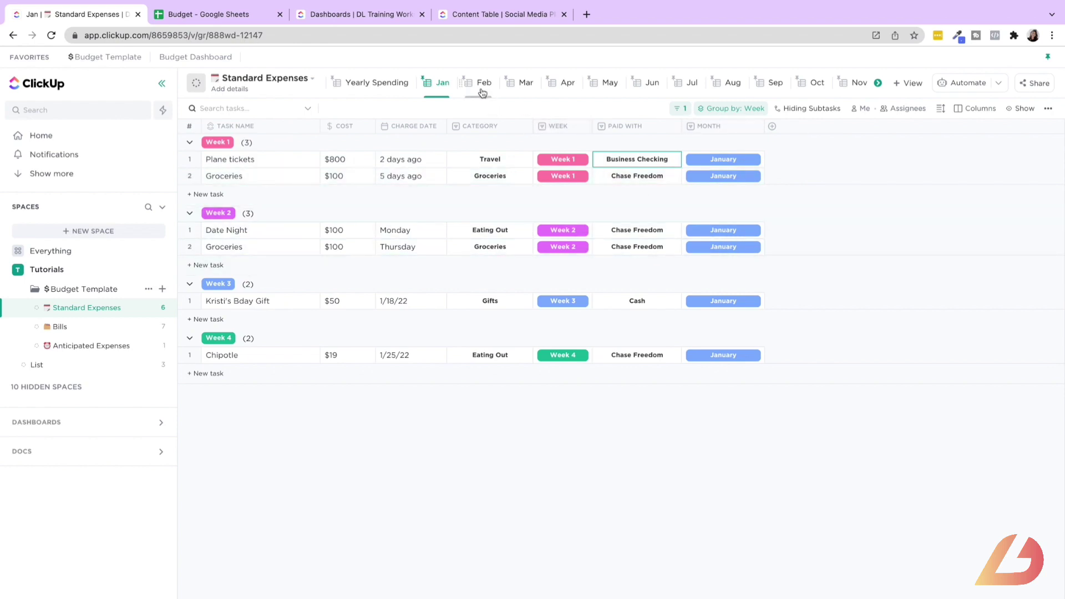
Step: Check the Jan view's filter, view the Feb view for comparison, and return to Jan
left_click(682, 110)
left_click(681, 108)
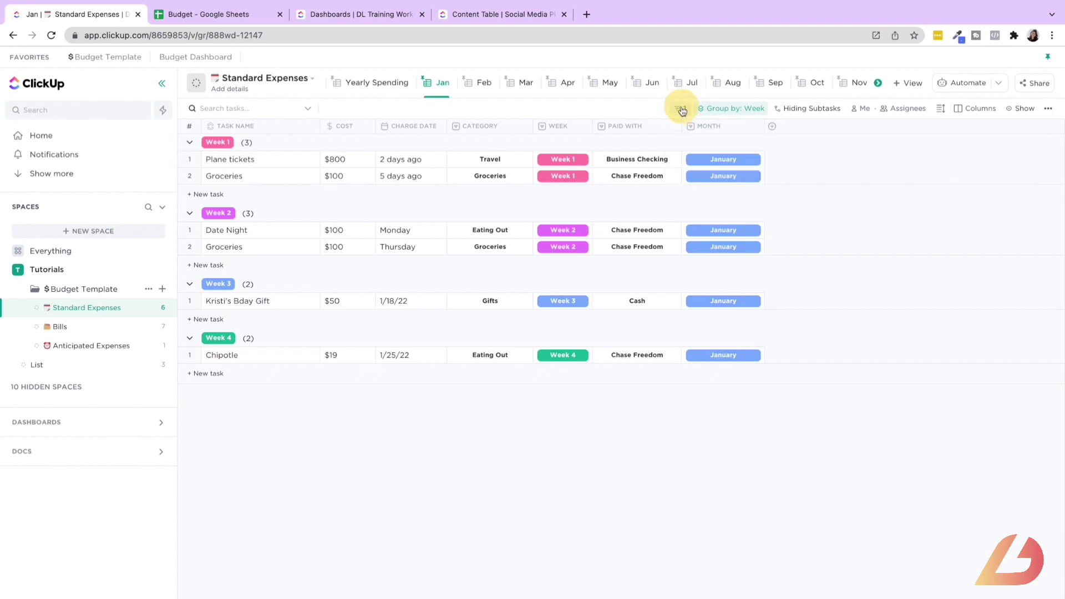
left_click(472, 88)
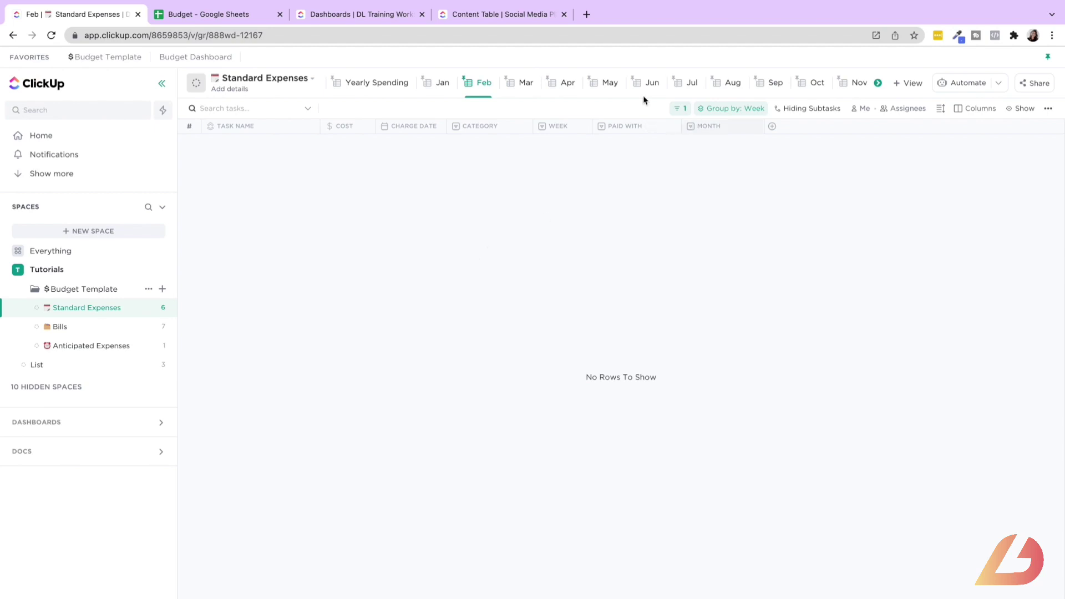
left_click(437, 85)
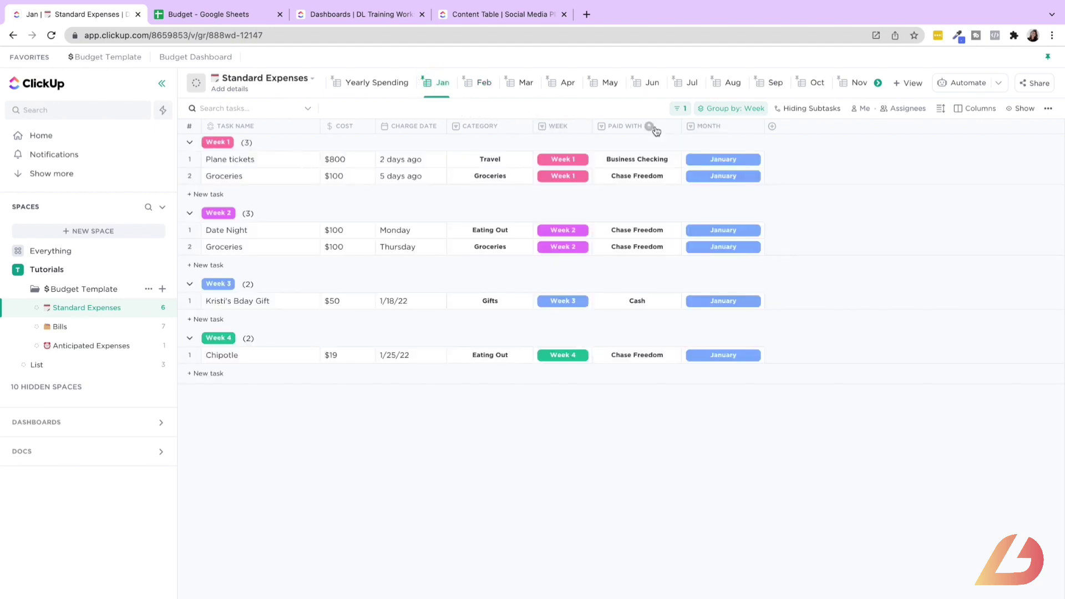
Step: Set the Plane tickets task's Month to February and open the Feb view
left_click(707, 159)
left_click(735, 275)
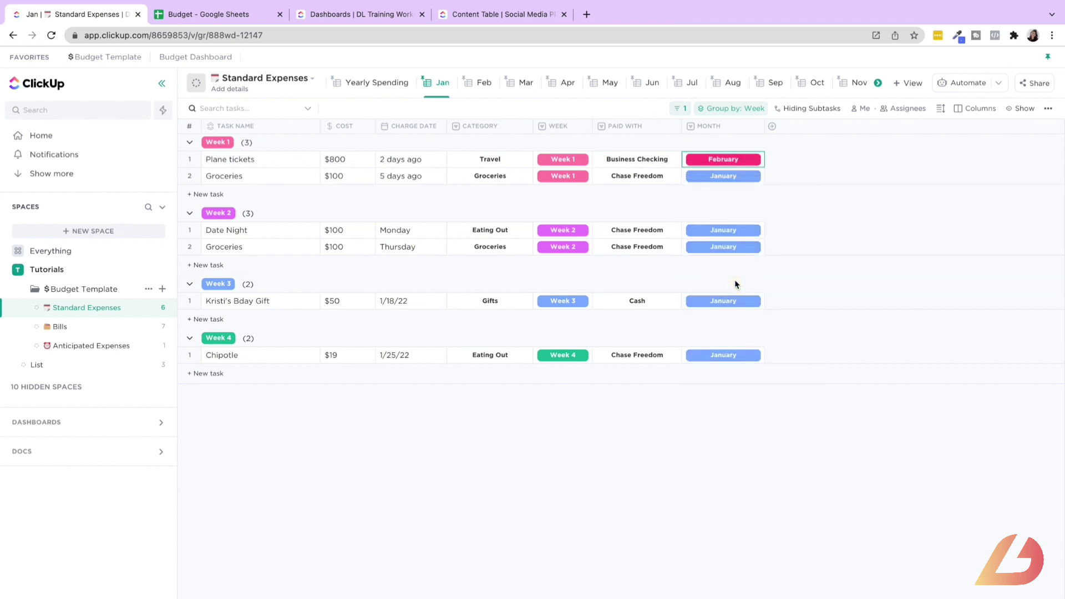
left_click(469, 89)
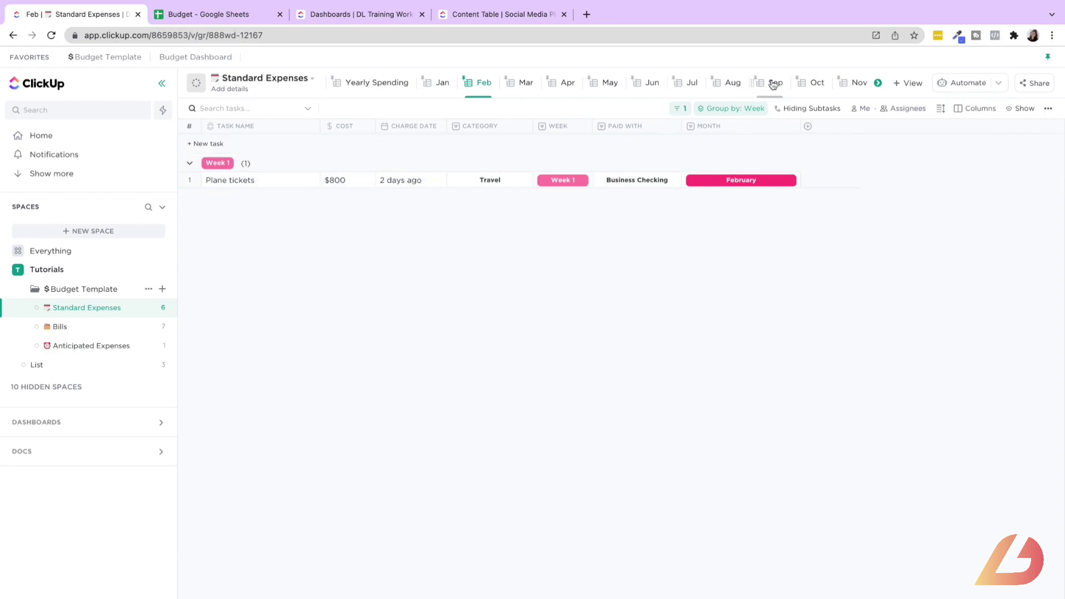
Step: Open the monthly totals view of Standard Expenses and inspect its custom field grouping, keeping Month selected
scroll(775, 83, "right", 3)
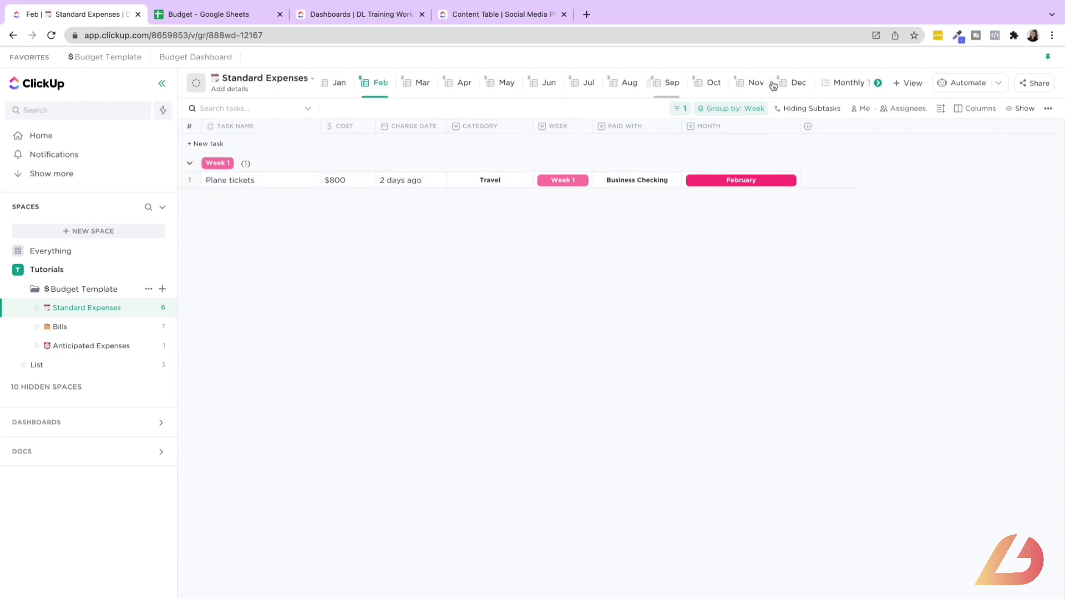
left_click(843, 83)
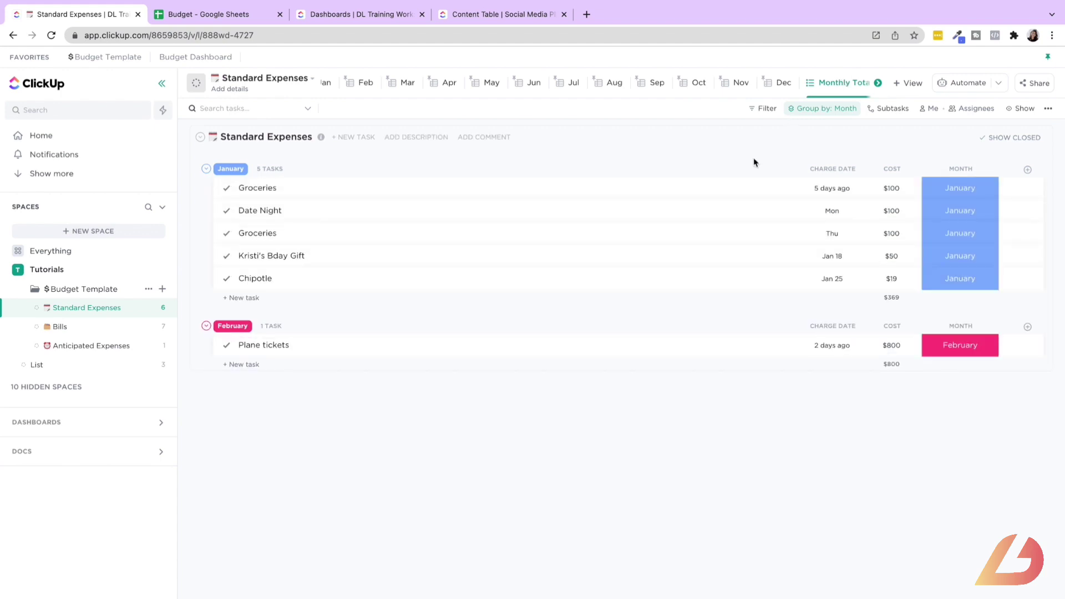
left_click(824, 109)
left_click(830, 275)
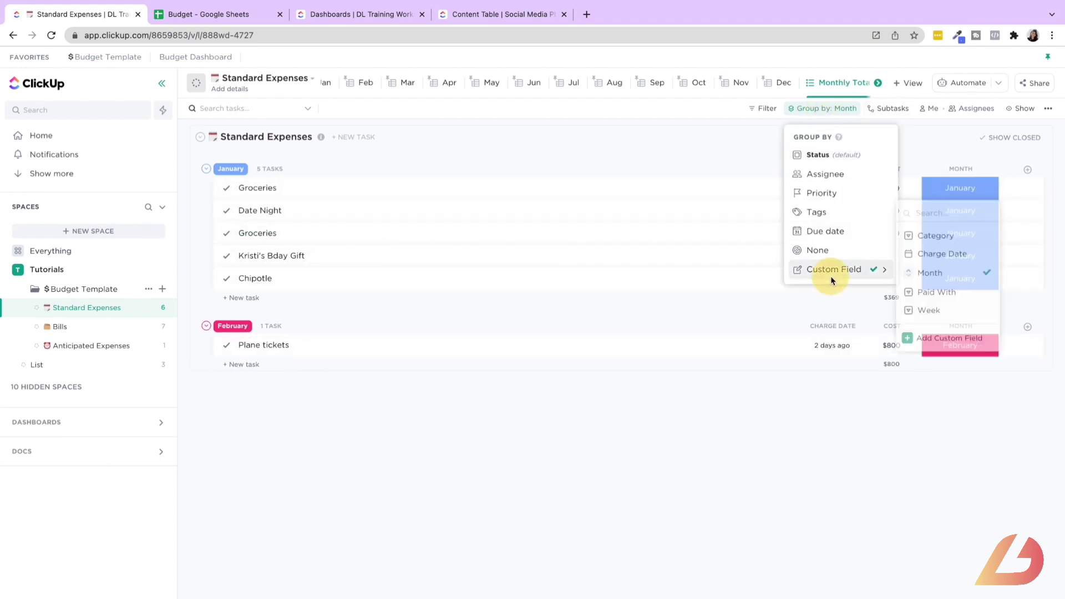
left_click(943, 141)
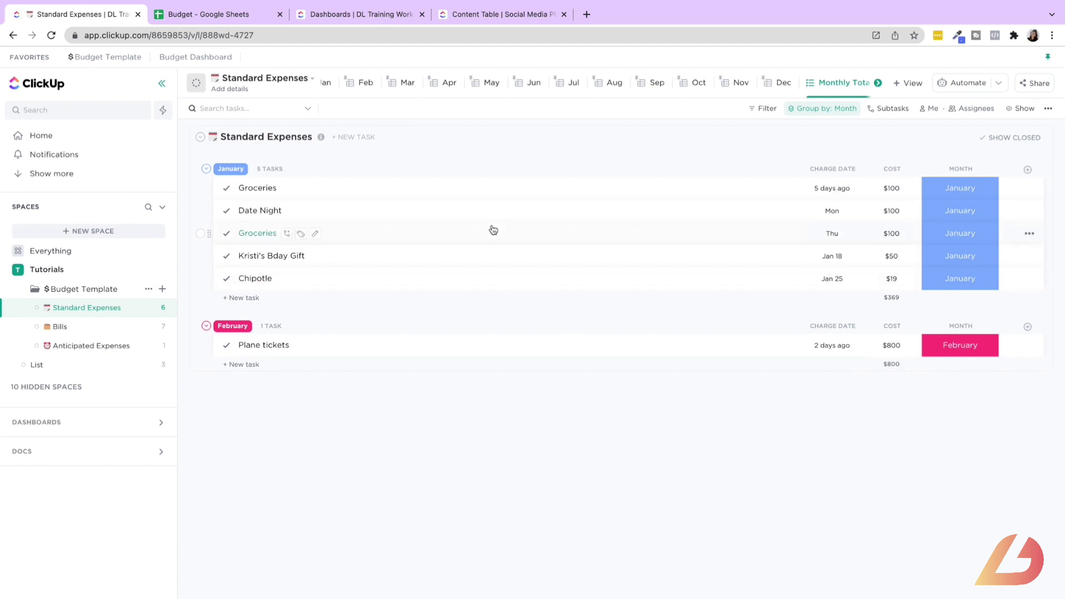
Step: Switch to the Budget Dashboard and look over its widgets and the featured widget types available to add
left_click(370, 17)
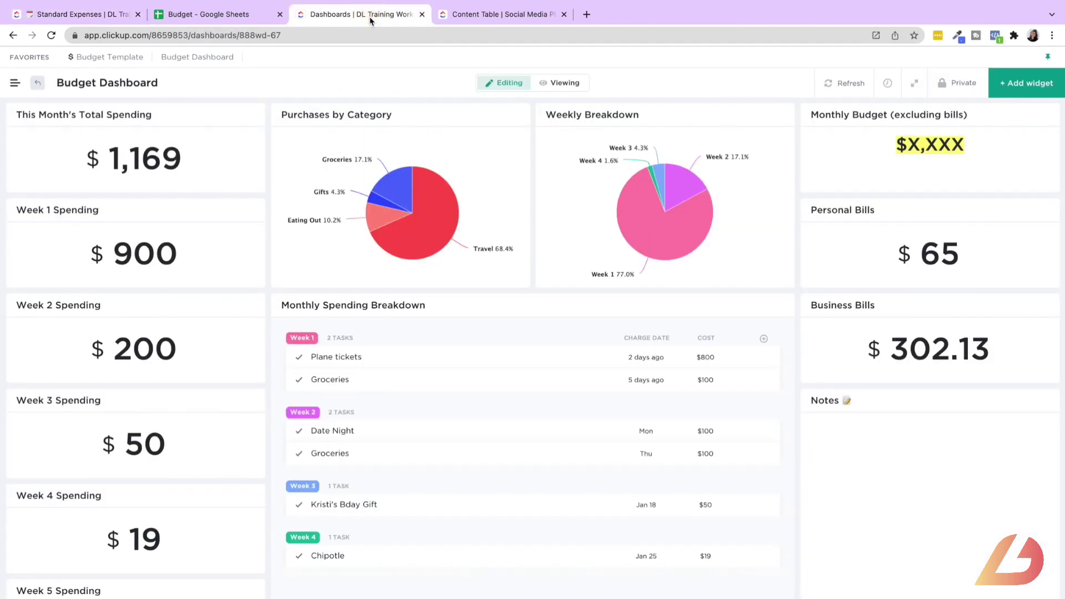
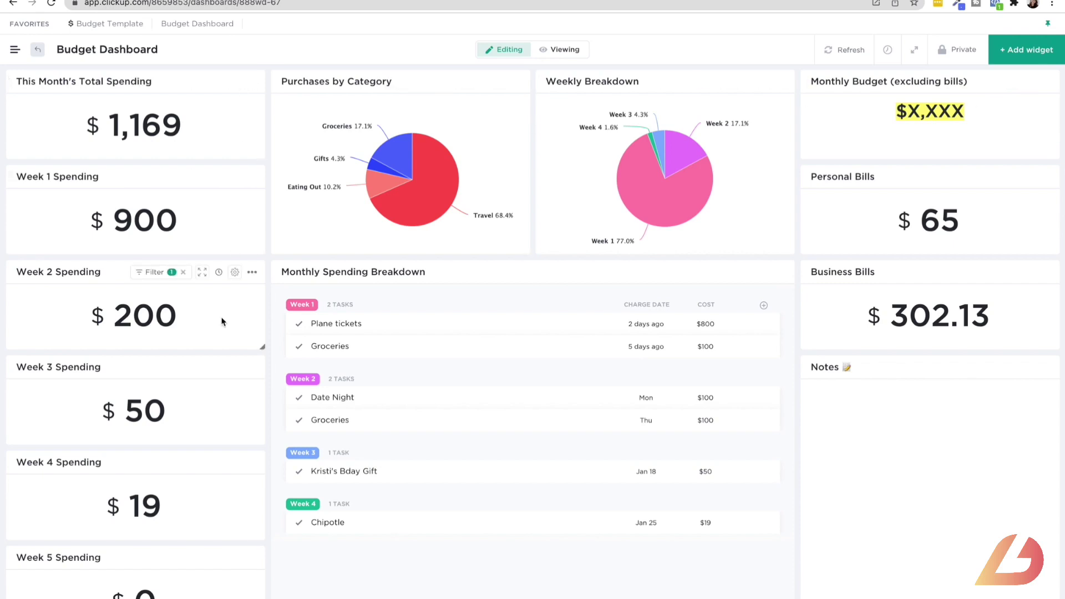
left_click(1005, 53)
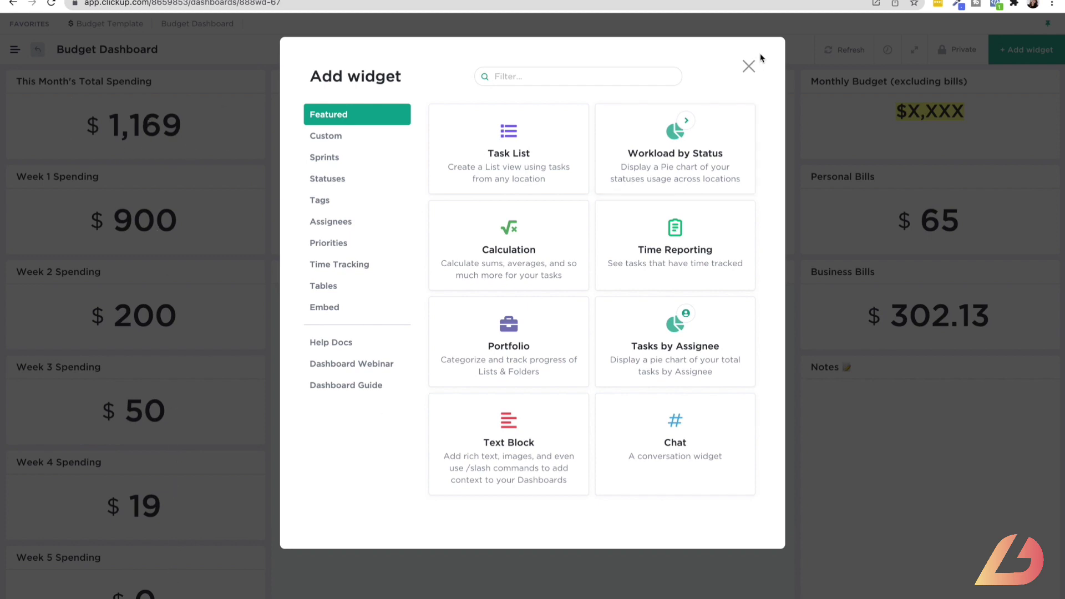
left_click(749, 66)
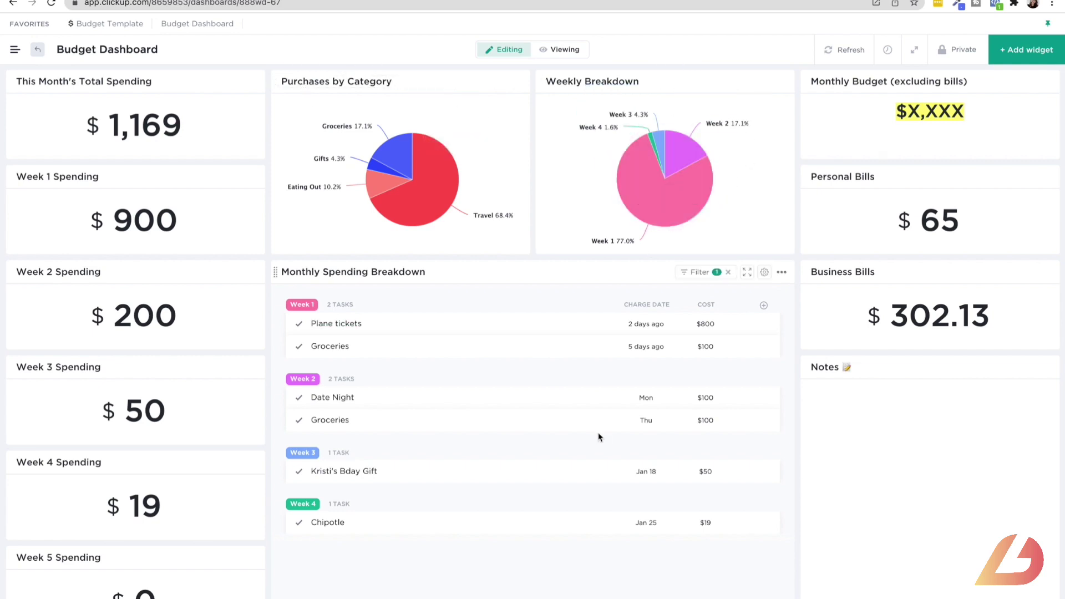
scroll(600, 437, "down", 1)
scroll(599, 437, "up", 1)
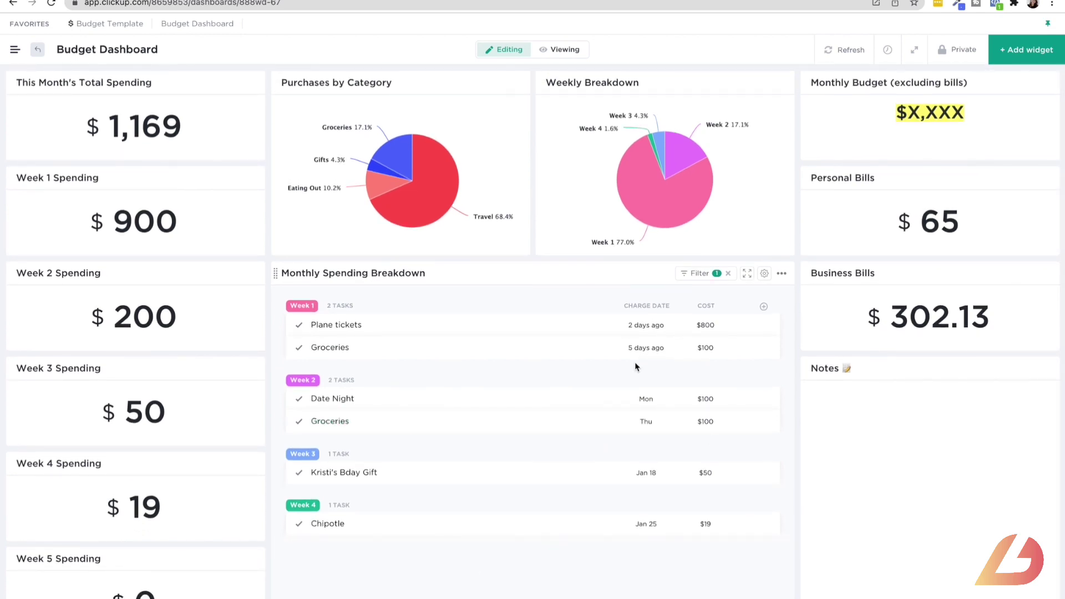
Step: Highlight the $X,XXX placeholder in the Monthly Budget (excluding bills) widget and leave its text as is
left_click(970, 114)
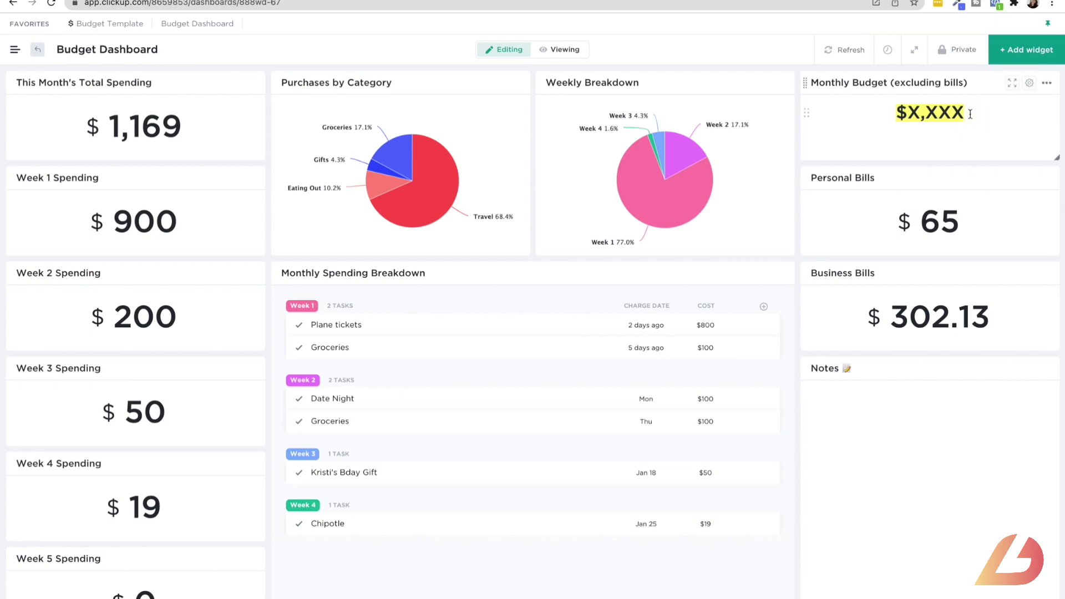
left_click_drag(970, 113, 884, 115)
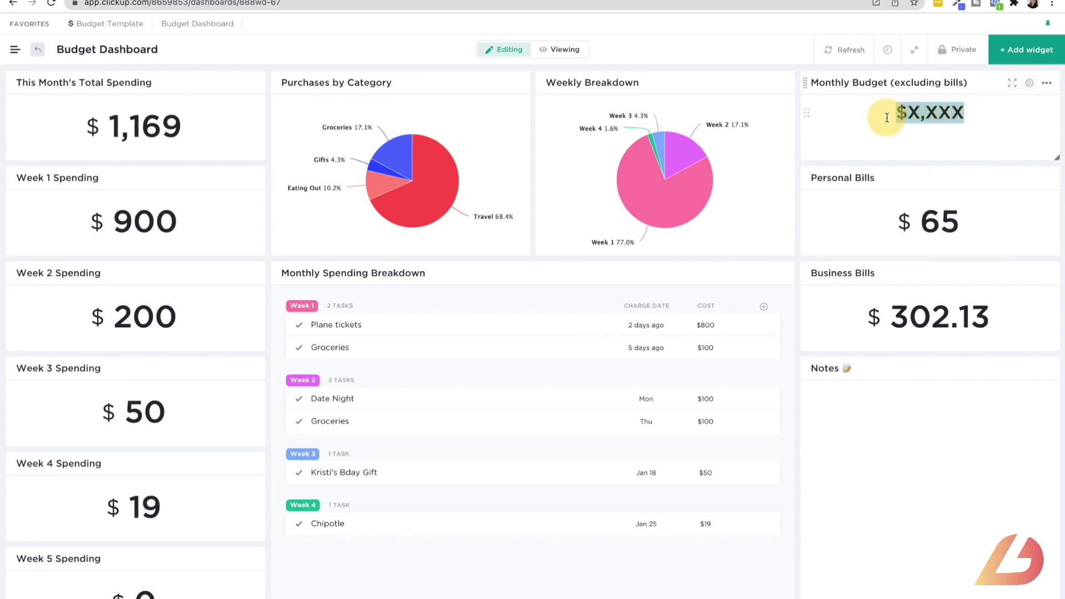
left_click(979, 220)
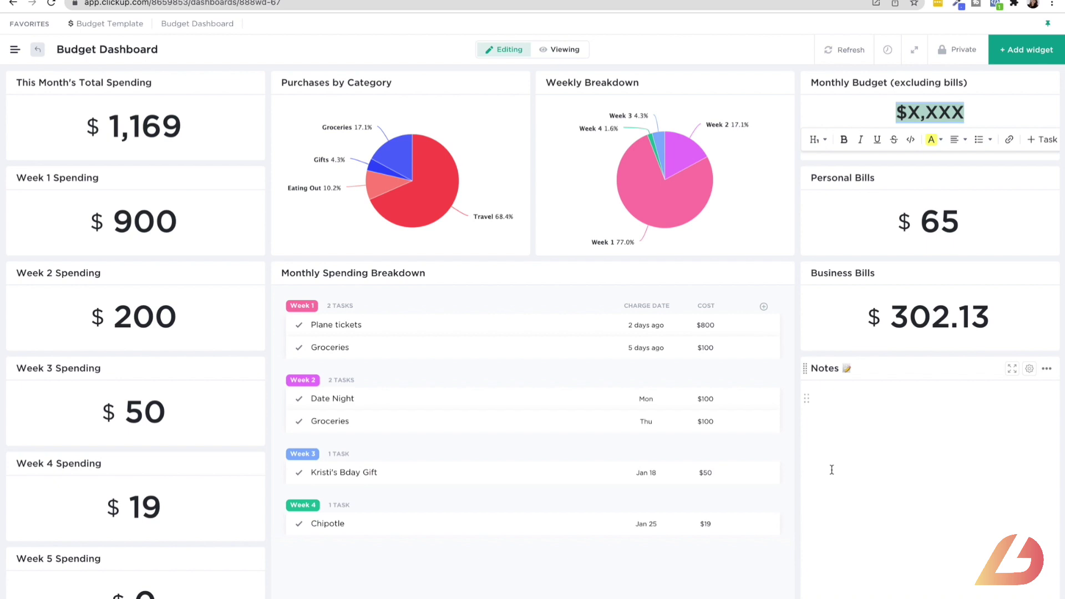
left_click(975, 115)
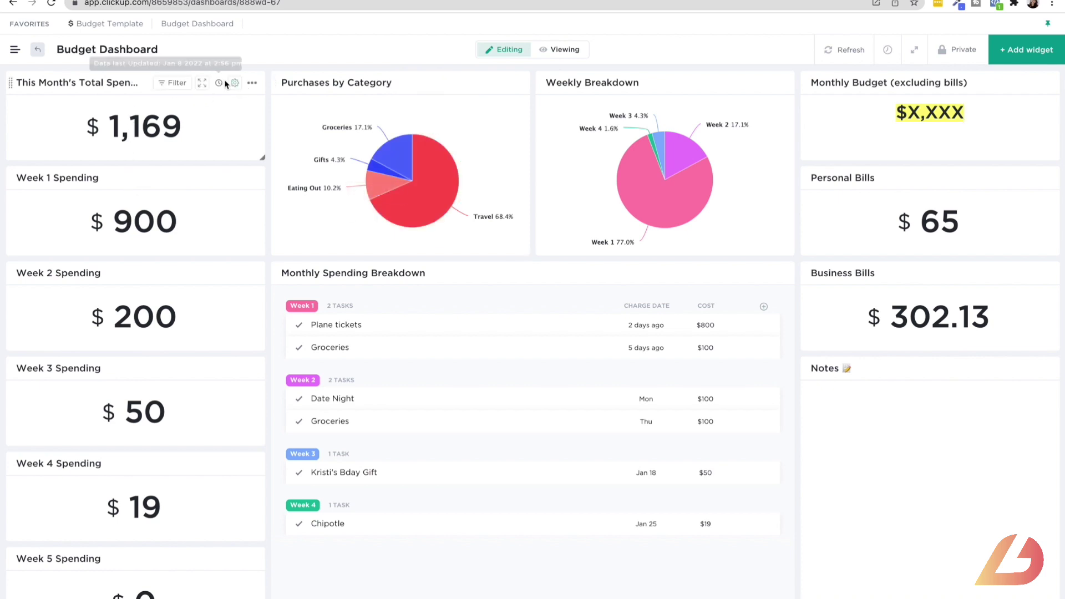
Step: View the setup form for a new Calculation widget and close it without adding the widget
left_click(1005, 54)
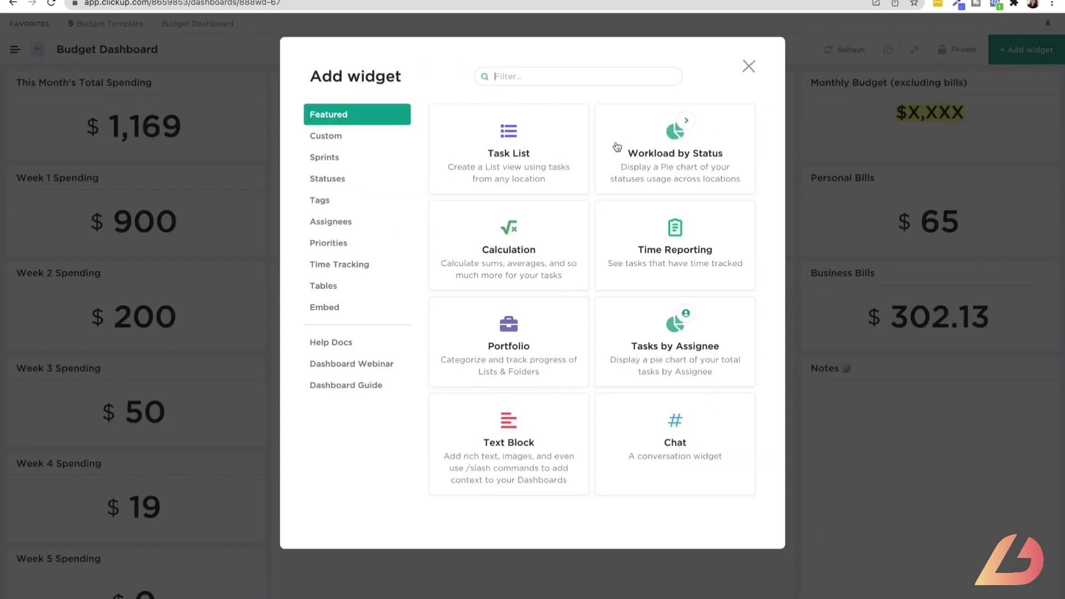
left_click(549, 237)
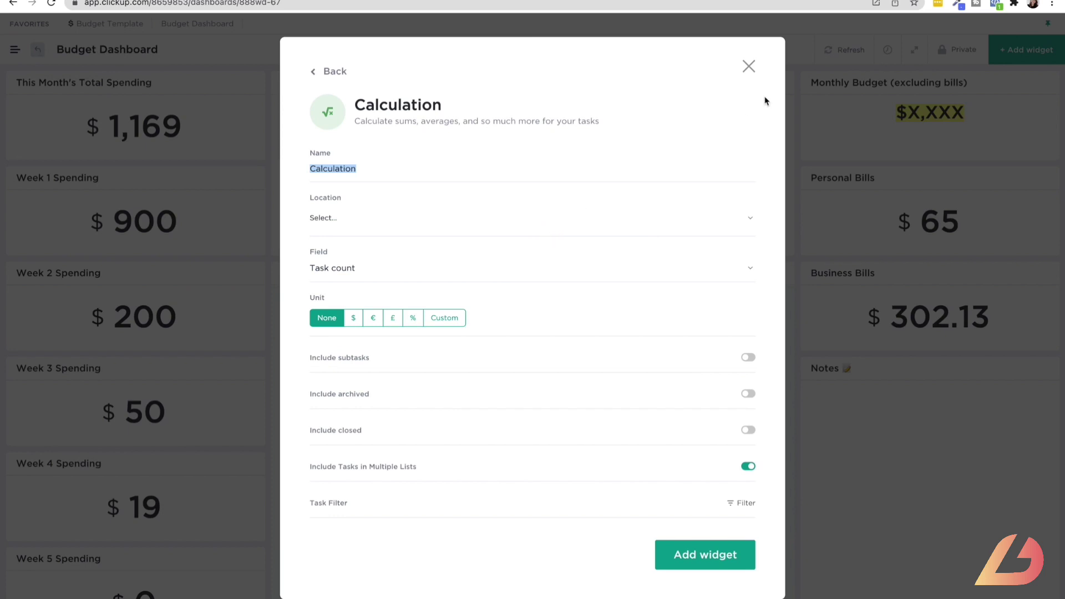
left_click(749, 66)
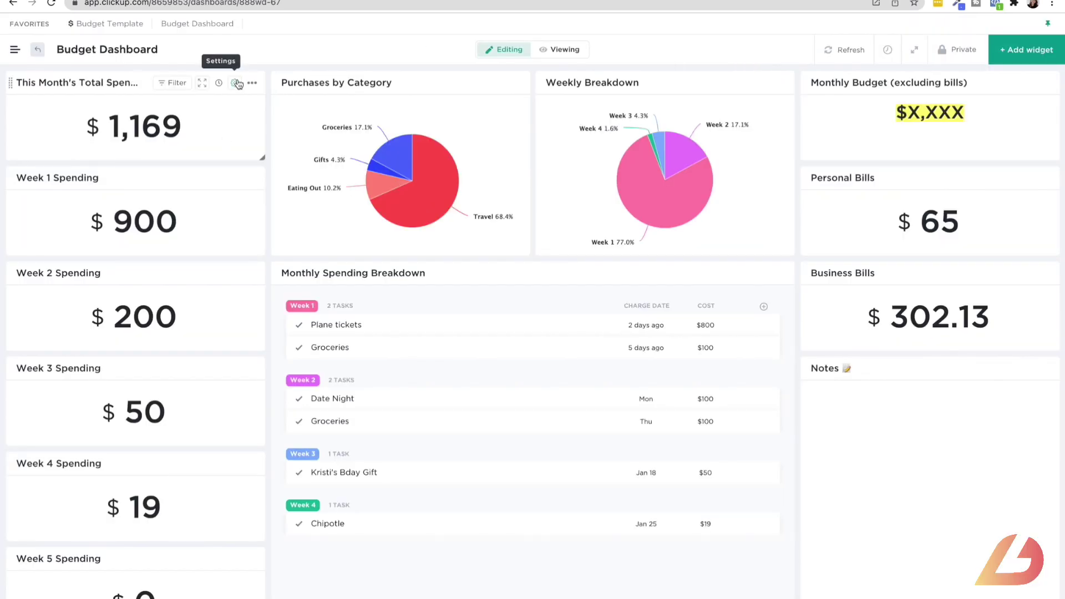
Step: Open the This Month's Total Spending widget's settings and review its location, field, function, unit and include options
left_click(237, 83)
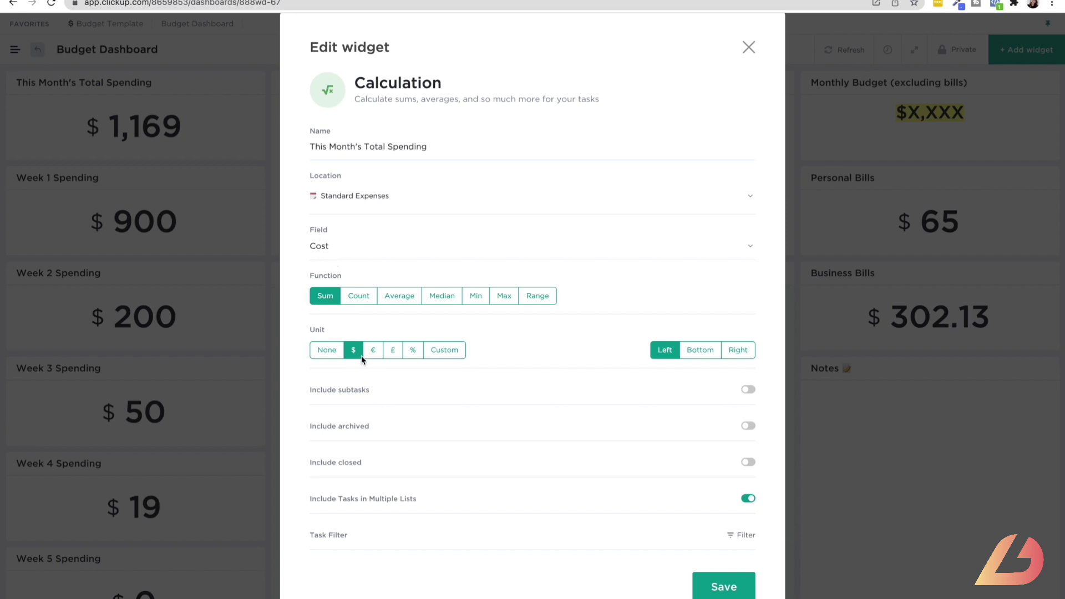
scroll(402, 378, "down", 1)
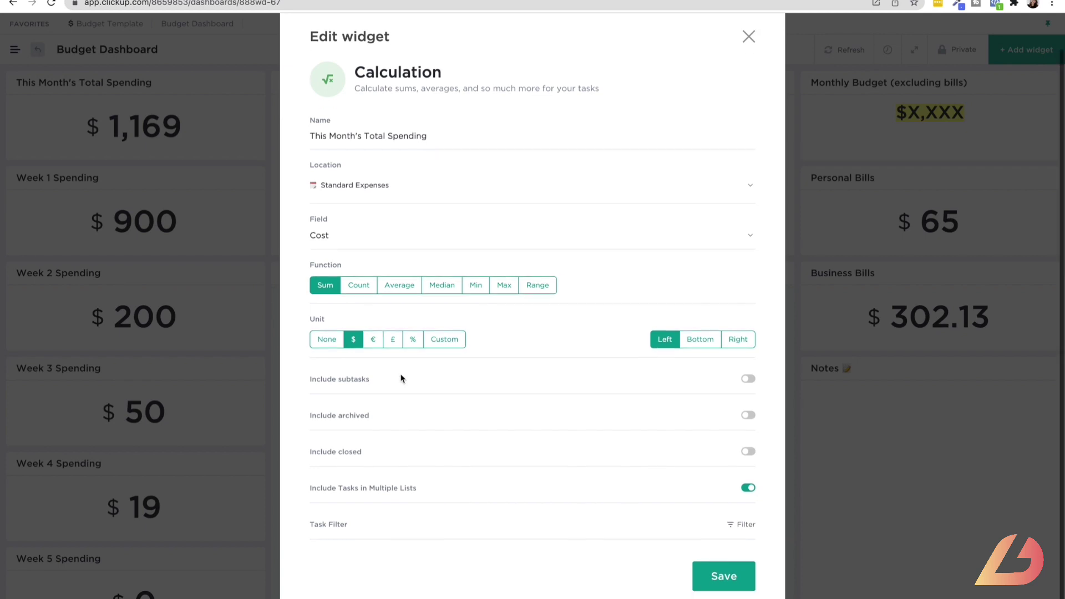
scroll(401, 378, "up", 2)
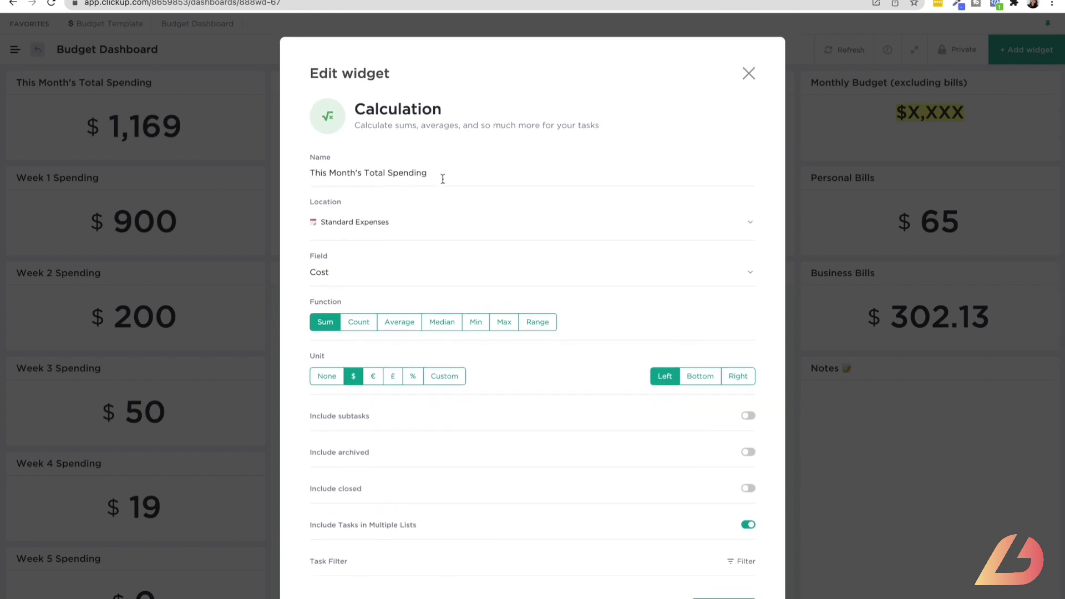
scroll(489, 336, "down", 1)
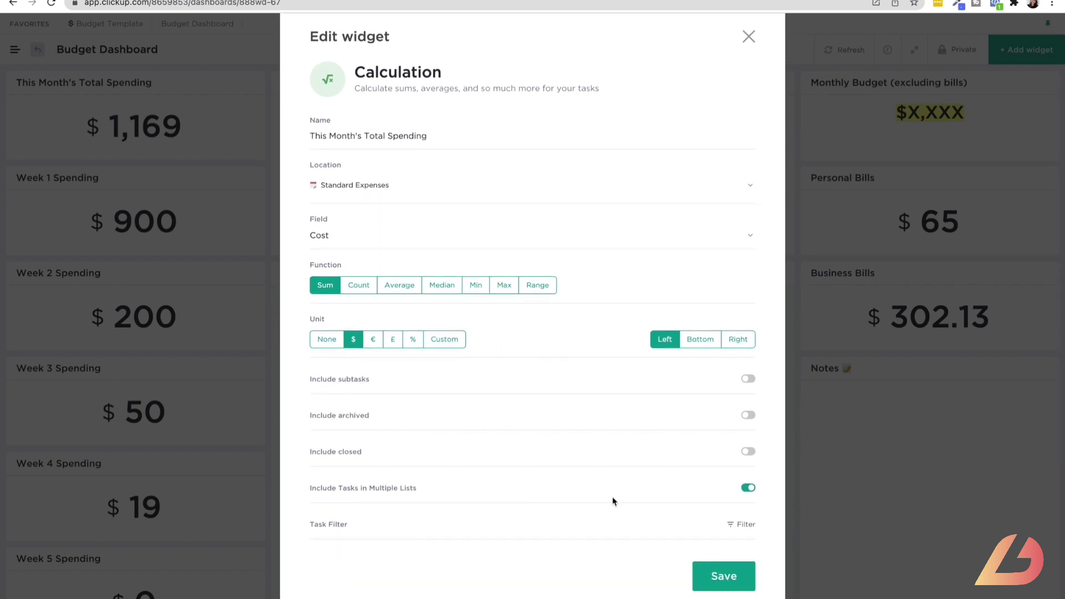
Step: Add a task filter on the Charge Date date field using a relative period to This Month's Total Spending and save the widget
left_click(742, 531)
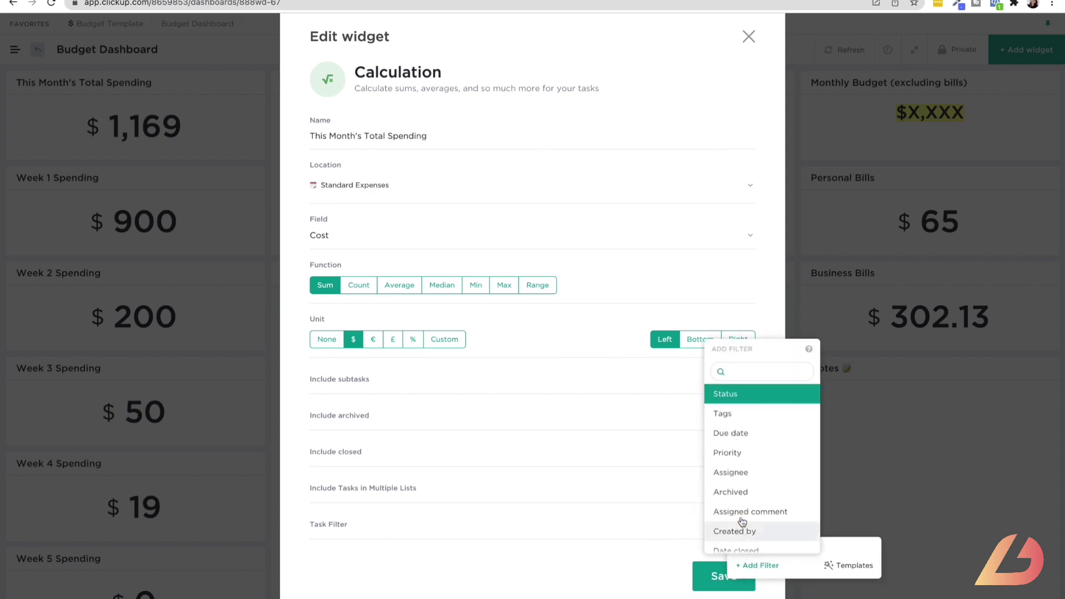
scroll(749, 478, "down", 5)
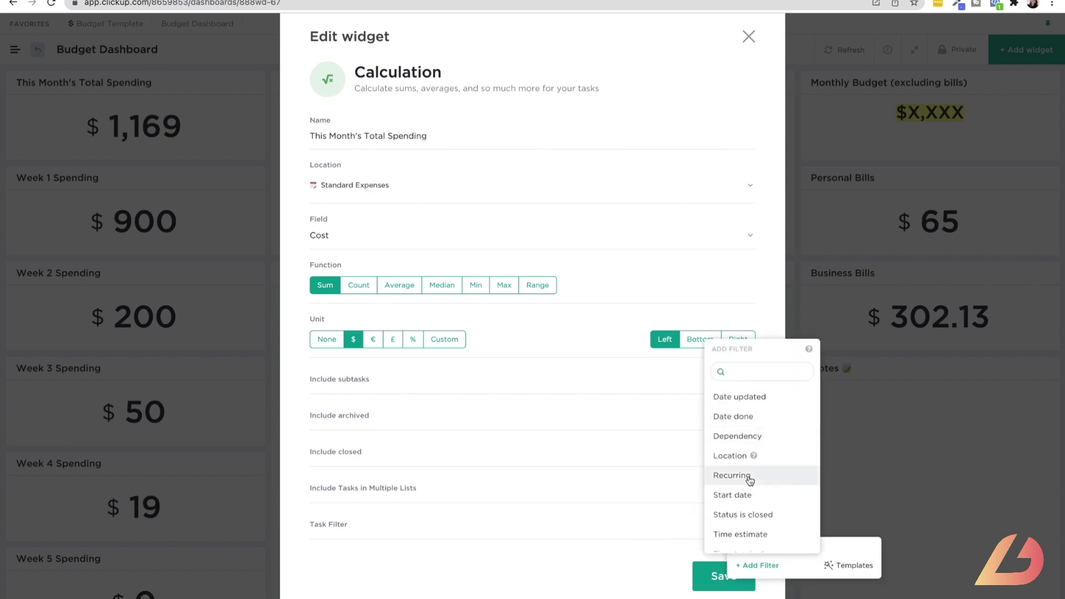
scroll(748, 481, "down", 3)
scroll(749, 481, "down", 3)
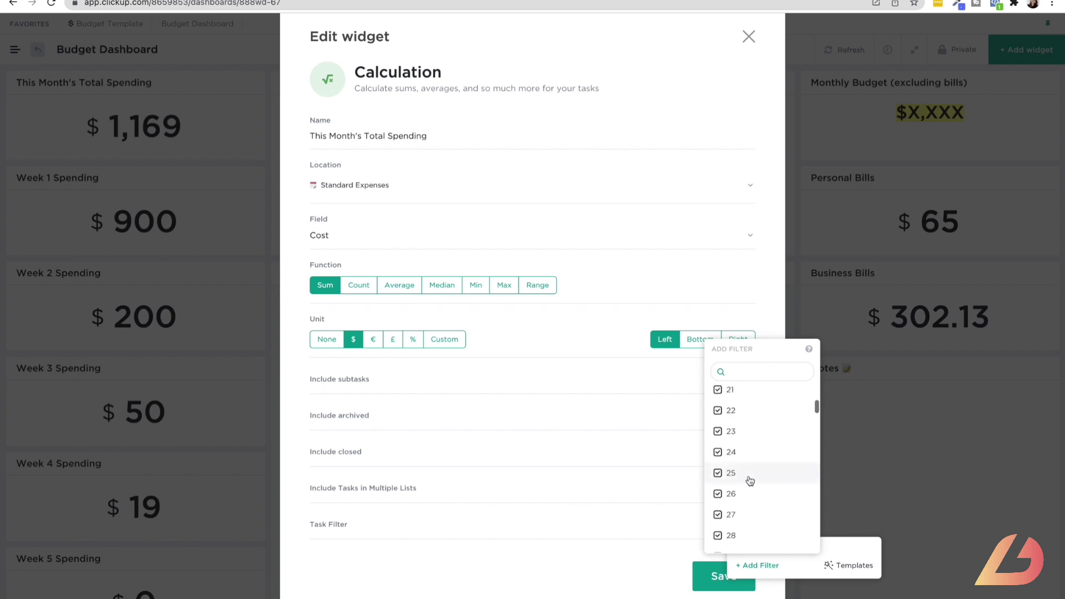
type("ch")
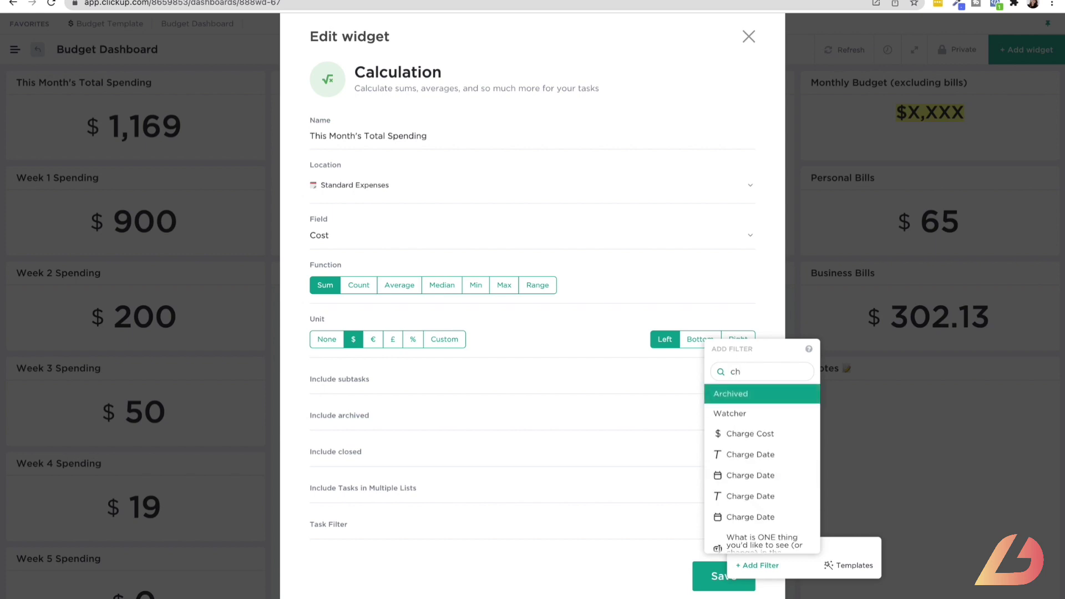
left_click(753, 475)
left_click(890, 579)
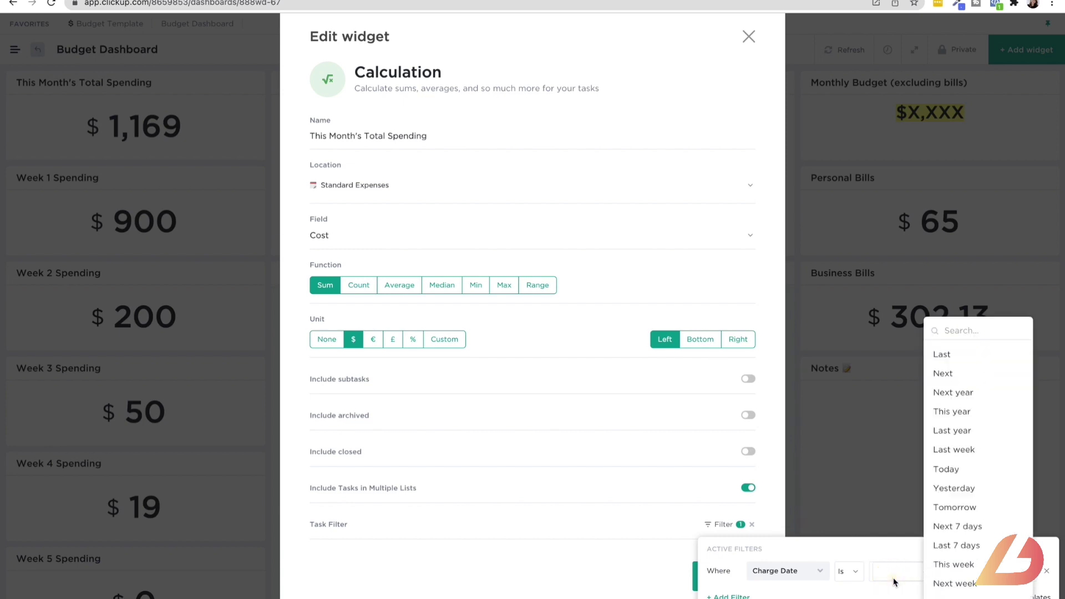
left_click(949, 589)
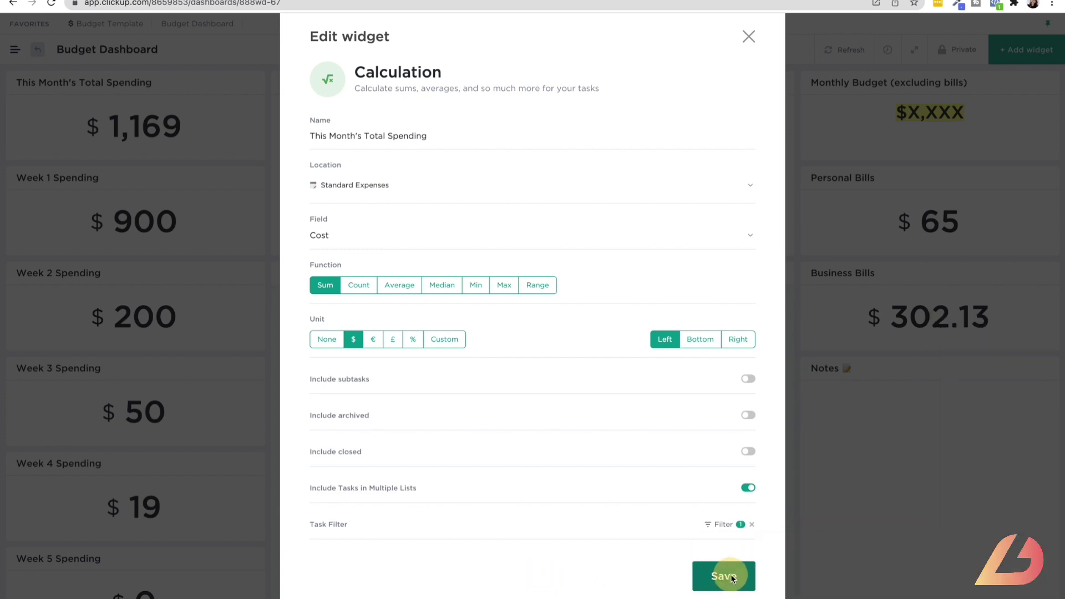
left_click(725, 575)
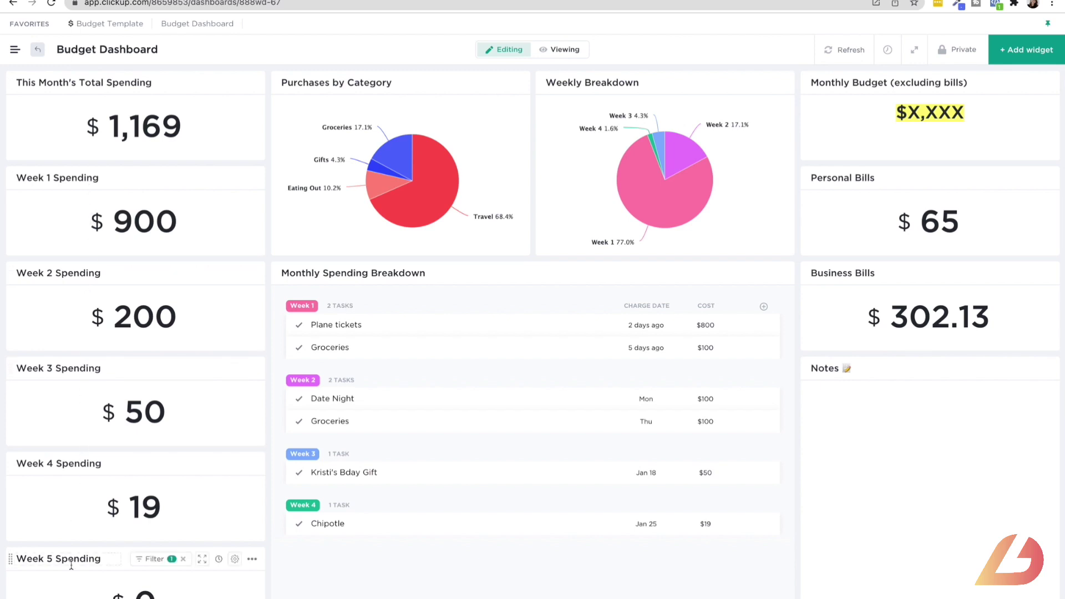
Step: Add a second filter to the Week 1 Spending widget so that Charge Date is This month
left_click(159, 179)
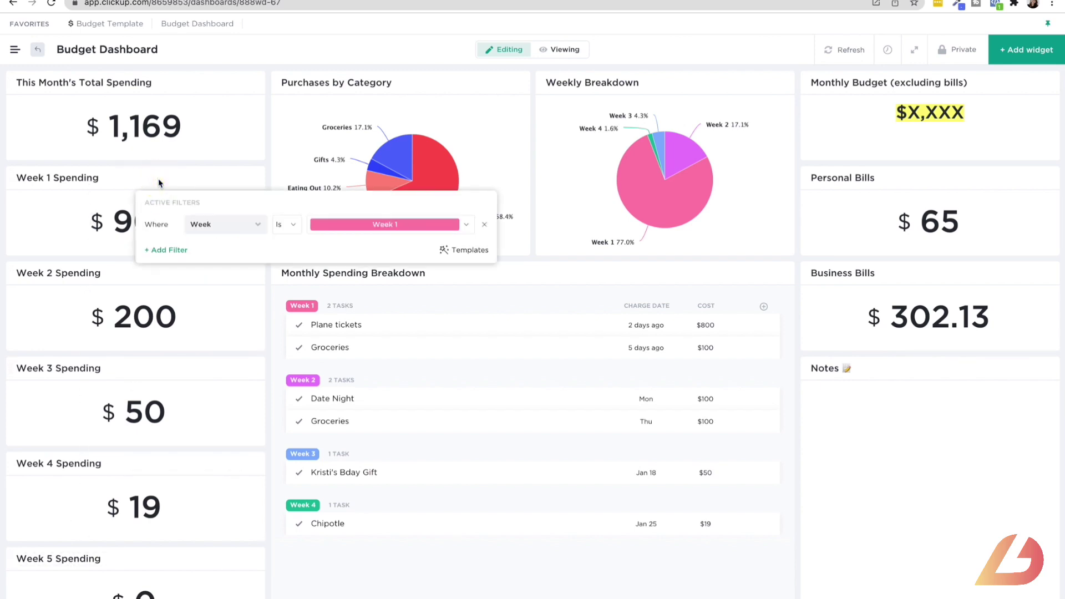
left_click(168, 252)
scroll(195, 407, "down", 1)
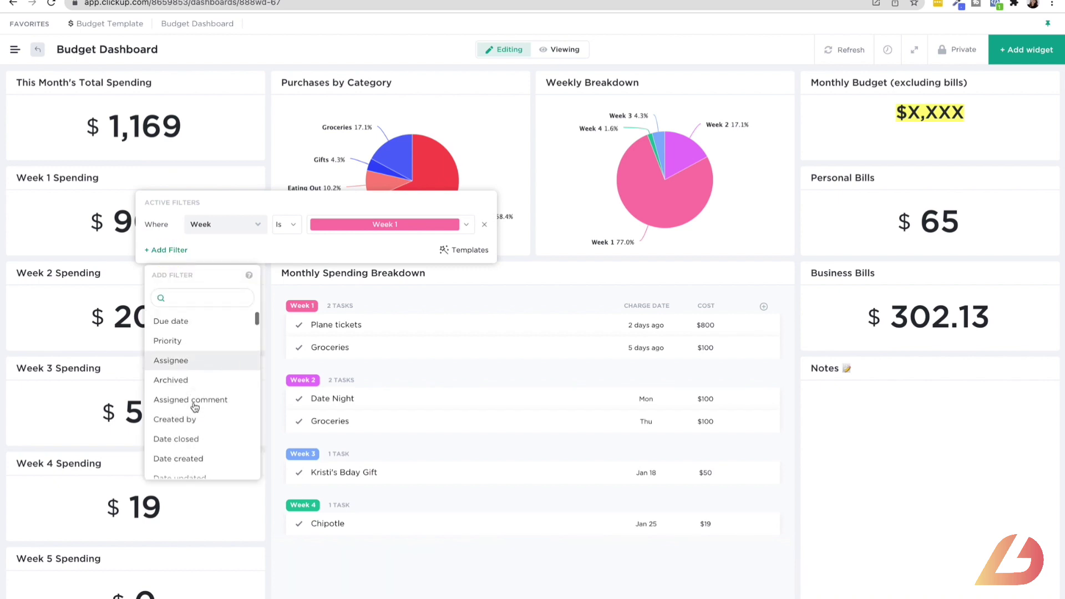
scroll(195, 408, "down", 10)
scroll(195, 408, "up", 15)
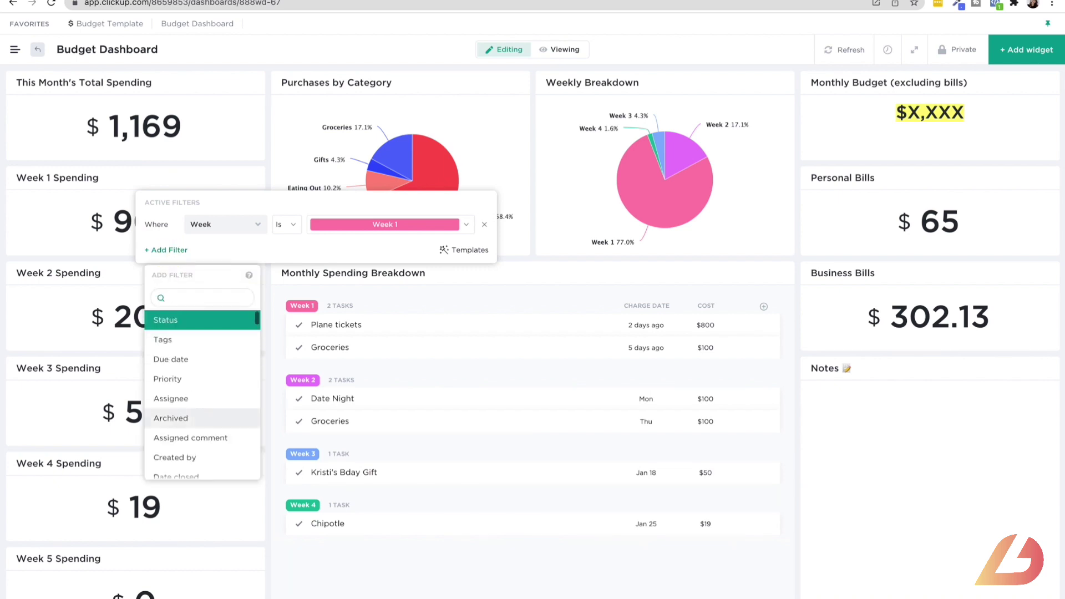
type("charge")
left_click(194, 358)
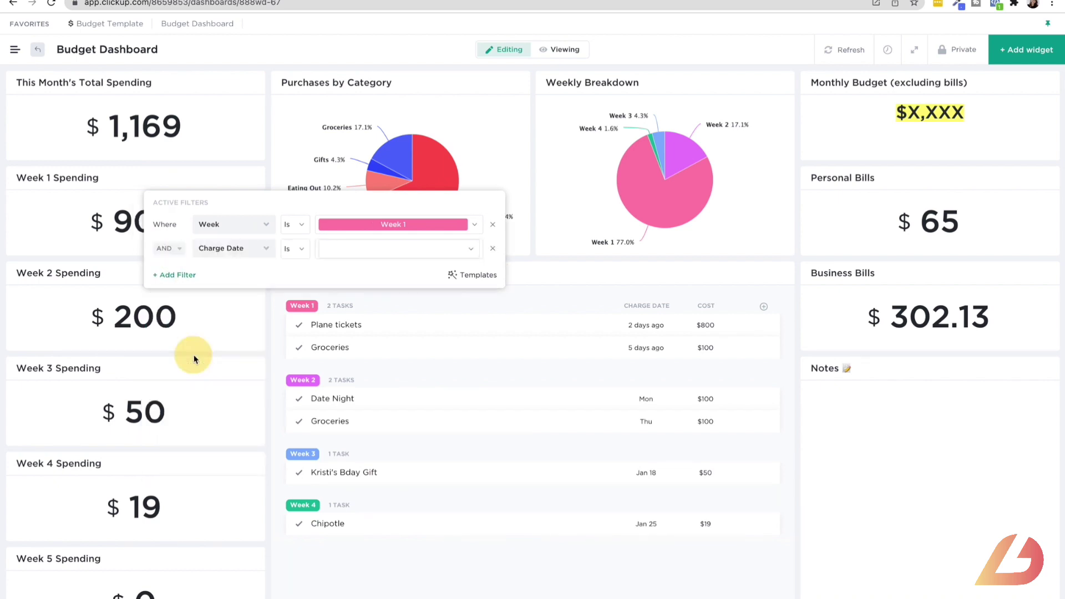
left_click(375, 251)
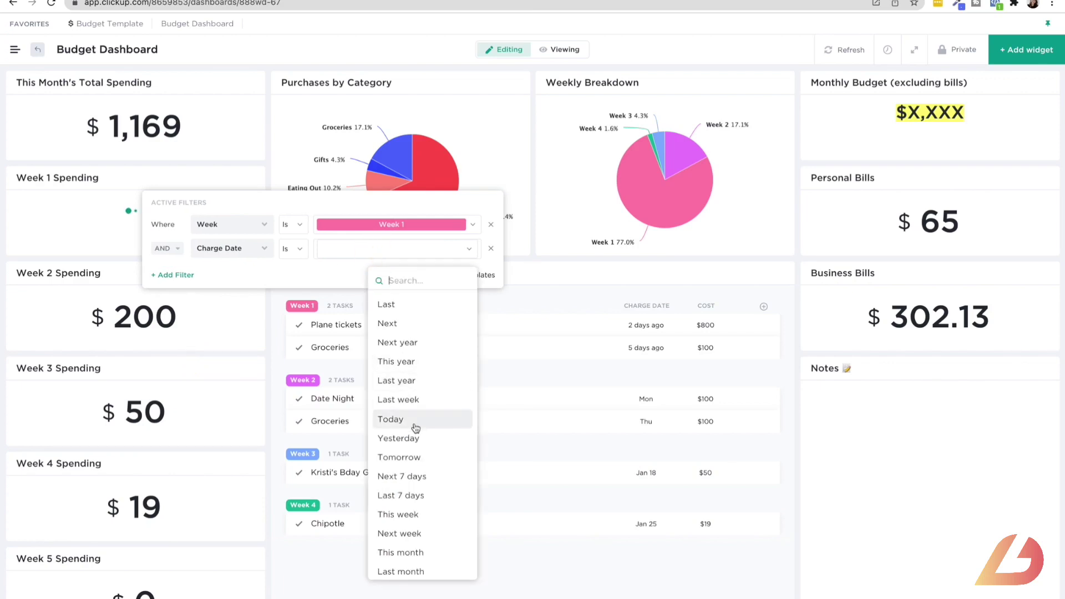
scroll(417, 428, "down", 2)
left_click(409, 517)
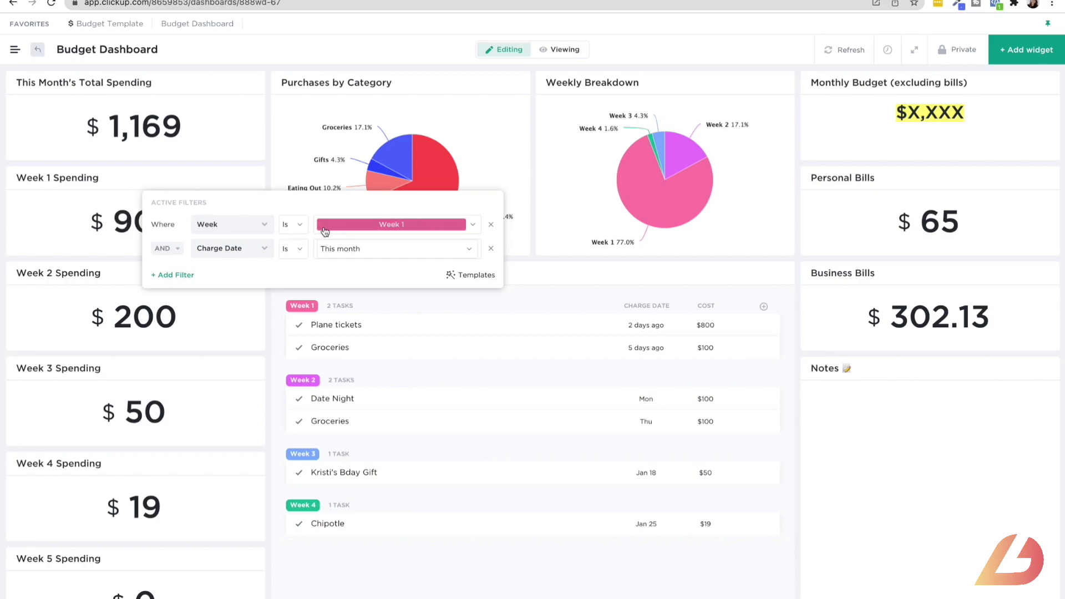
left_click(189, 175)
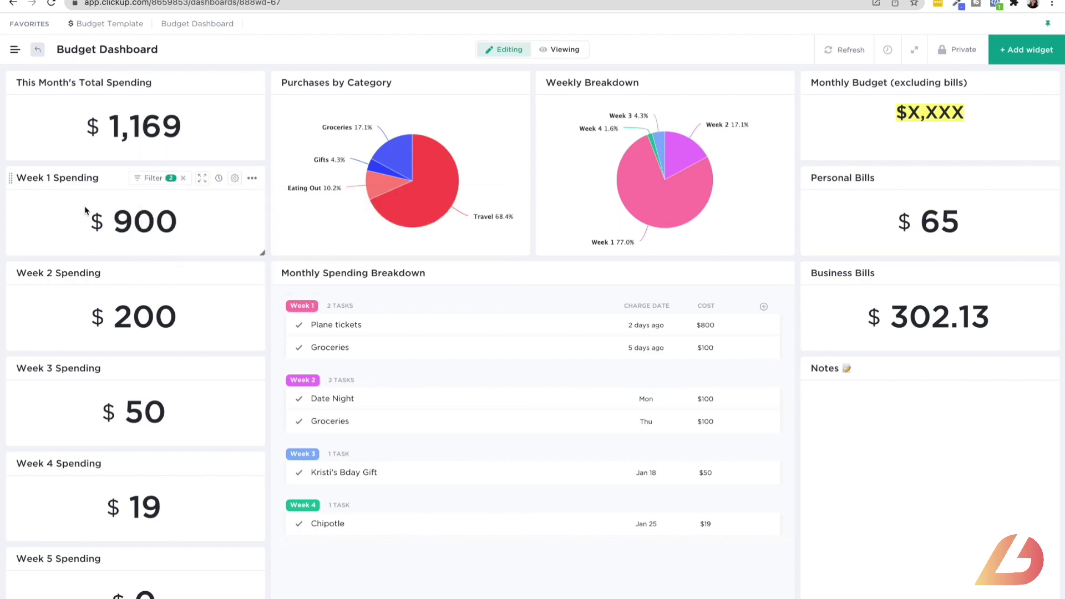
Step: Remove the Week 2, Week 3, Week 4 and Week 5 Spending widgets from the dashboard
left_click(252, 273)
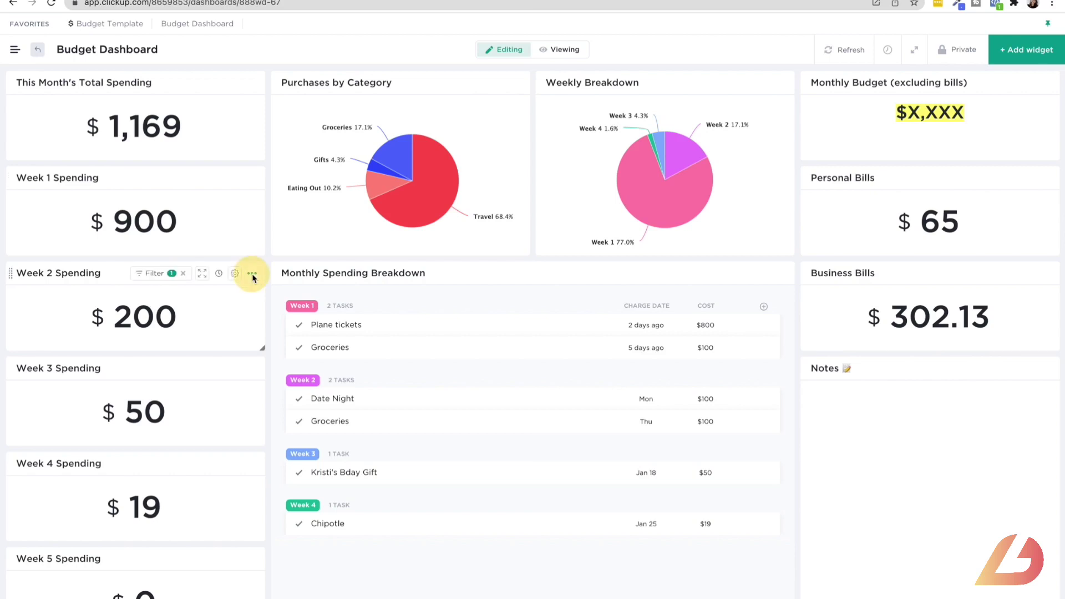
left_click(236, 331)
left_click(252, 368)
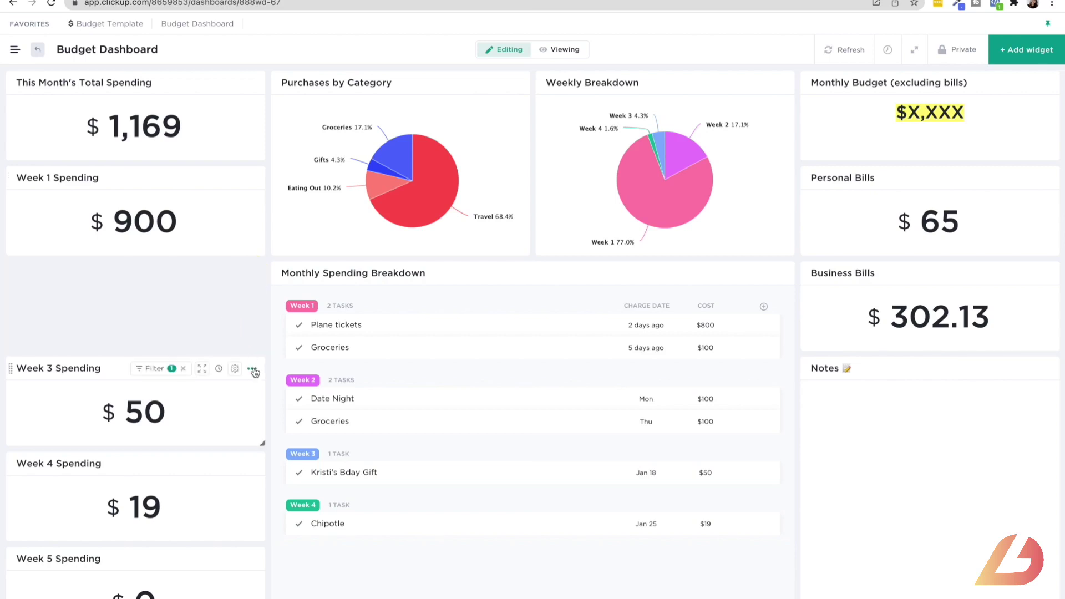
left_click(220, 433)
left_click(252, 463)
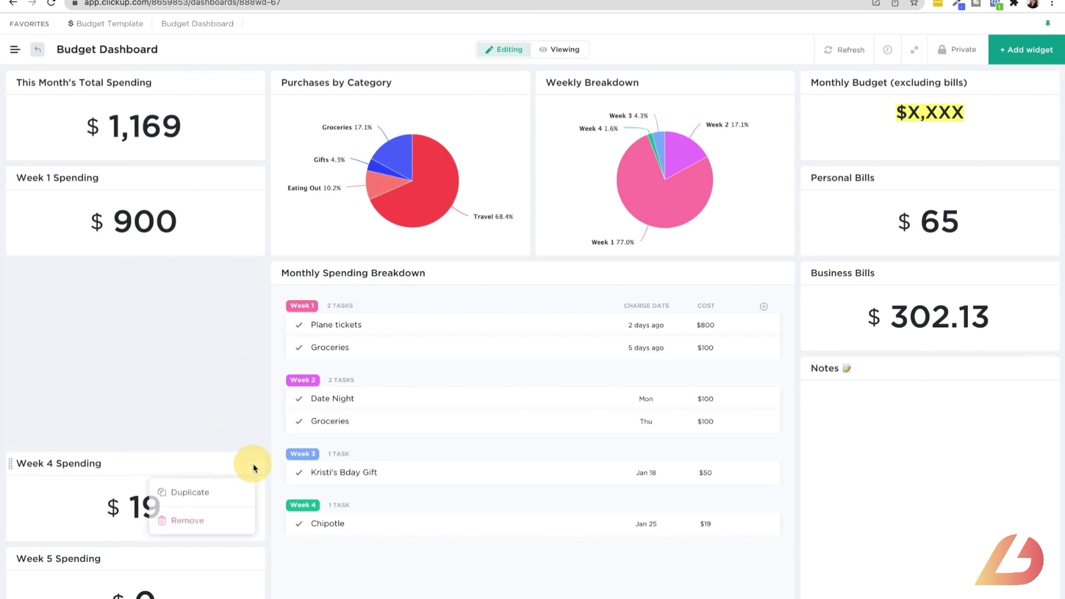
left_click(203, 520)
left_click(252, 559)
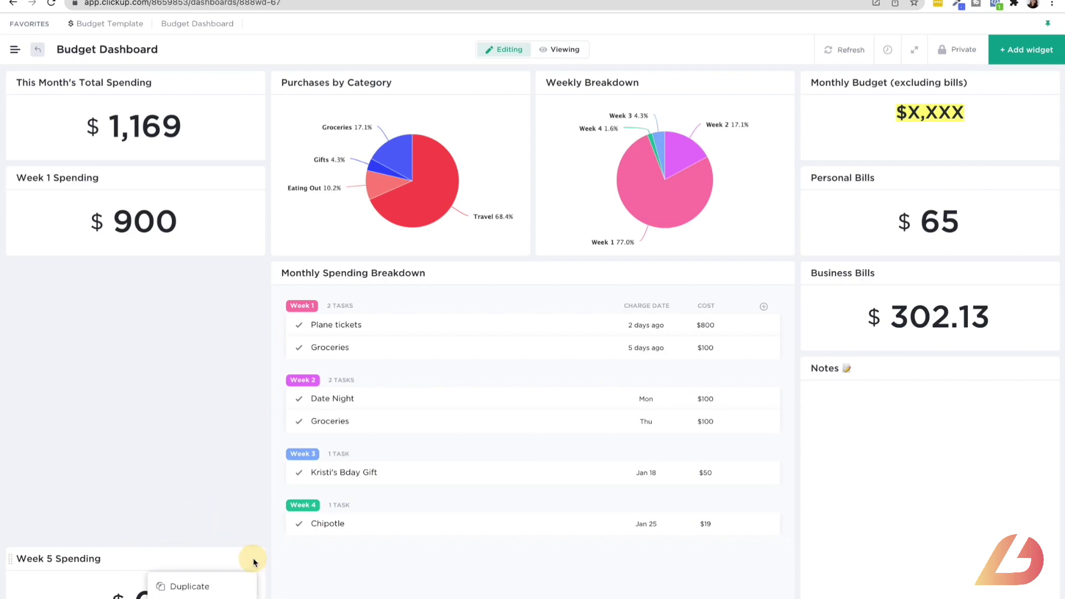
left_click(202, 597)
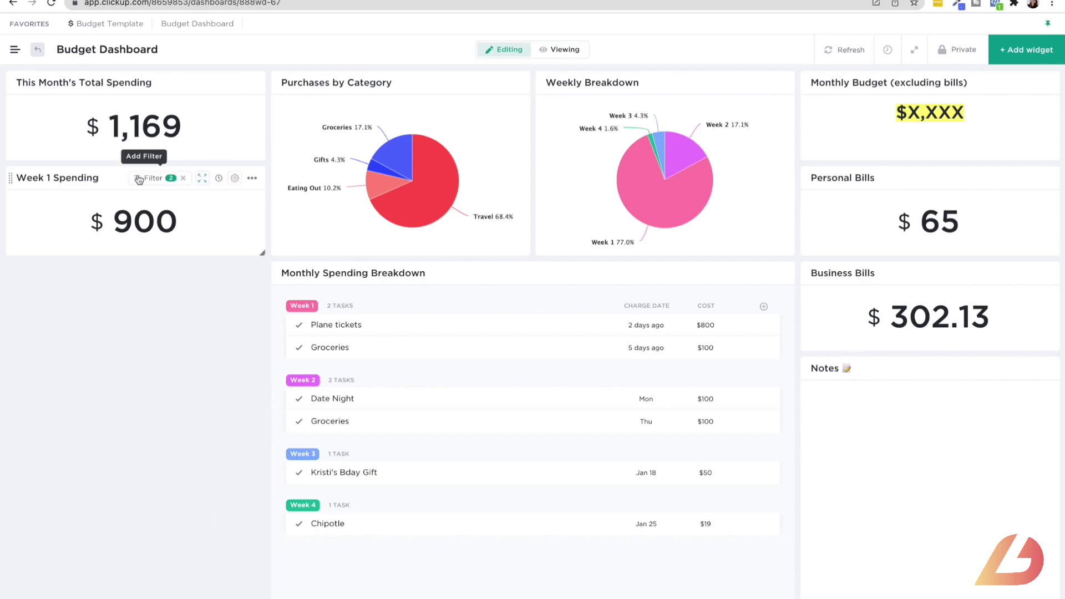
Step: Duplicate the Week 1 Spending widget and rename the copy Week 2 Spending
left_click(252, 179)
left_click(238, 210)
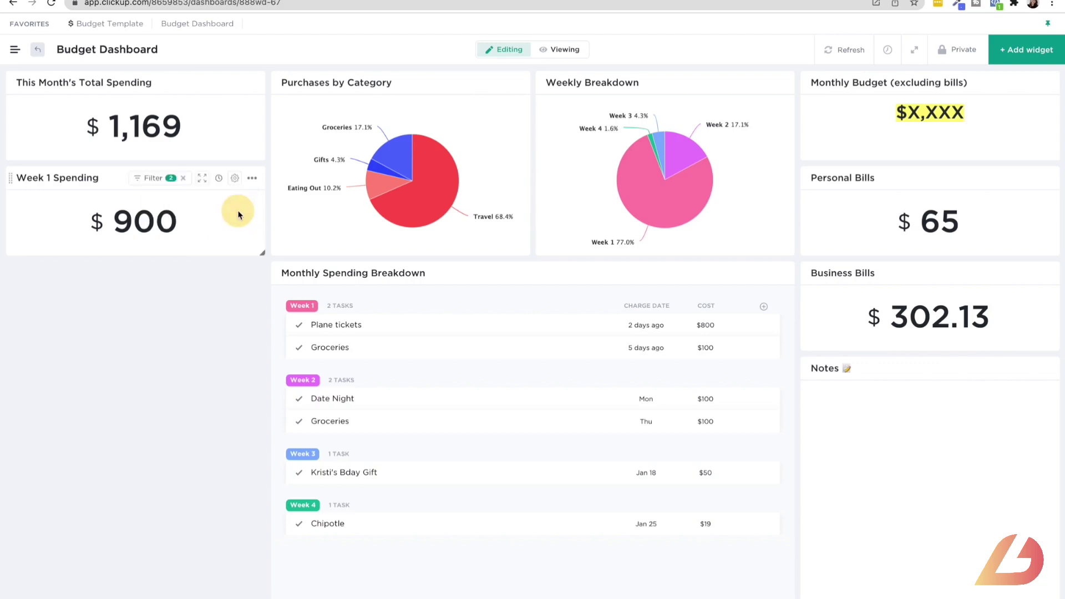
left_click(51, 269)
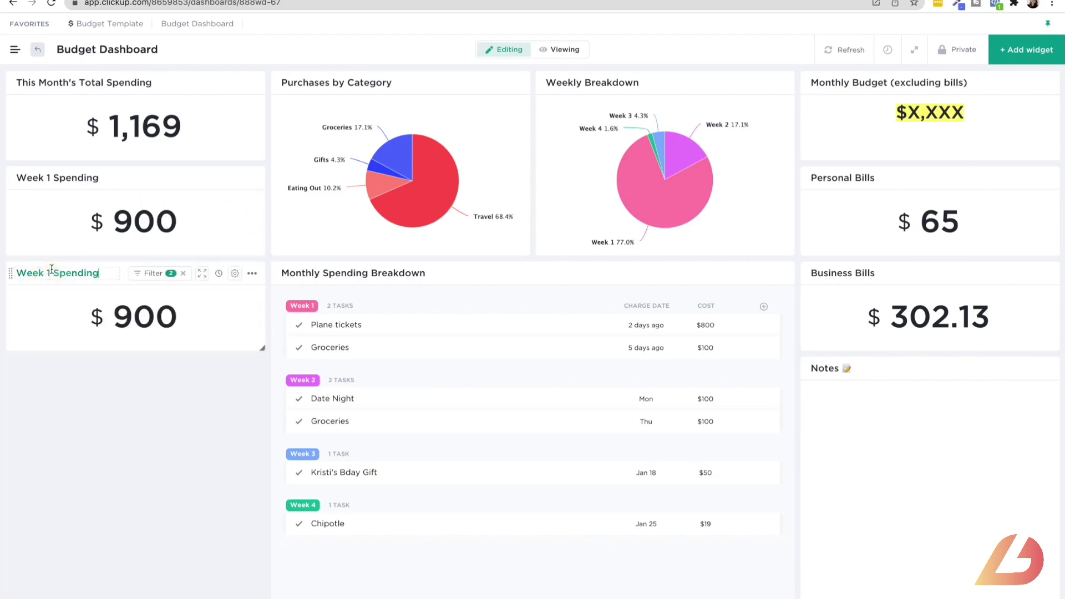
key("BackSpace")
type("2")
Step: Change the Week filter of the Week 2 Spending widget to Week 2
left_click(149, 275)
left_click(365, 319)
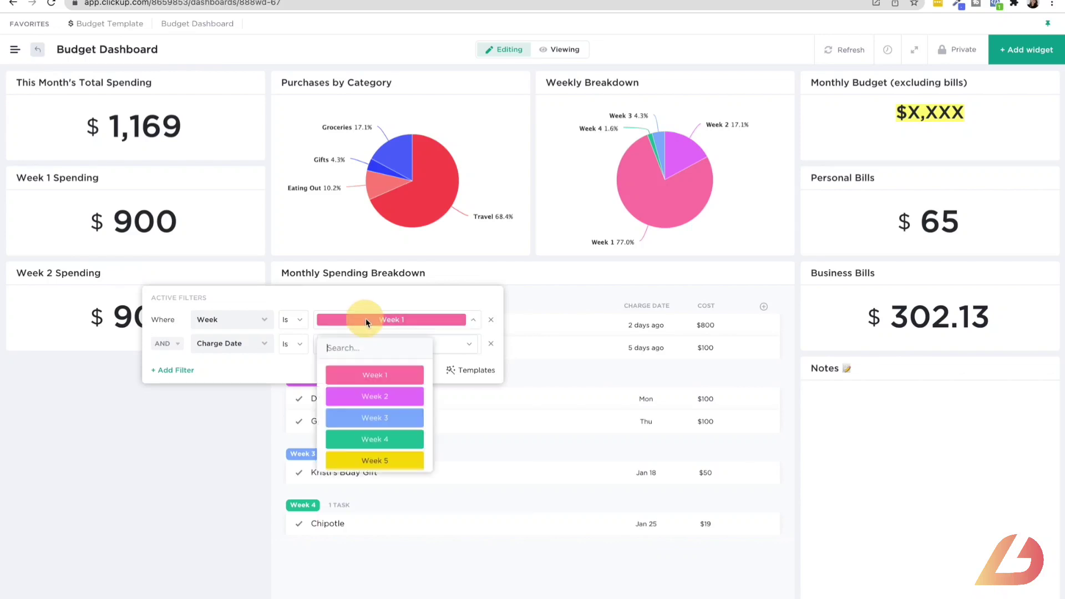
left_click(371, 397)
left_click(207, 444)
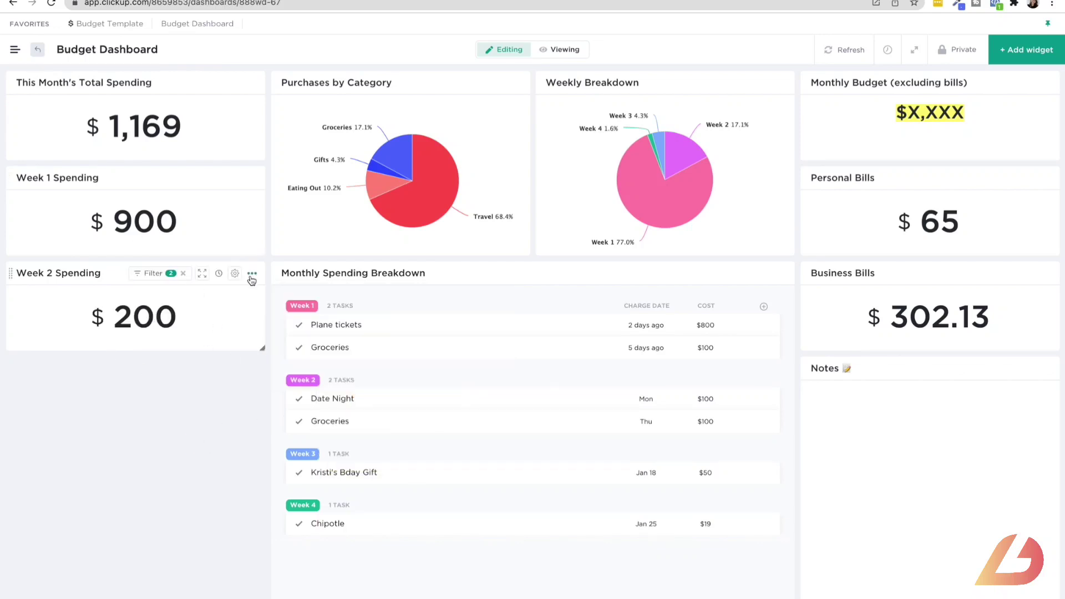
Step: Duplicate the Week 2 Spending widget and rename the copy Week 3 Spending
left_click(251, 276)
left_click(240, 304)
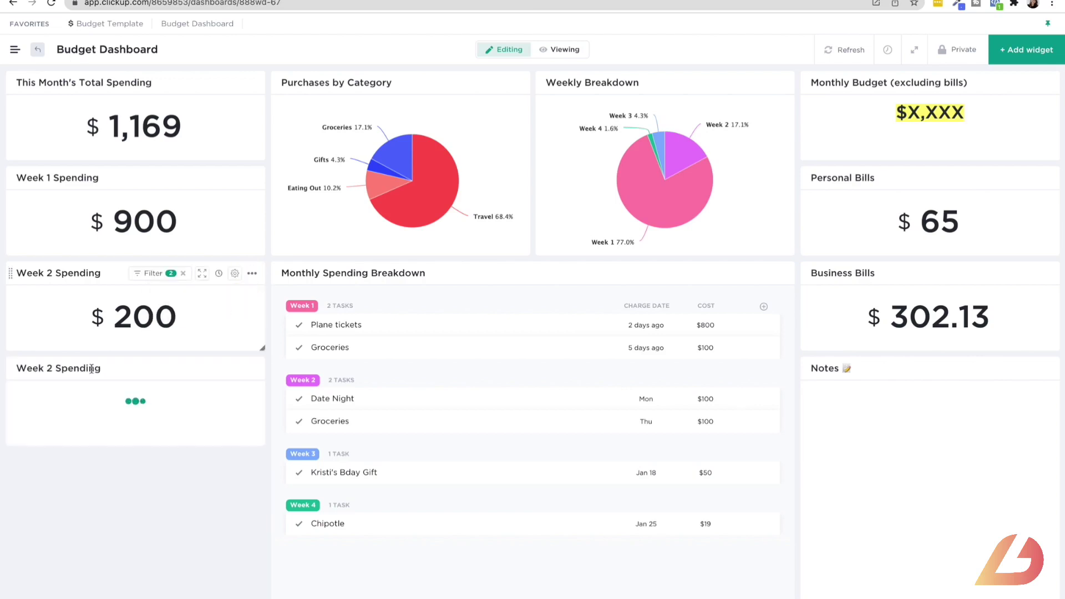
left_click(52, 368)
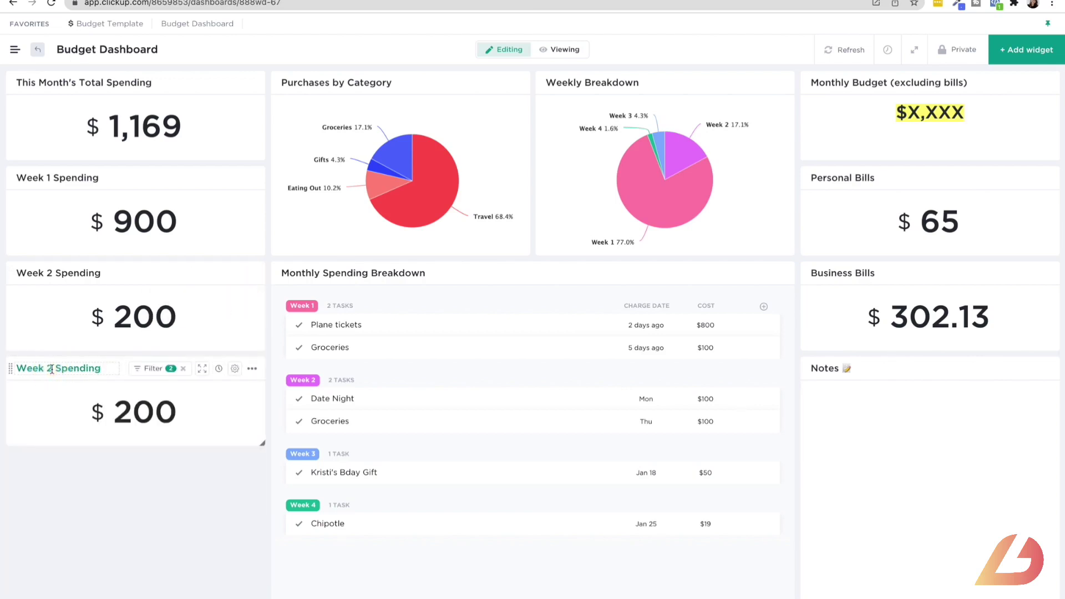
Step: Change the Week filter of the Week 3 Spending widget to Week 3
left_click(143, 368)
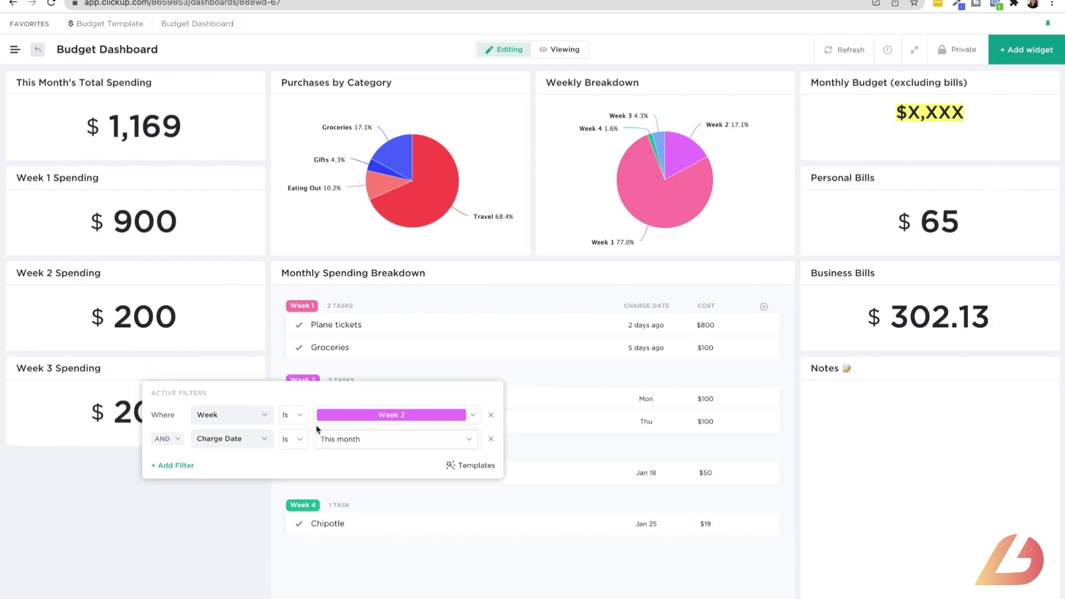
left_click(347, 416)
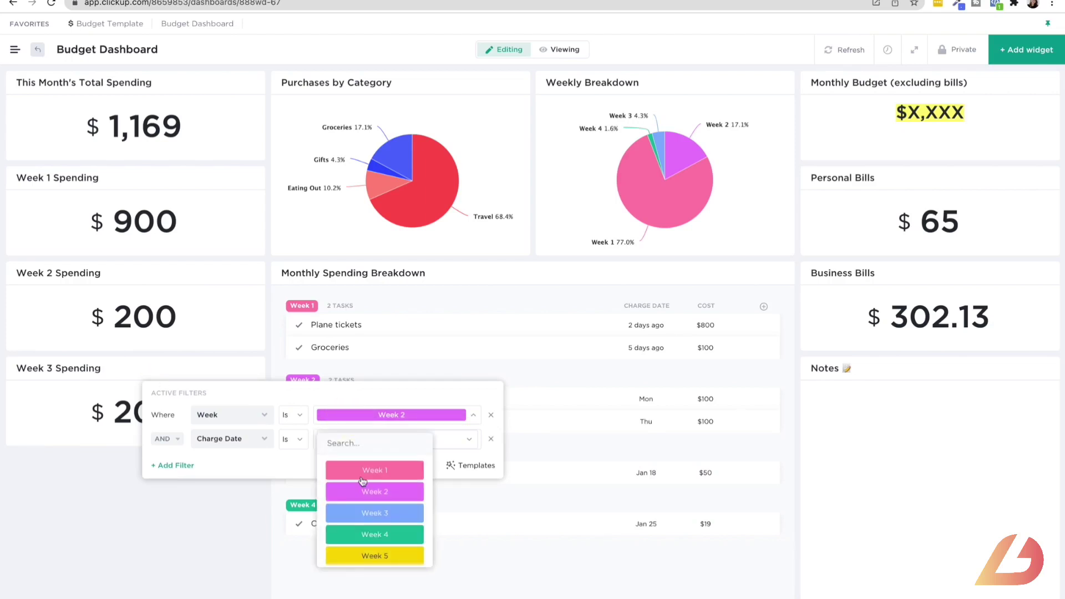
left_click(373, 512)
left_click(238, 530)
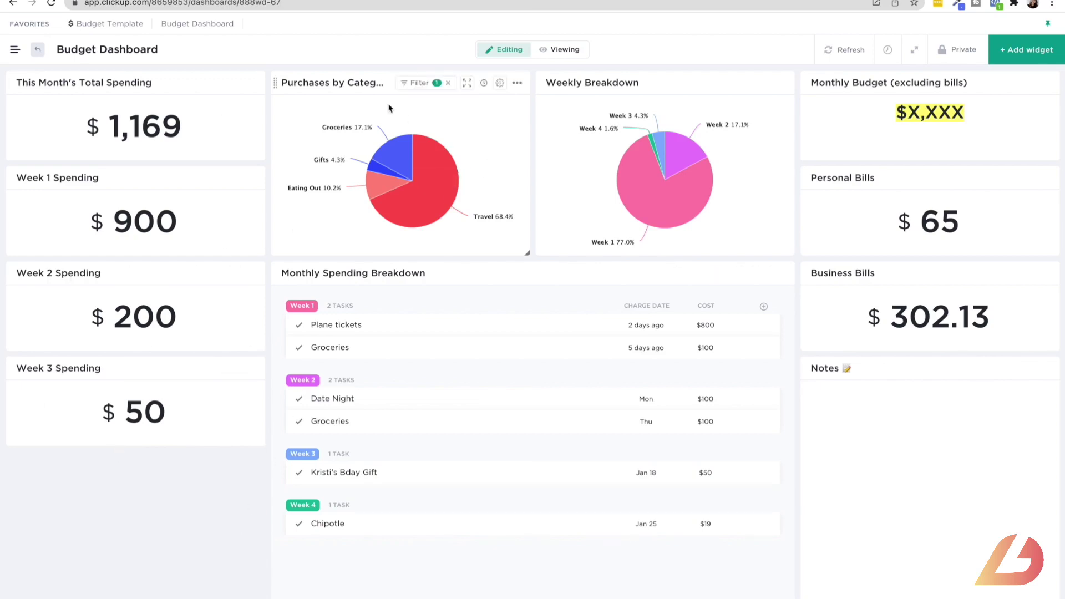
Step: View the Custom widget types available for the dashboard and close the selection without adding one
left_click(1017, 50)
left_click(336, 138)
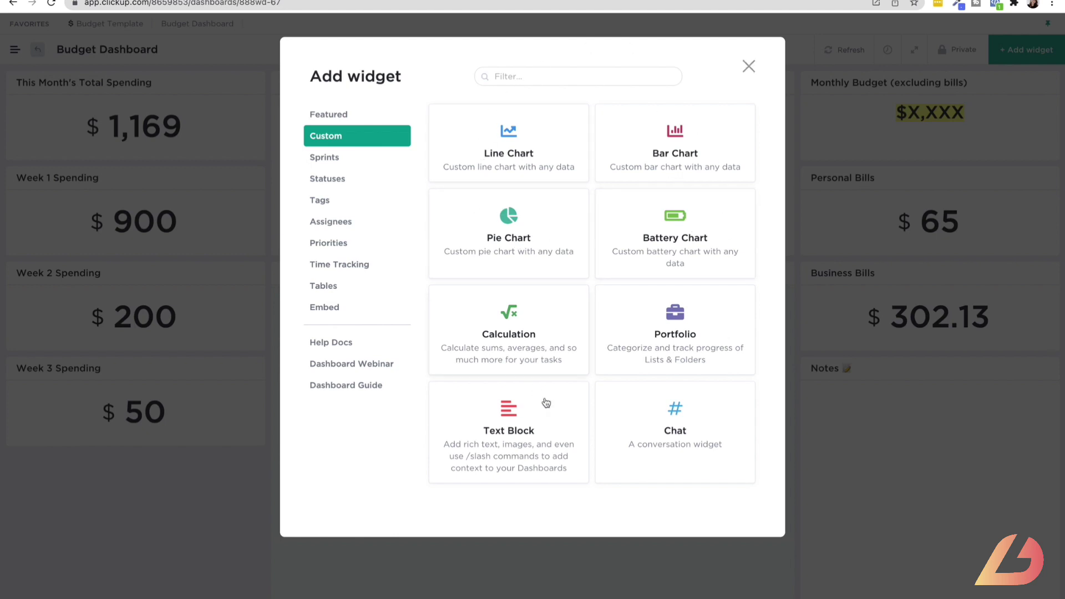
left_click(749, 68)
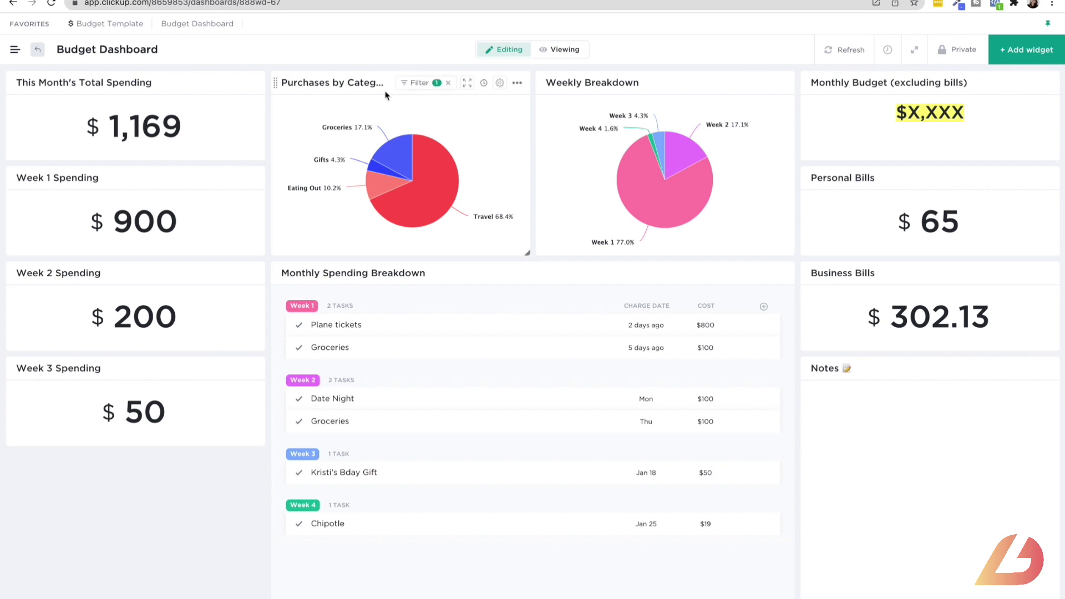
Step: Review the Purchases by Category pie chart's name, grouping, value and task filter settings, close them unchanged, and inspect the chart's slices
left_click(500, 84)
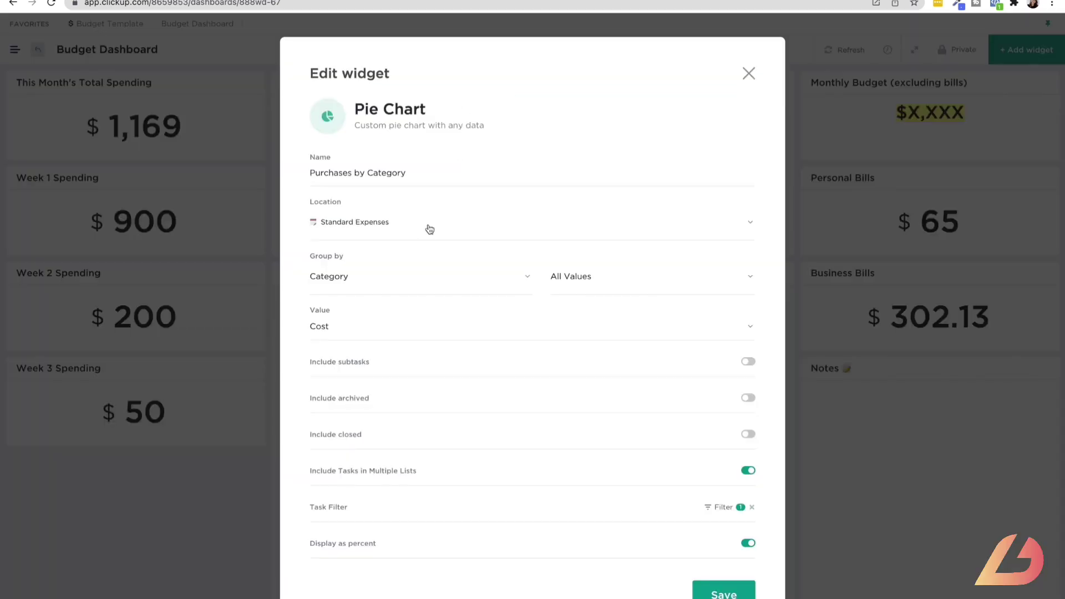
scroll(428, 228, "down", 1)
left_click(421, 154)
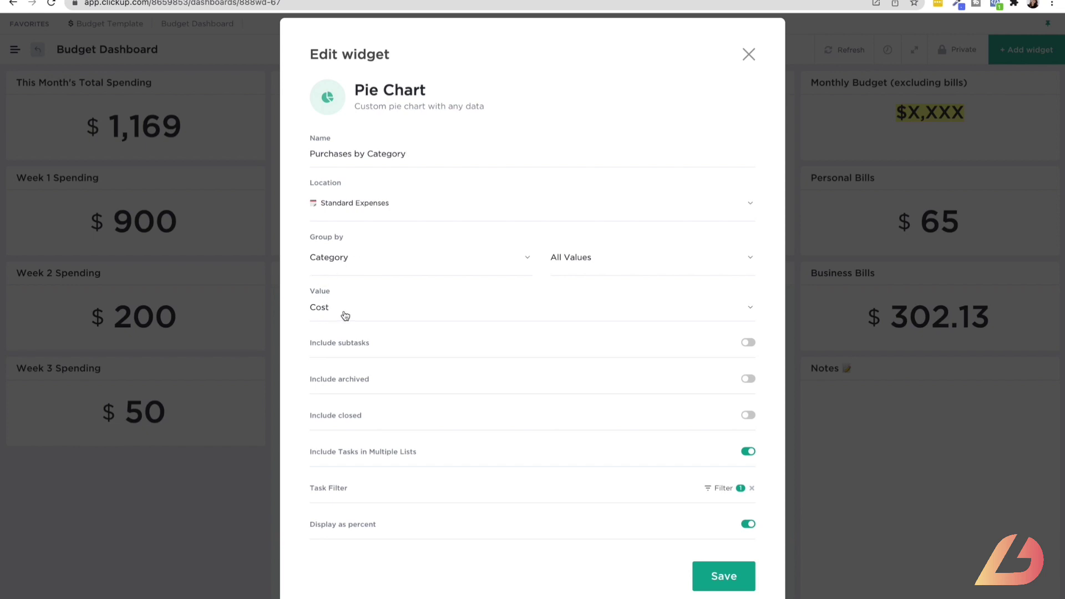
left_click(734, 491)
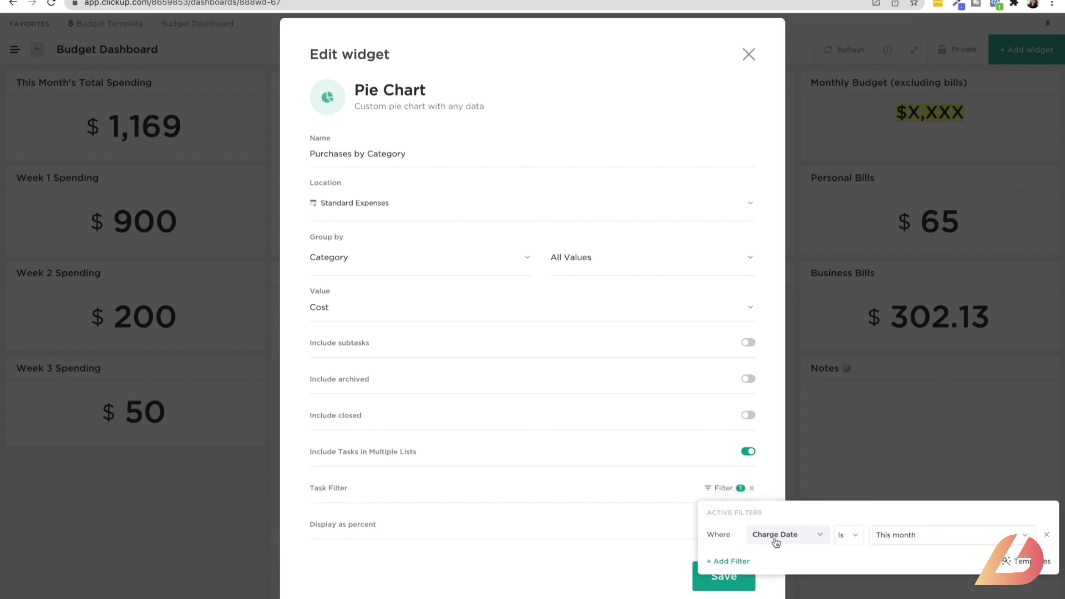
left_click(598, 591)
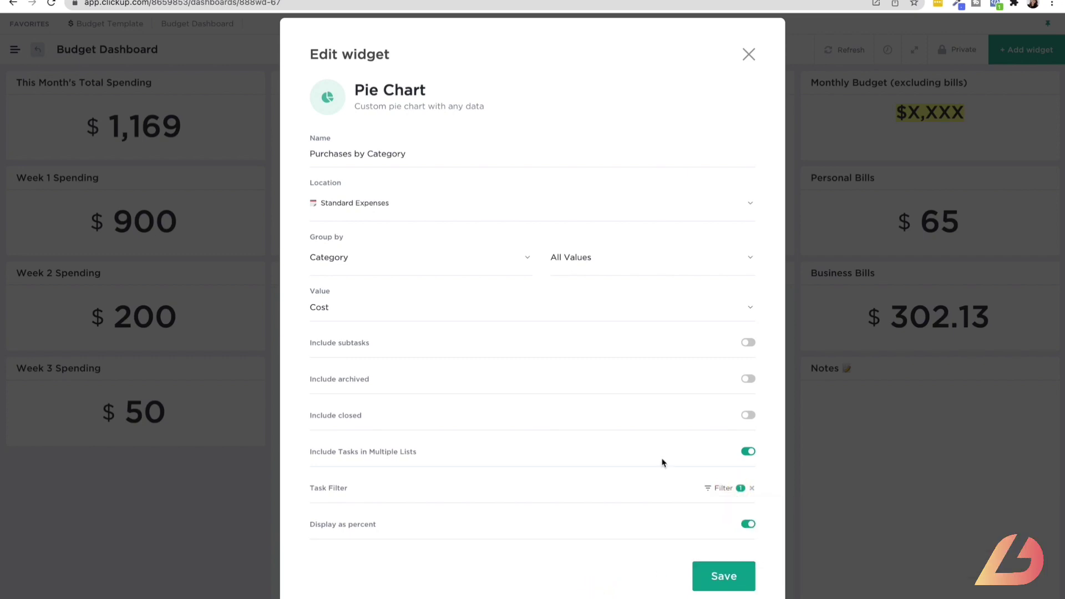
left_click(747, 53)
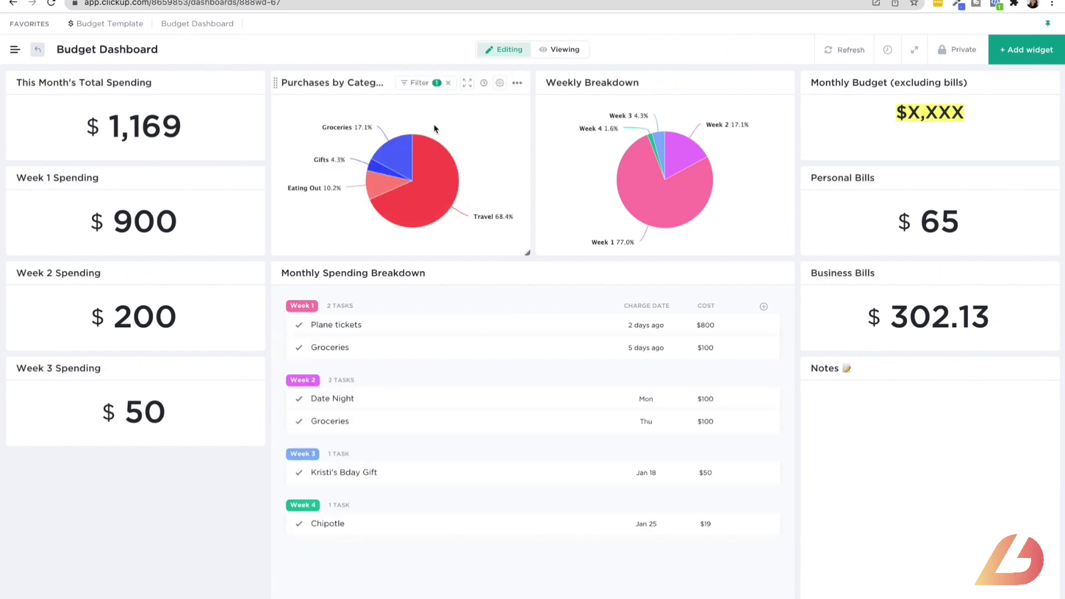
mouse_move(441, 225)
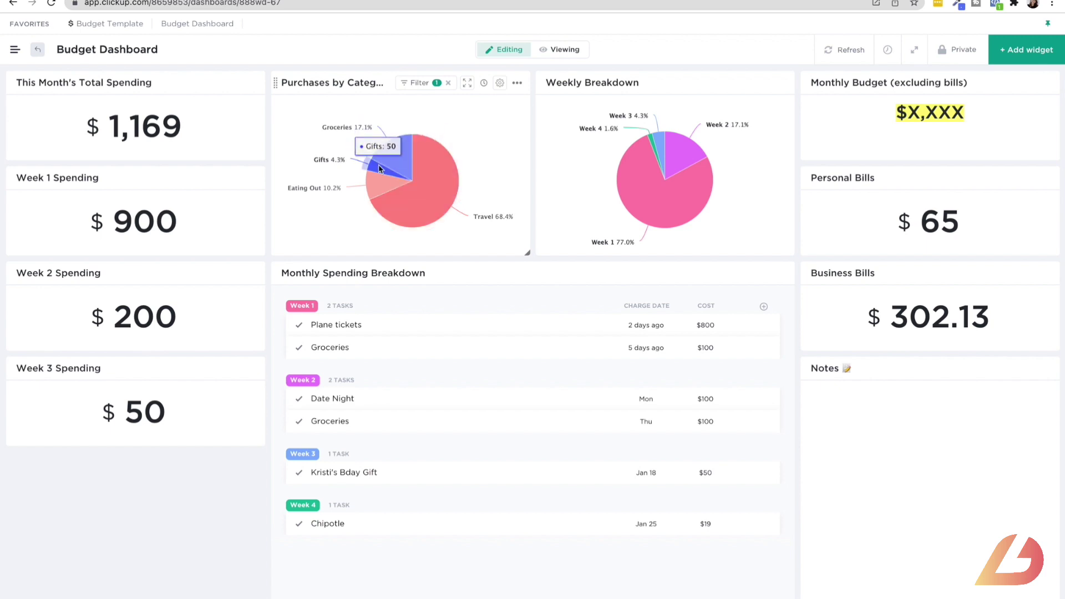
mouse_move(378, 189)
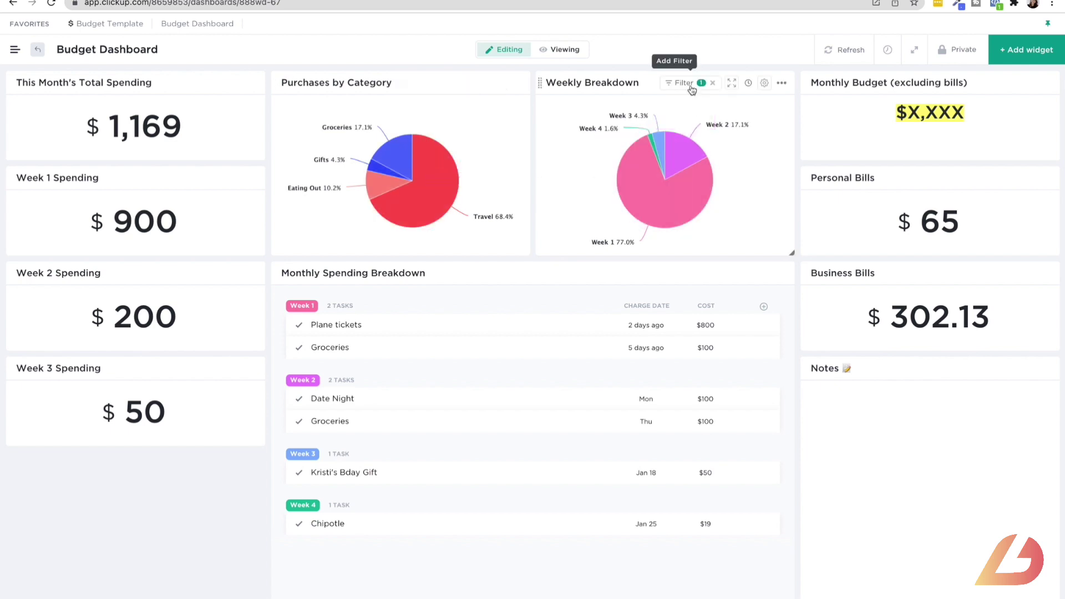
Step: Review the Weekly Breakdown pie chart's active filter and its location, grouping and value settings, then close them unchanged
left_click(690, 83)
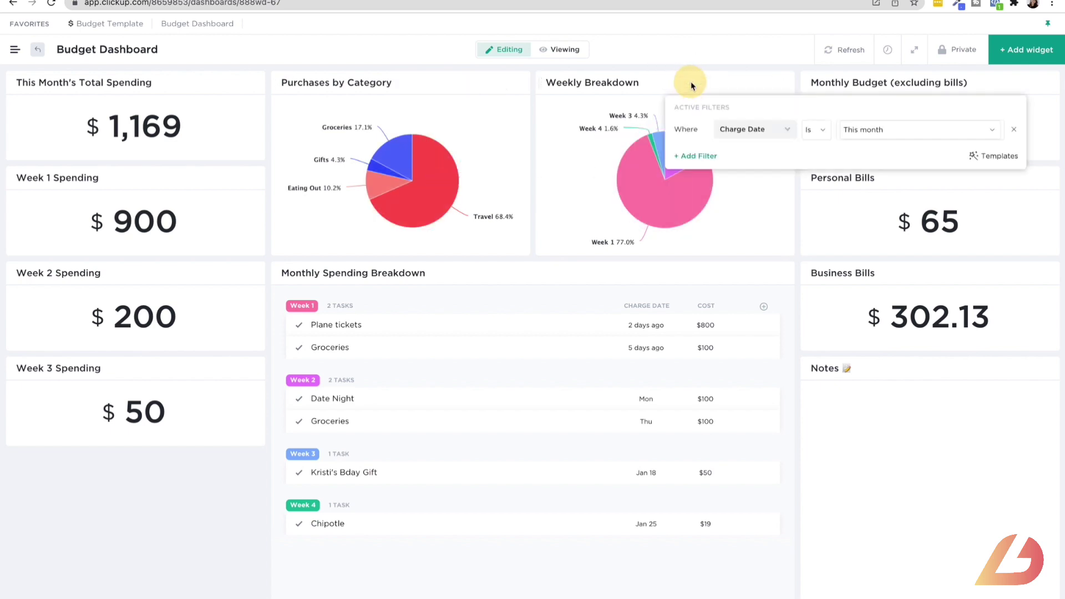
left_click(770, 226)
left_click(761, 83)
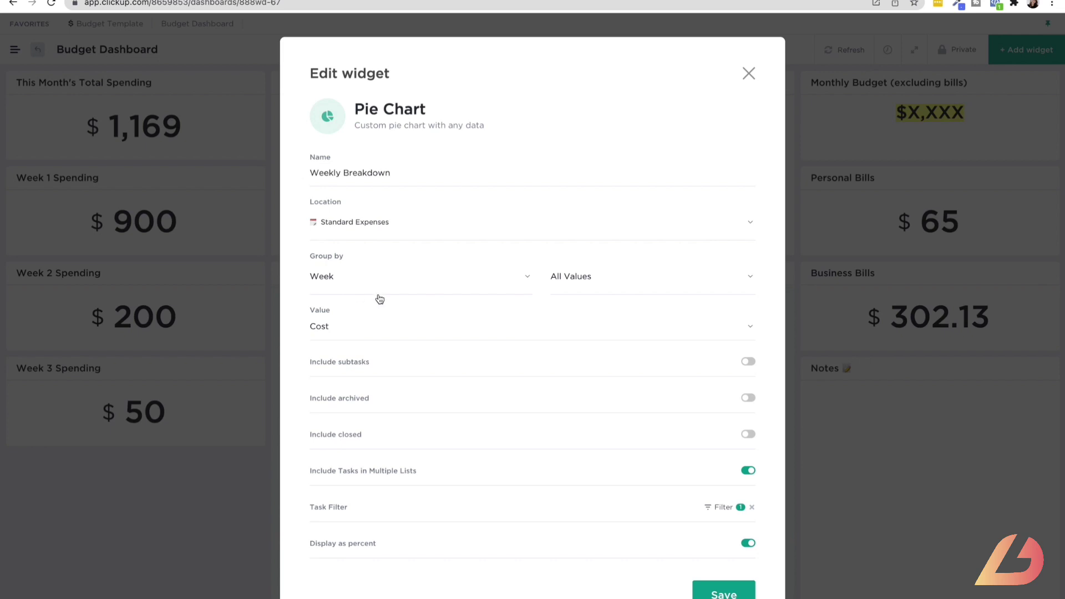
left_click(746, 76)
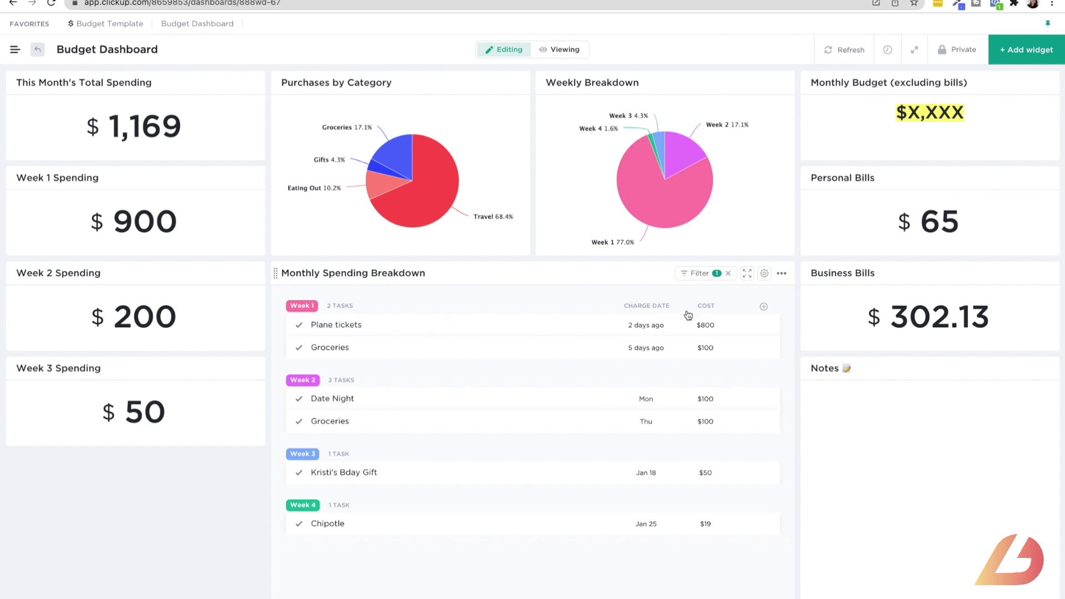
Step: Review the Monthly Spending Breakdown task list's location, grouping and task filter settings, then close them unchanged
left_click(766, 274)
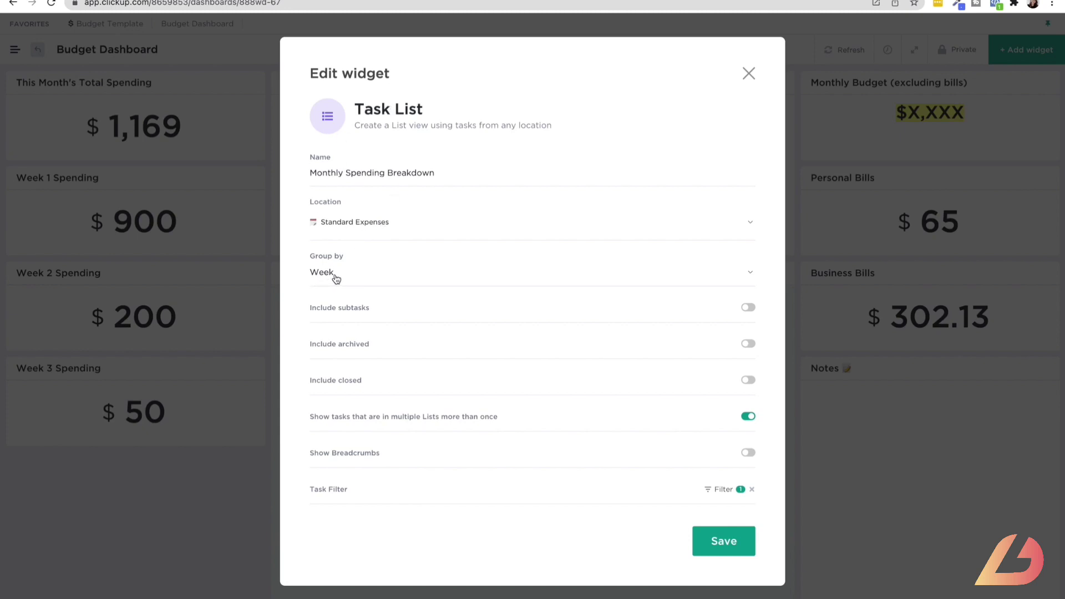
left_click(724, 491)
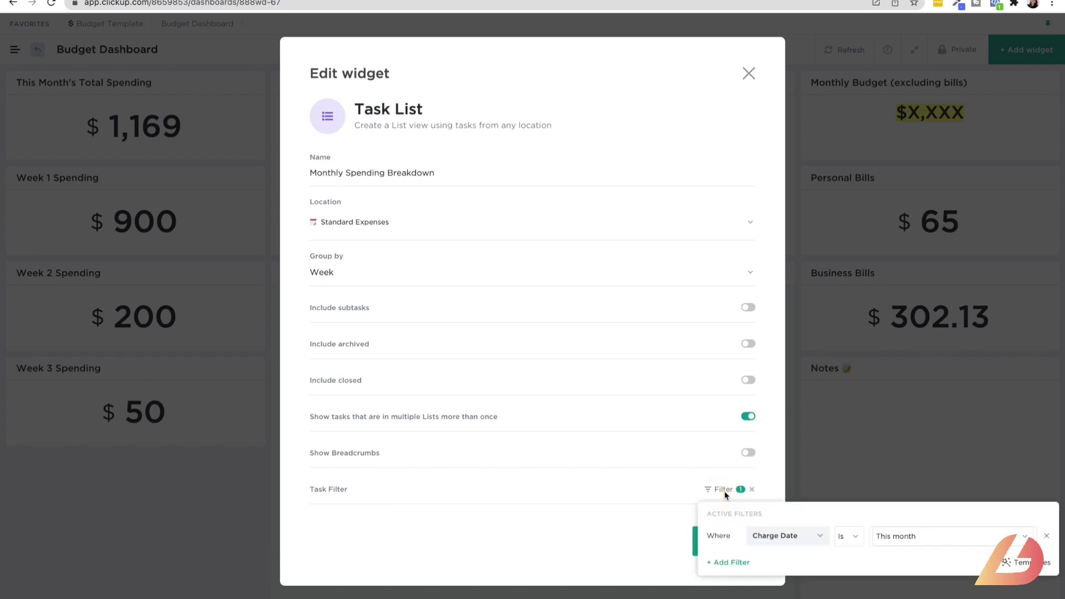
left_click(748, 77)
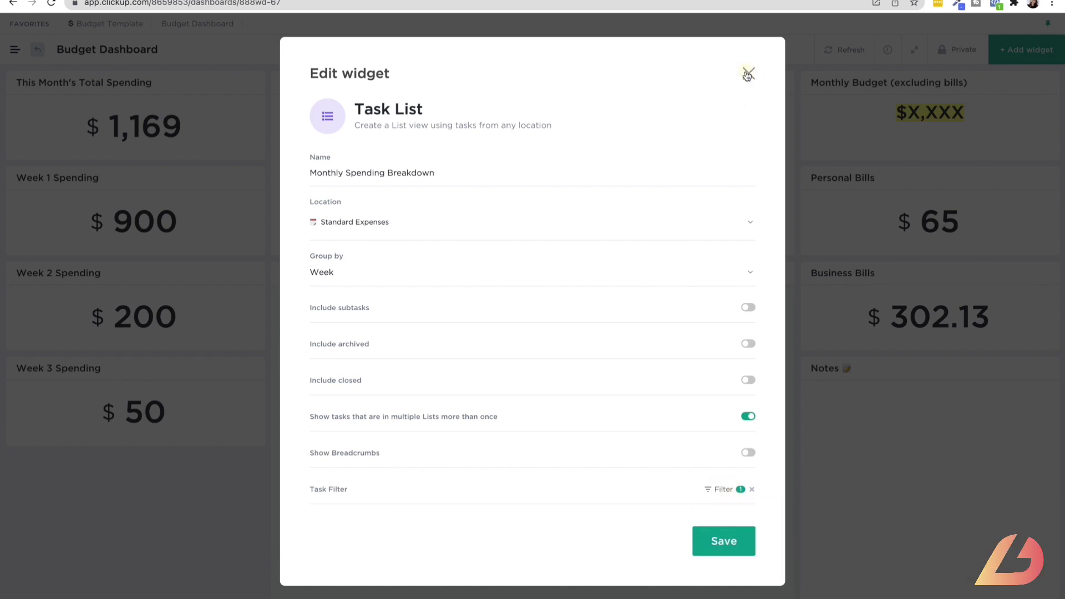
left_click(747, 77)
Step: Select the budget placeholder text in the Monthly Budget (excluding bills) widget, view its highlight formatting options, and deselect it unchanged
left_click(990, 117)
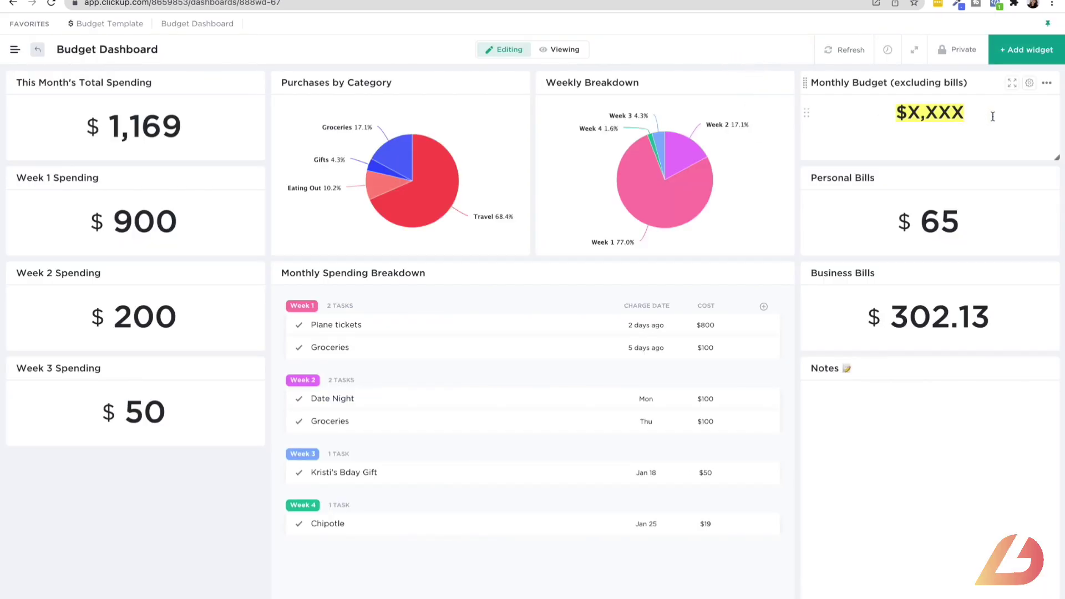
triple_click(996, 114)
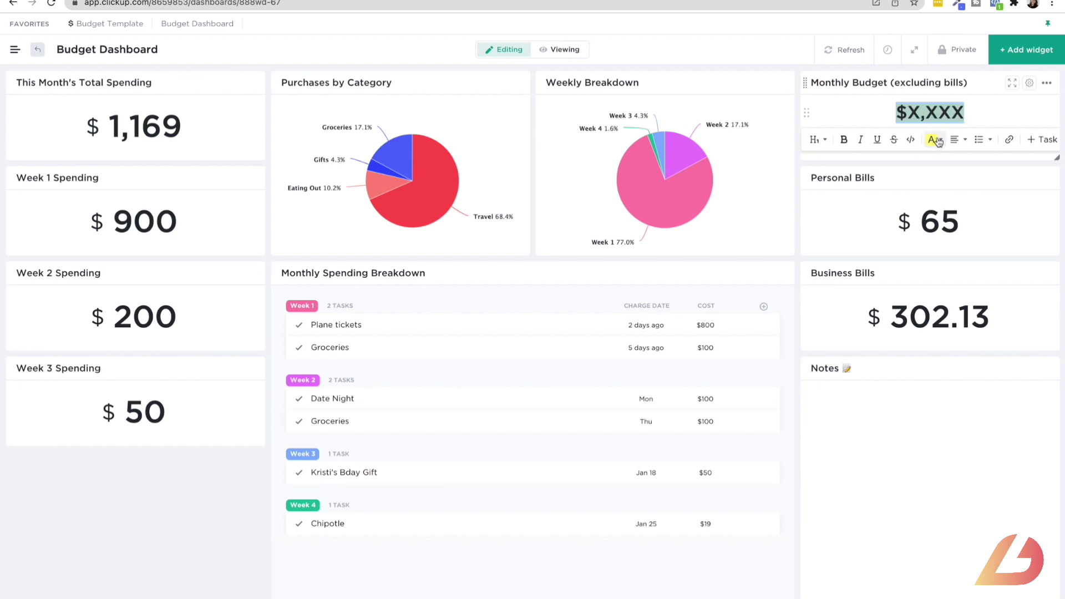
left_click(936, 142)
left_click(977, 112)
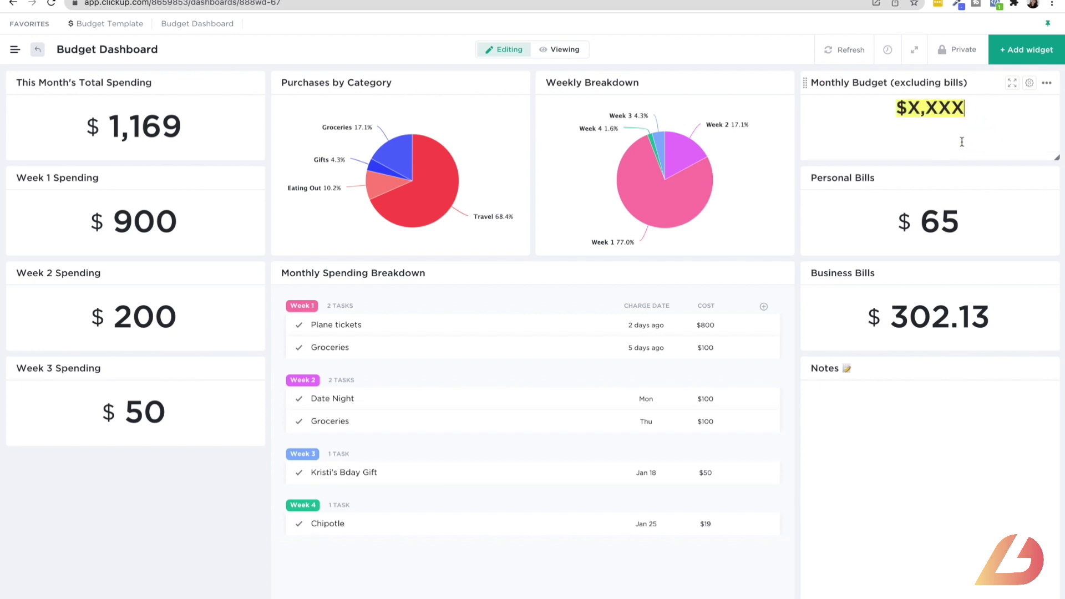
scroll(962, 142, "down", 2)
scroll(964, 135, "up", 2)
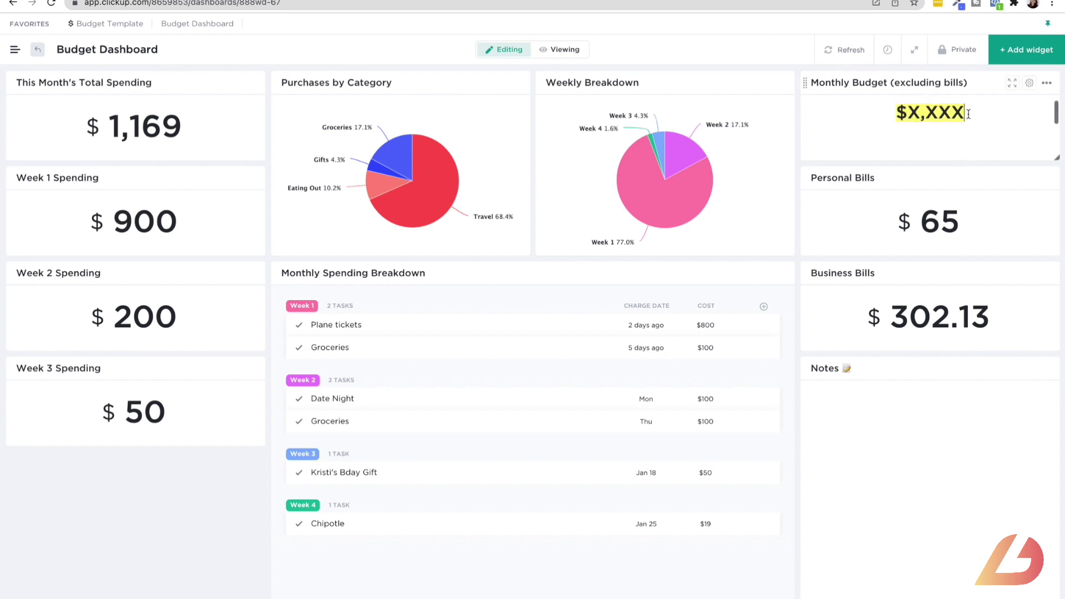
Step: Review the Personal Bills widget's calculation settings and Category filter, close them unchanged, and check the widget's additional options
left_click(1029, 177)
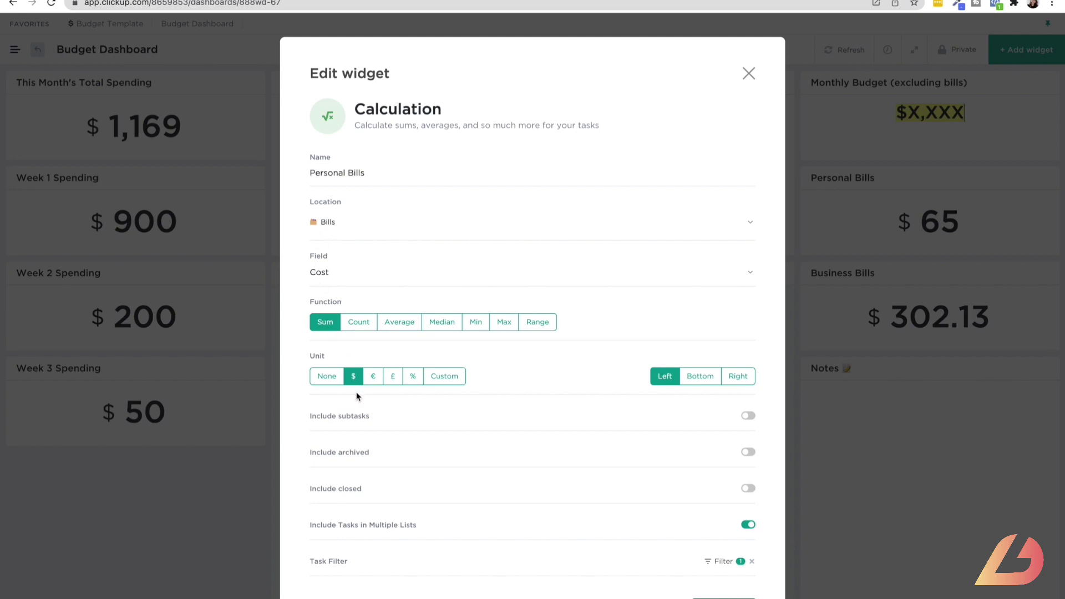
left_click(728, 566)
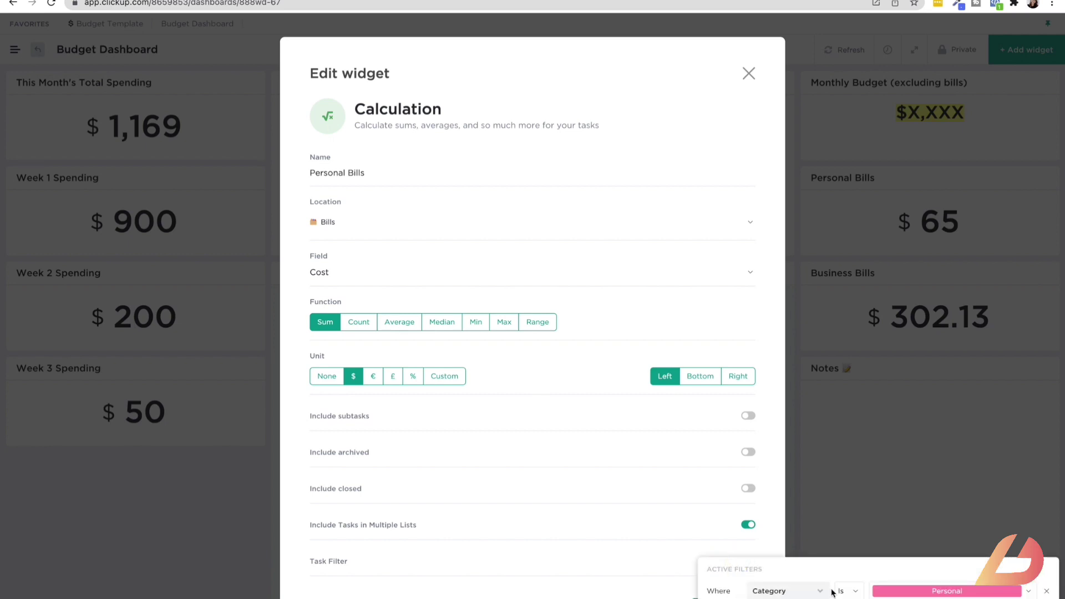
left_click(749, 73)
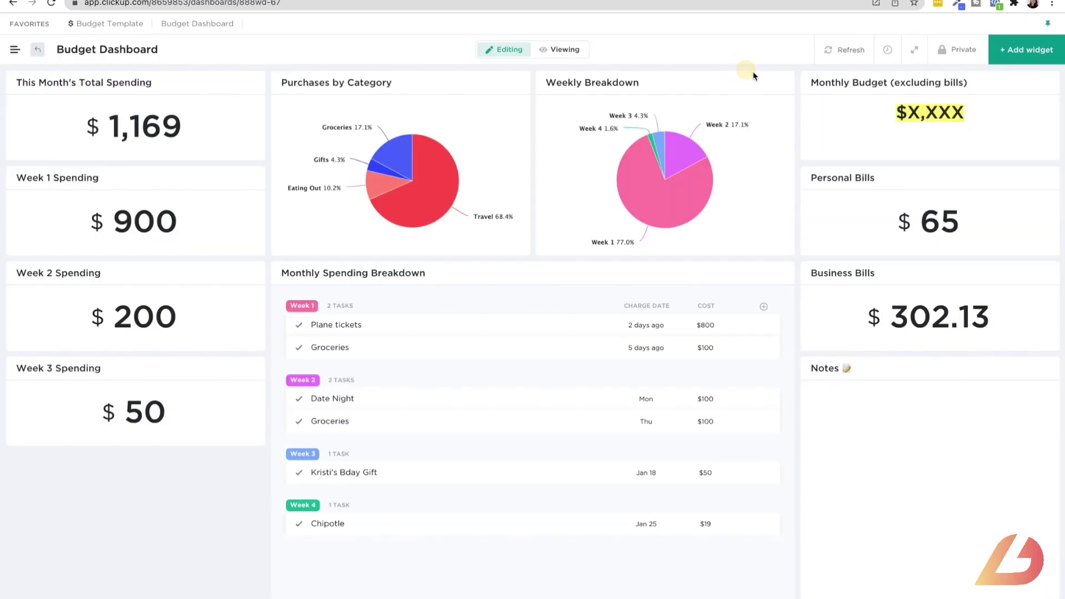
left_click(1046, 179)
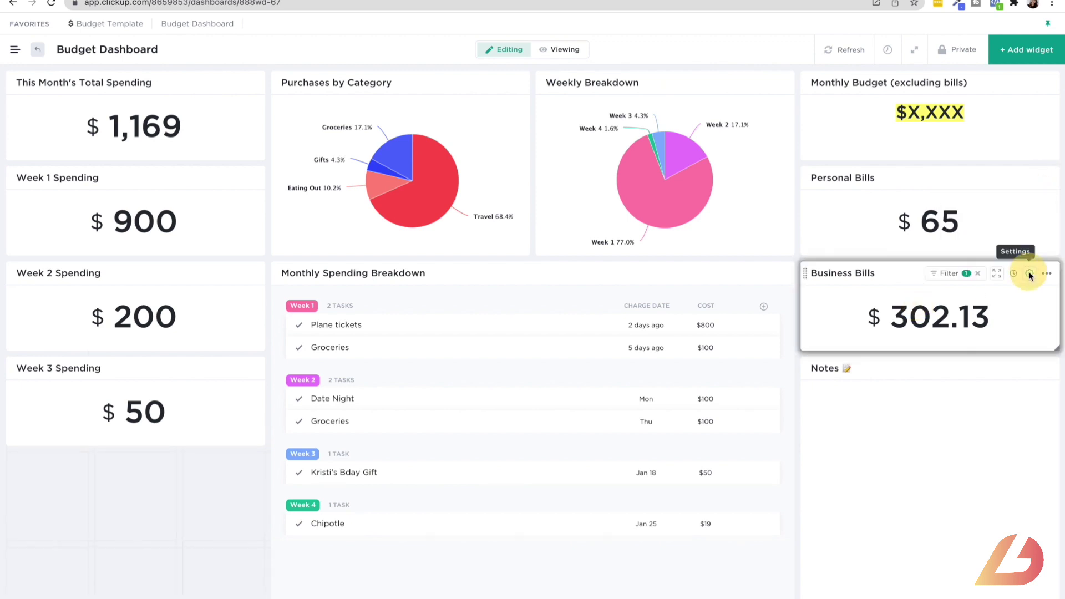
Step: Review the Business Bills widget's location, field, function and task filter settings, then close them unchanged
left_click(1029, 274)
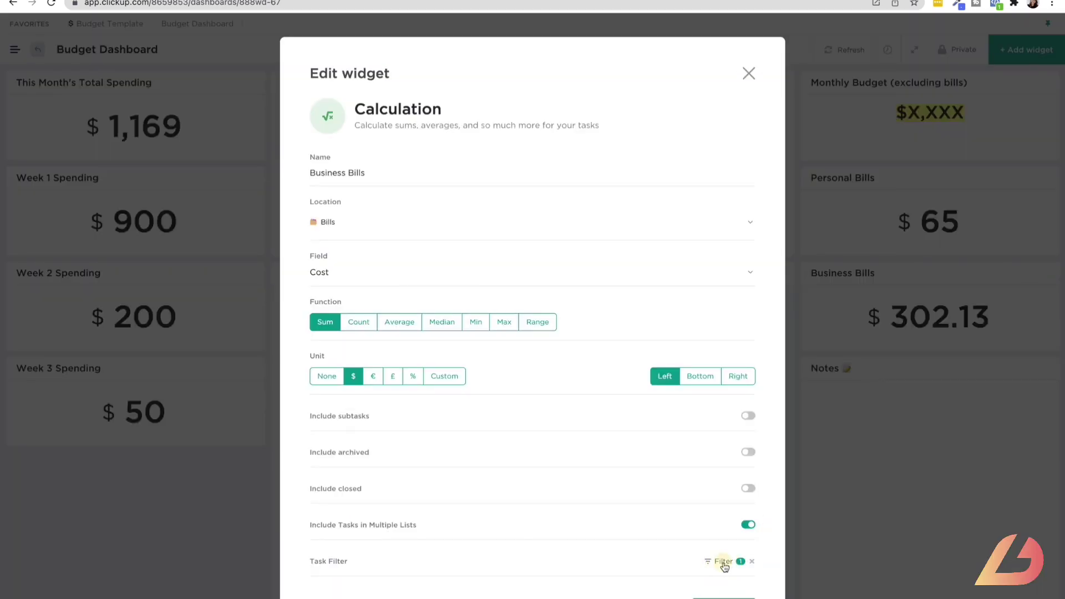
left_click(723, 563)
left_click(974, 422)
left_click(749, 73)
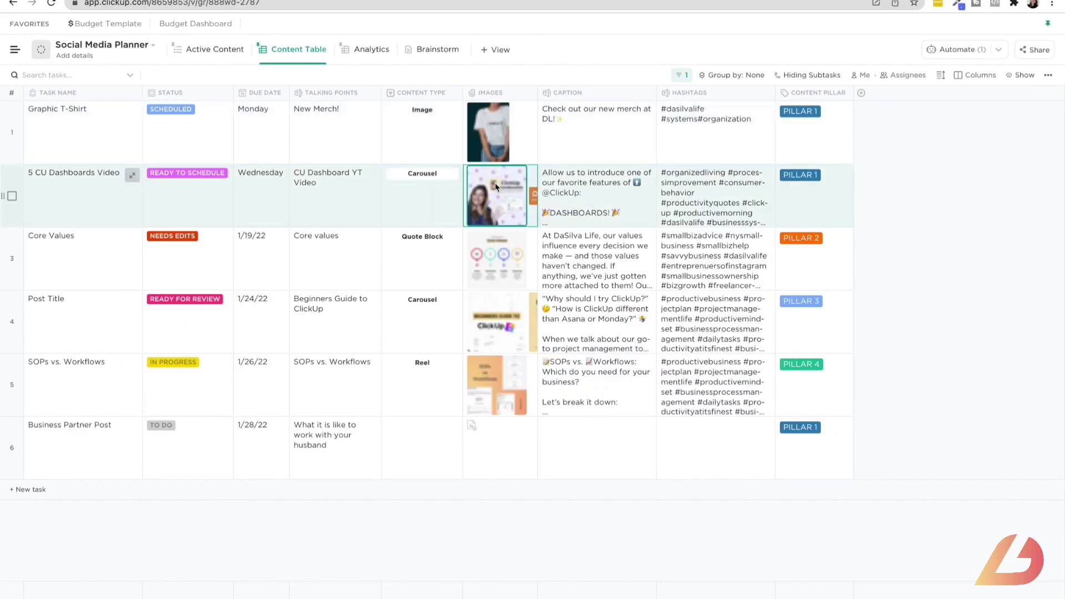
Step: Inspect the image and caption of the 5 CU Dashboards Video post in the Social Media Planner's Content Table
left_click(495, 182)
left_click(889, 224)
left_click(603, 185)
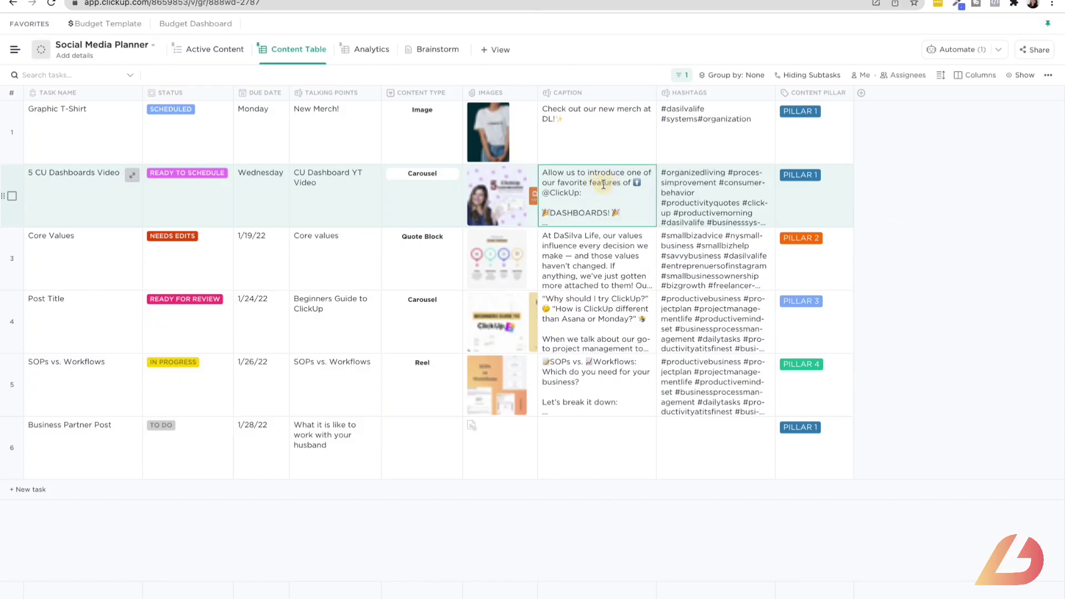
left_click(970, 231)
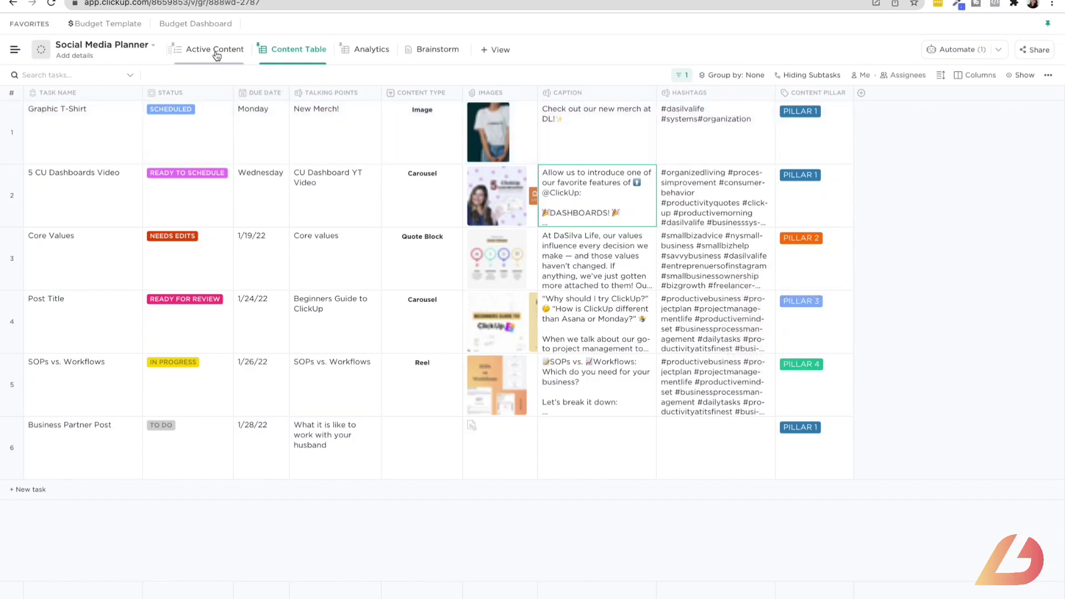
Step: Compare the Social Media Planner's Active Content view with its Content Table, and inspect the Graphic T-Shirt post's status cell
left_click(213, 50)
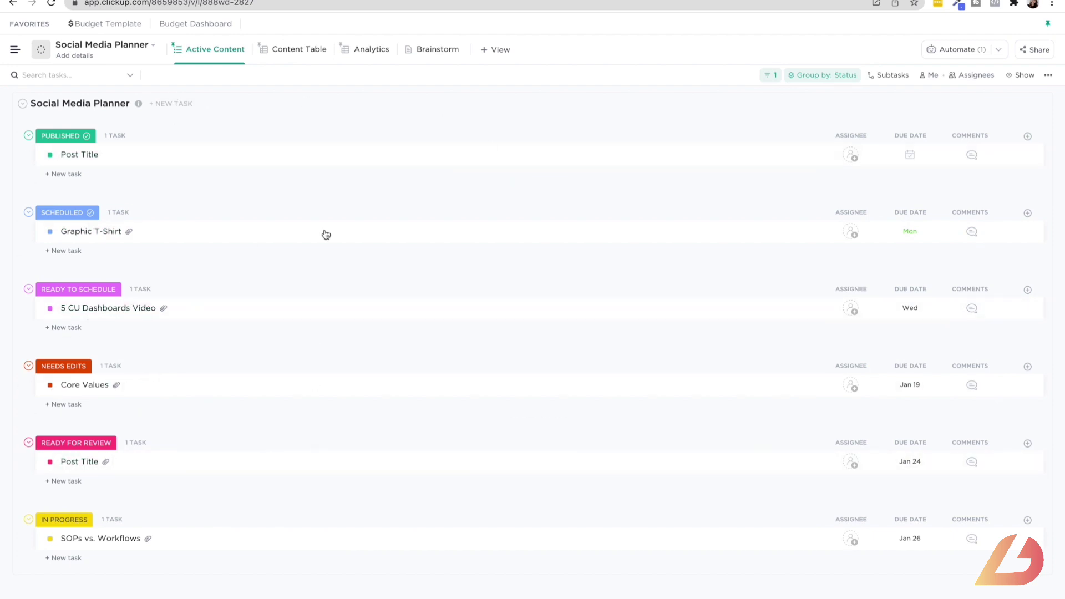
left_click(291, 50)
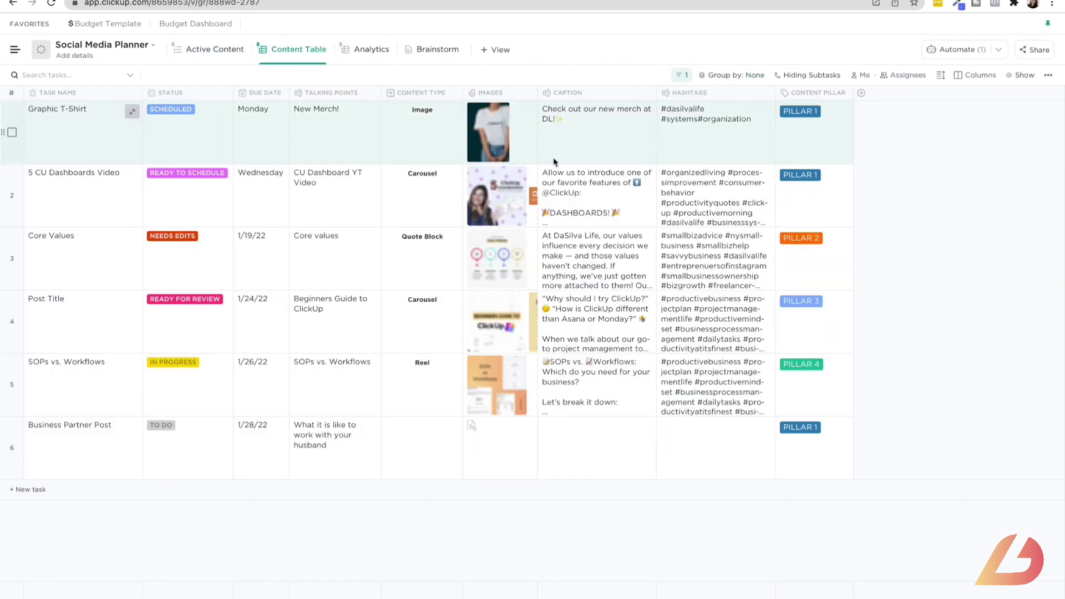
left_click(202, 145)
left_click(193, 532)
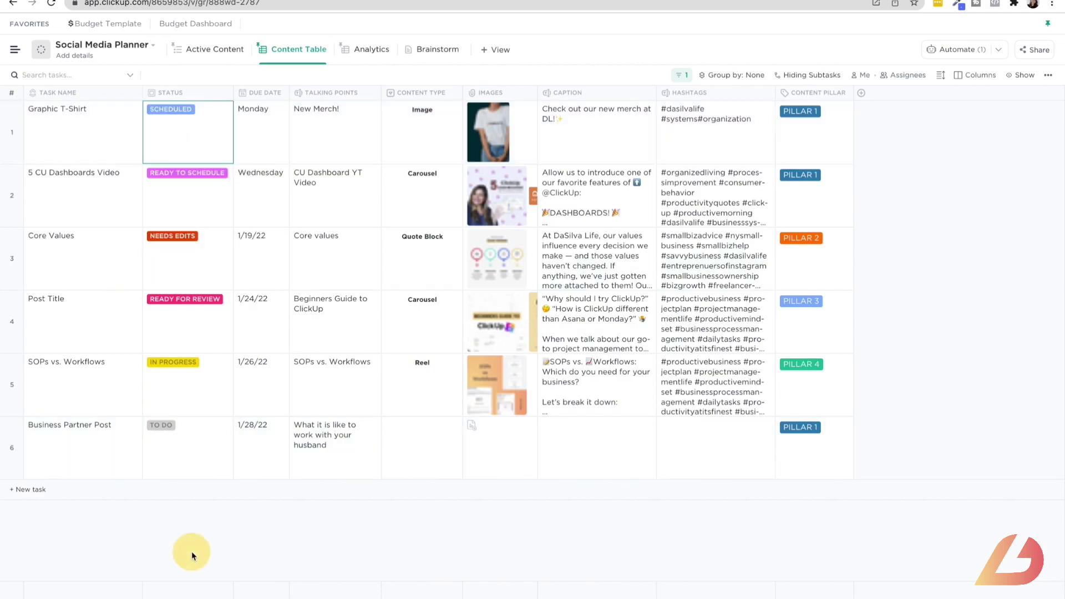
left_click(211, 49)
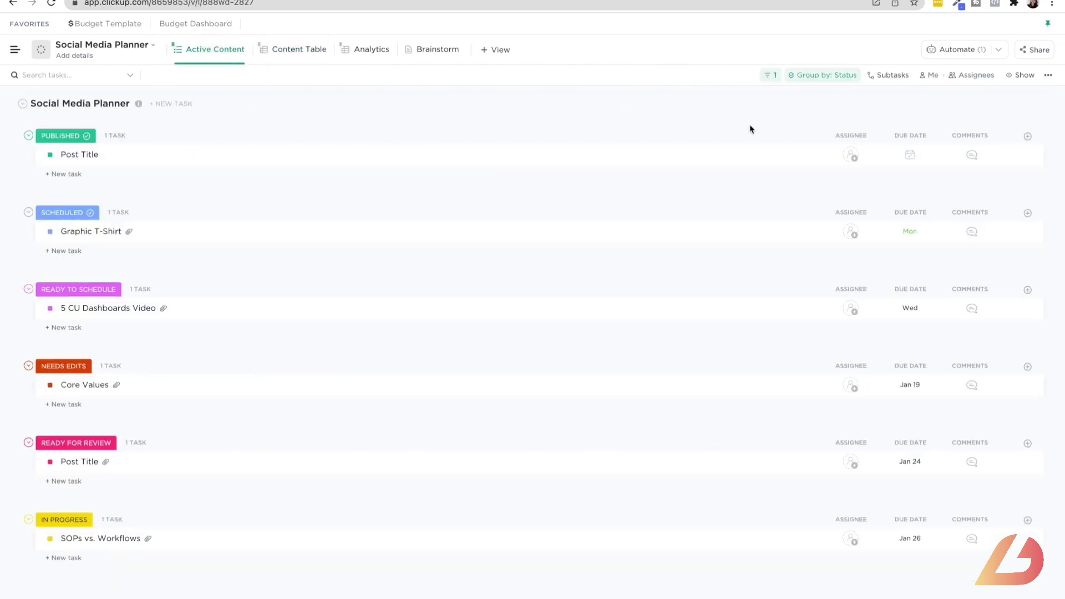
Step: Show the Assignee and Comments fields as columns in the Content Table view and narrow both columns
left_click(306, 53)
left_click(863, 94)
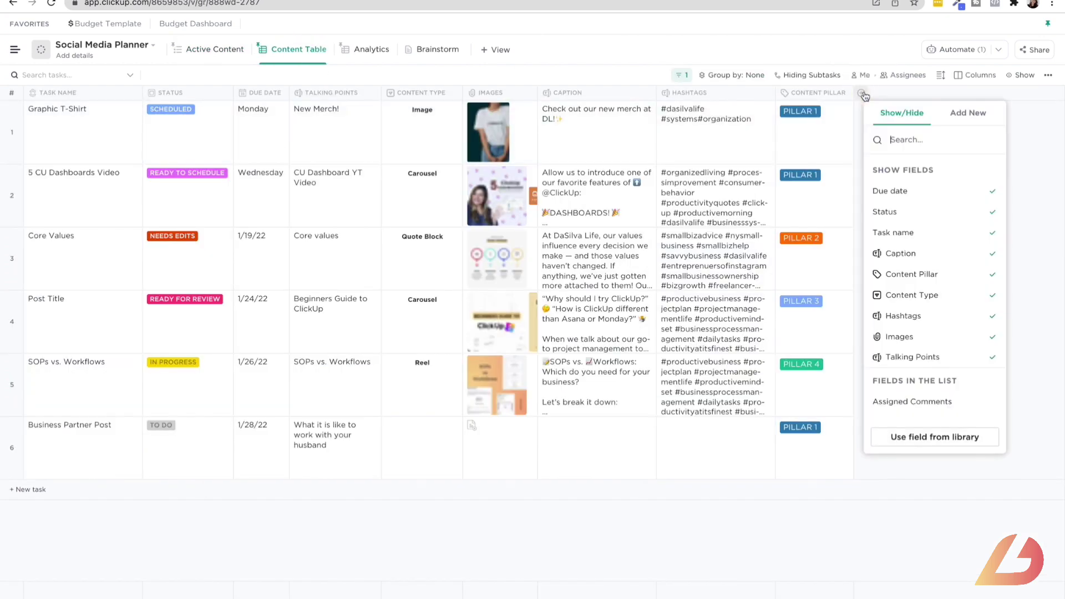
scroll(911, 347, "down", 4)
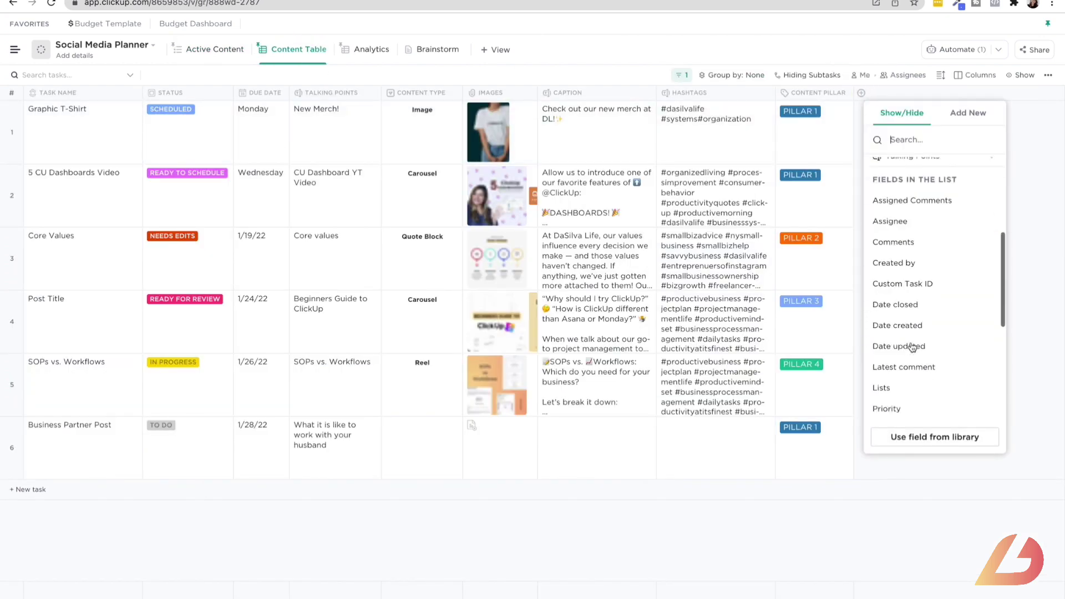
left_click(899, 218)
left_click(909, 217)
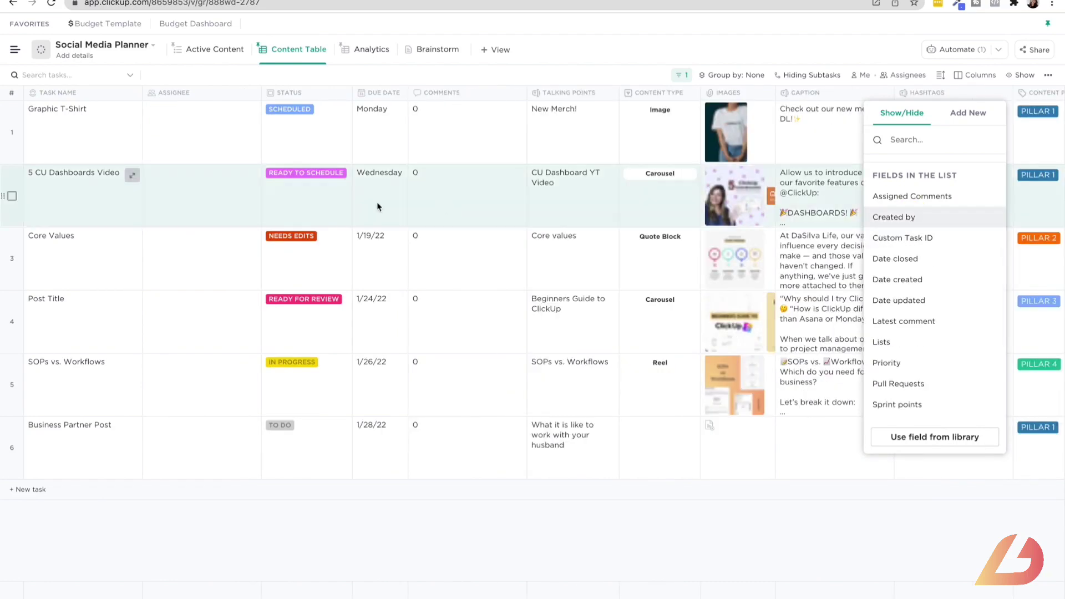
left_click_drag(261, 92, 190, 88)
left_click_drag(464, 90, 401, 91)
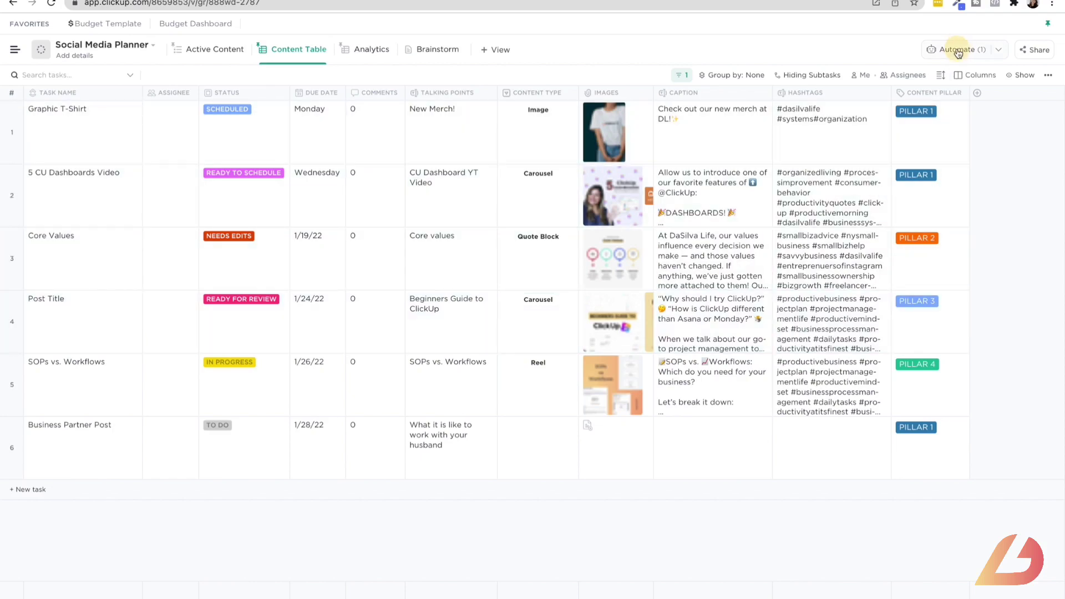
Step: Open the Social Media Planner's active automation, review its status trigger, assignee and due date actions, and close it unchanged
left_click(957, 50)
left_click(968, 83)
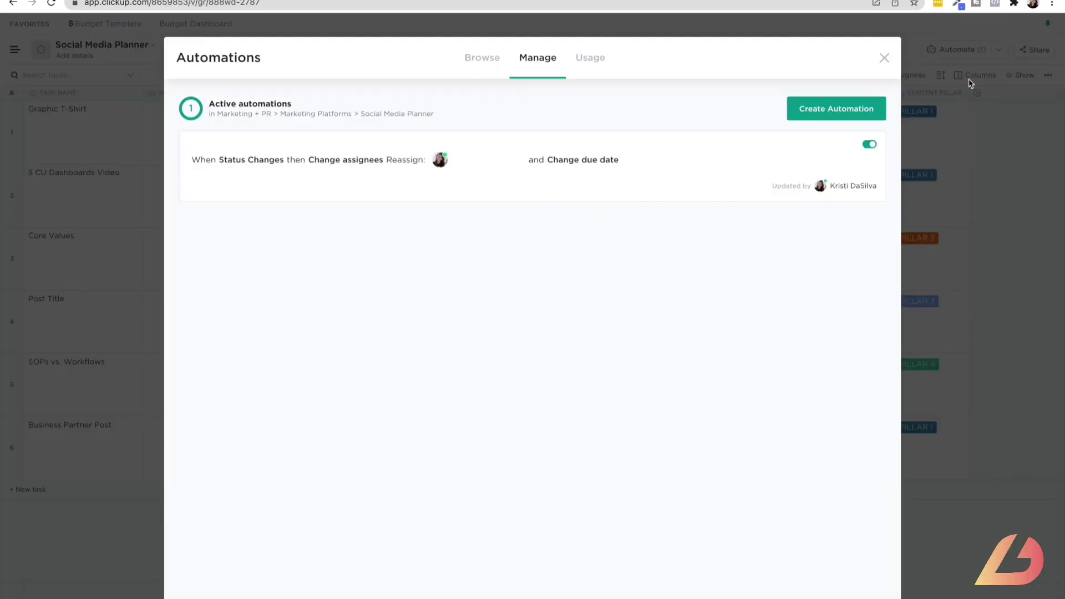
left_click(831, 146)
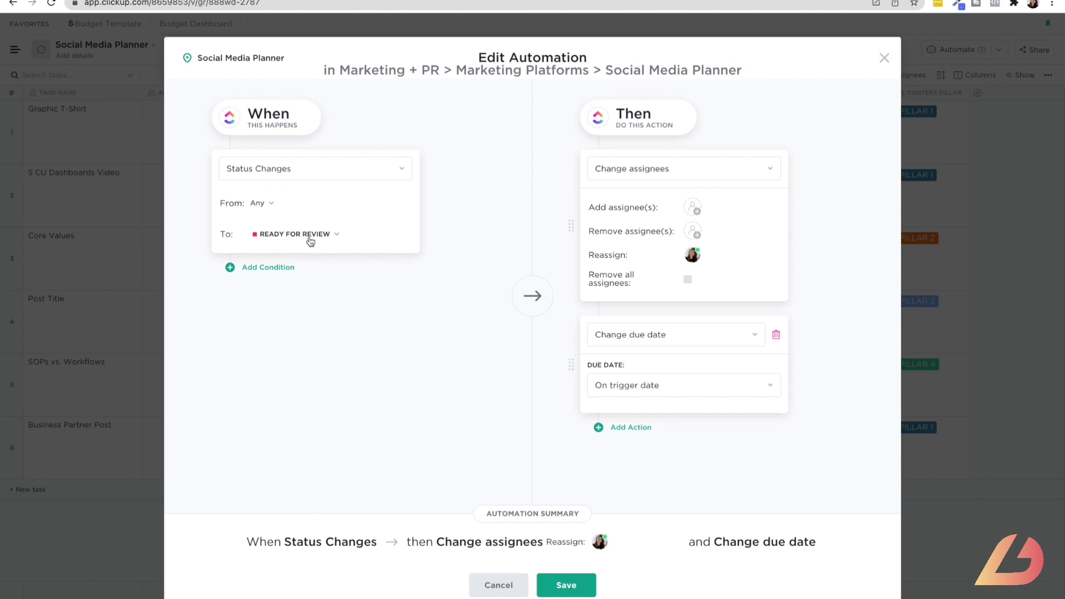
mouse_move(692, 258)
left_click(882, 57)
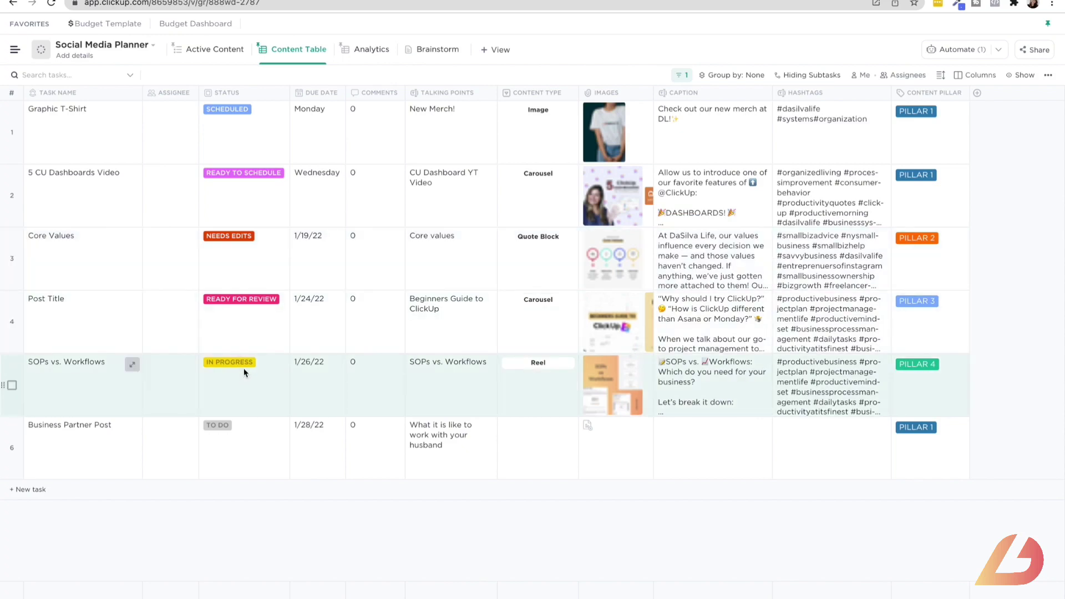
Step: Set the SOPs vs. Workflows post's status to Ready for Review, and check the post in the Active Content view
left_click(243, 365)
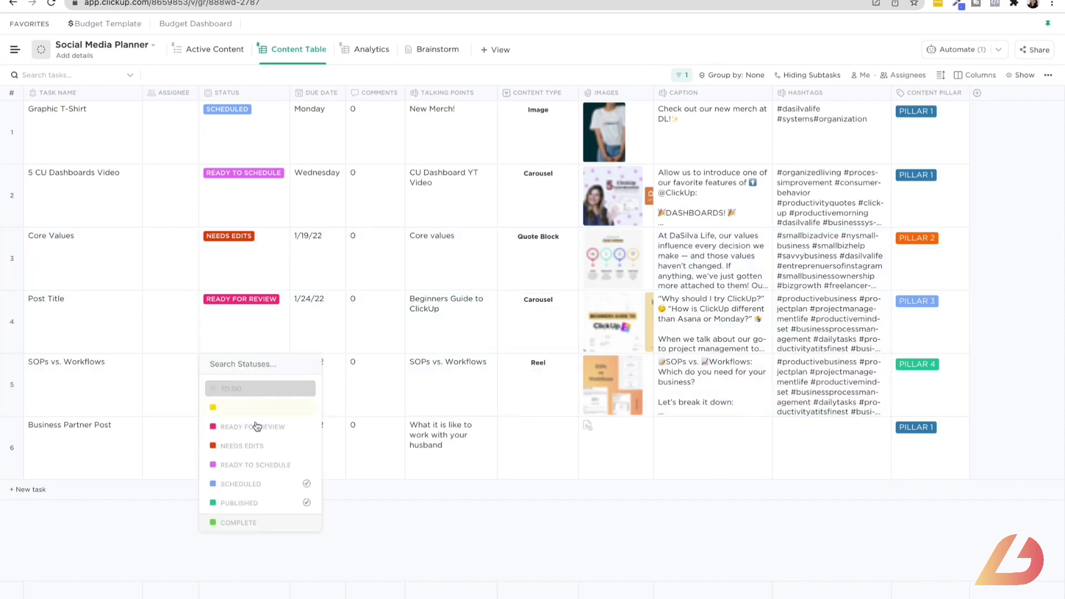
left_click(260, 427)
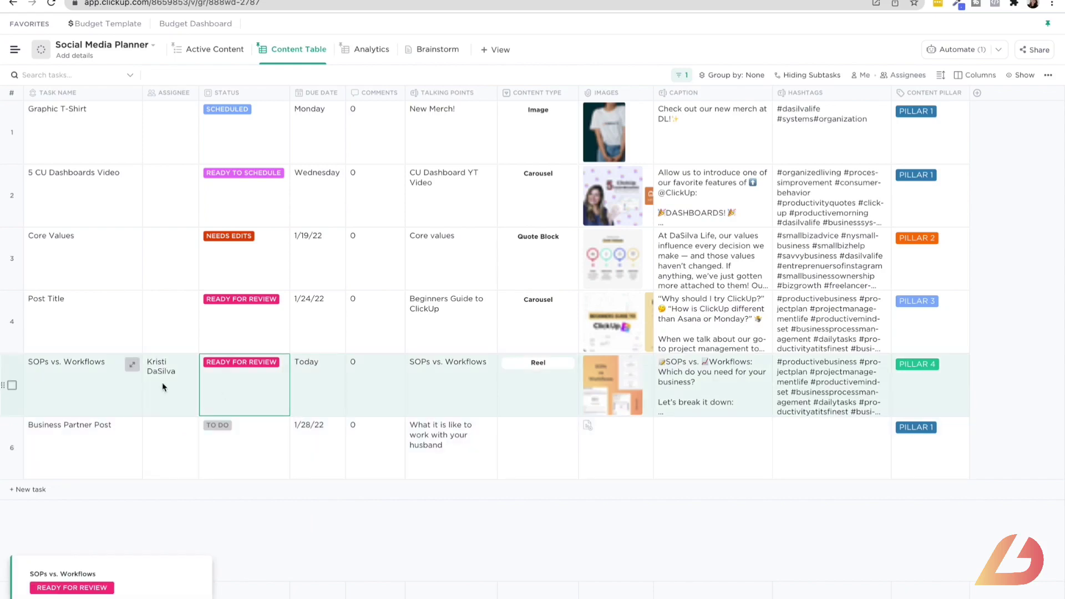
left_click(196, 50)
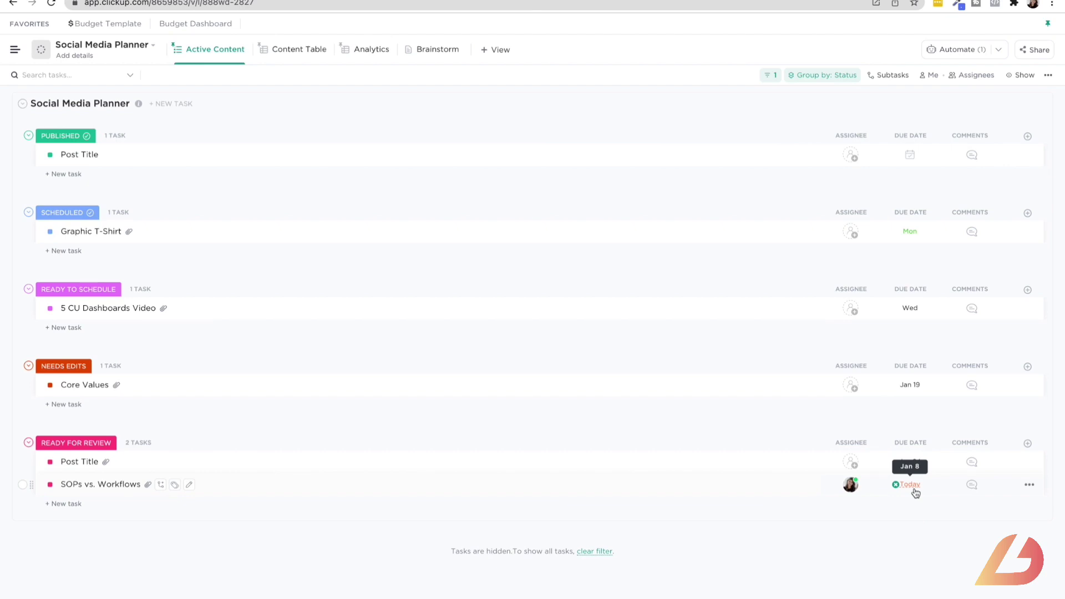
Step: Open the SOPs vs. Workflows task and look through its caption, hashtags and other custom fields
left_click(114, 484)
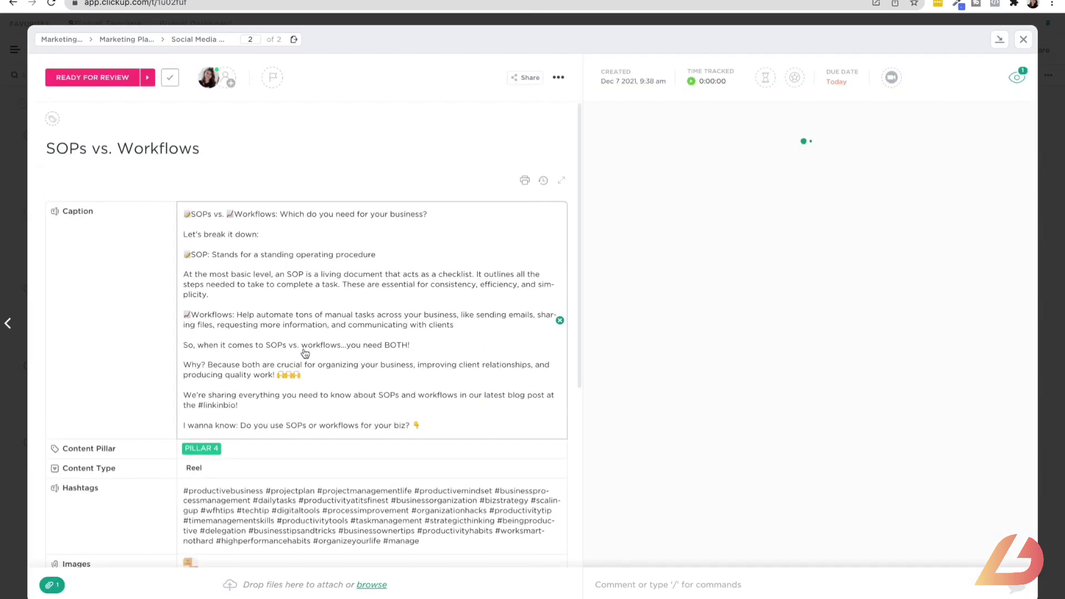
scroll(304, 354, "down", 6)
scroll(305, 352, "up", 3)
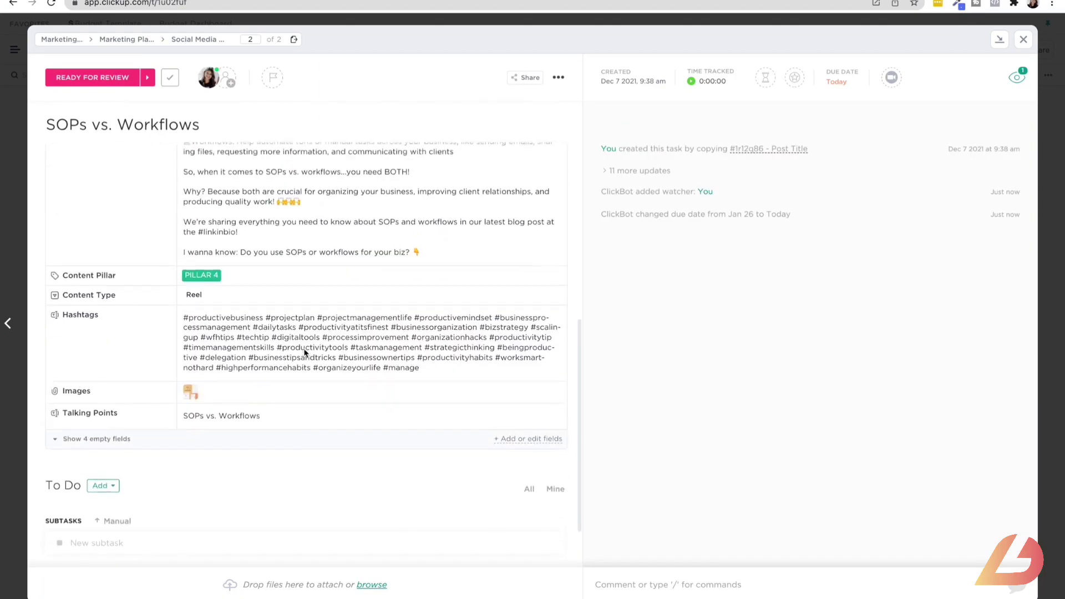
Step: Add the proofing comment "Chnage font here" on the word "vs" in the SOPs vs. Workflows post's image, and close the preview
left_click(191, 409)
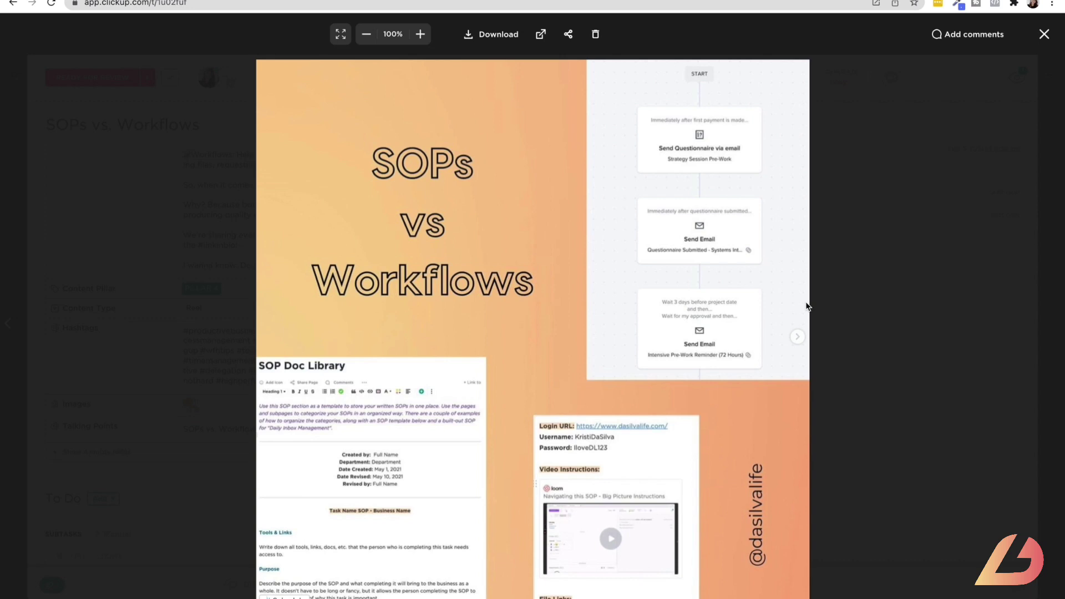
left_click(973, 35)
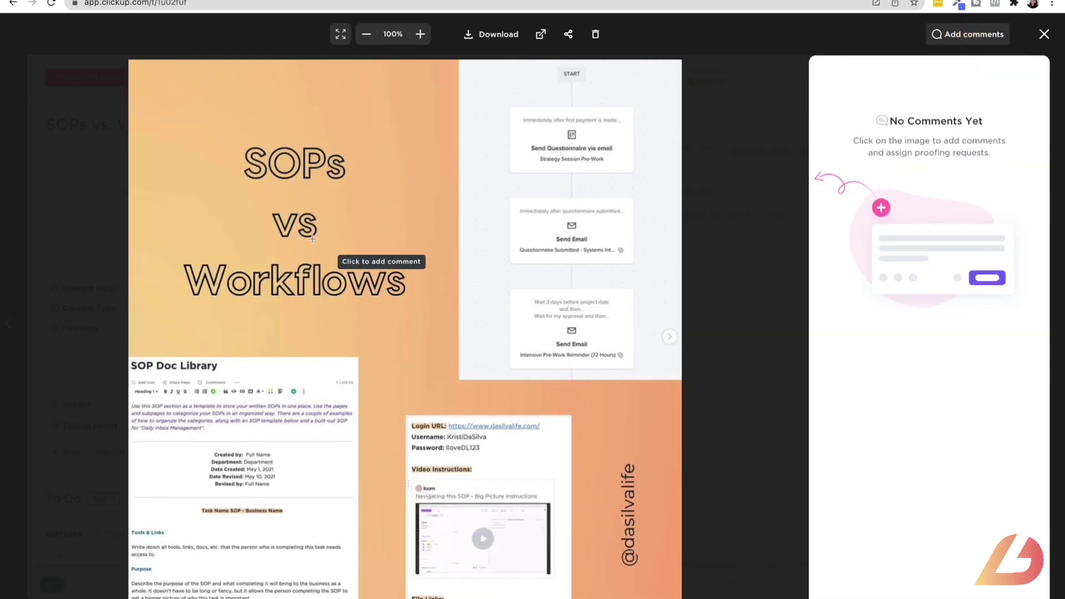
left_click(297, 228)
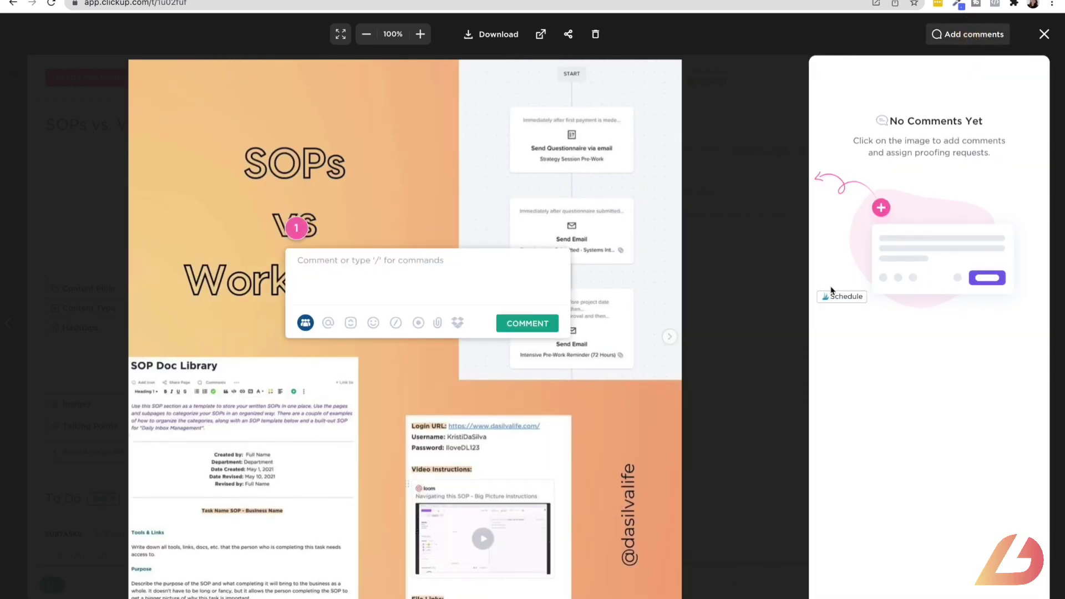
left_click(408, 260)
type("Chnage ")
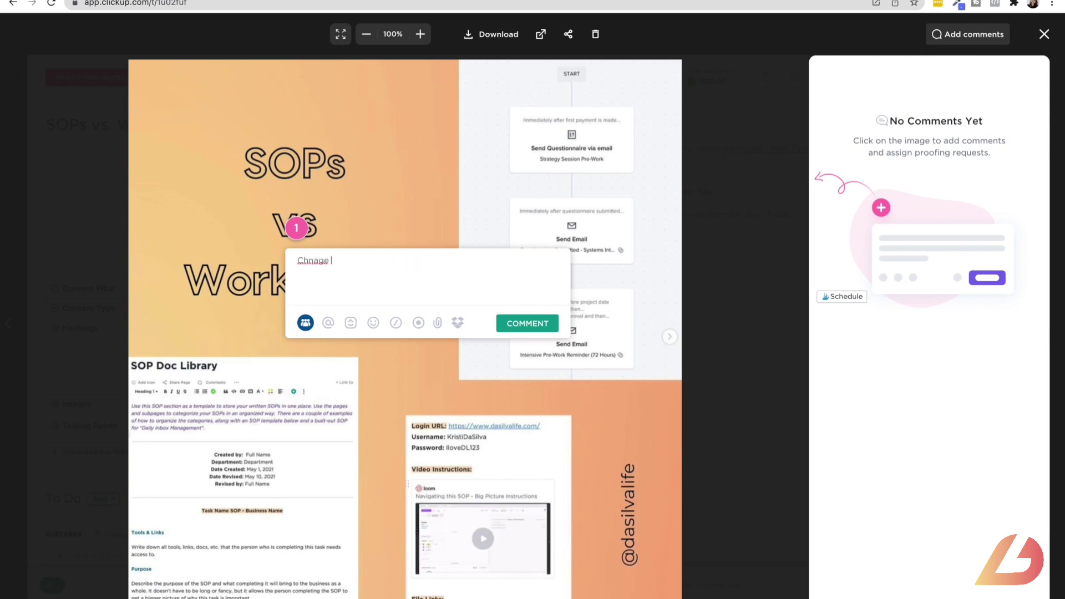
type("font here")
left_click(527, 324)
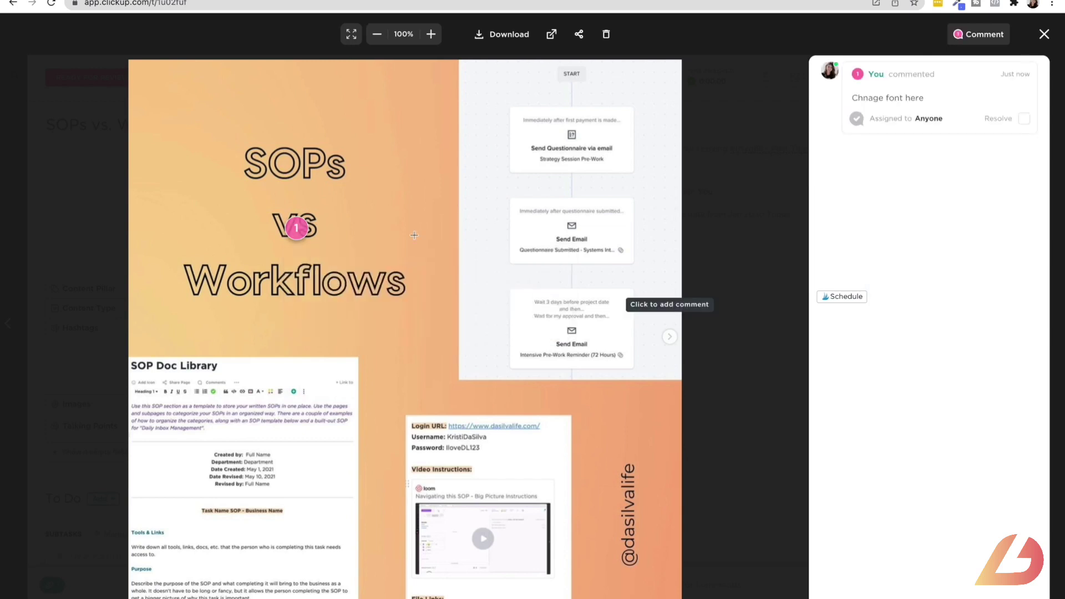
left_click(1044, 34)
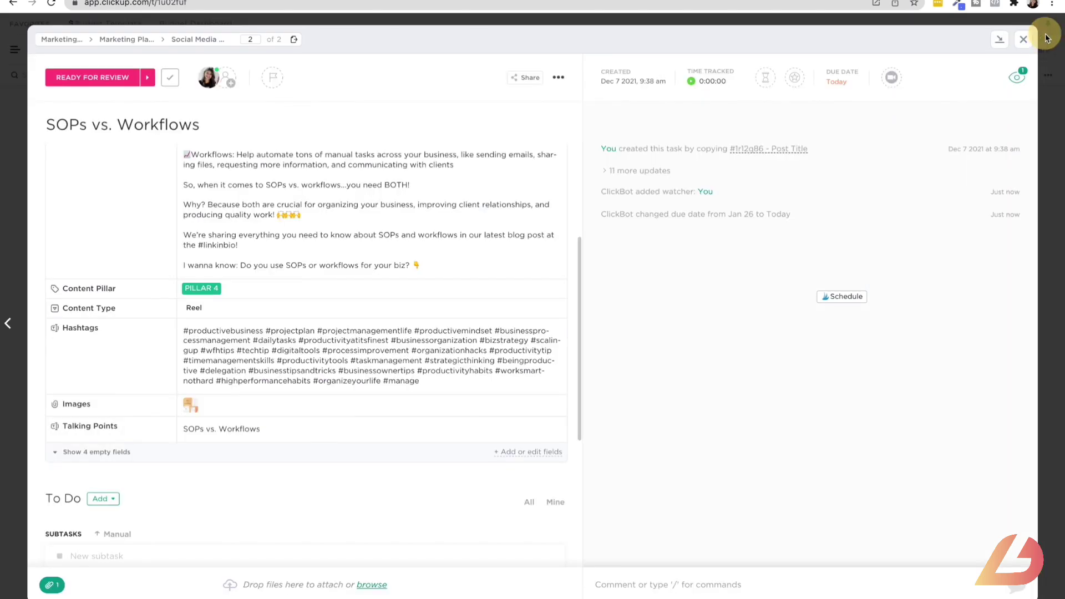
Step: Set the SOPs vs. Workflows task's status to Needs Edits and close the task
left_click(91, 73)
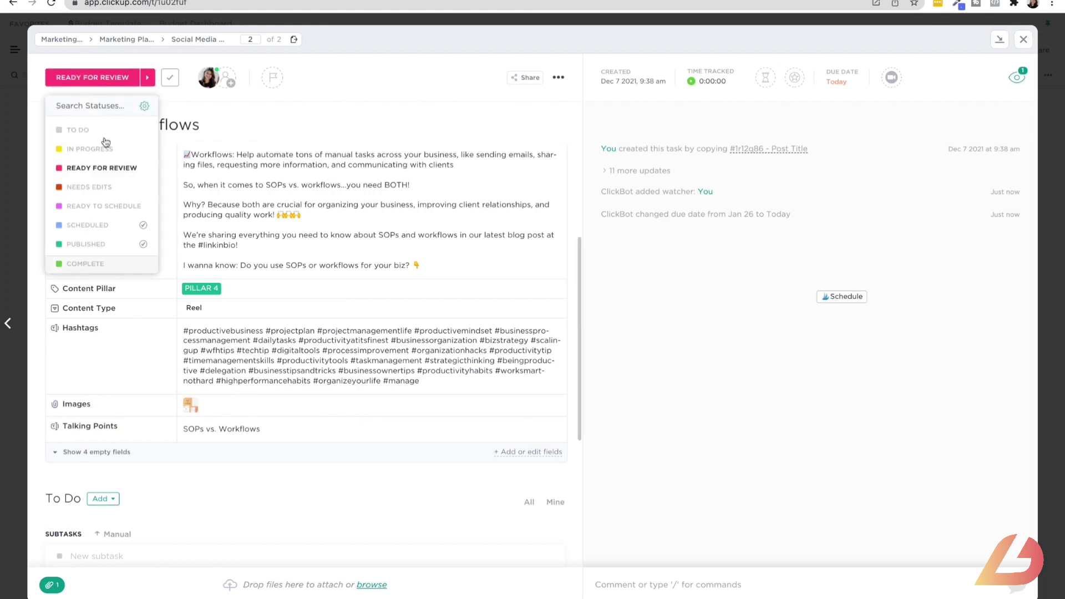
left_click(113, 187)
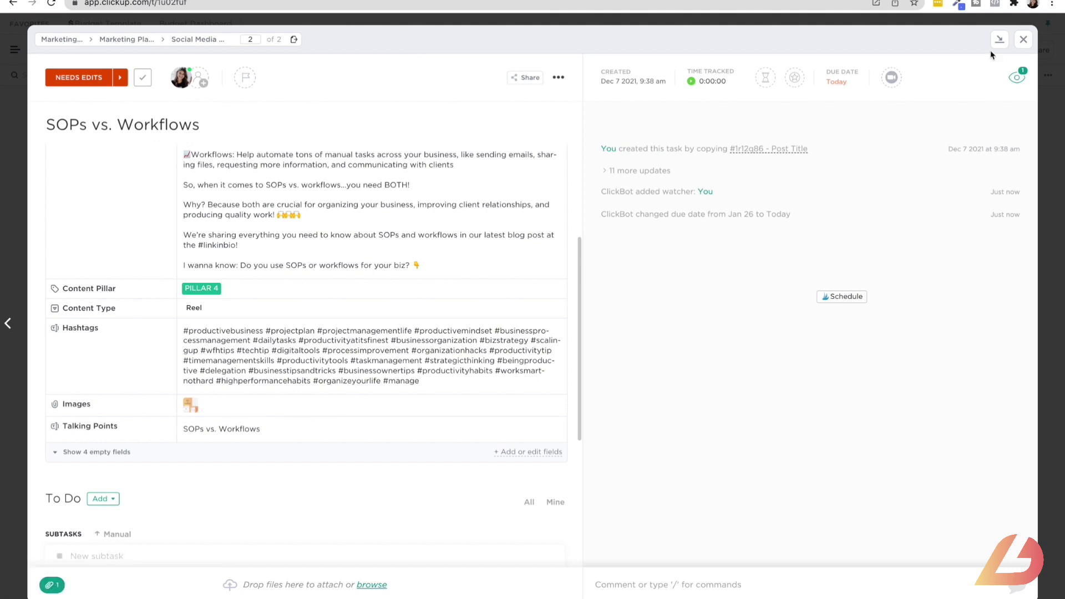
left_click(1000, 40)
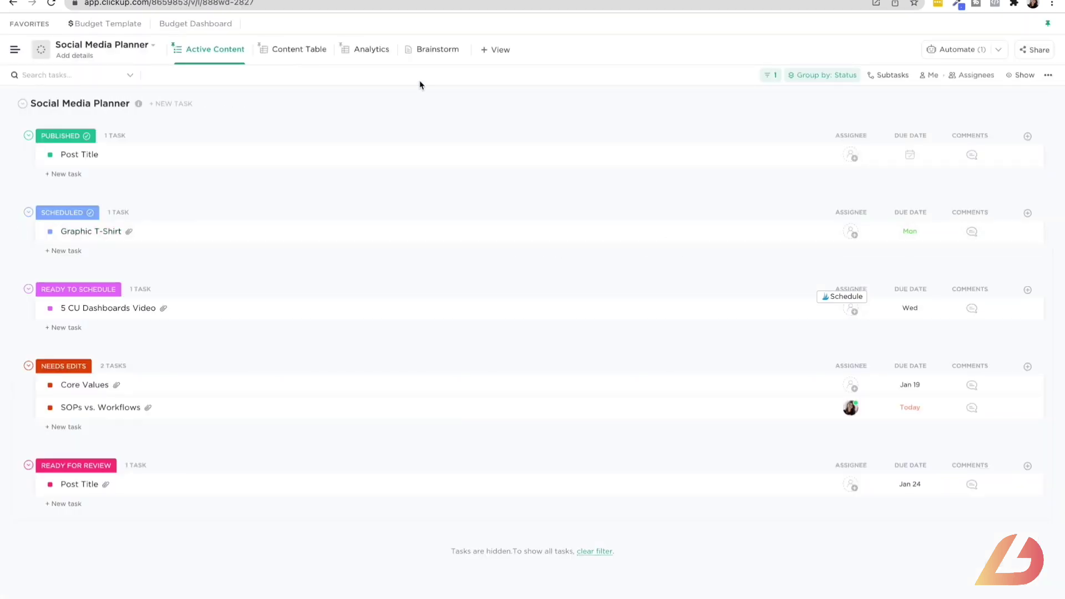
Step: Compare the Social Media Planner's posts in the Content Table and Active Content views, ending on Content Table
left_click(308, 51)
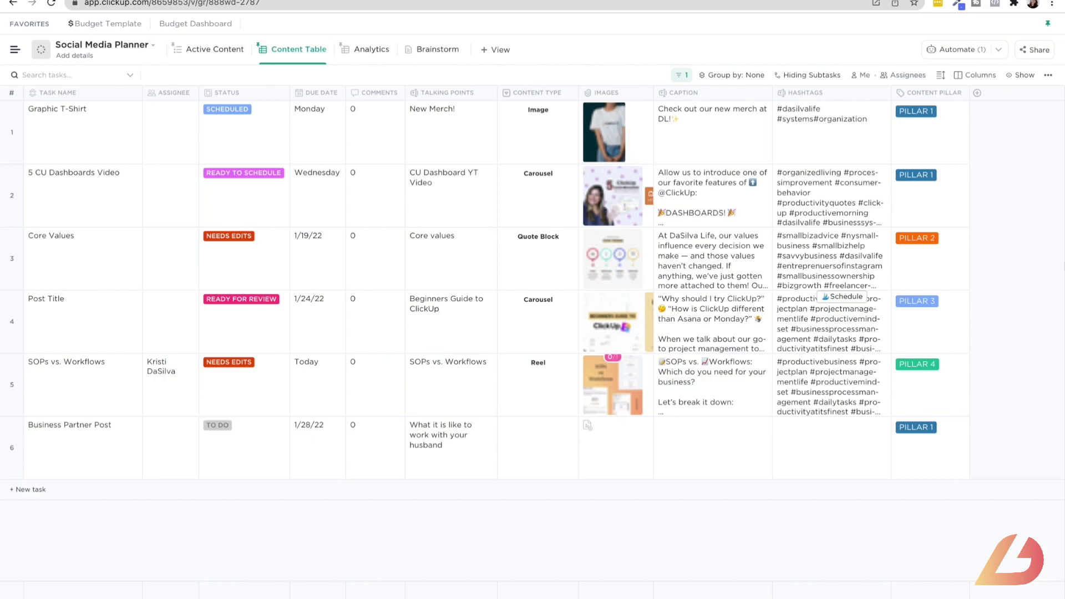
left_click(235, 47)
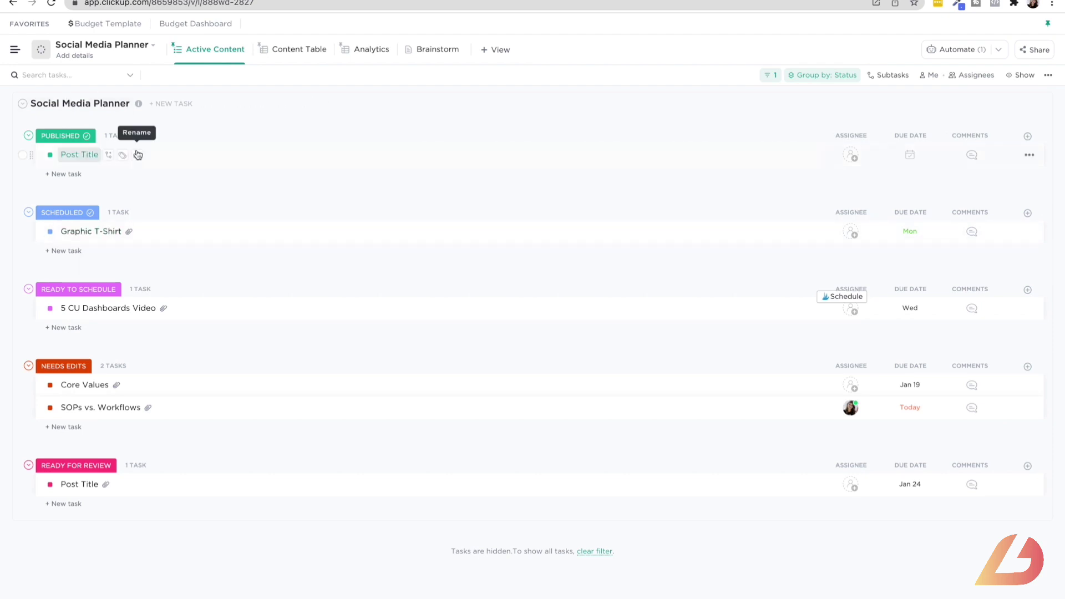
left_click(288, 54)
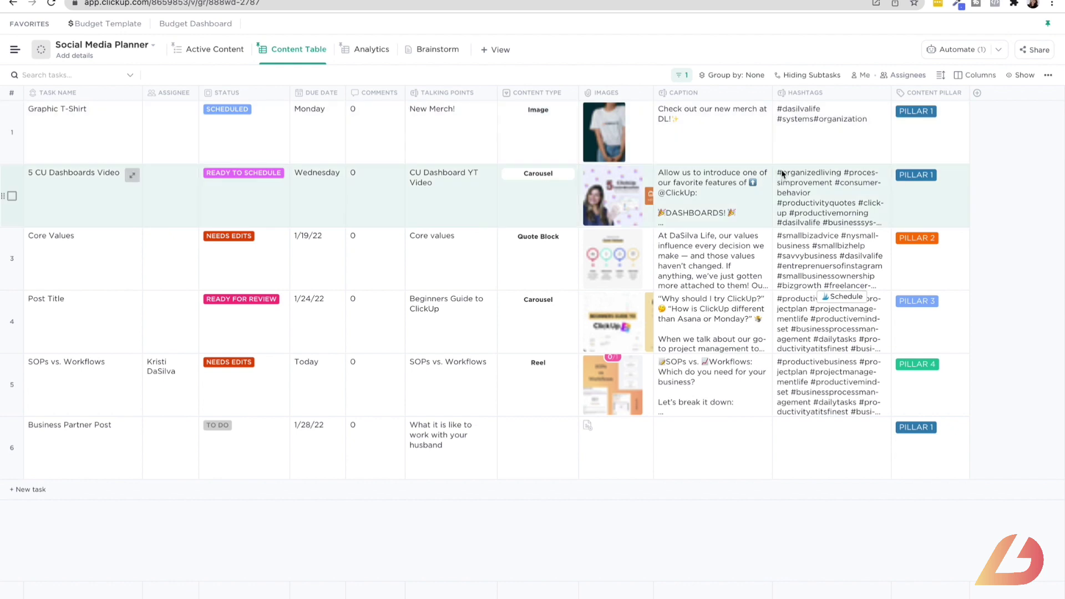